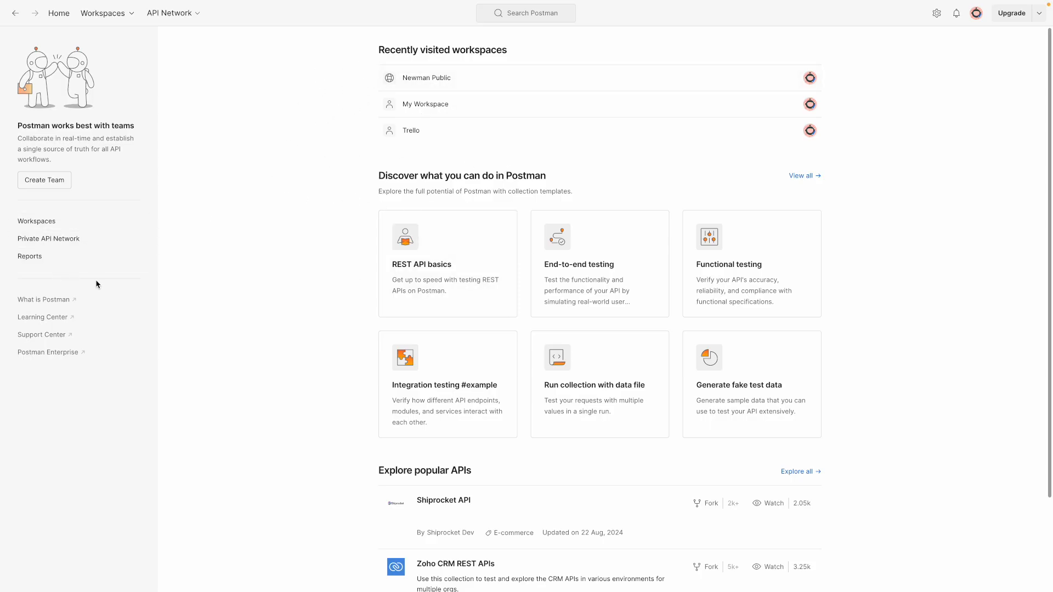
# - Start a blank workspace from the Workspaces menu and go on to the naming step
pyautogui.click(123, 14)
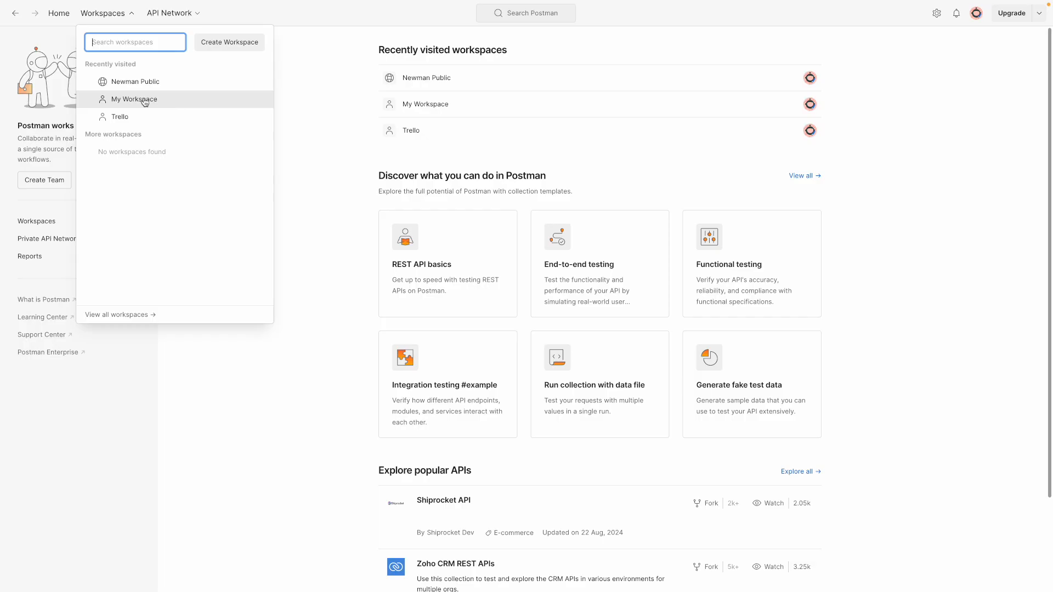
pyautogui.click(239, 42)
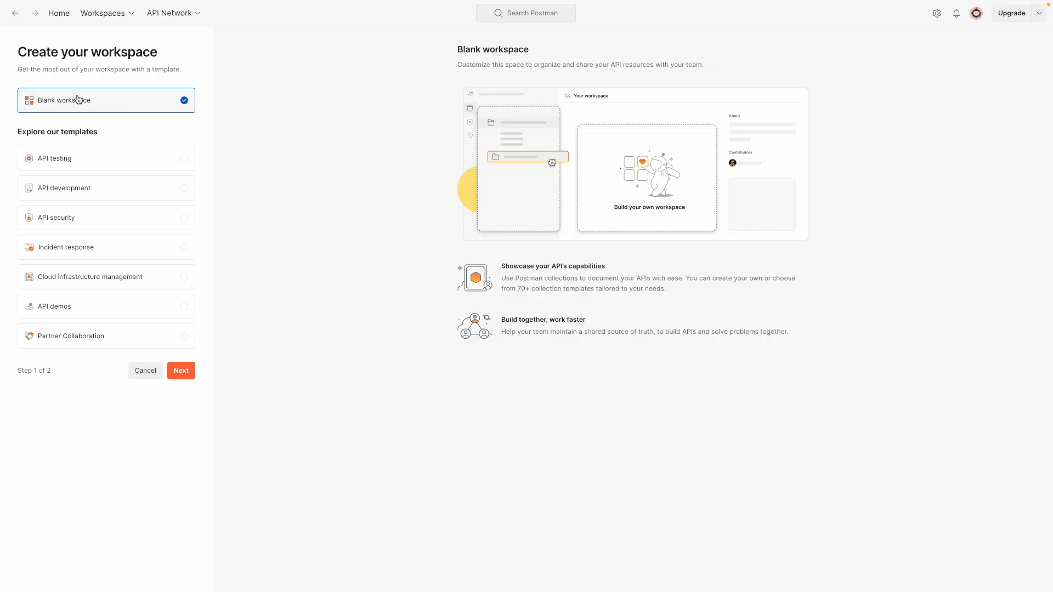
pyautogui.click(181, 377)
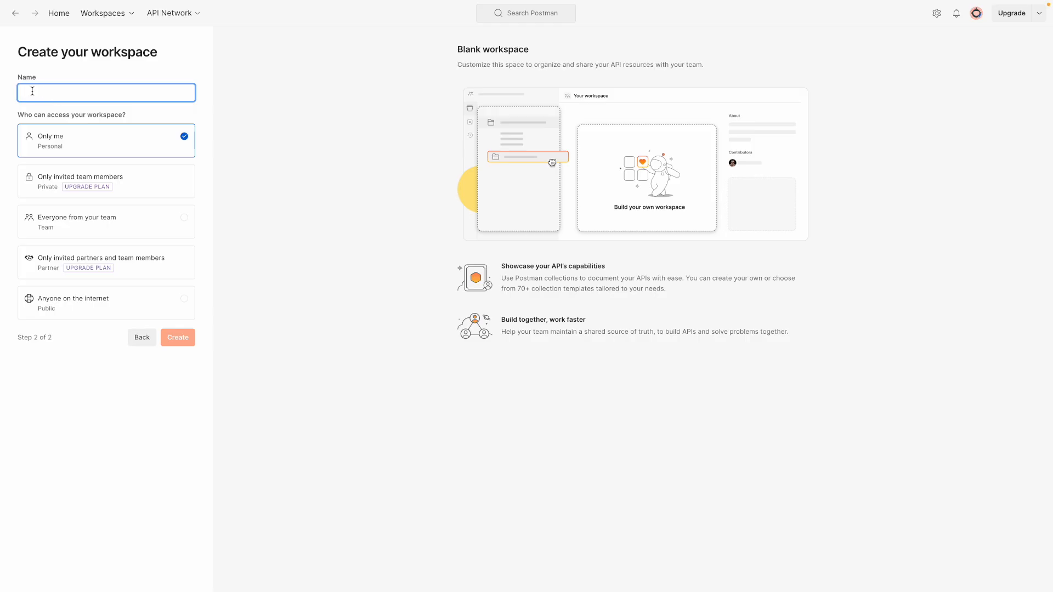
# - Name the new workspace 'Teaching', keep access as Only me, and create it
pyautogui.write('tE')
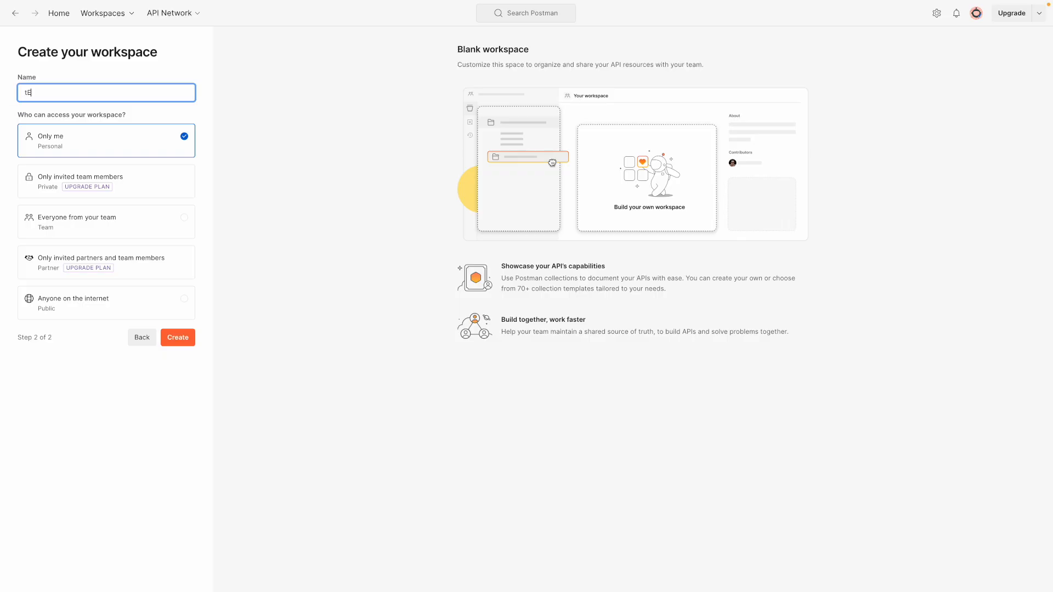
pyautogui.write('ACHIN')
pyautogui.hotkey('ctrl', 'a')
pyautogui.write('T')
pyautogui.click(120, 411)
pyautogui.click(179, 344)
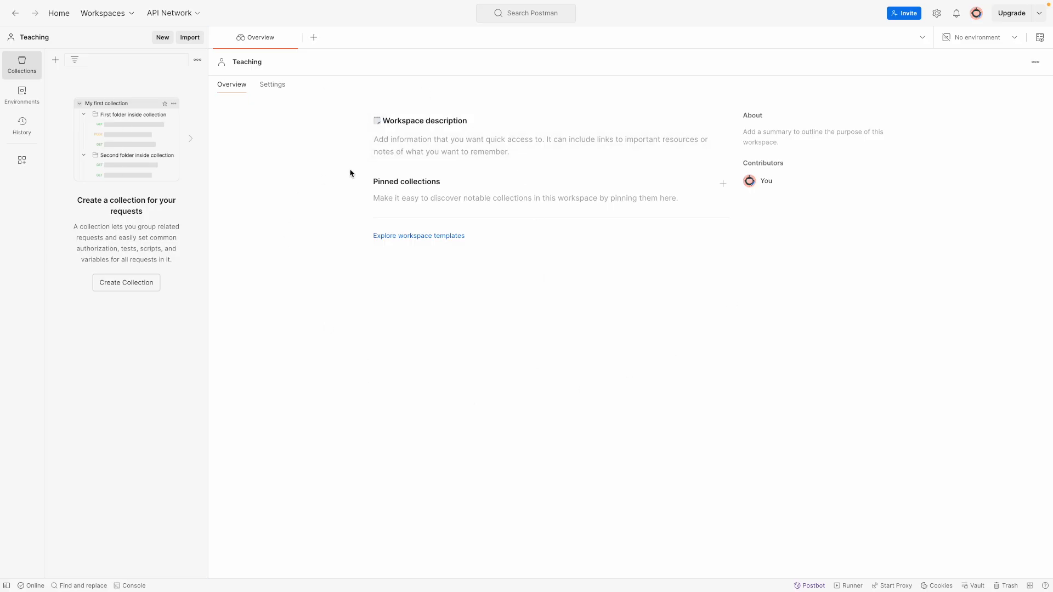
# - Go Home, switch to the Teaching workspace, and open a new untitled request
pyautogui.click(60, 15)
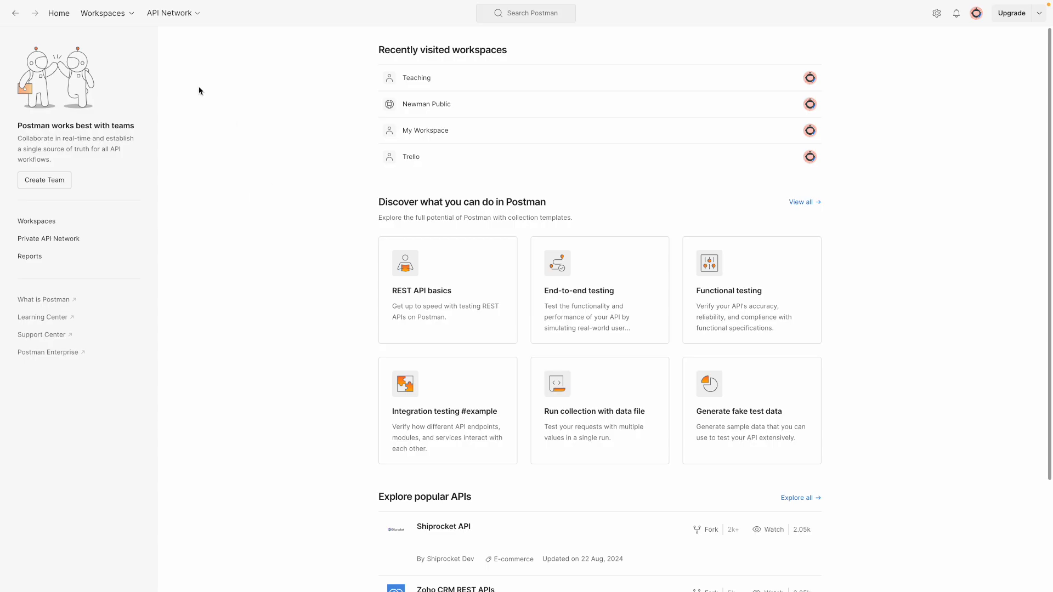
pyautogui.click(124, 12)
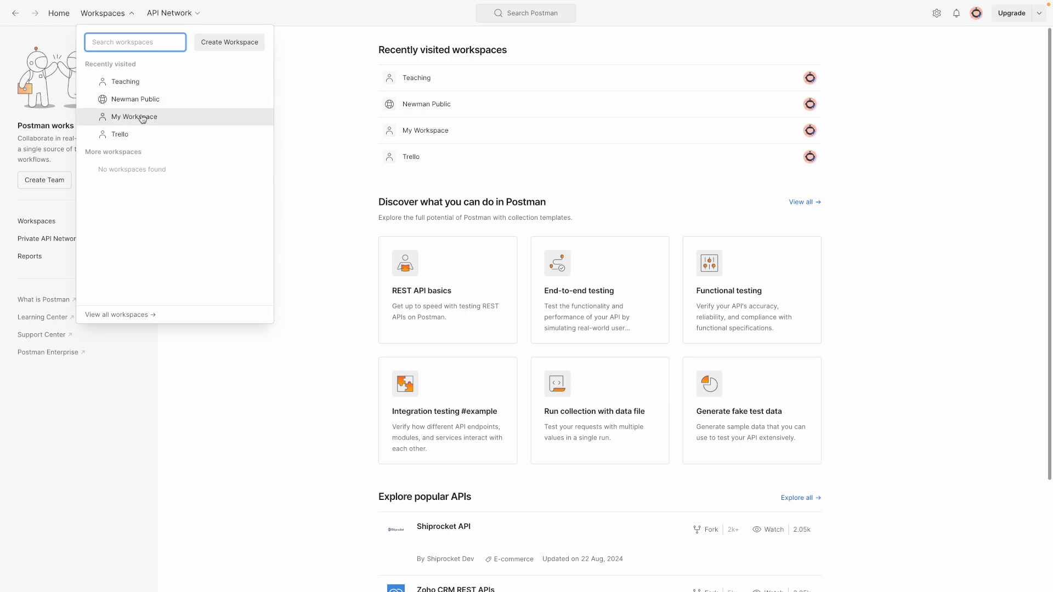
pyautogui.click(155, 83)
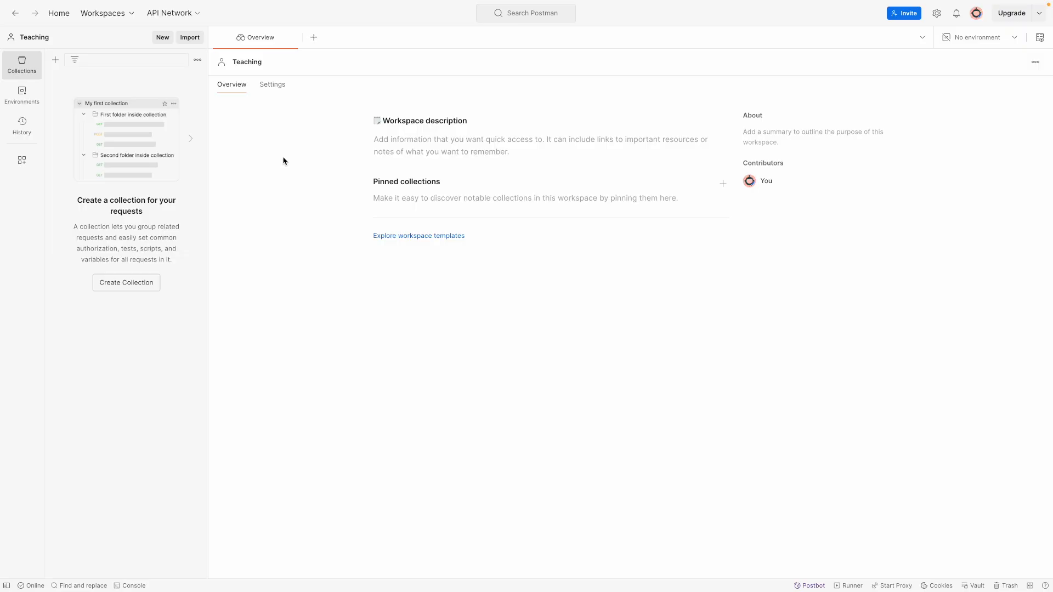
pyautogui.click(314, 42)
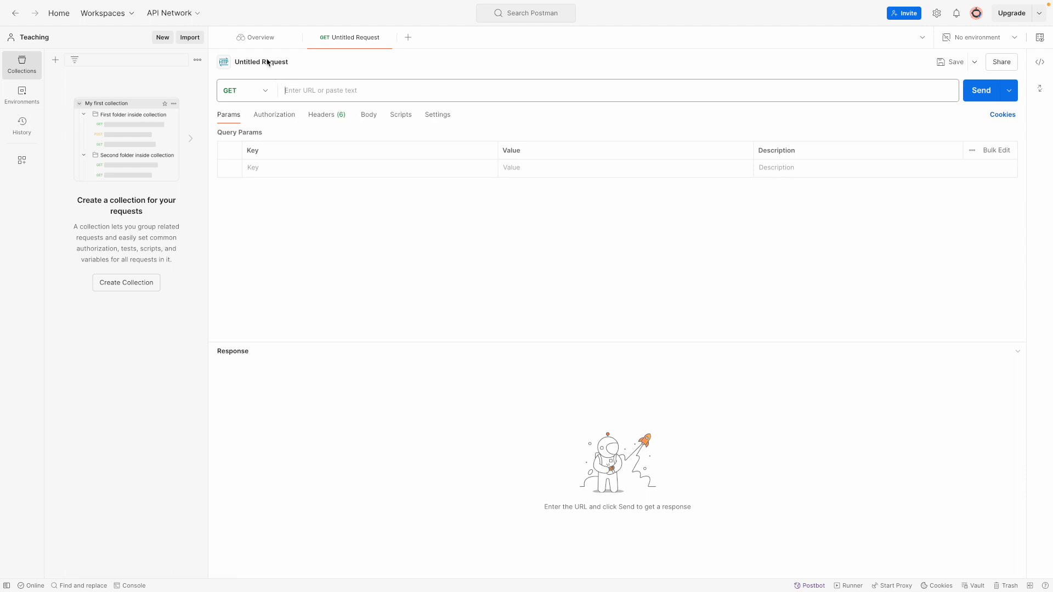
# - Show the Keynote HTTP Method slide and the browser's API Guide course page, then return to Postman
pyautogui.click(266, 90)
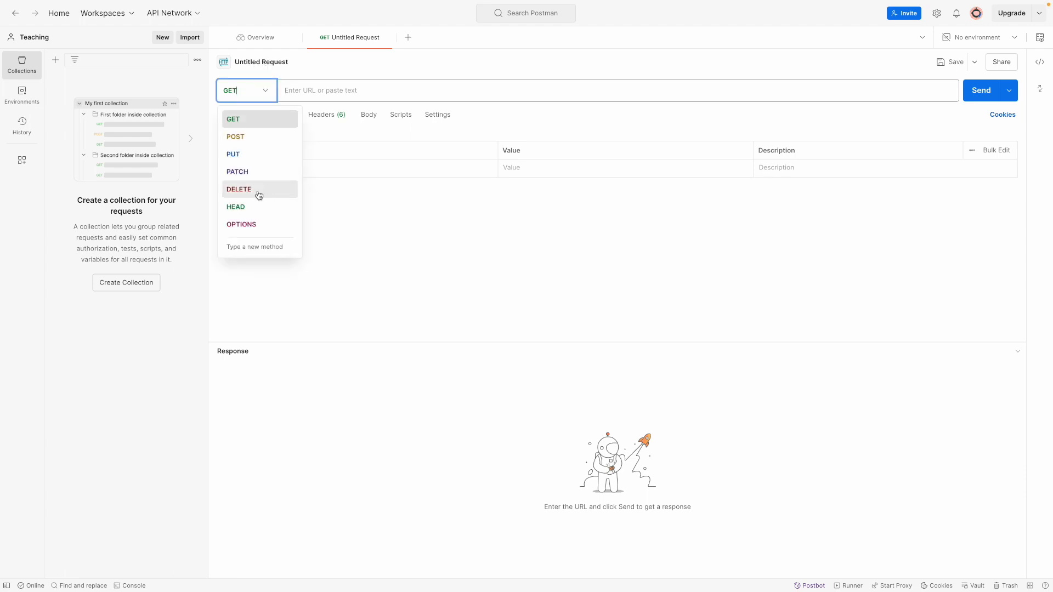
pyautogui.hotkey('ctrl', 'Left')
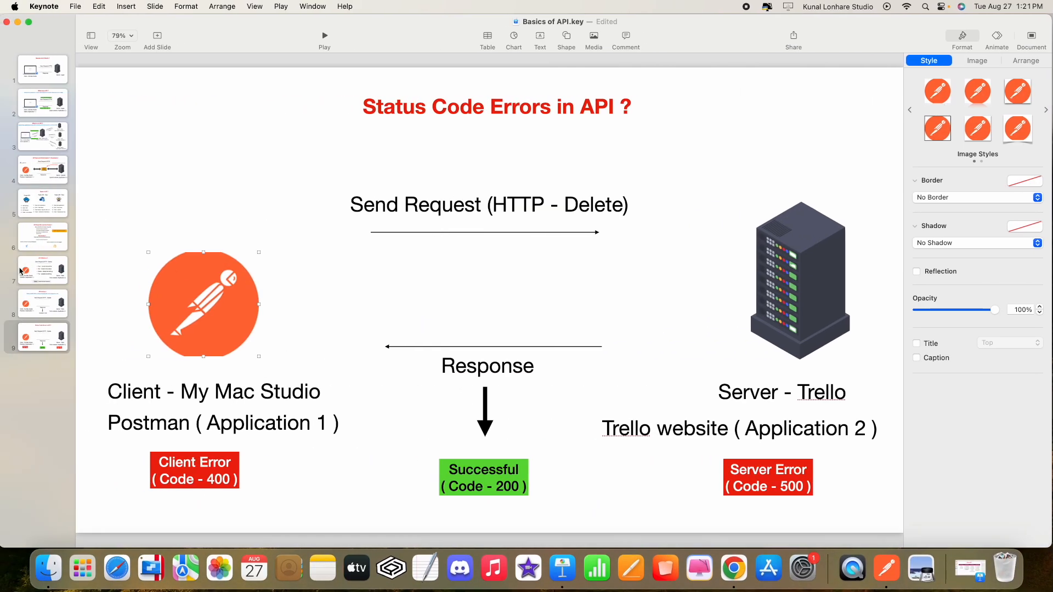
pyautogui.click(47, 272)
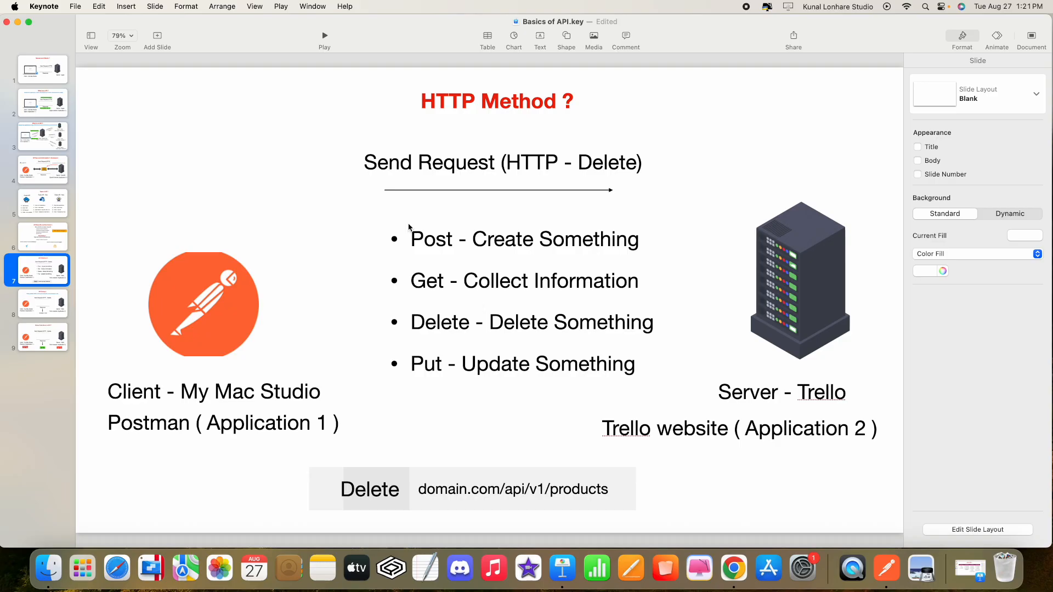
pyautogui.hotkey('ctrl', 'Right')
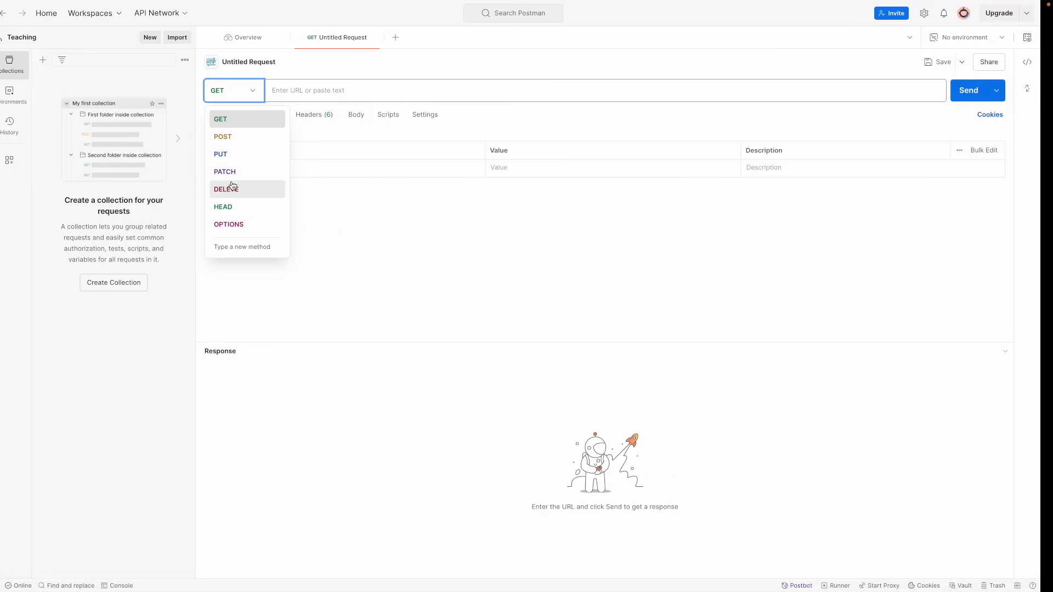
pyautogui.hotkey('ctrl', 'Right')
pyautogui.click(102, 10)
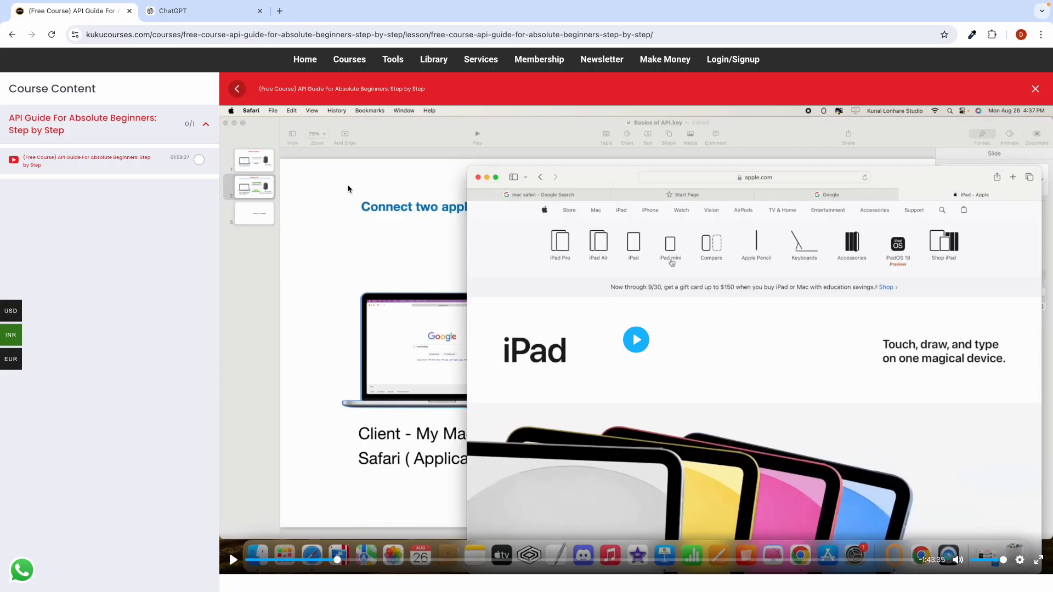
pyautogui.hotkey('ctrl', 'Left')
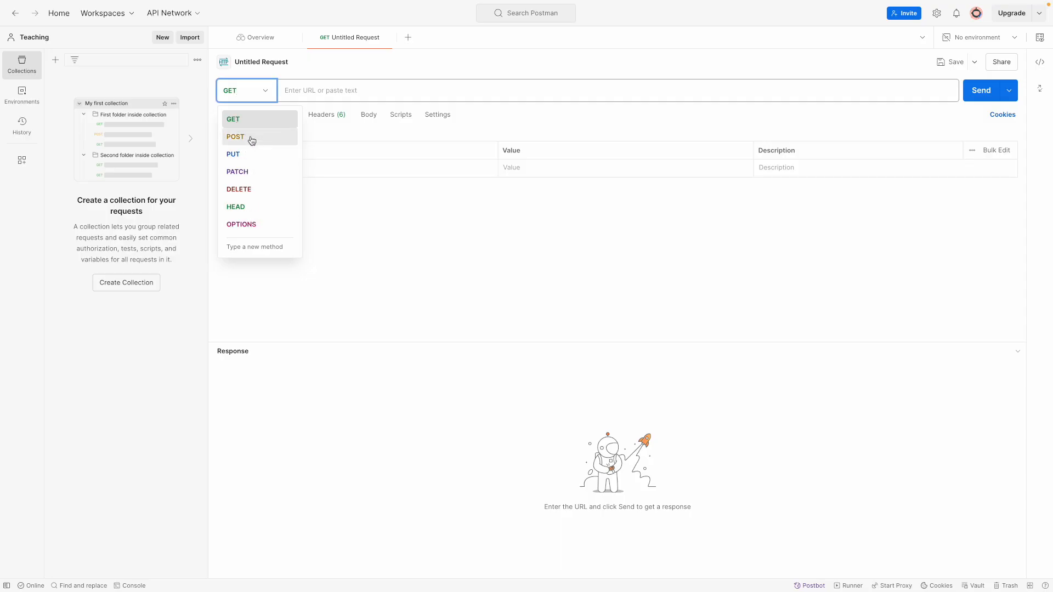
# - Switch the request method to POST, then DELETE, then back to GET, and focus the URL bar
pyautogui.click(251, 138)
pyautogui.click(266, 94)
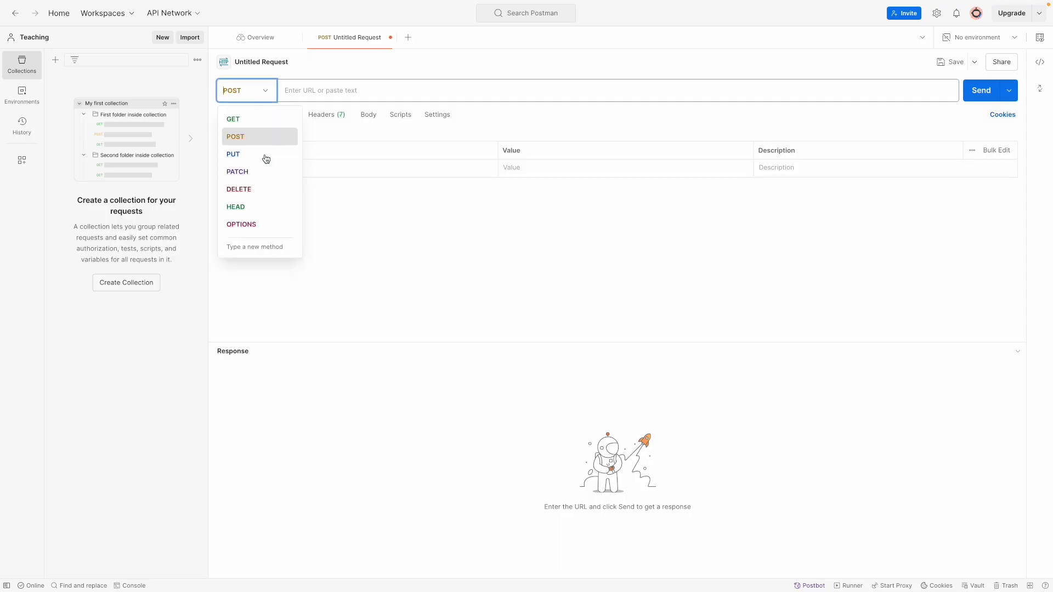
pyautogui.click(258, 189)
pyautogui.click(266, 91)
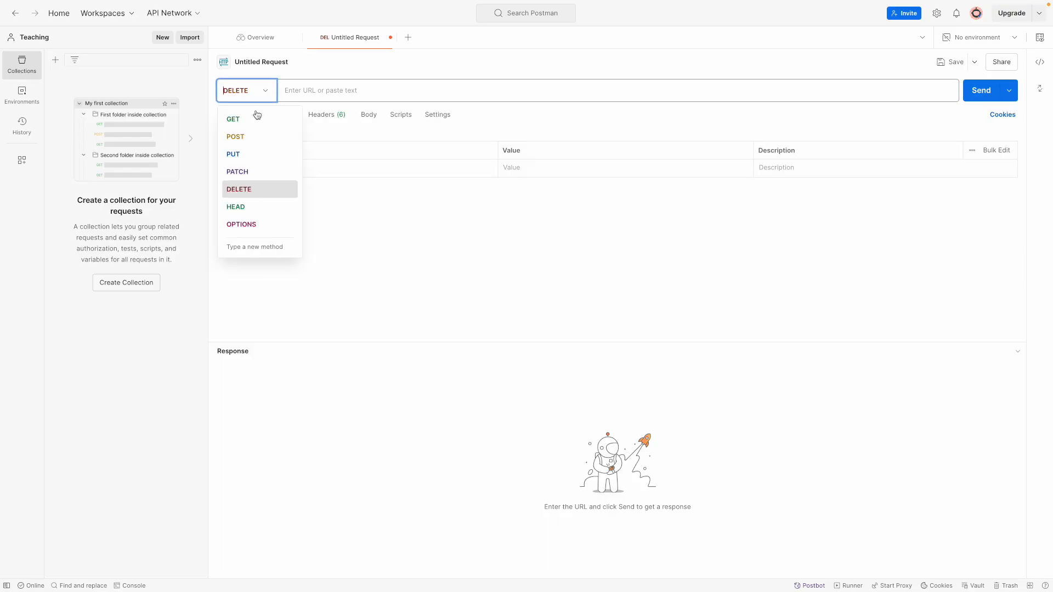
pyautogui.click(240, 119)
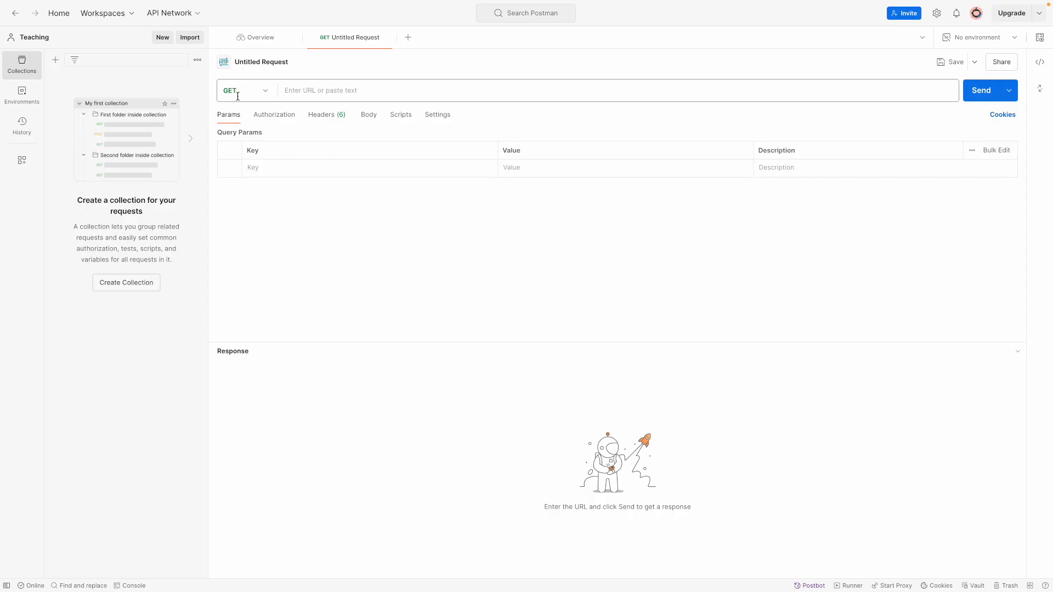
pyautogui.click(312, 88)
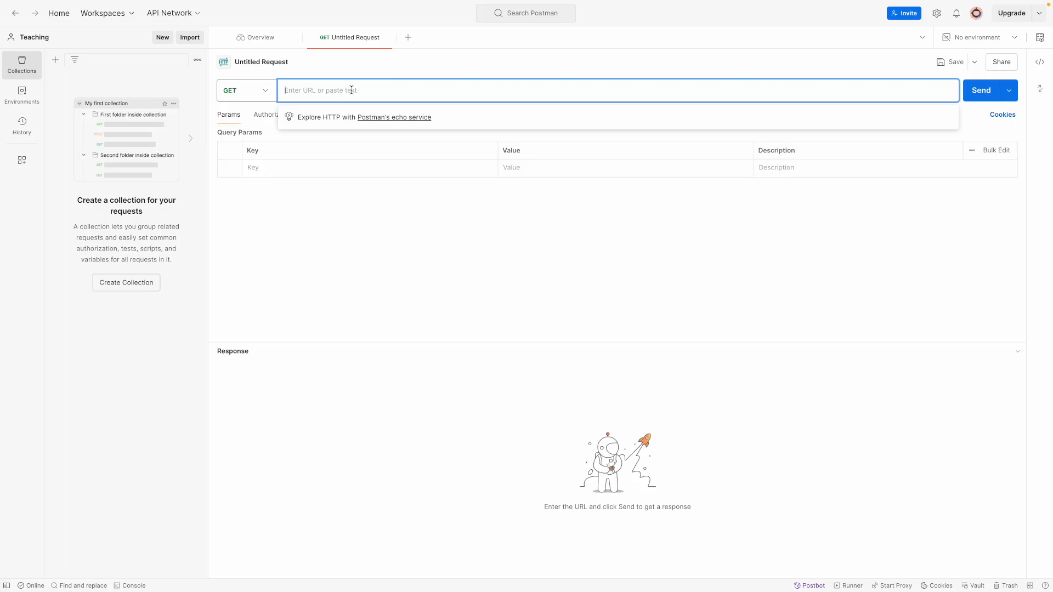
pyautogui.hotkey('ctrl', 'Left')
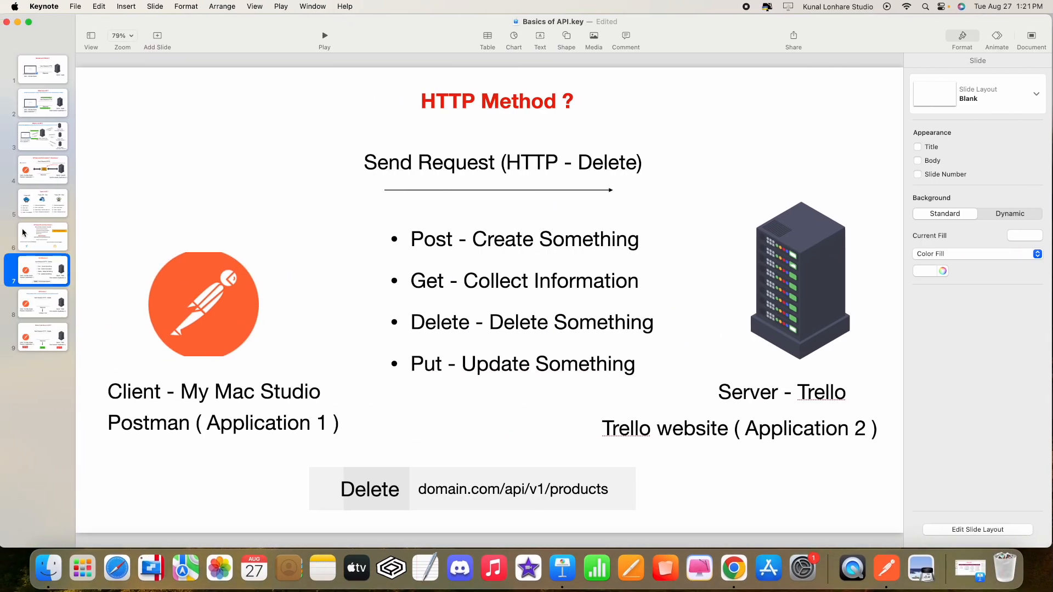
# - On slide 4, highlight the API URL, API Key and API Token lines and point out the server and Postman images
pyautogui.click(55, 168)
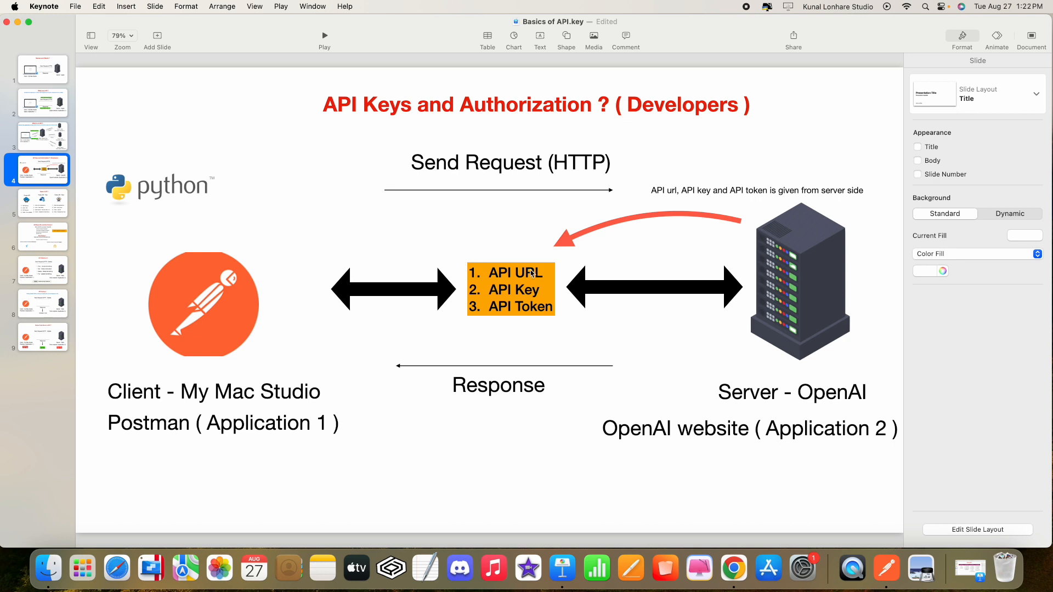
pyautogui.tripleClick(504, 271)
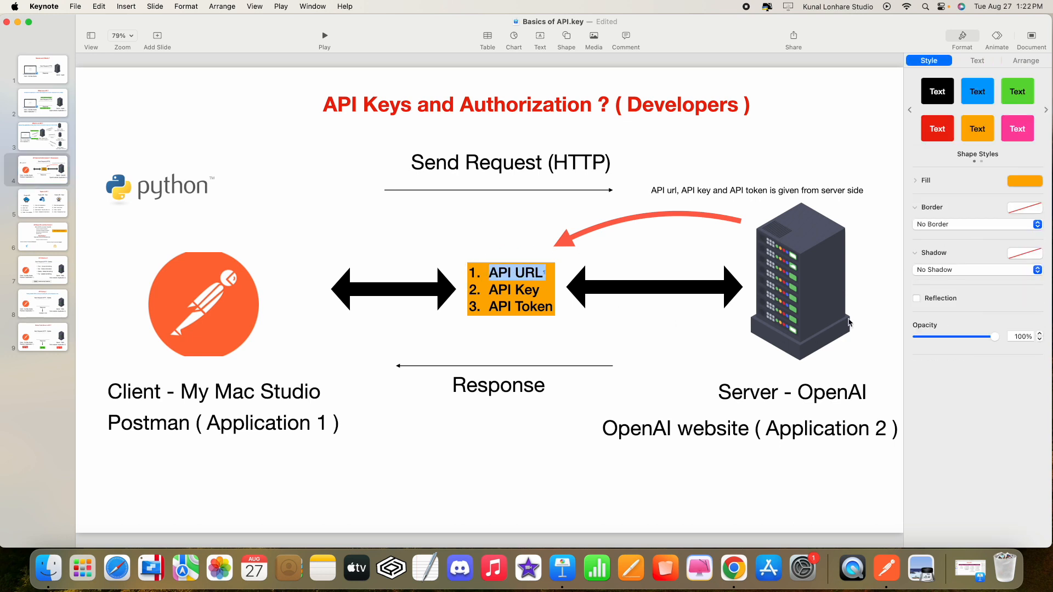
pyautogui.click(802, 304)
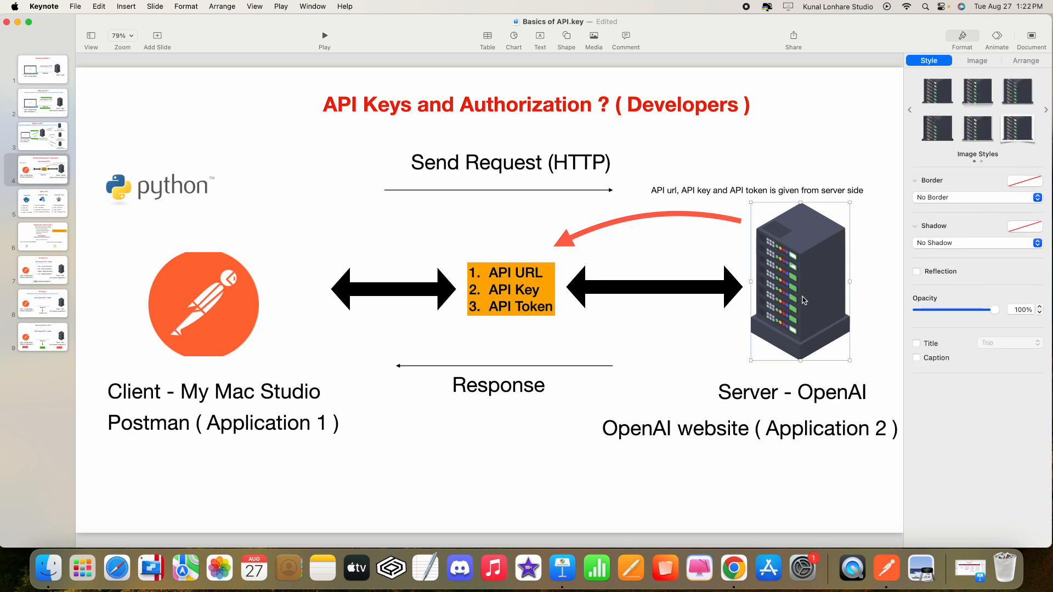
pyautogui.tripleClick(504, 274)
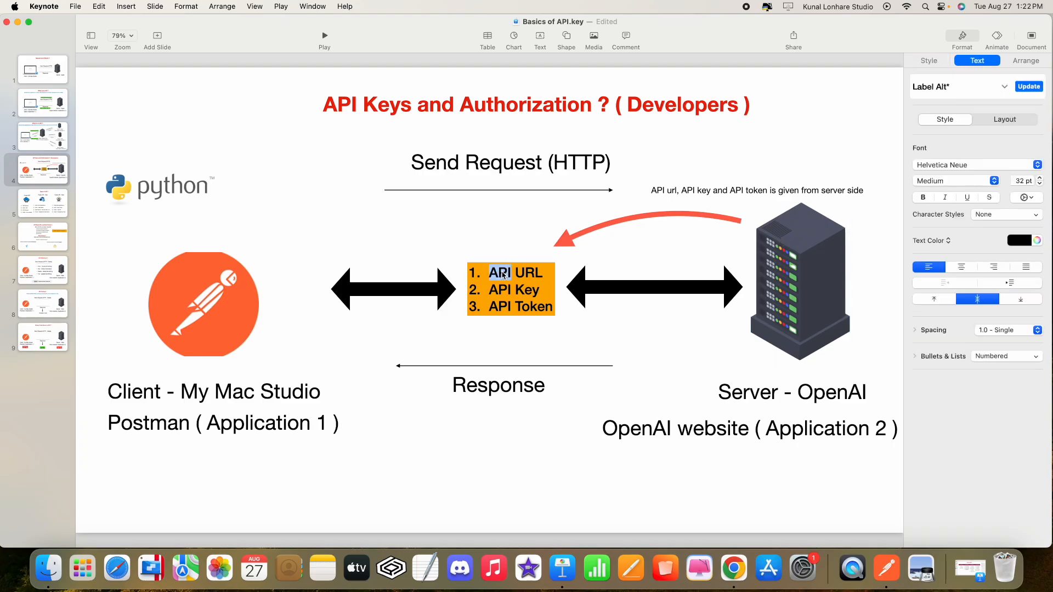
pyautogui.click(511, 281)
pyautogui.doubleClick(511, 281)
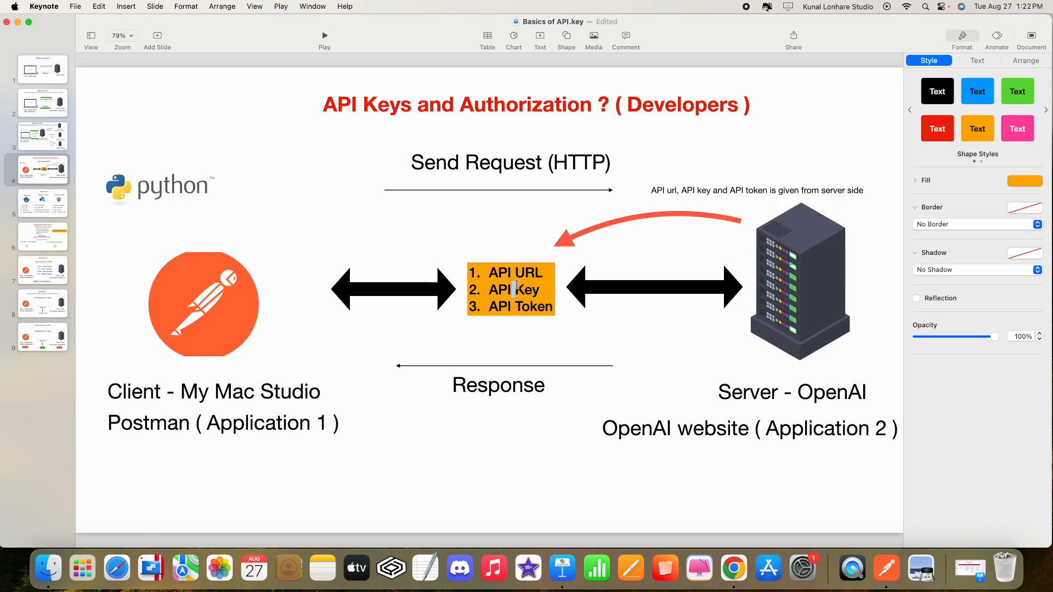
pyautogui.tripleClick(525, 305)
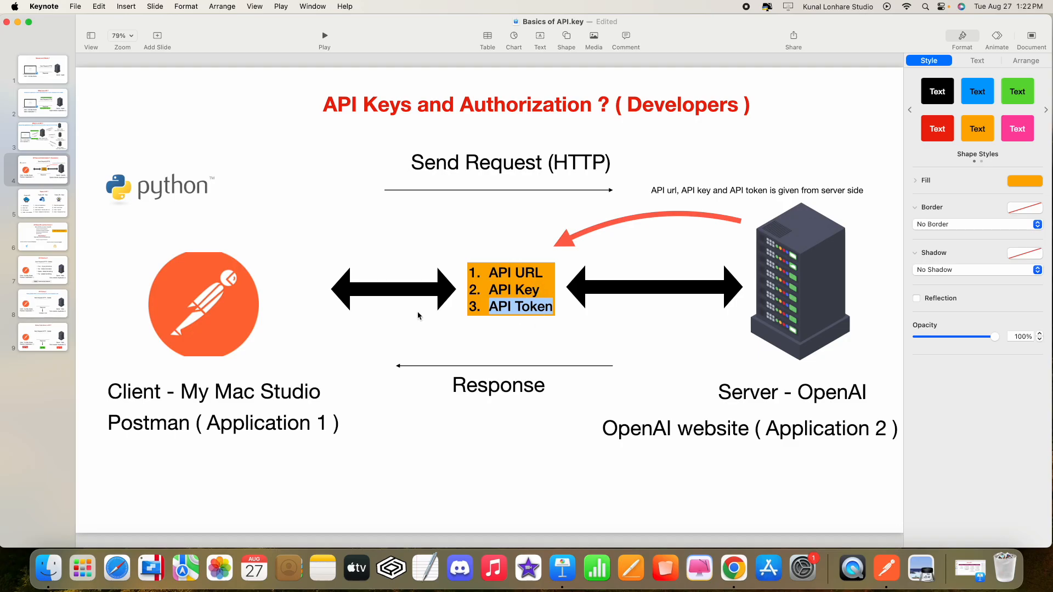
pyautogui.click(202, 330)
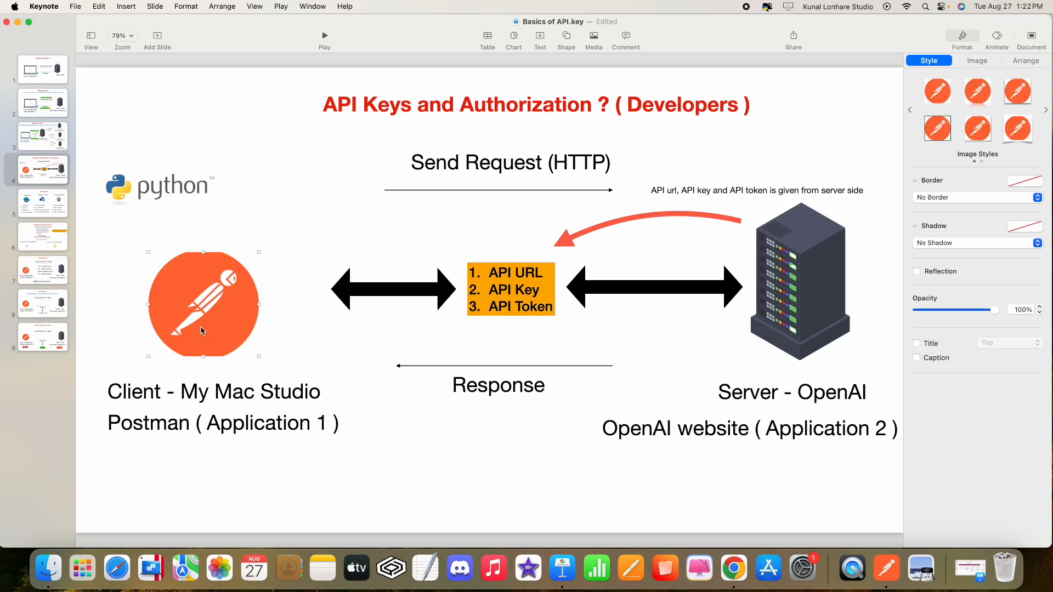
pyautogui.hotkey('ctrl', 'Right')
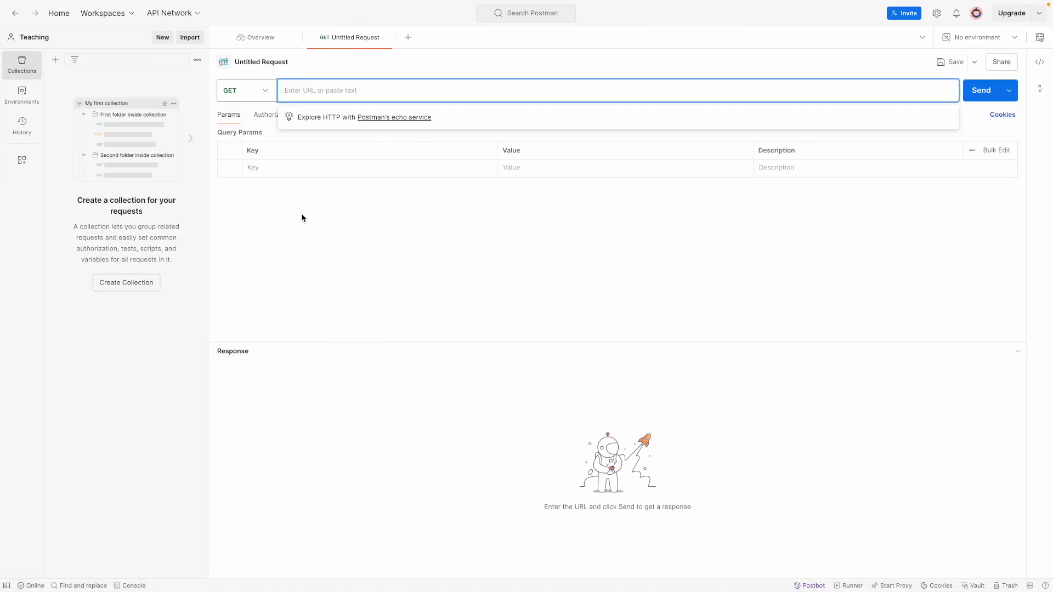
# - Point out the server and Postman images, then highlight the API URL, API Key and API Token lines in turn
pyautogui.hotkey('ctrl', 'Left')
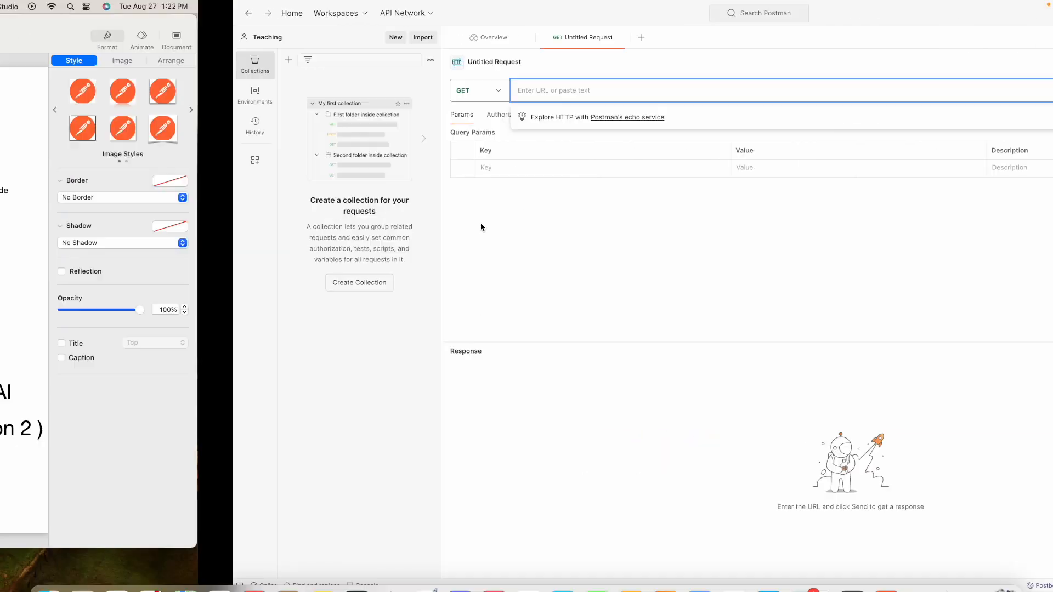
pyautogui.click(782, 269)
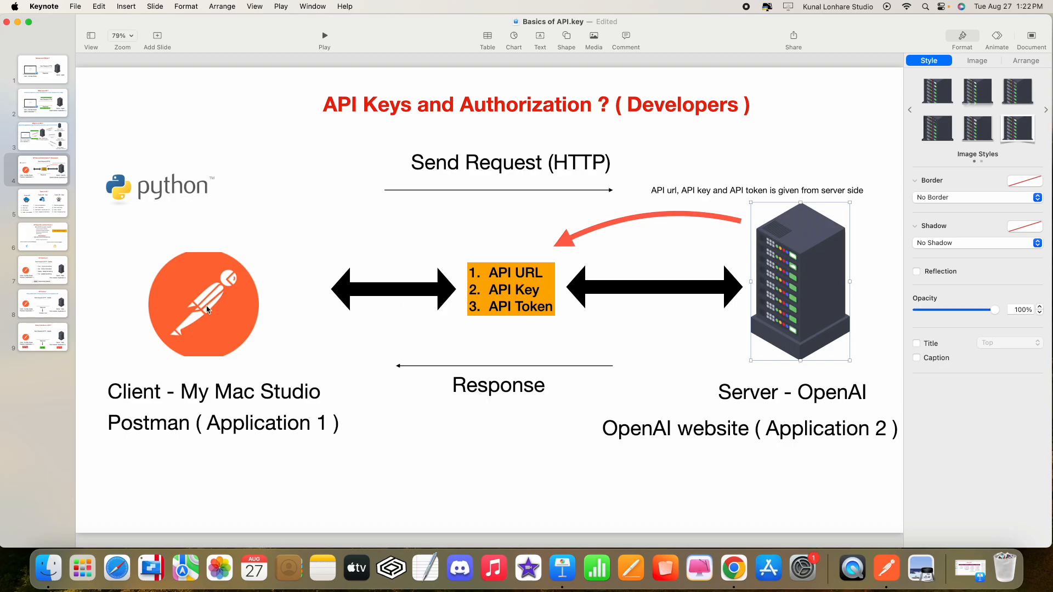
pyautogui.click(223, 318)
pyautogui.tripleClick(501, 277)
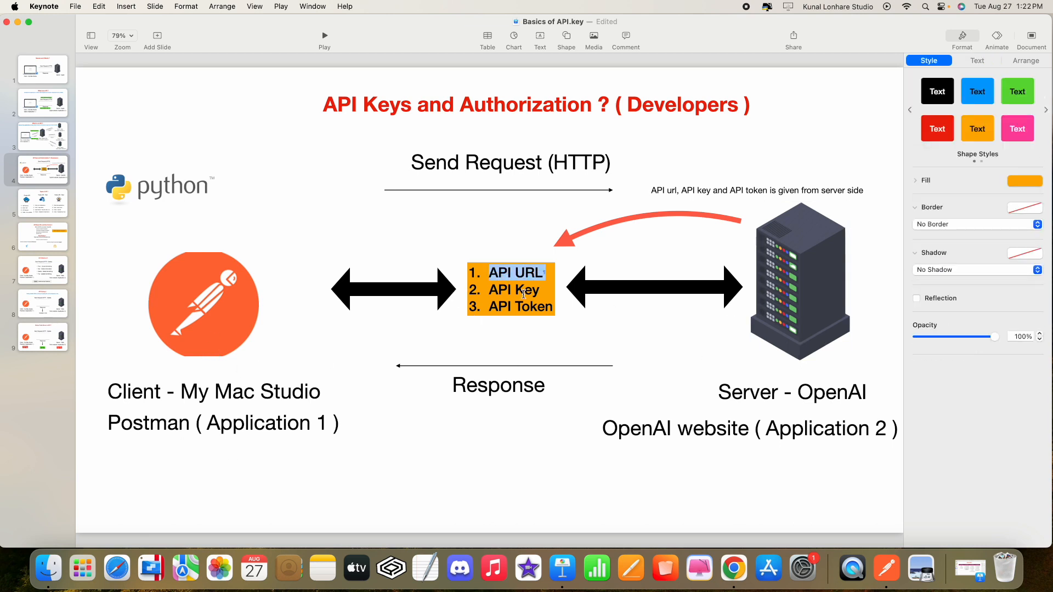
pyautogui.tripleClick(523, 293)
pyautogui.tripleClick(542, 307)
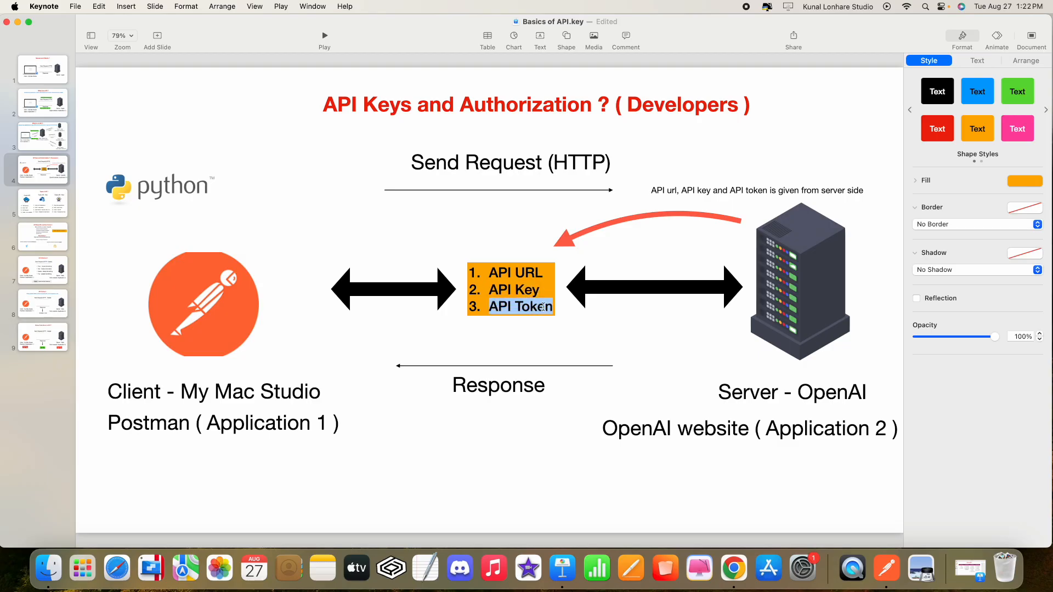
pyautogui.tripleClick(509, 269)
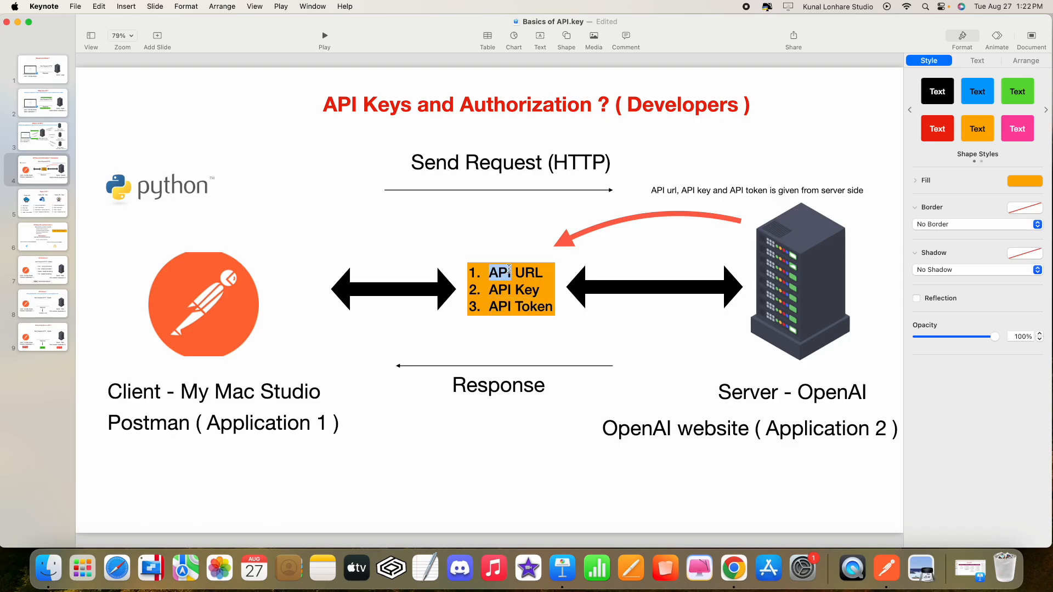
pyautogui.hotkey('ctrl', 'Right')
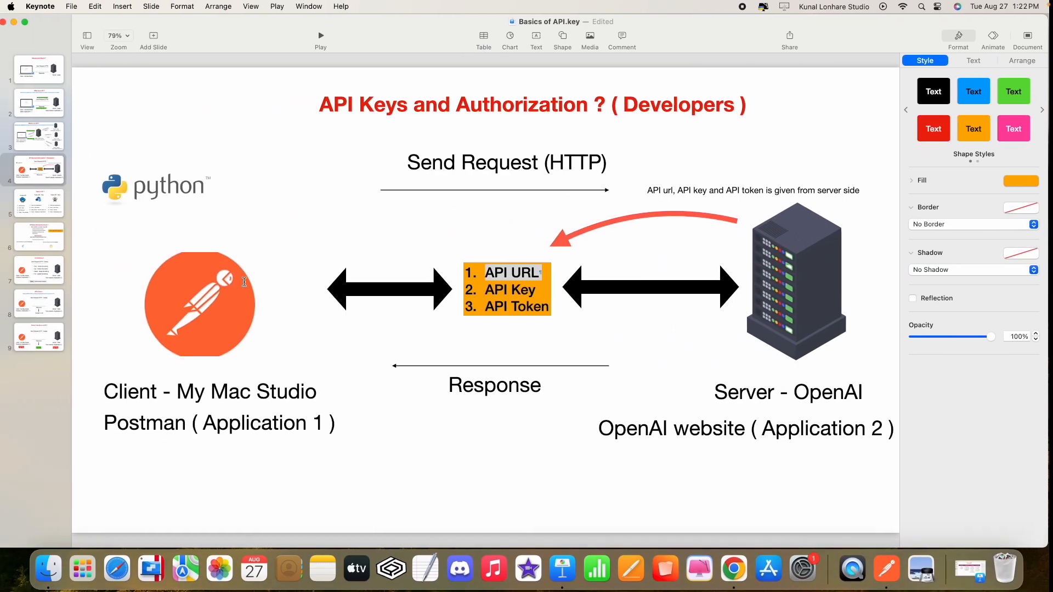
# - Open slide 6 and select 'Base URL + End point' in the orange box
pyautogui.click(40, 240)
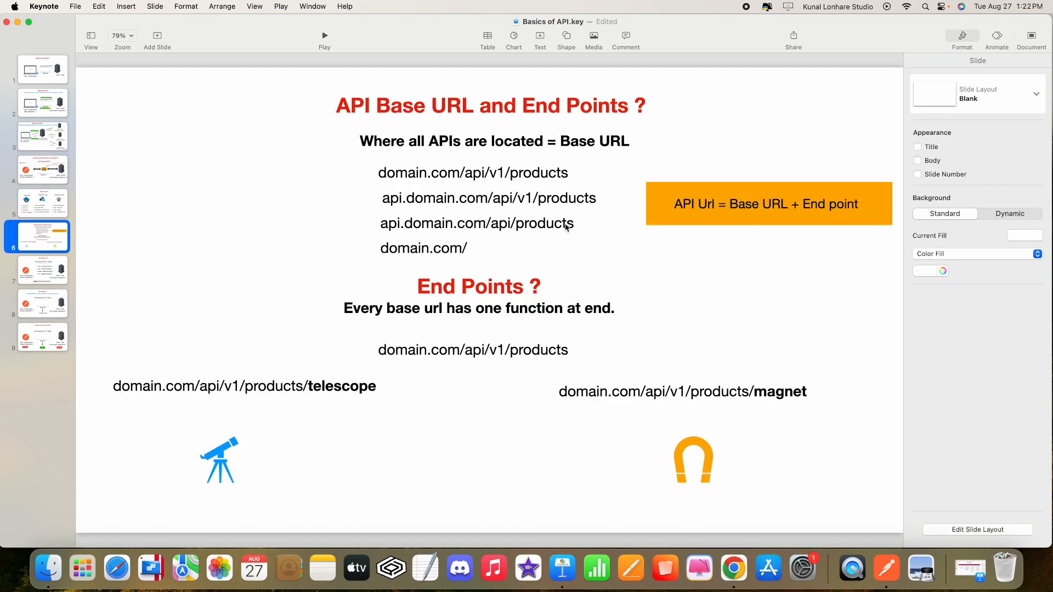
pyautogui.doubleClick(707, 205)
pyautogui.moveTo(731, 204); pyautogui.dragTo(847, 204)
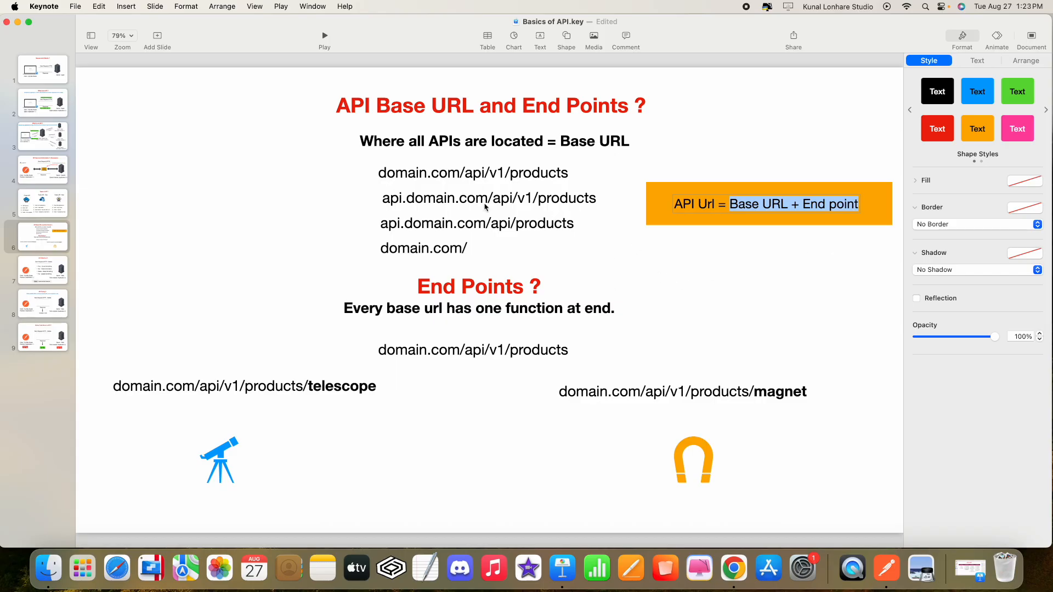
# - Toggle between Postman and Keynote, ending on the untitled request's URL field
pyautogui.hotkey('ctrl', 'Right')
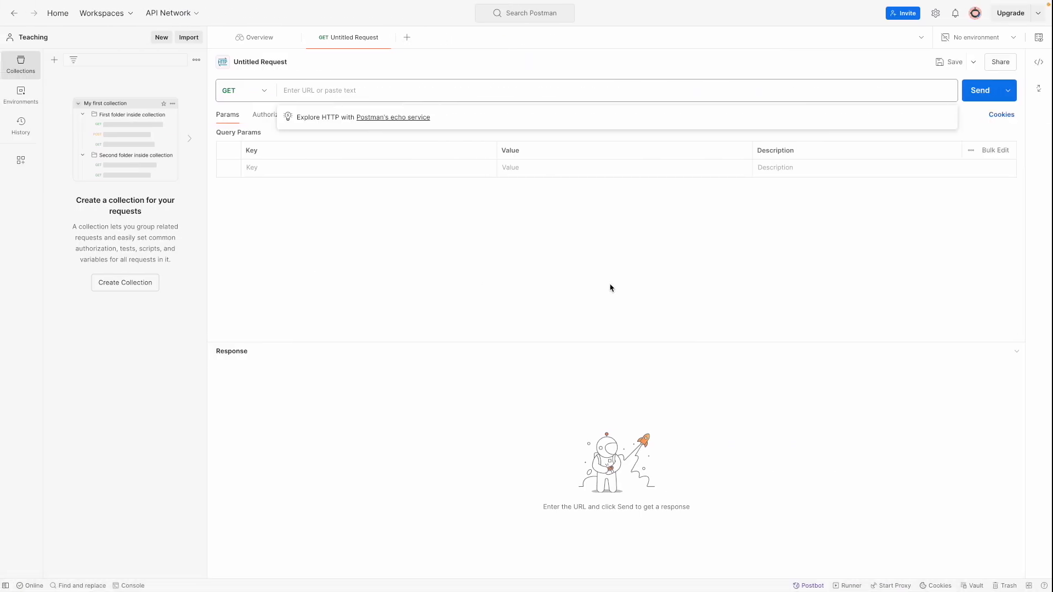
pyautogui.hotkey('ctrl', 'Left')
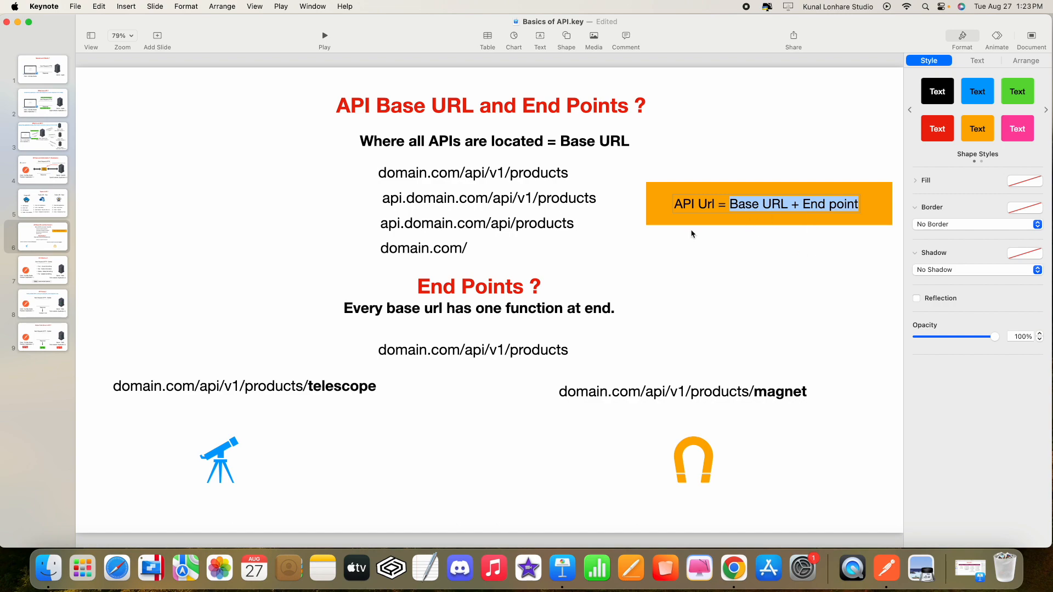
pyautogui.hotkey('ctrl', 'Right')
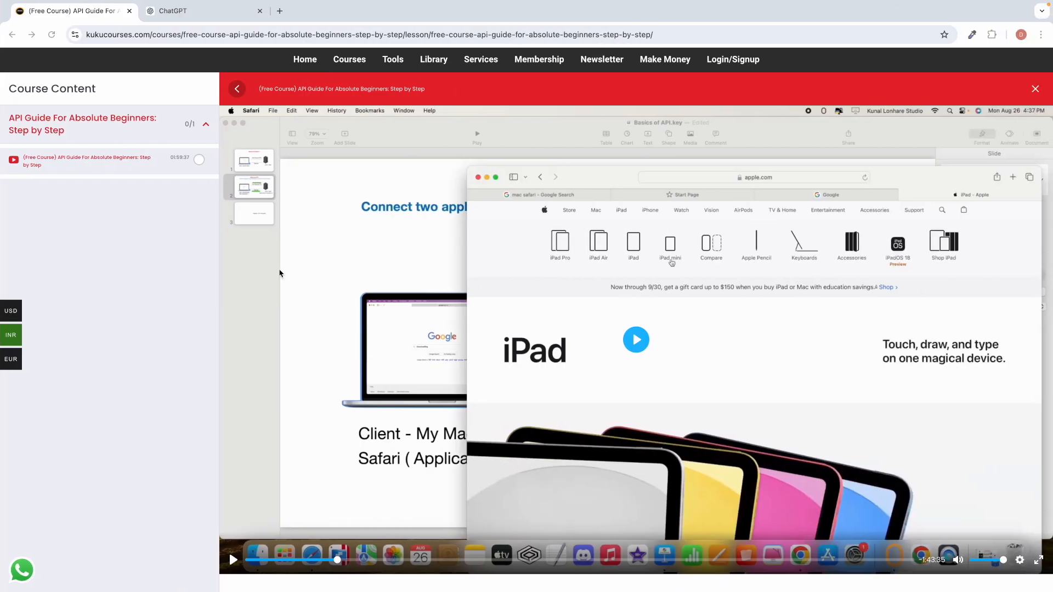
pyautogui.hotkey('ctrl', 'Left')
pyautogui.hotkey('ctrl', 'Left')
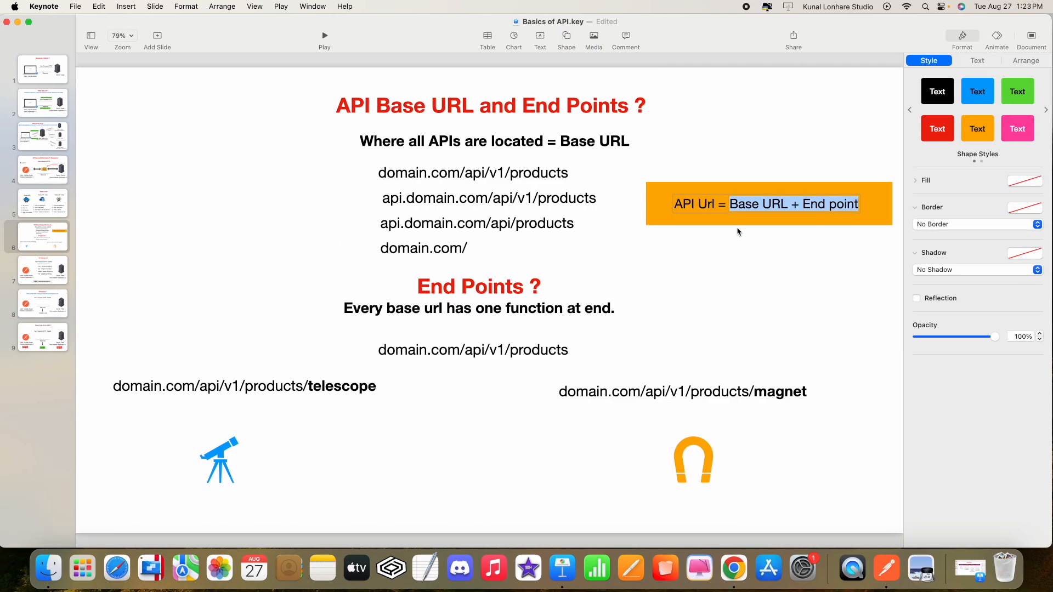
pyautogui.hotkey('ctrl', 'Right')
pyautogui.click(303, 90)
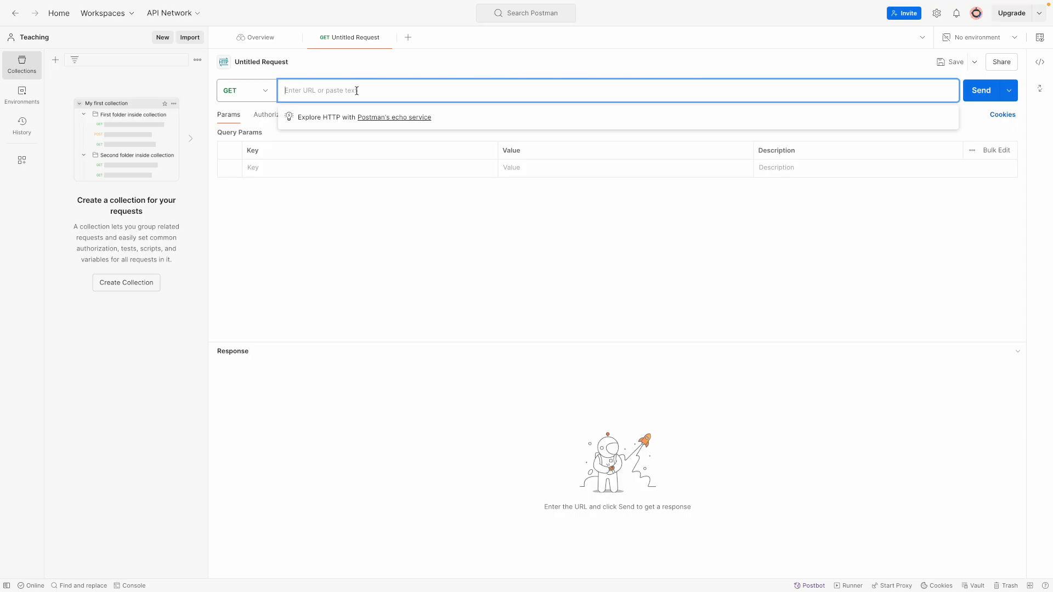
# - Dismiss the URL suggestions, view the Headers tab, then list the Authorization tab's auth types
pyautogui.click(273, 207)
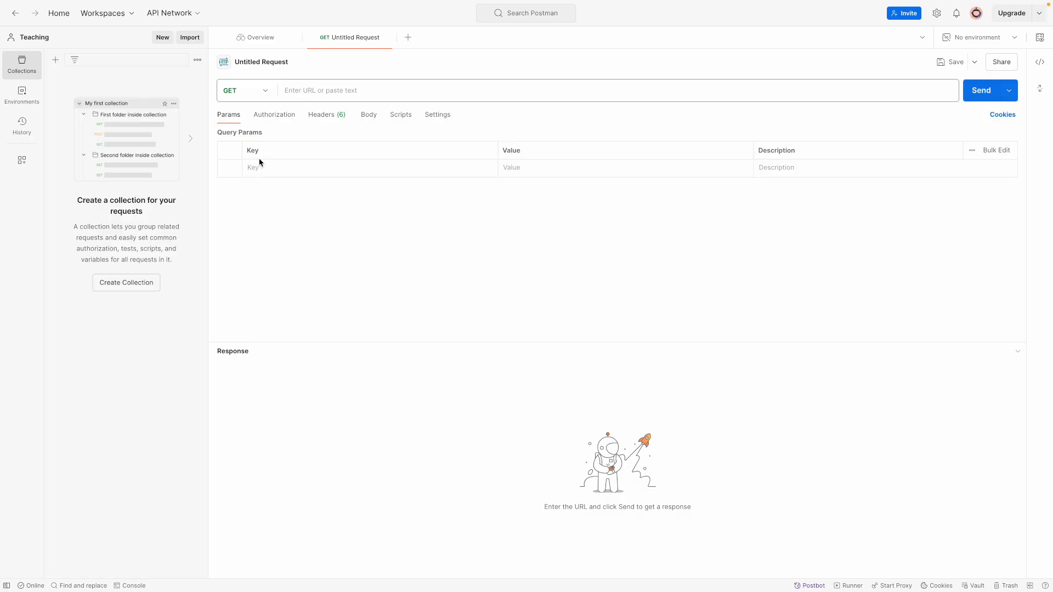
pyautogui.click(327, 113)
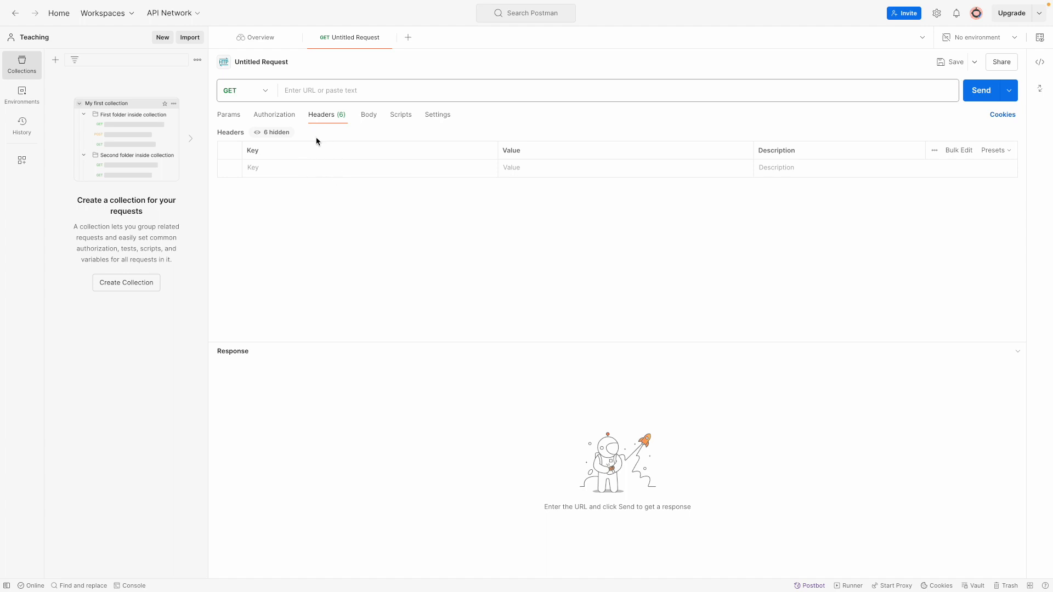
pyautogui.click(285, 117)
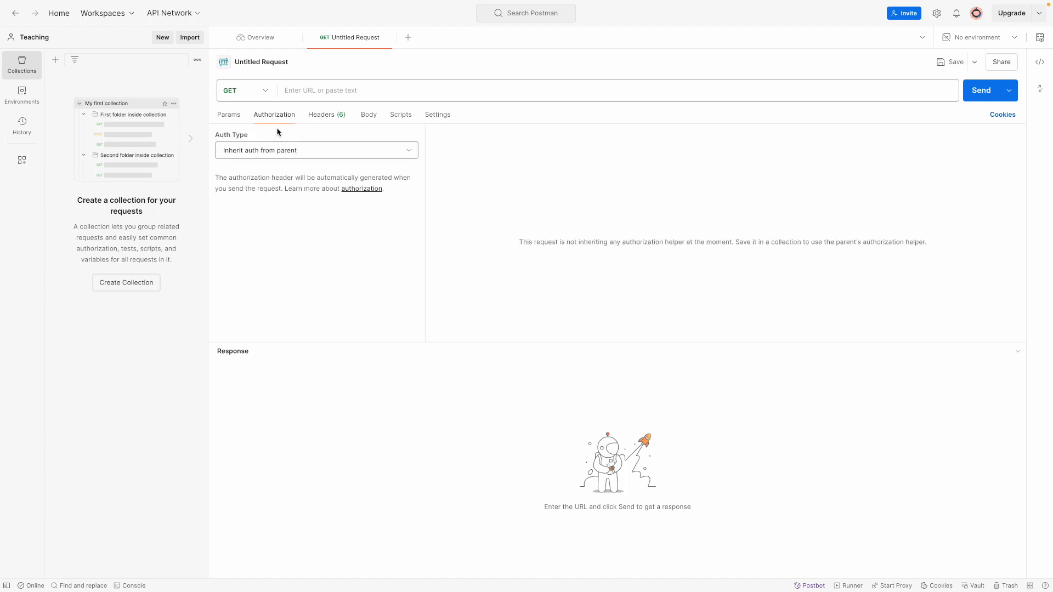
pyautogui.click(296, 152)
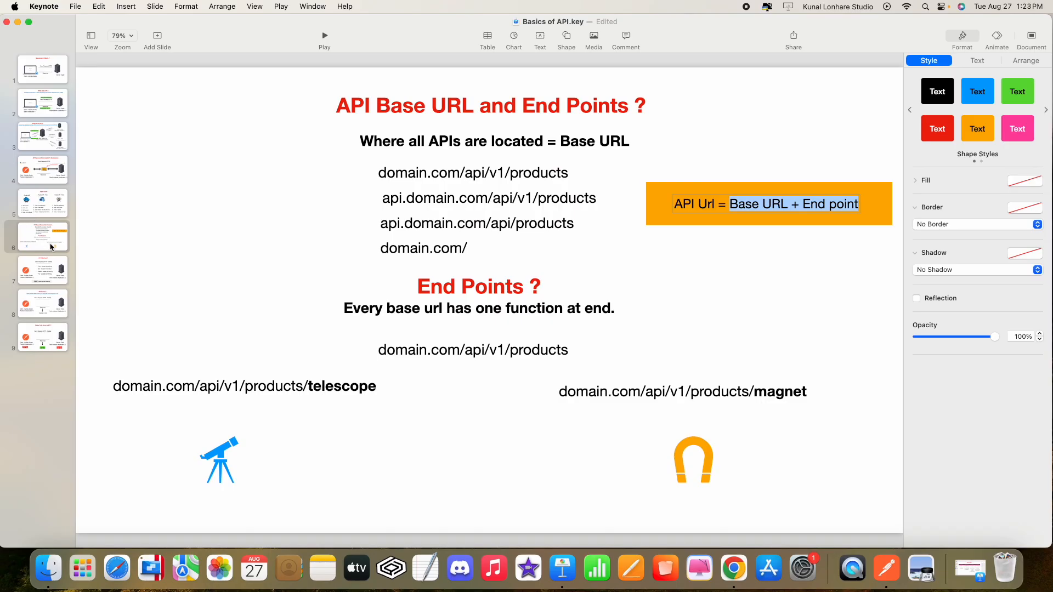
# - On slide 4, highlight the title word 'Authorization' and select the Postman and server images
pyautogui.click(46, 181)
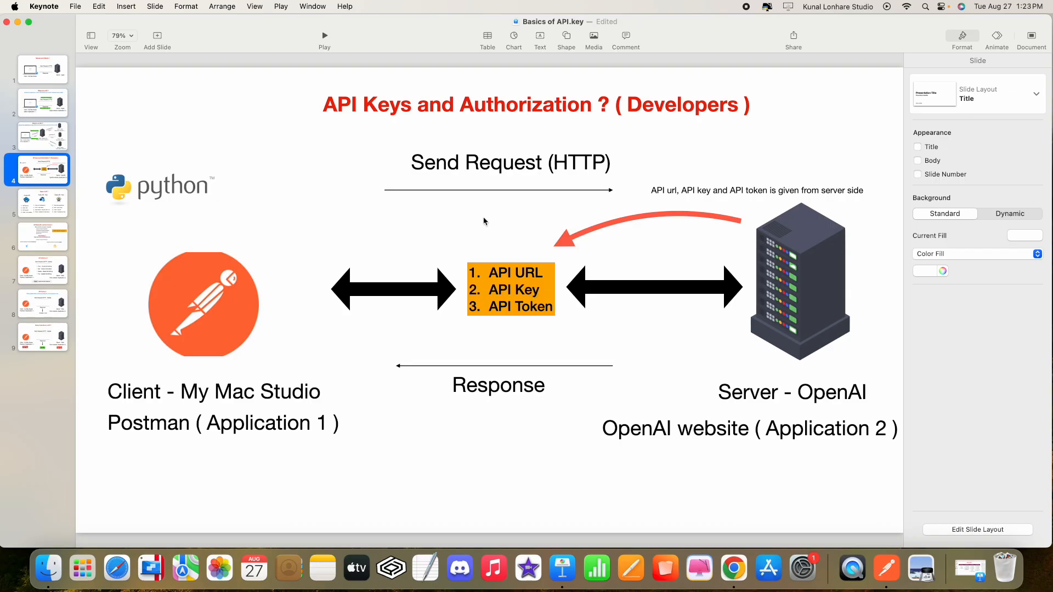
pyautogui.doubleClick(523, 108)
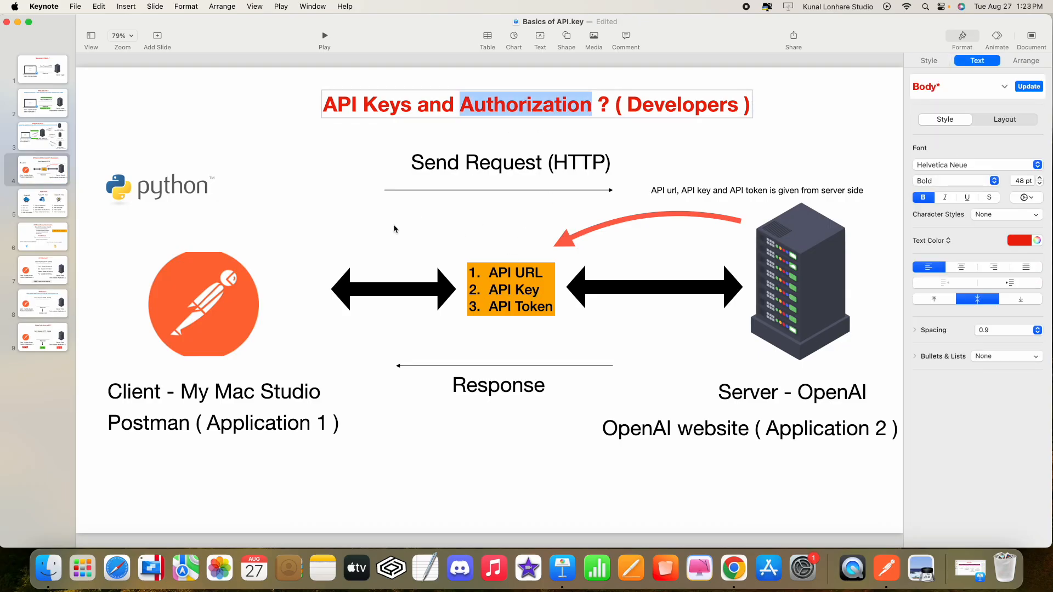
pyautogui.click(221, 292)
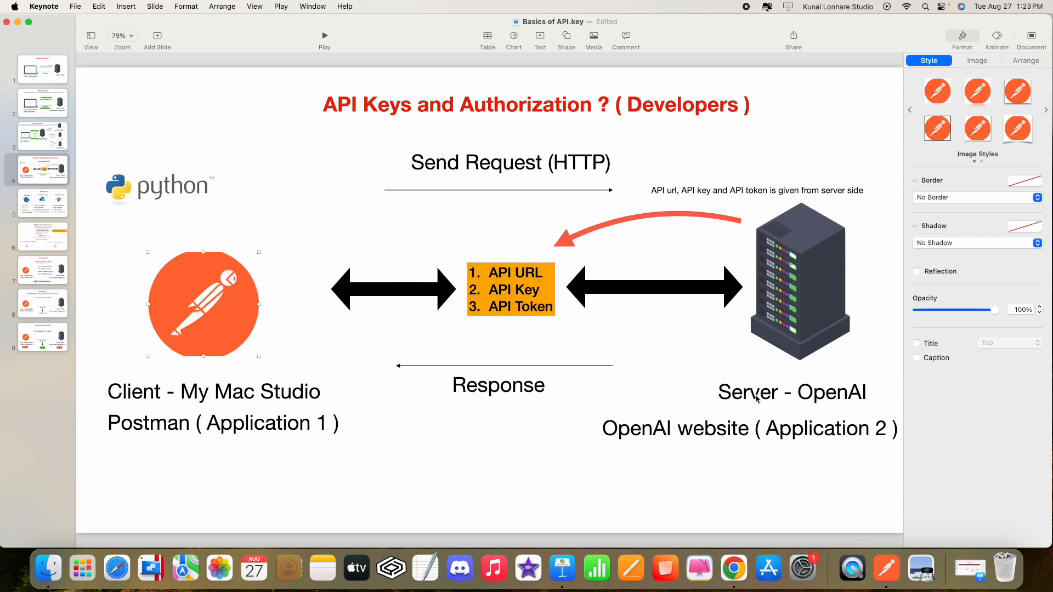
pyautogui.click(781, 324)
pyautogui.hotkey('ctrl', 'Right')
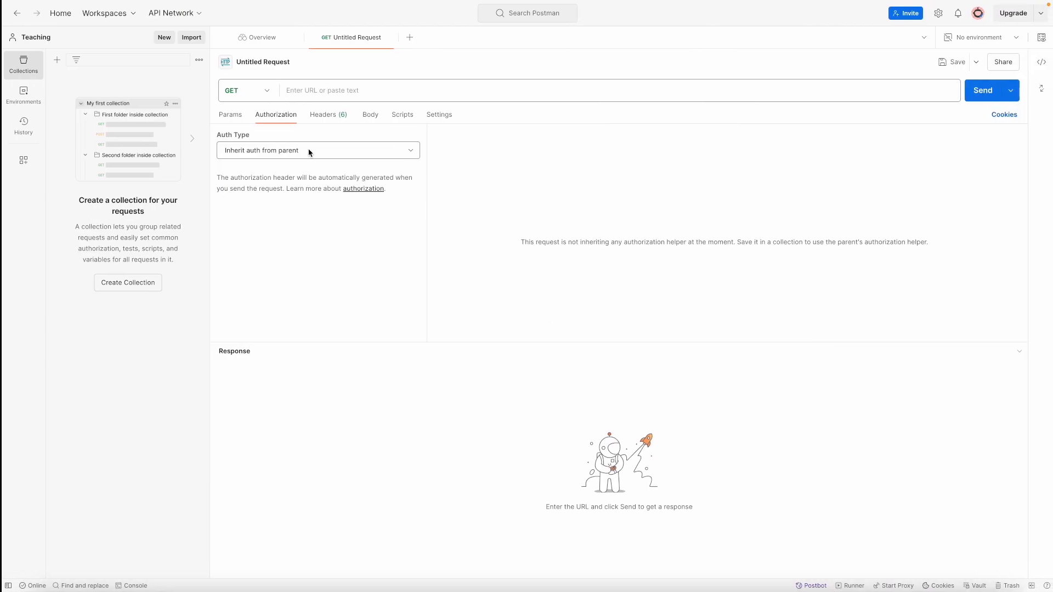
# - Browse the authorization types twice, leaving Inherit auth from parent selected
pyautogui.click(307, 151)
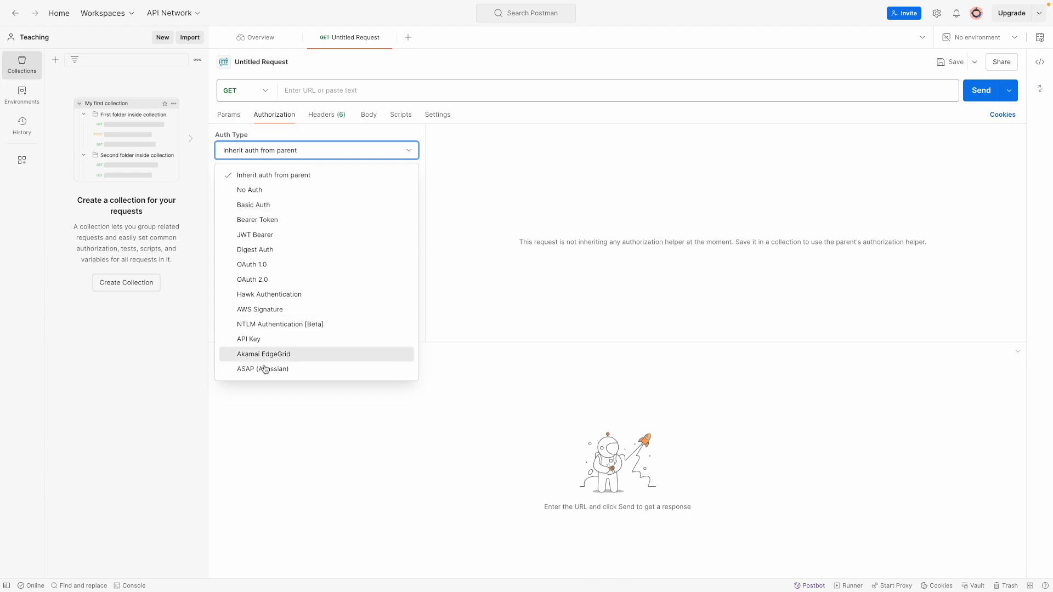
pyautogui.click(276, 420)
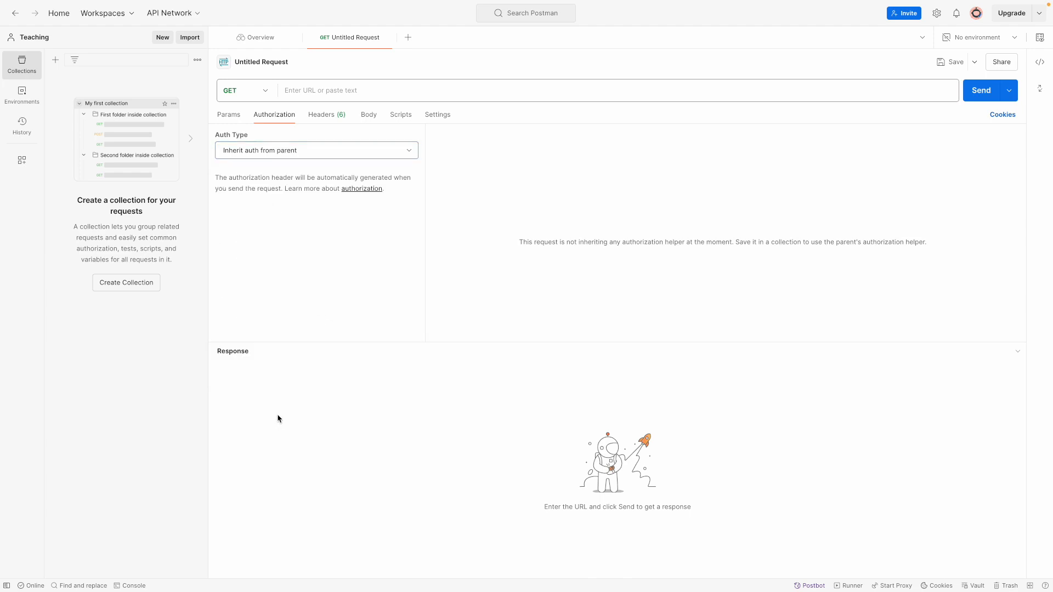
pyautogui.click(274, 152)
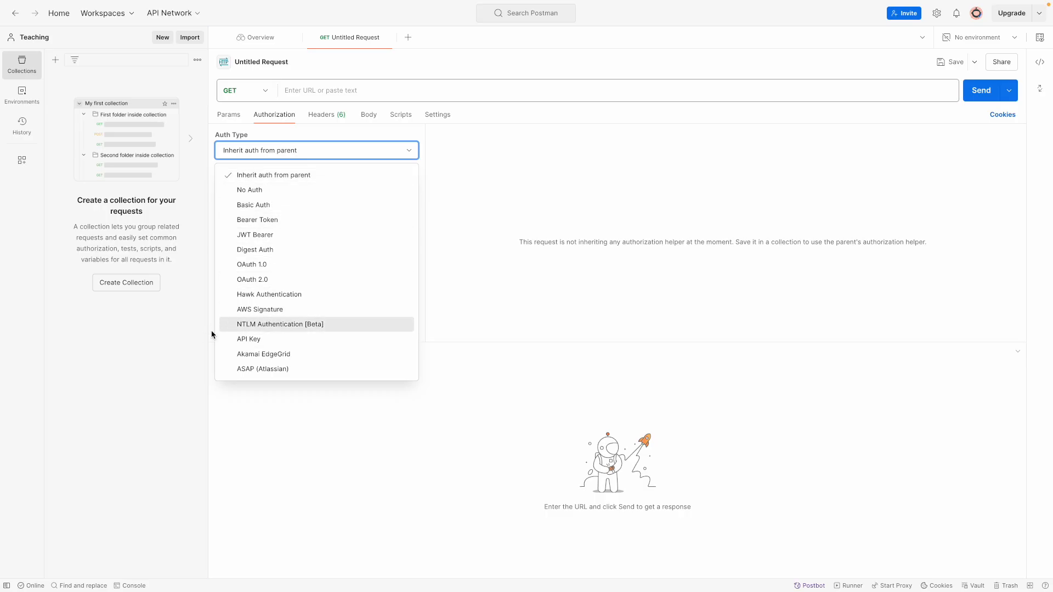
pyautogui.click(176, 345)
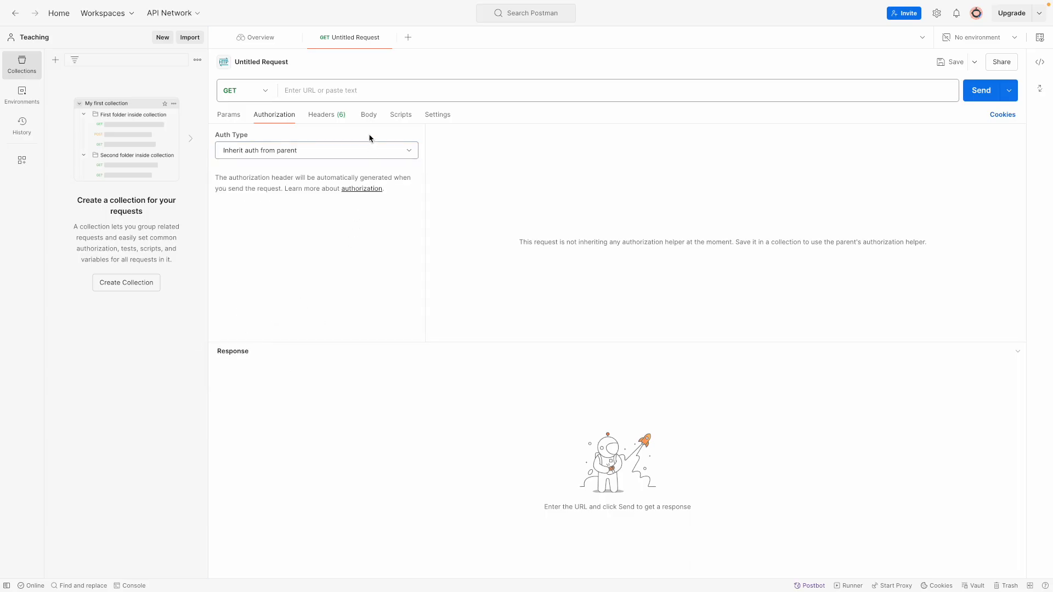
# - Set the request body to raw JSON
pyautogui.click(368, 115)
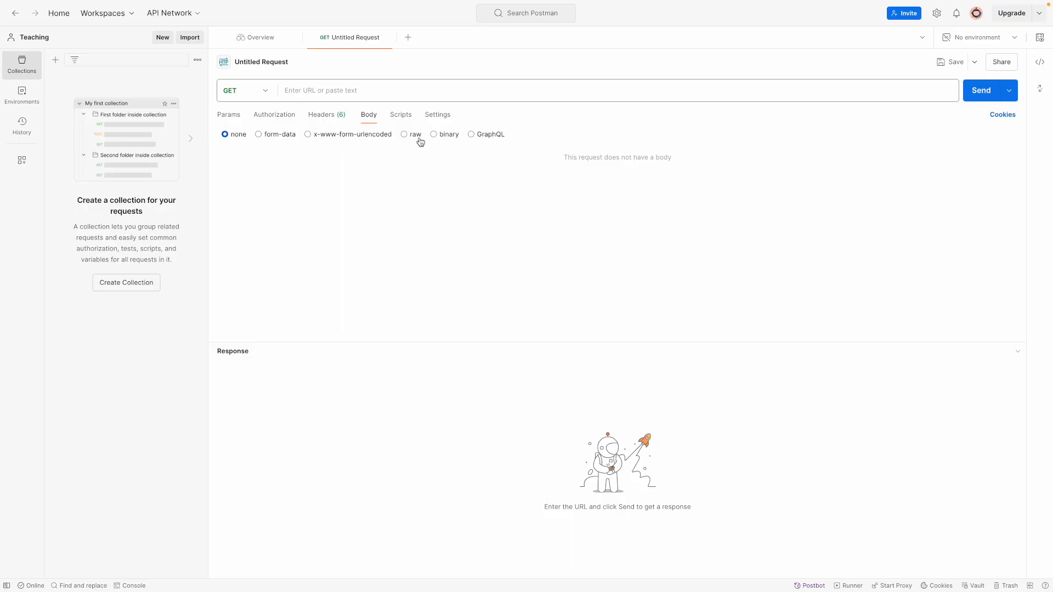
pyautogui.click(405, 137)
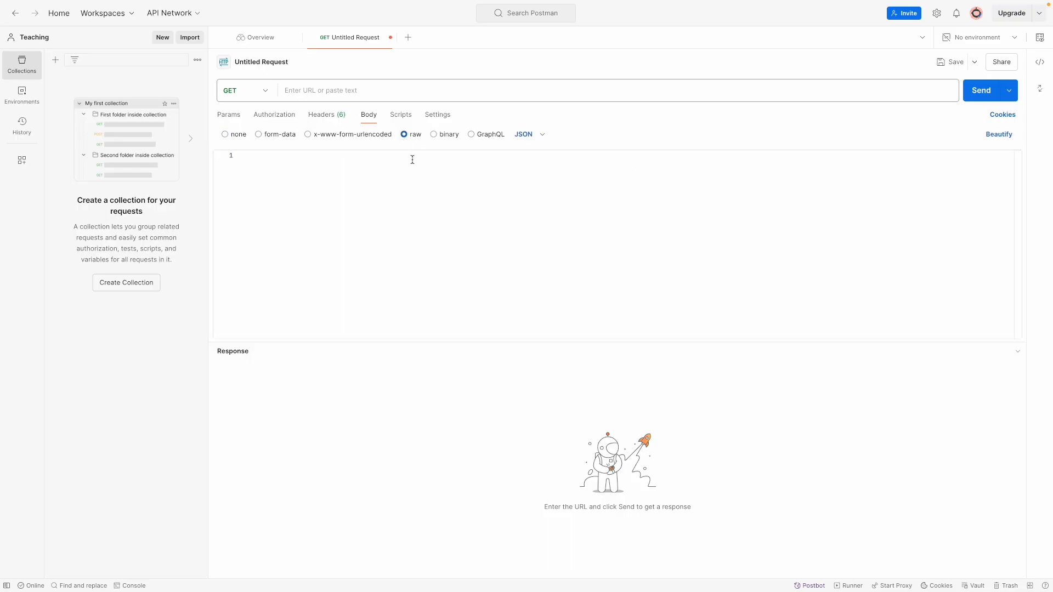
pyautogui.hotkey('ctrl', 'Left')
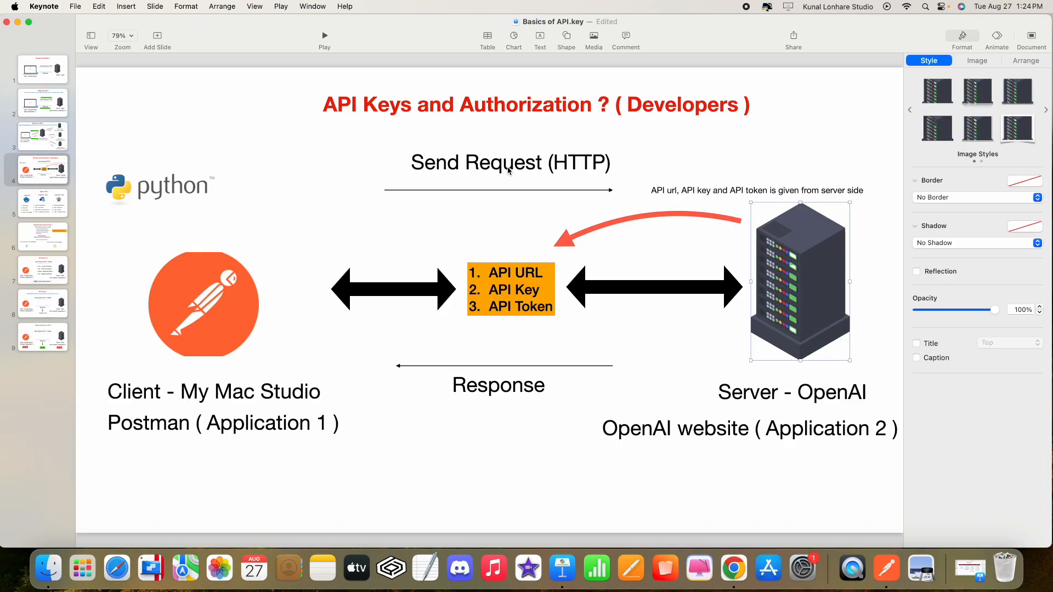
# - Show slide 8, API Testing, and touch up the Send Request text box, leaving its text unchanged
pyautogui.click(43, 296)
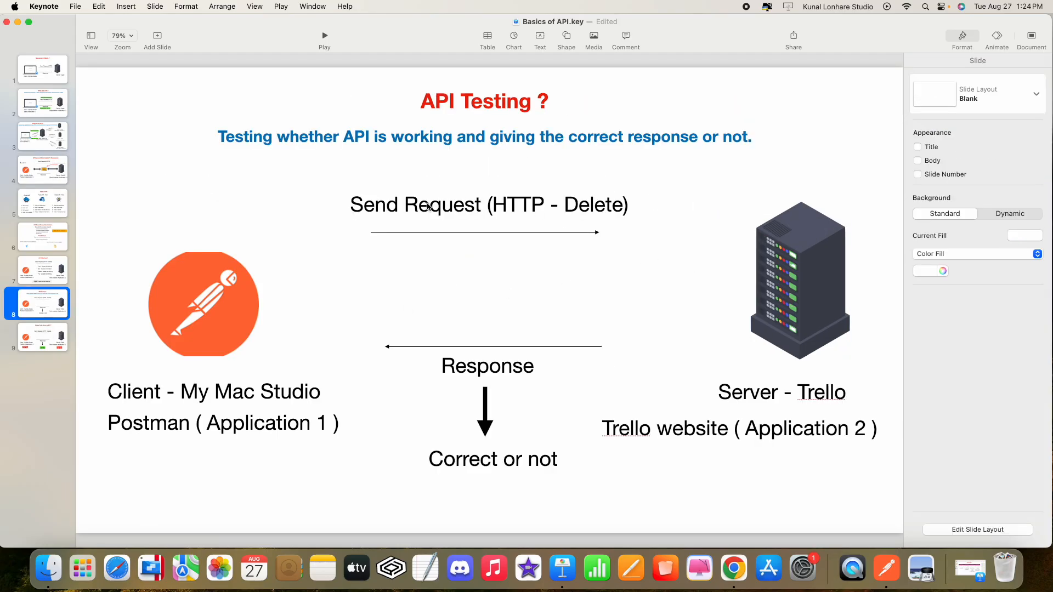
pyautogui.click(448, 208)
pyautogui.doubleClick(449, 207)
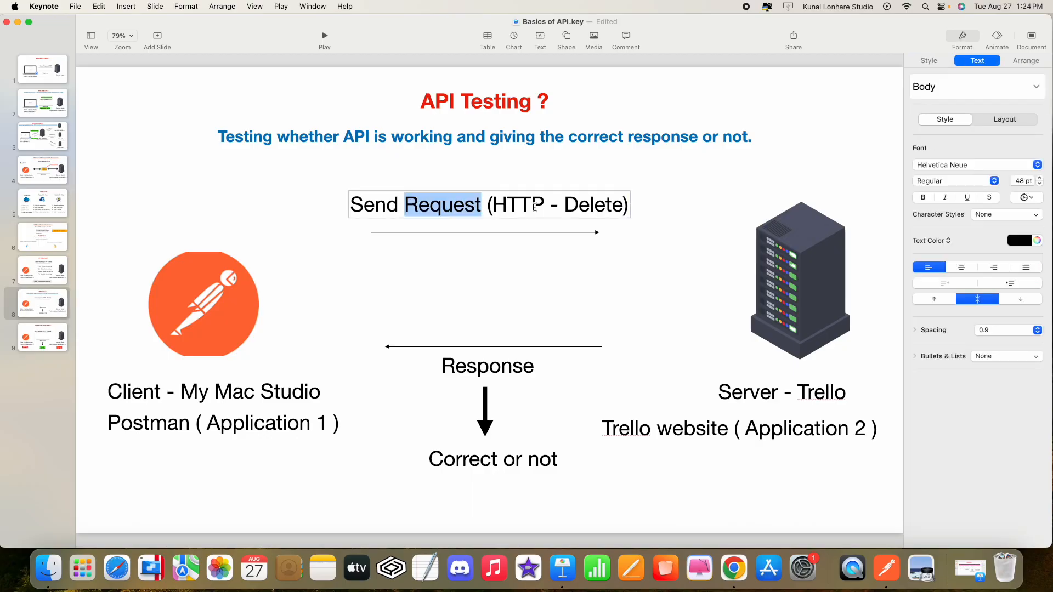
pyautogui.click(628, 205)
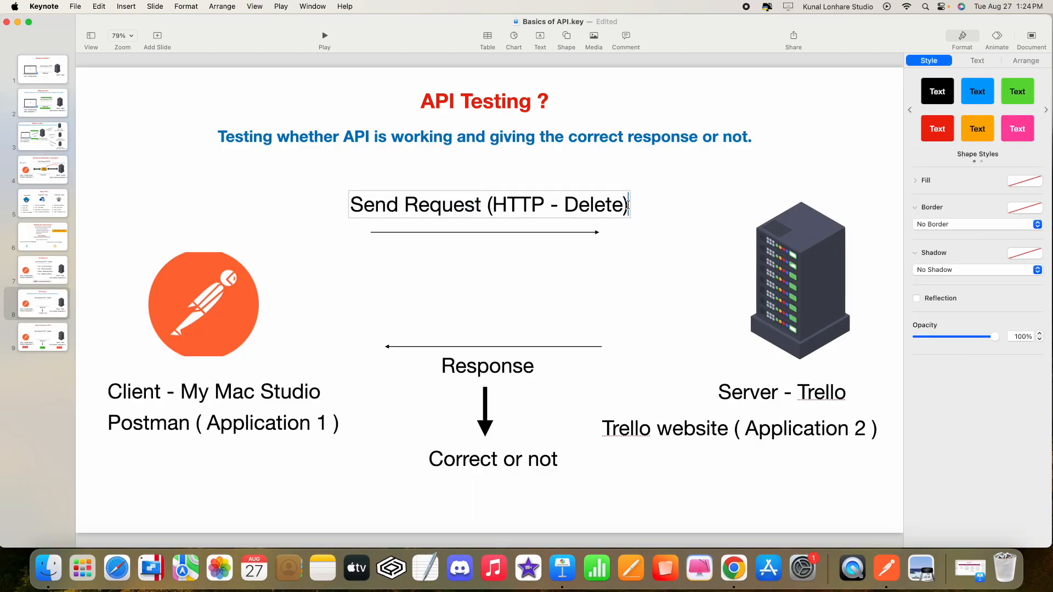
pyautogui.press('Return')
pyautogui.press('Return')
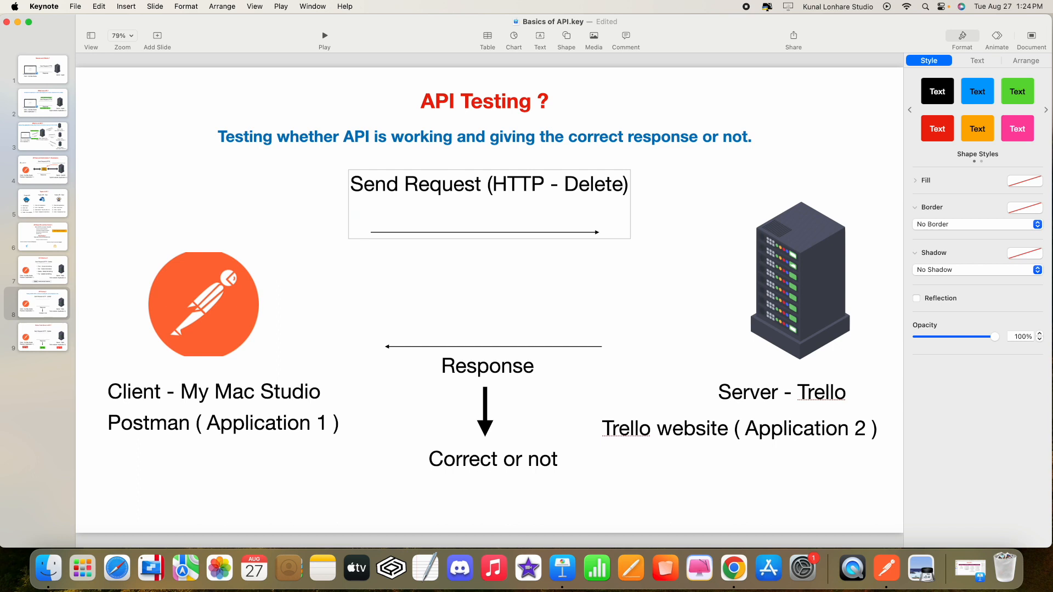
pyautogui.press('BackSpace')
pyautogui.click(488, 255)
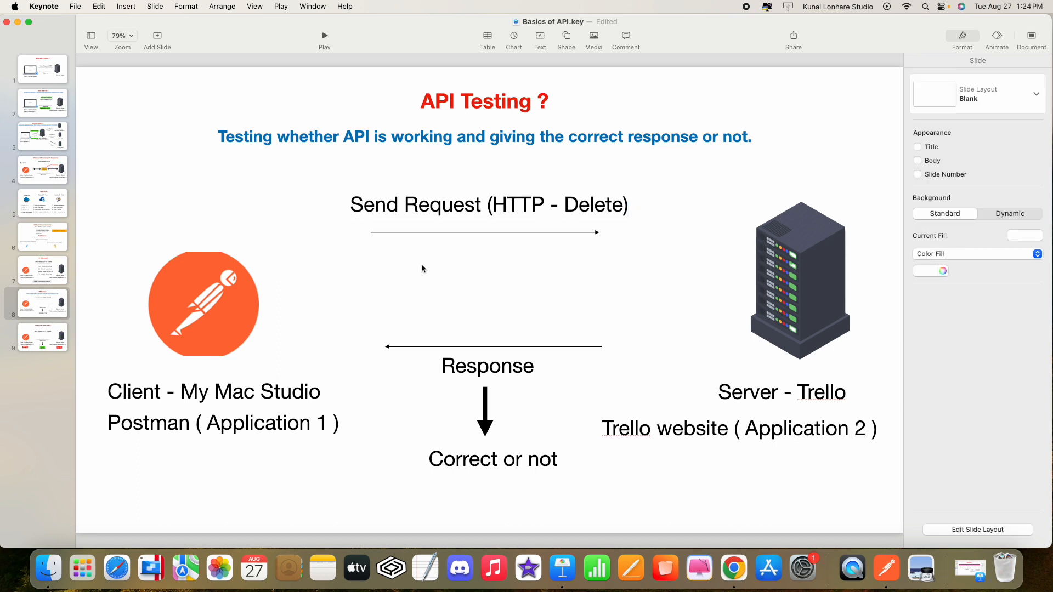
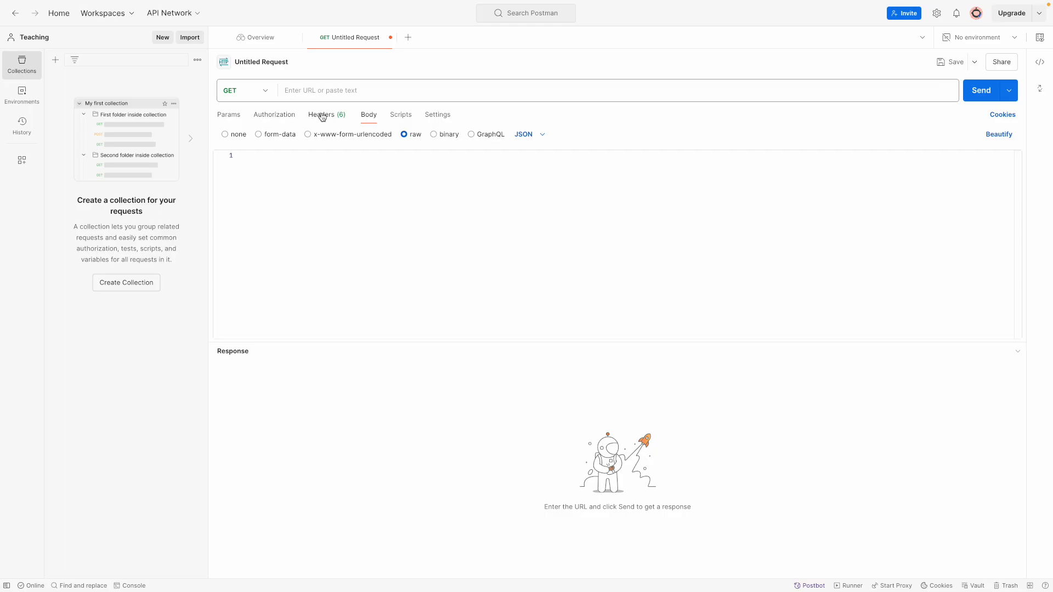
# - Glance at Headers, then confirm JSON in the raw body's language list
pyautogui.click(365, 115)
pyautogui.click(399, 153)
pyautogui.click(531, 137)
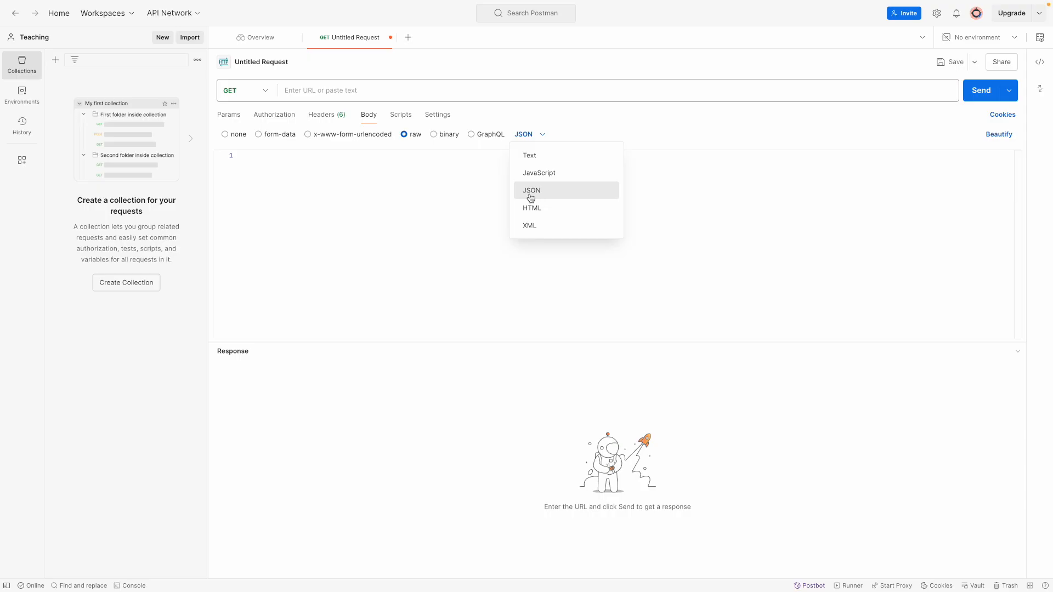
# - Type a trial { with the $schema suggestion, then select and delete the entire JSON body
pyautogui.click(286, 160)
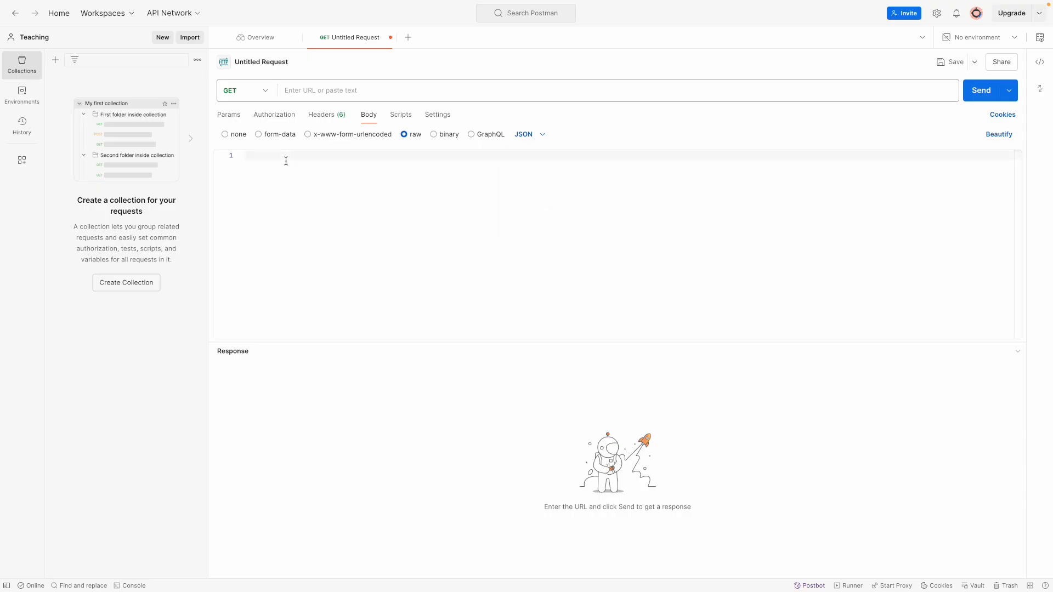
pyautogui.write('{')
pyautogui.press('Return')
pyautogui.press('Return')
pyautogui.moveTo(258, 178); pyautogui.dragTo(245, 157)
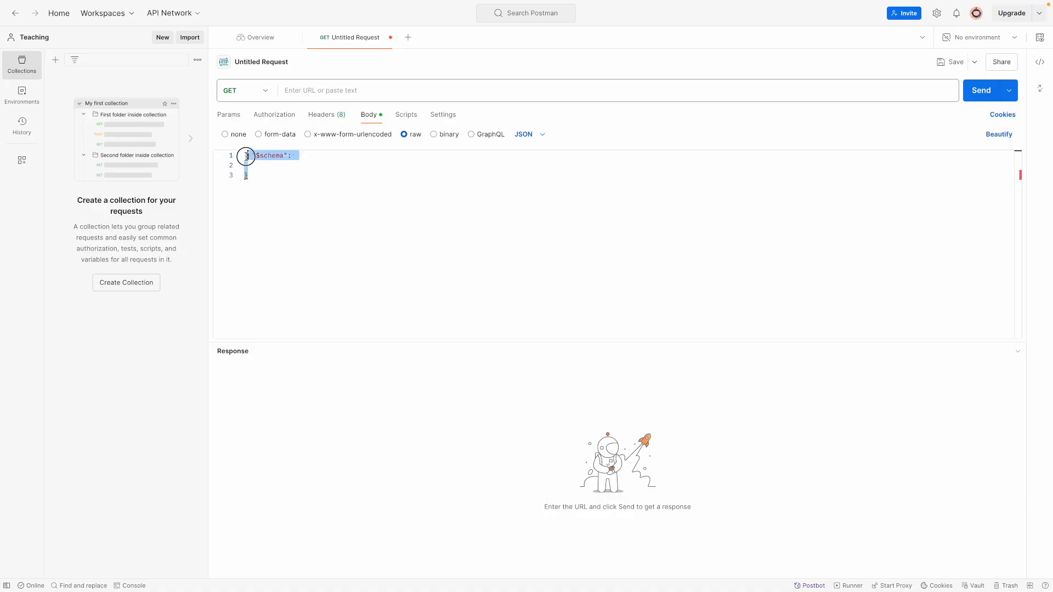
pyautogui.click(268, 178)
pyautogui.moveTo(256, 177); pyautogui.dragTo(240, 158)
pyautogui.press('BackSpace')
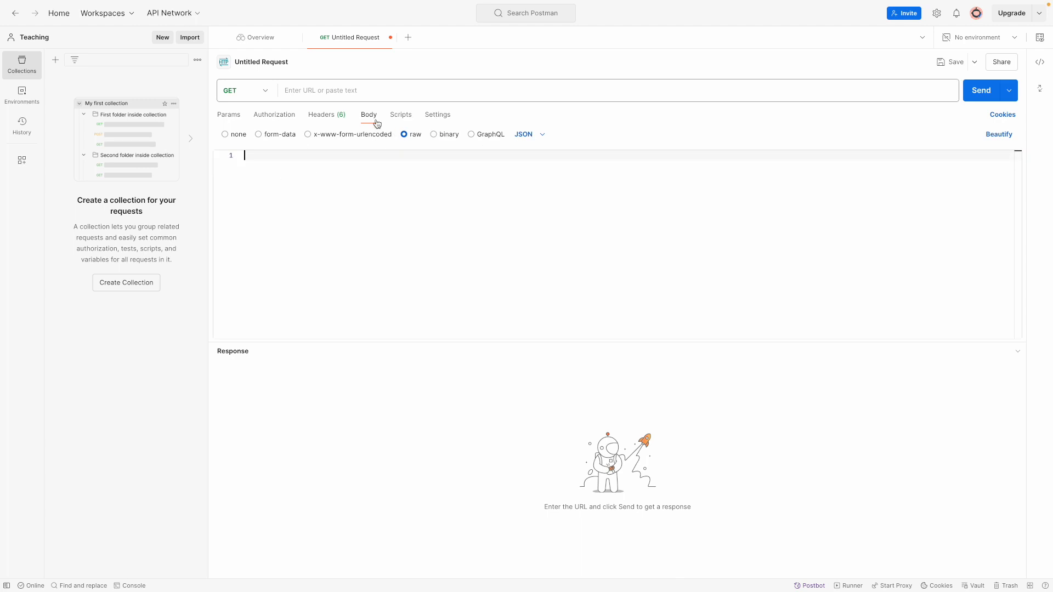
# - Look over the Headers table, then the empty Query Params table
pyautogui.click(317, 116)
pyautogui.click(234, 120)
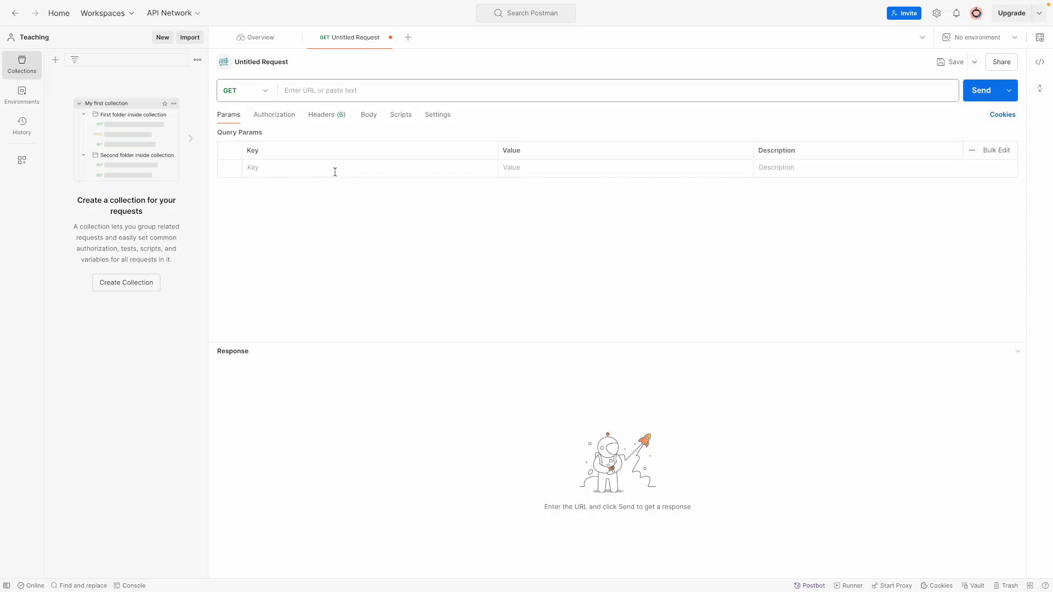
pyautogui.hotkey('ctrl', 'Left')
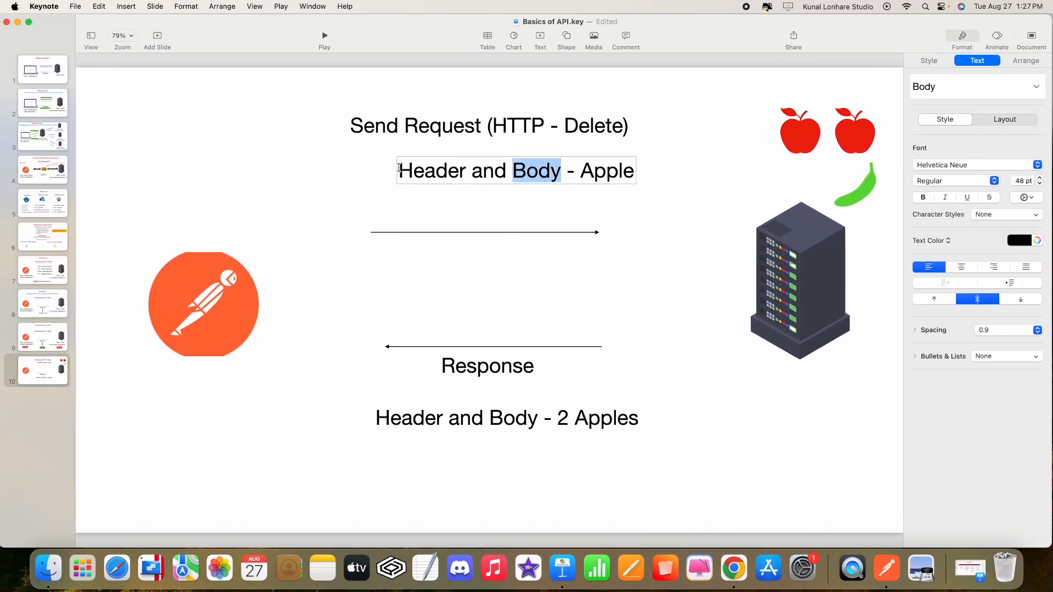
# - Change the request label to 'Para, Header and Body', dropping '- Apple', and place it above the request arrow
pyautogui.click(398, 168)
pyautogui.write('Para')
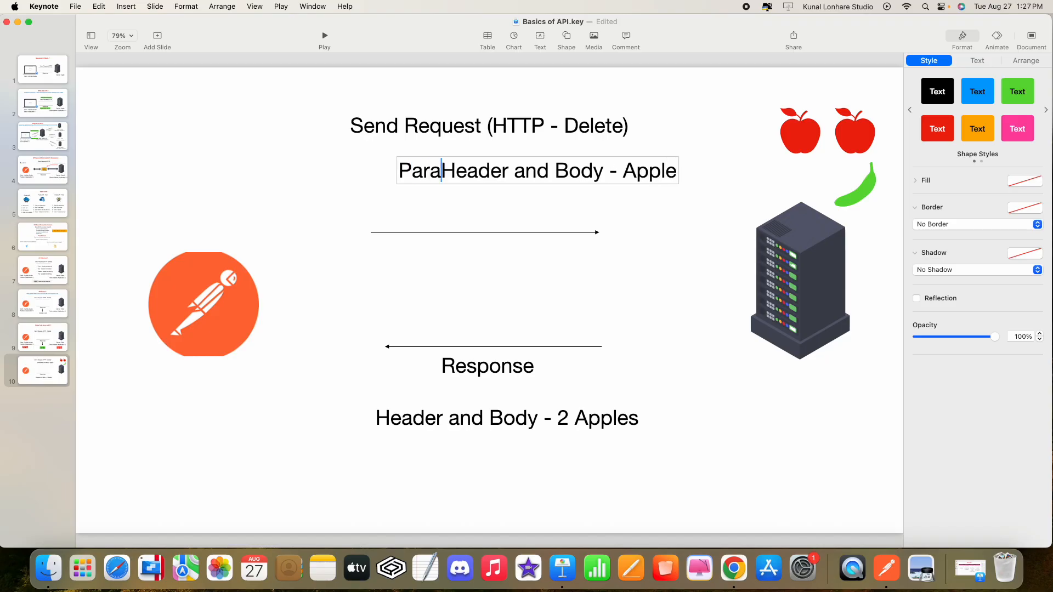
pyautogui.write(',')
pyautogui.click(477, 192)
pyautogui.moveTo(513, 173); pyautogui.dragTo(458, 175)
pyautogui.click(605, 176)
pyautogui.doubleClick(606, 177)
pyautogui.press('BackSpace')
pyautogui.press('BackSpace')
pyautogui.press('BackSpace')
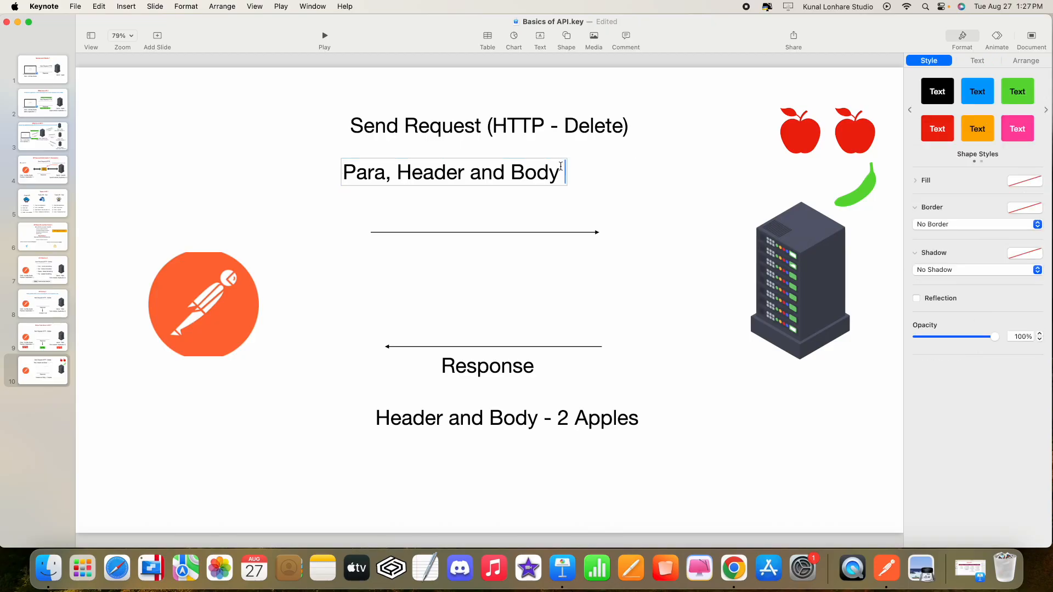
pyautogui.moveTo(445, 171); pyautogui.dragTo(531, 177)
pyautogui.click(491, 197)
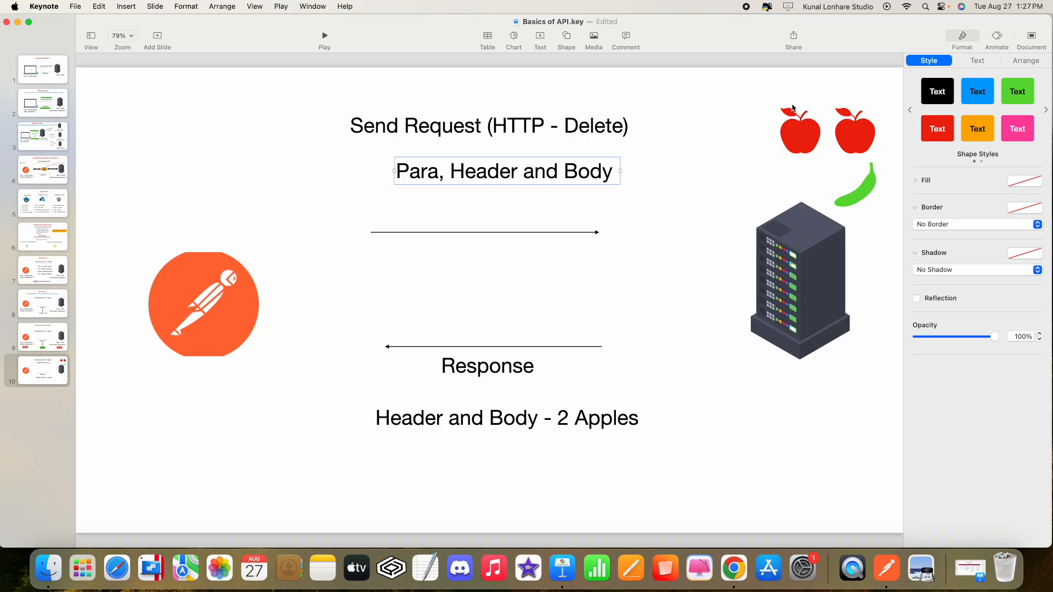
# - Delete the apple and banana images and the '2 Apples' response line
pyautogui.moveTo(771, 101); pyautogui.dragTo(893, 200)
pyautogui.press('Delete')
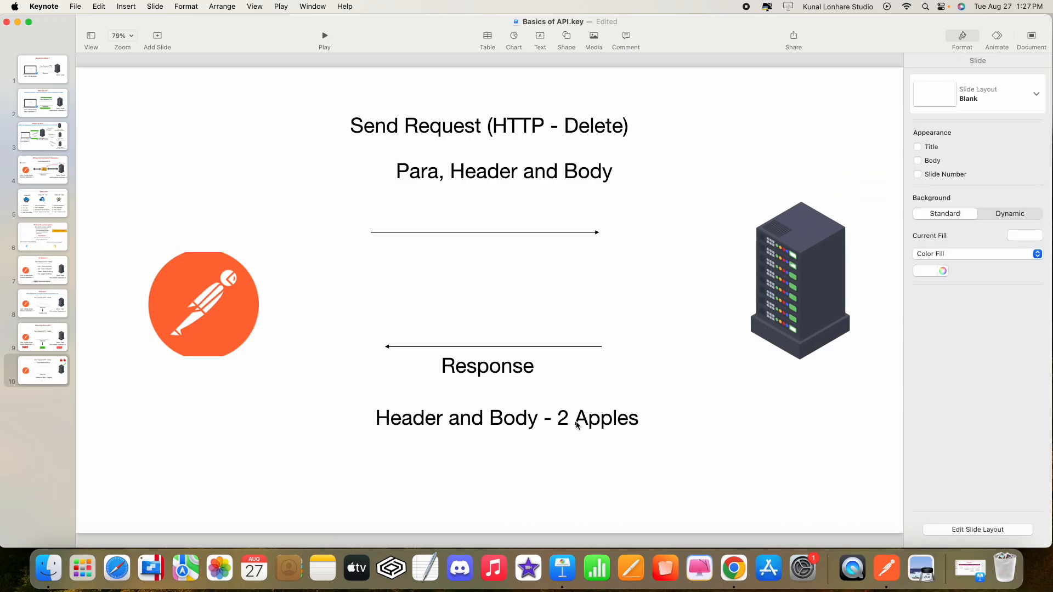
pyautogui.click(446, 417)
pyautogui.press('Delete')
pyautogui.hotkey('ctrl', 'Right')
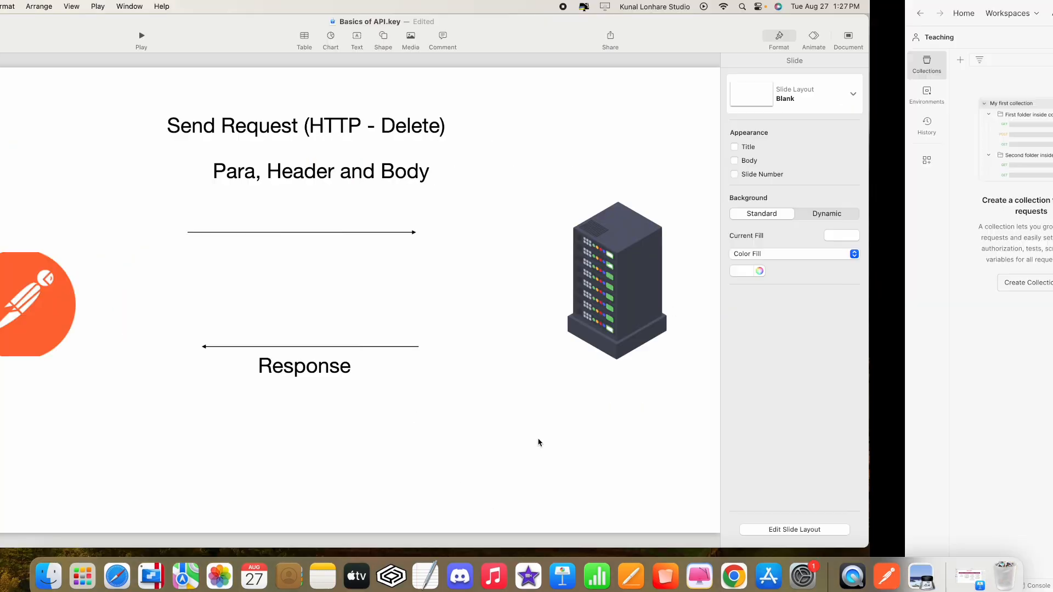
# - Browse the request Settings and Scripts, flipping repeatedly between the Pre-request and Post-response editors
pyautogui.click(437, 114)
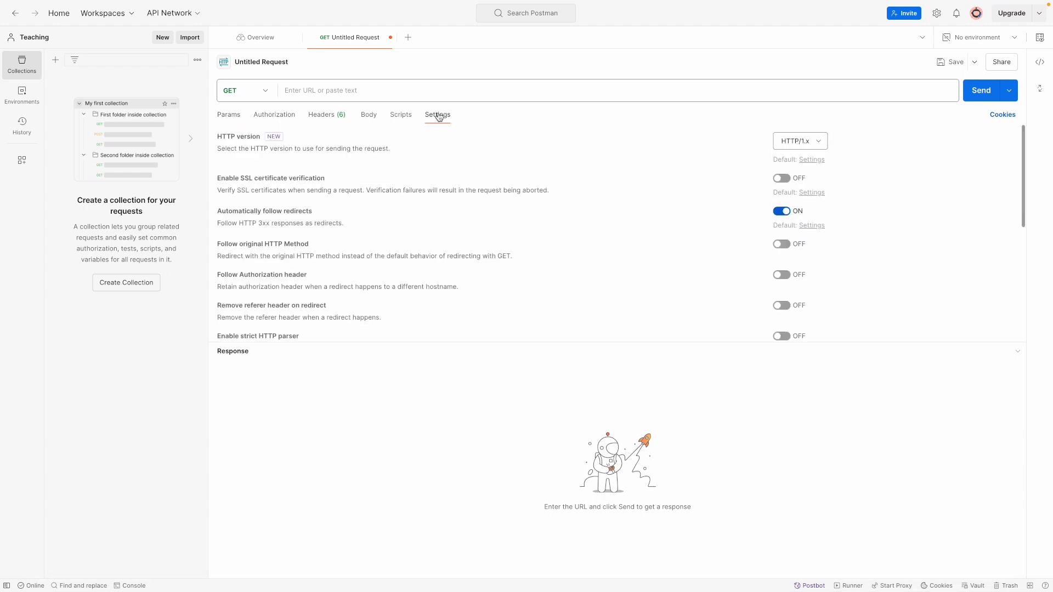
pyautogui.click(399, 118)
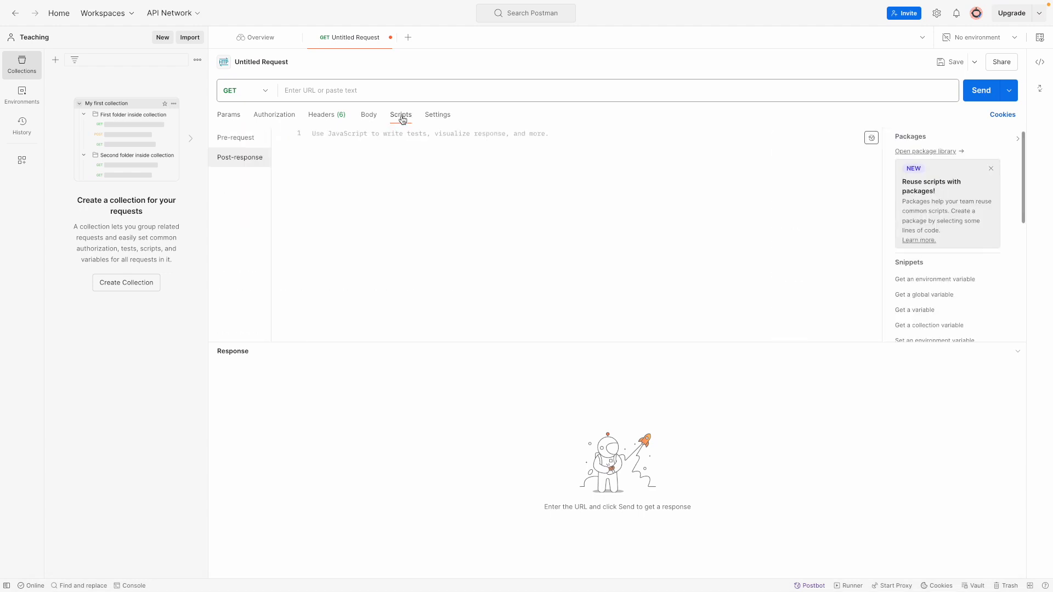
pyautogui.click(243, 144)
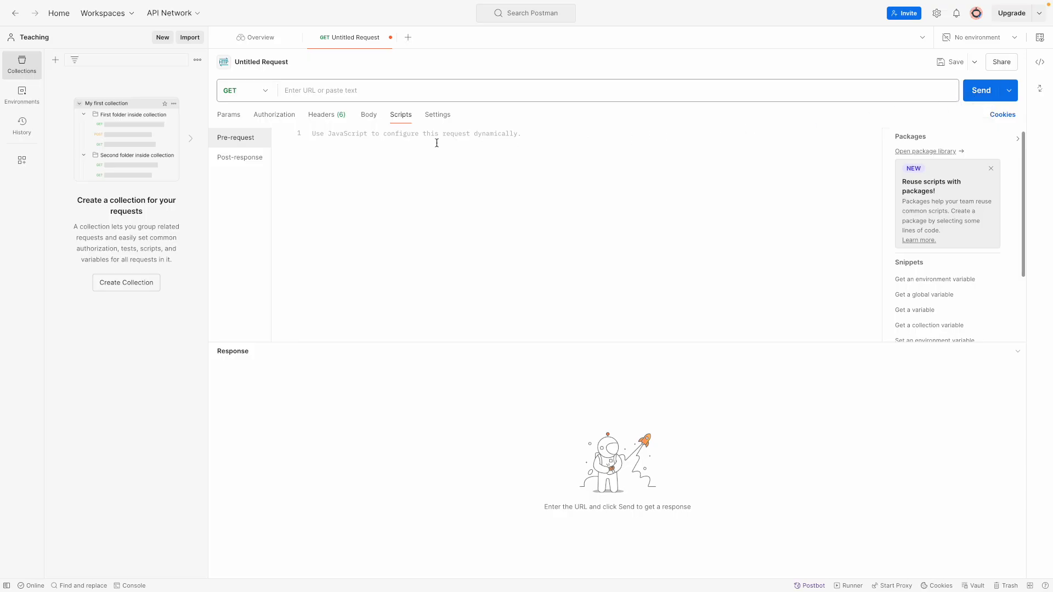
pyautogui.click(244, 164)
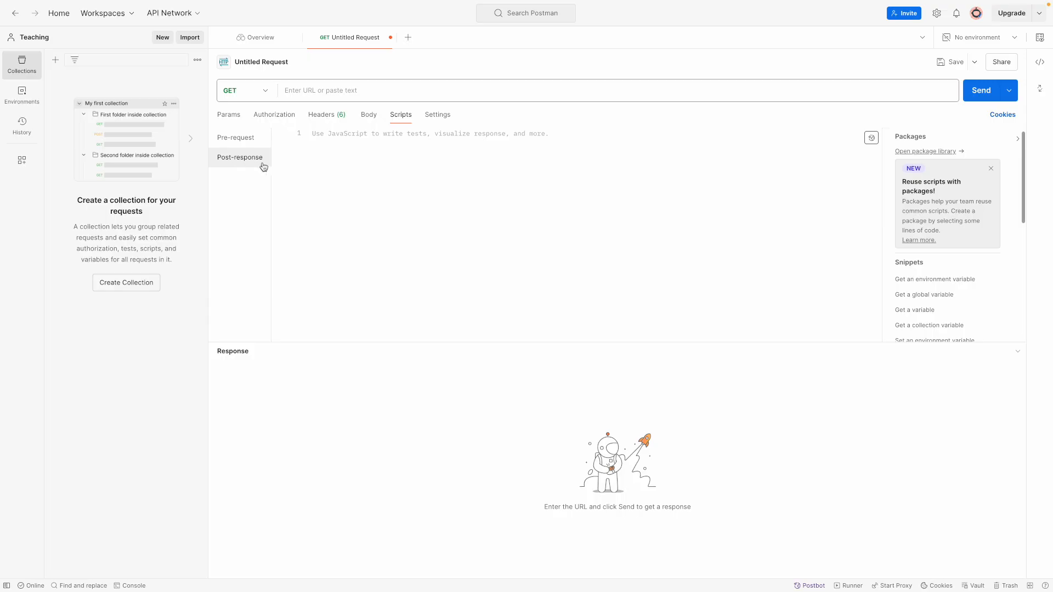
pyautogui.click(238, 145)
pyautogui.click(242, 163)
pyautogui.click(237, 143)
pyautogui.click(244, 157)
pyautogui.click(243, 144)
pyautogui.click(243, 157)
pyautogui.click(242, 144)
pyautogui.click(245, 163)
pyautogui.click(242, 144)
pyautogui.click(245, 158)
pyautogui.click(257, 142)
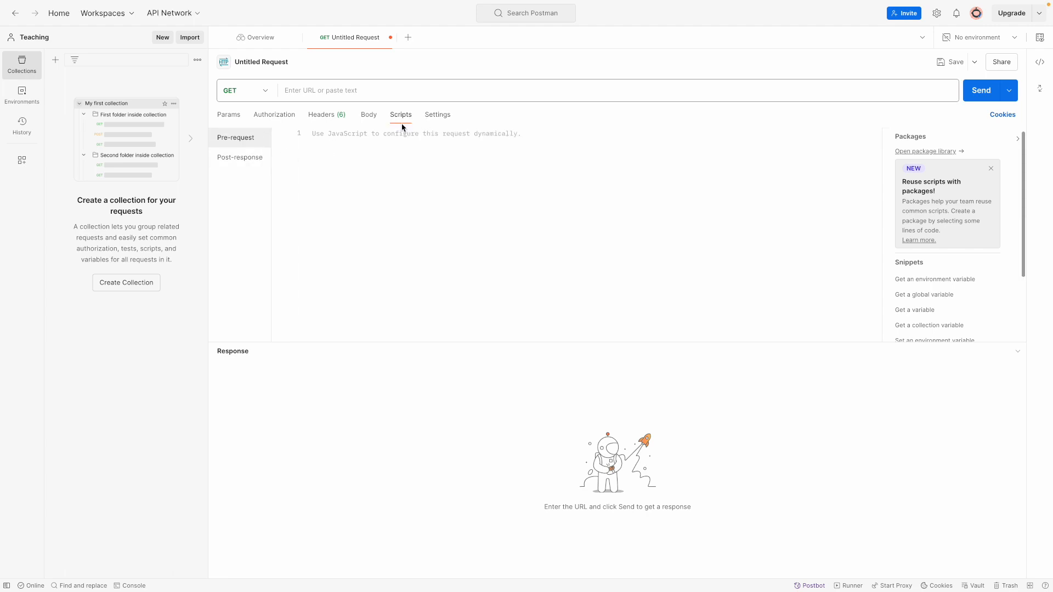
pyautogui.click(262, 164)
# - Return to the Query Params table and capture a region screenshot of the request panel
pyautogui.click(446, 118)
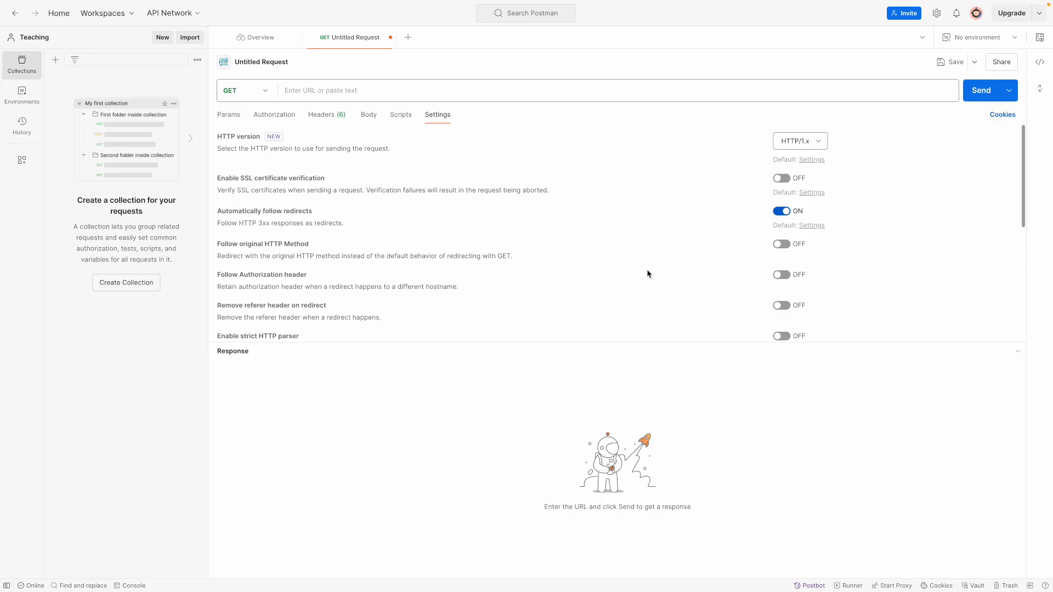
pyautogui.click(228, 116)
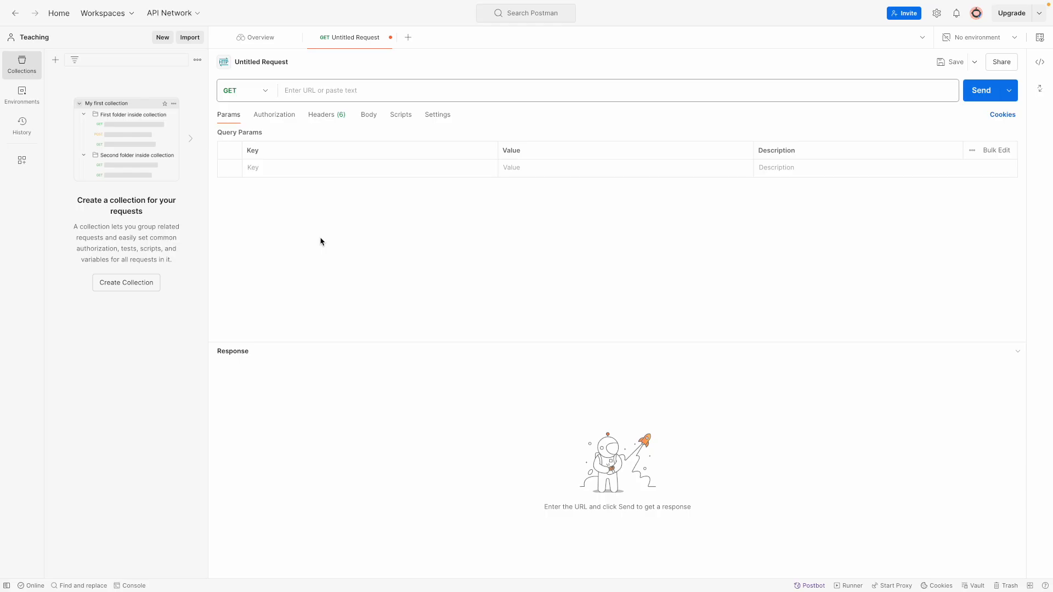
pyautogui.press('shift+super+4')
pyautogui.moveTo(213, 47); pyautogui.dragTo(1027, 216)
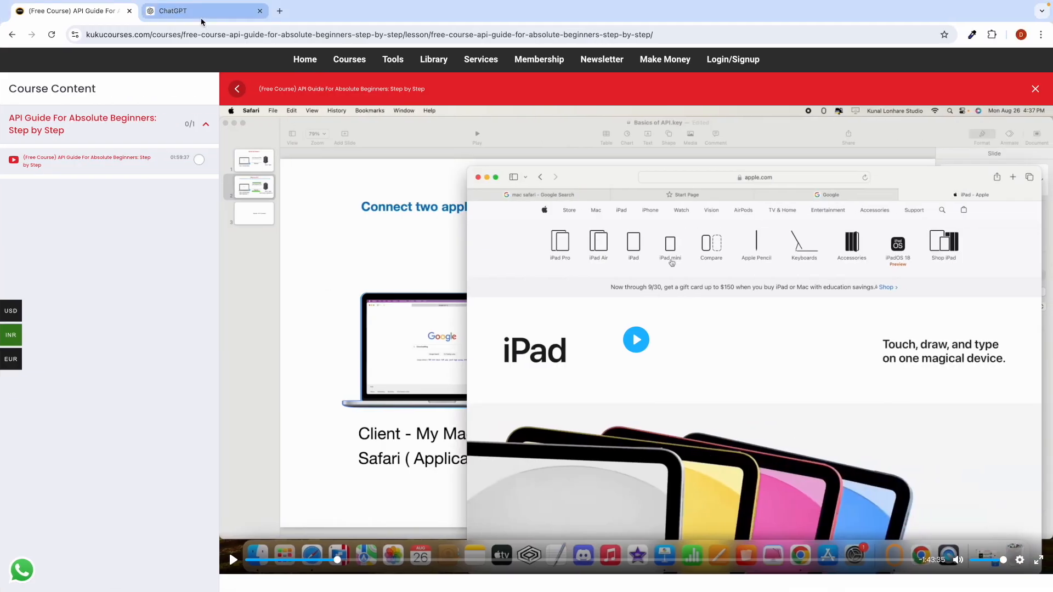
# - In ChatGPT, attach the Postman screenshot to the message and preview it
pyautogui.click(172, 11)
pyautogui.click(331, 561)
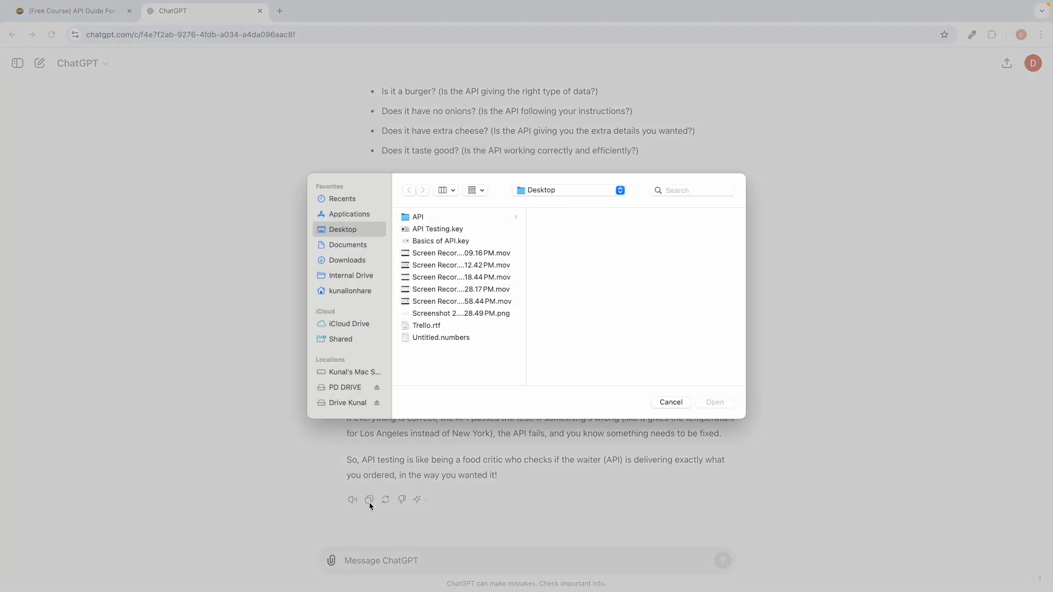
pyautogui.doubleClick(455, 316)
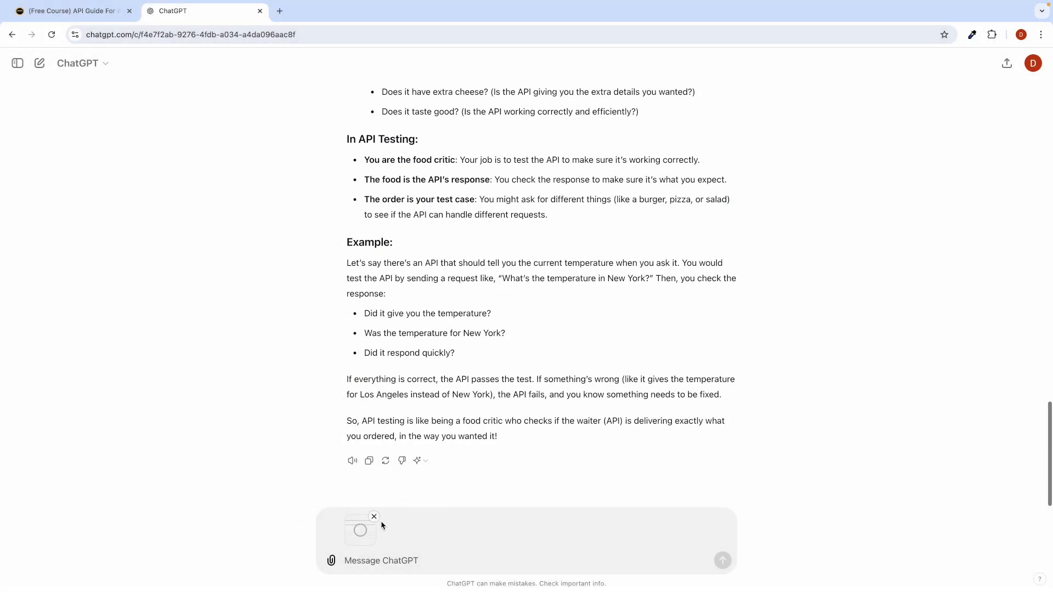
pyautogui.scroll(3, 373, 550)
pyautogui.scroll(-5, 373, 550)
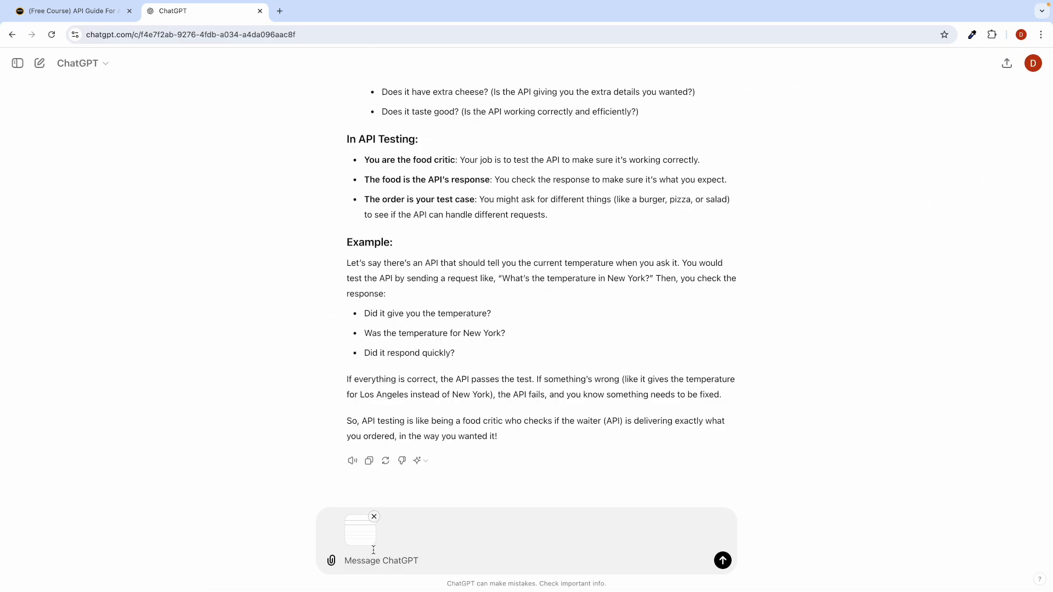
pyautogui.click(367, 545)
pyautogui.click(633, 189)
pyautogui.scroll(3, 362, 565)
pyautogui.scroll(3, 362, 564)
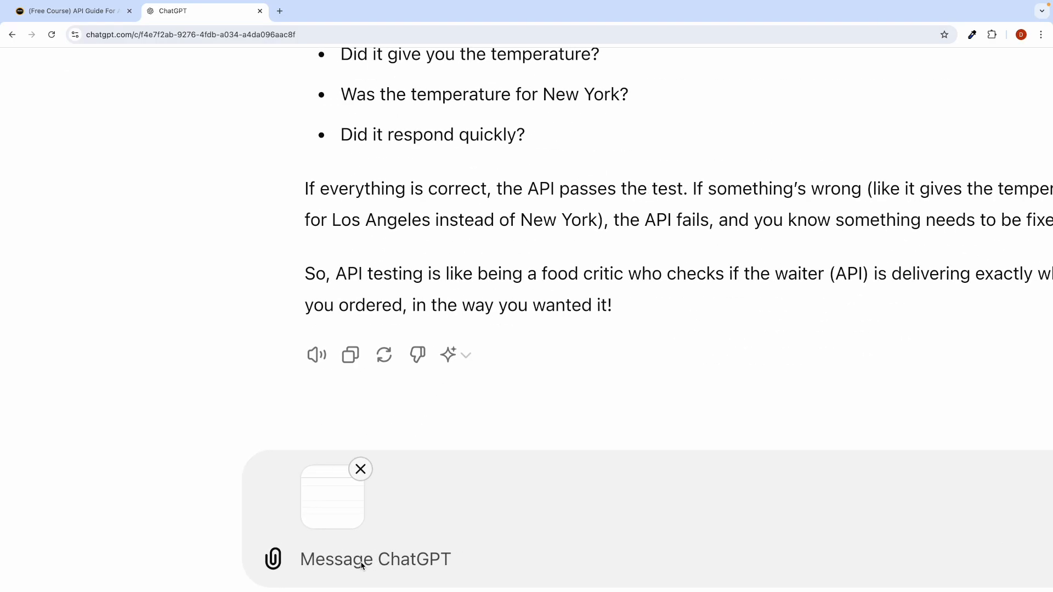
# - Type the question 'Hey I am in postman so can you tell me about "params" in details?'
pyautogui.write('Hey ')
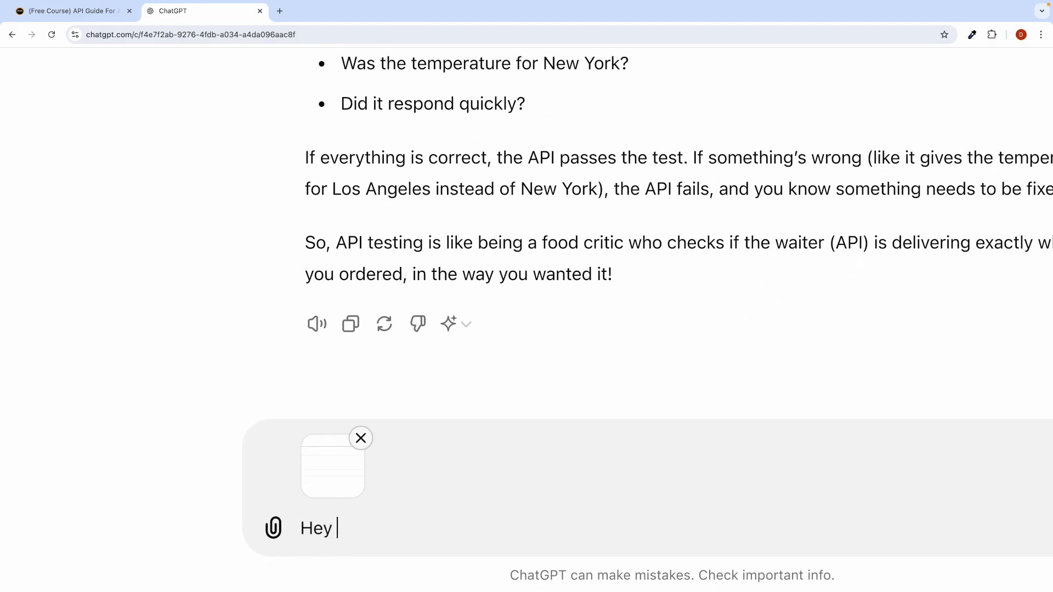
pyautogui.write('I am in postman so')
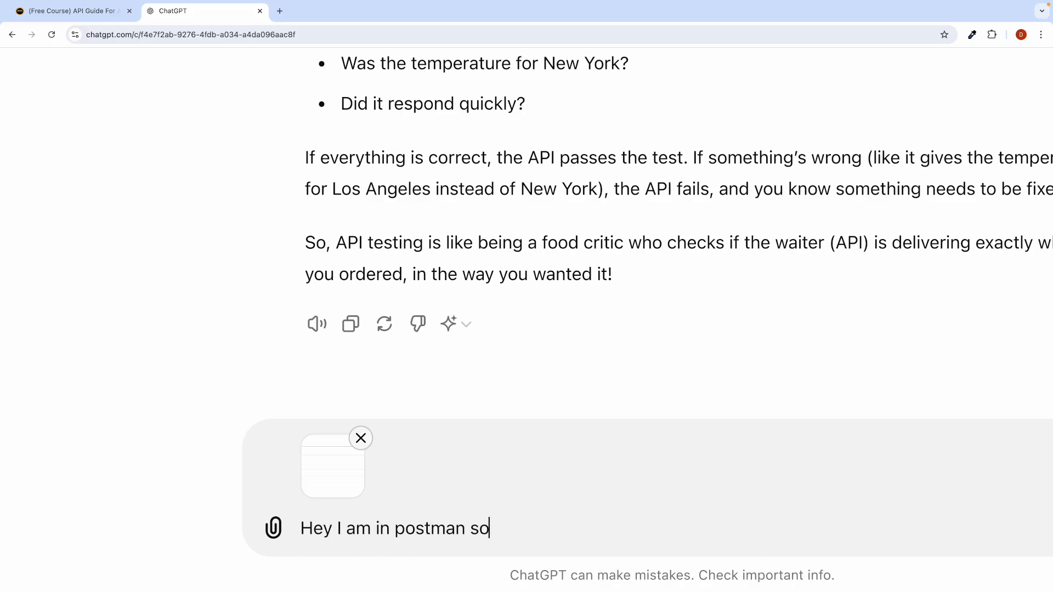
pyautogui.write(' can you te')
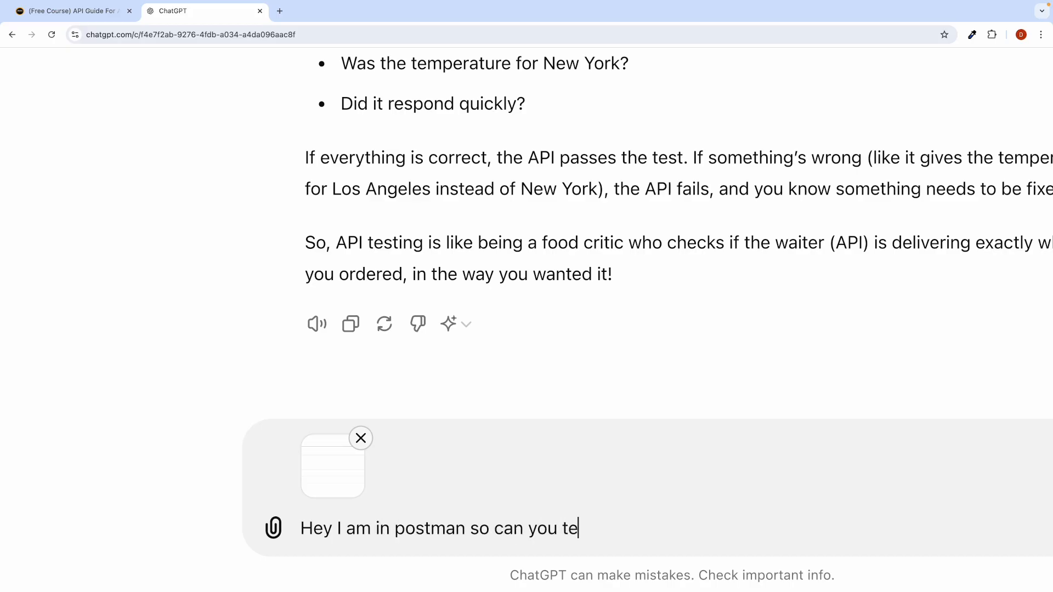
pyautogui.write('ll me w')
pyautogui.hotkey('ctrl', 'Left')
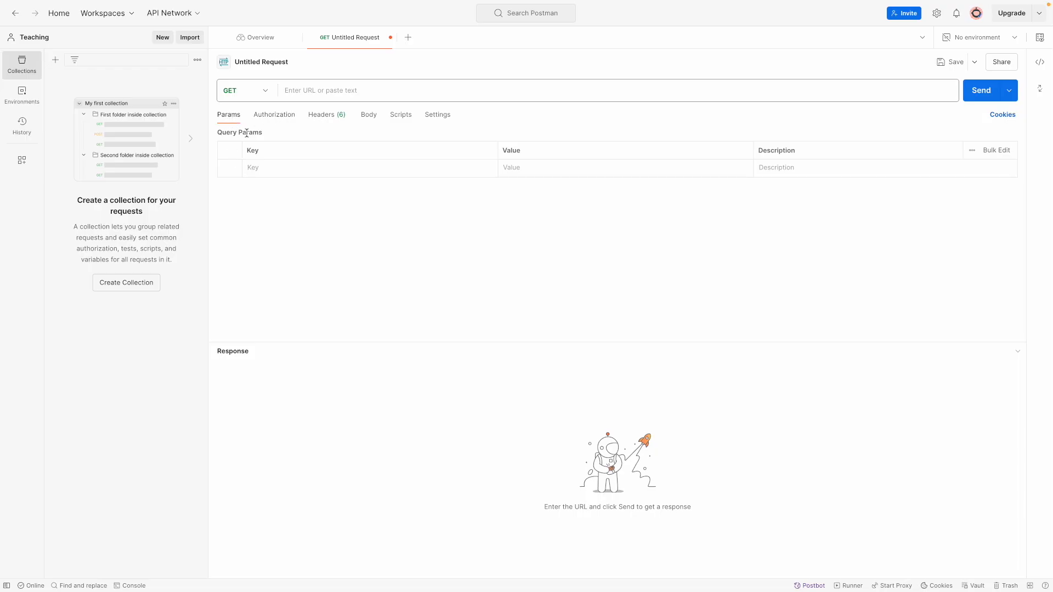
pyautogui.hotkey('ctrl', 'Right')
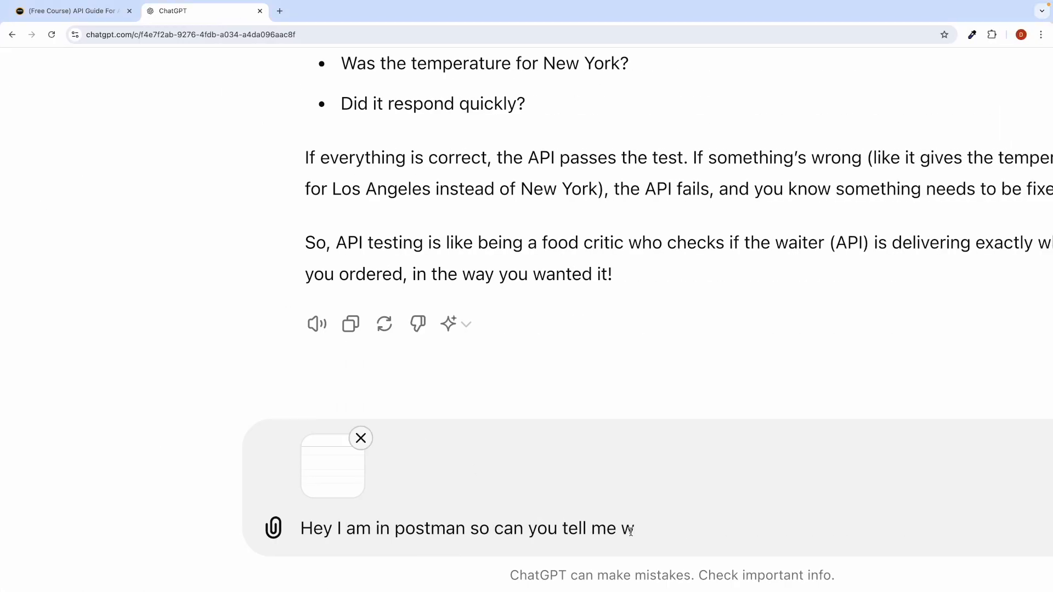
pyautogui.write('about "para')
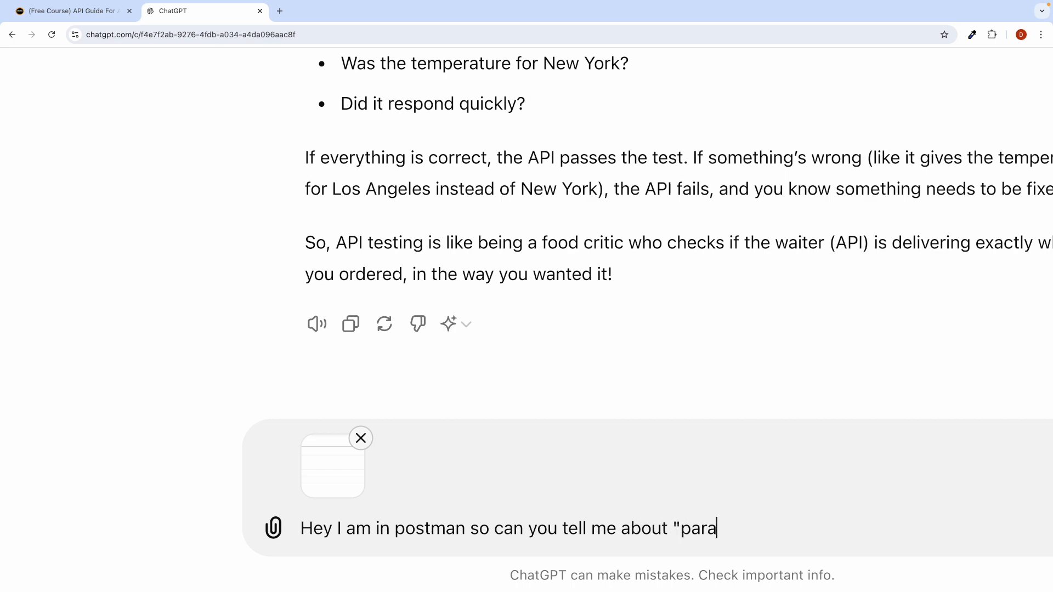
pyautogui.hotkey('ctrl', 'Left')
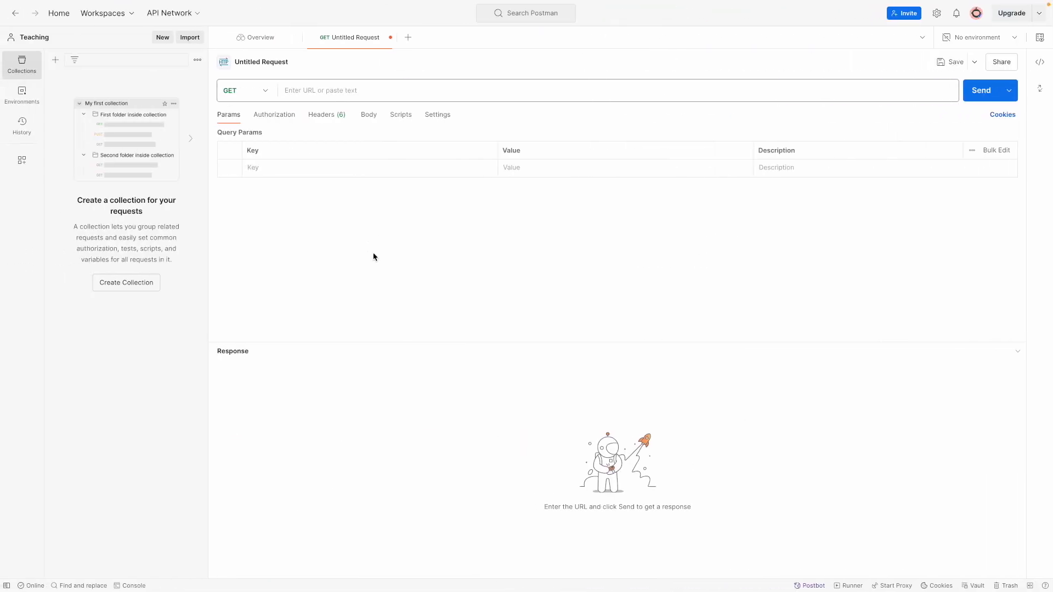
pyautogui.hotkey('ctrl', 'Right')
pyautogui.write('ms" in det')
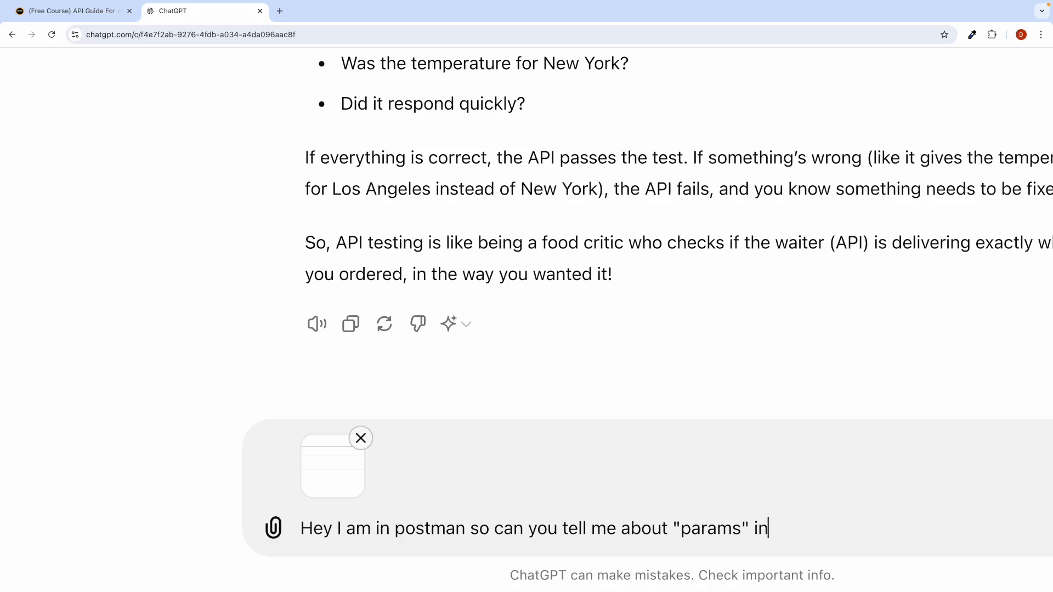
pyautogui.write('ails?')
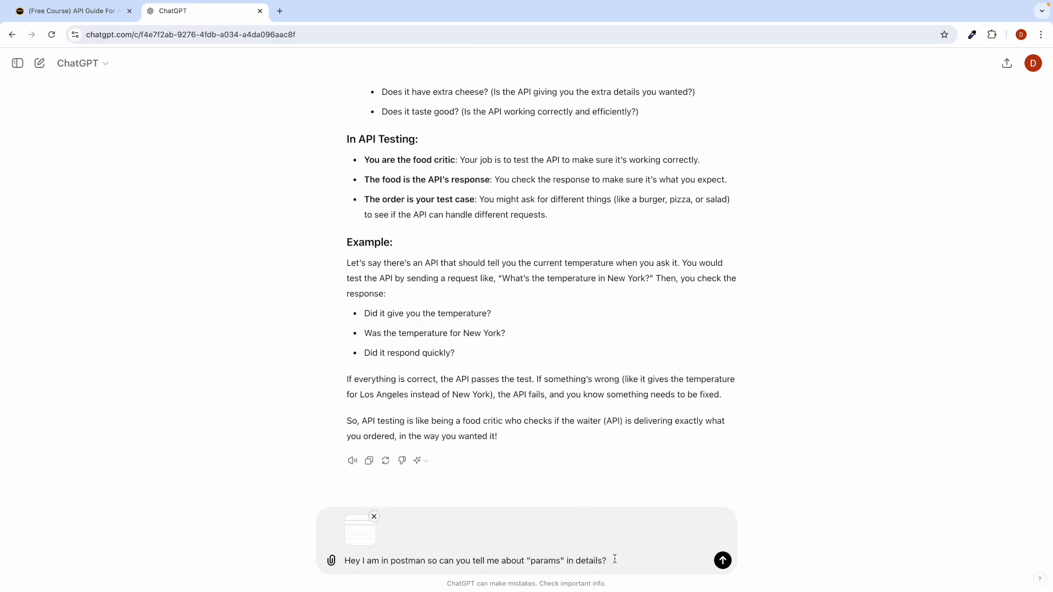
# - Send the params question and flip between Postman and ChatGPT while the answer streams in
pyautogui.press('Return')
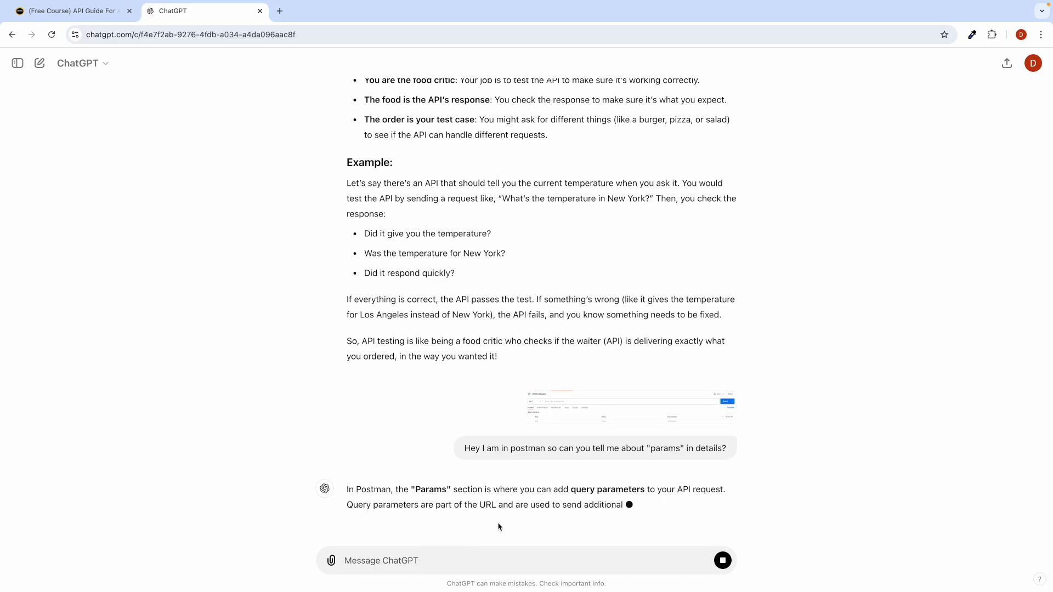
pyautogui.hotkey('ctrl', 'Left')
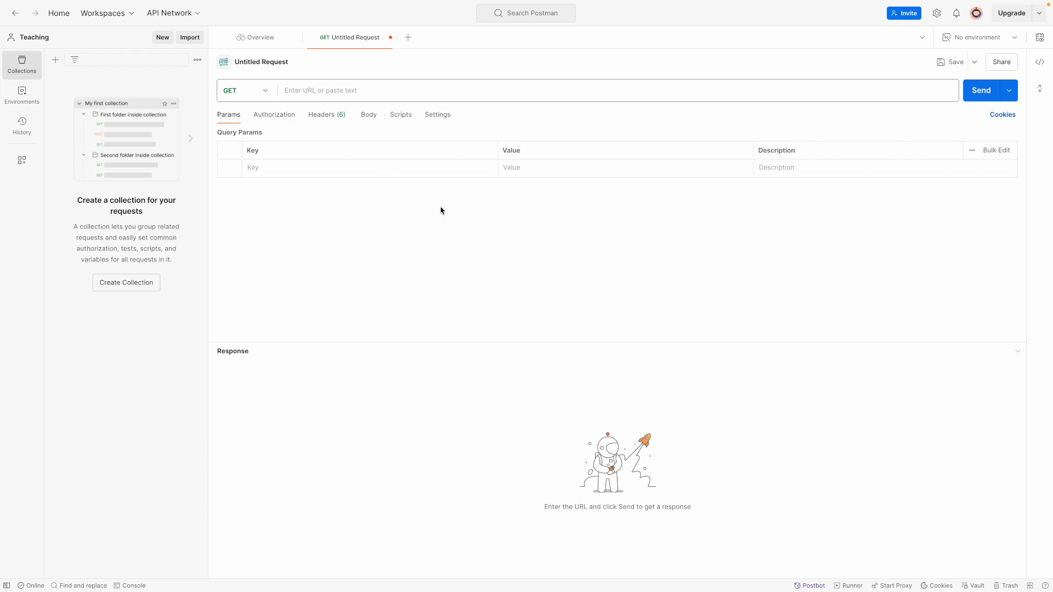
pyautogui.hotkey('ctrl', 'Right')
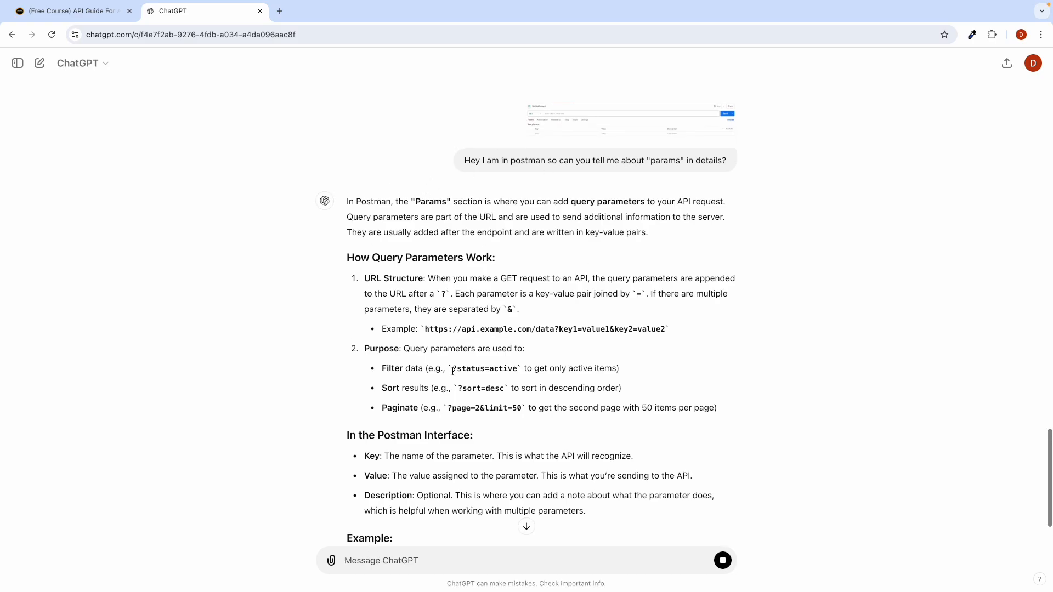
pyautogui.hotkey('ctrl', 'Left')
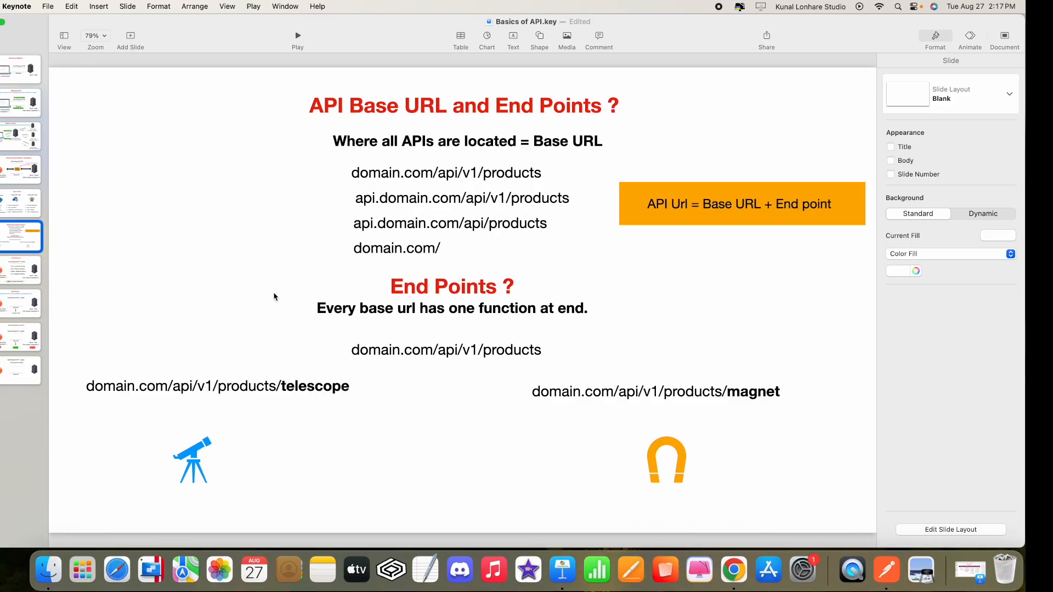
# - Show slide 10's Send Request (HTTP - Delete) diagram, then begin a web search in a new Chrome tab
pyautogui.click(28, 376)
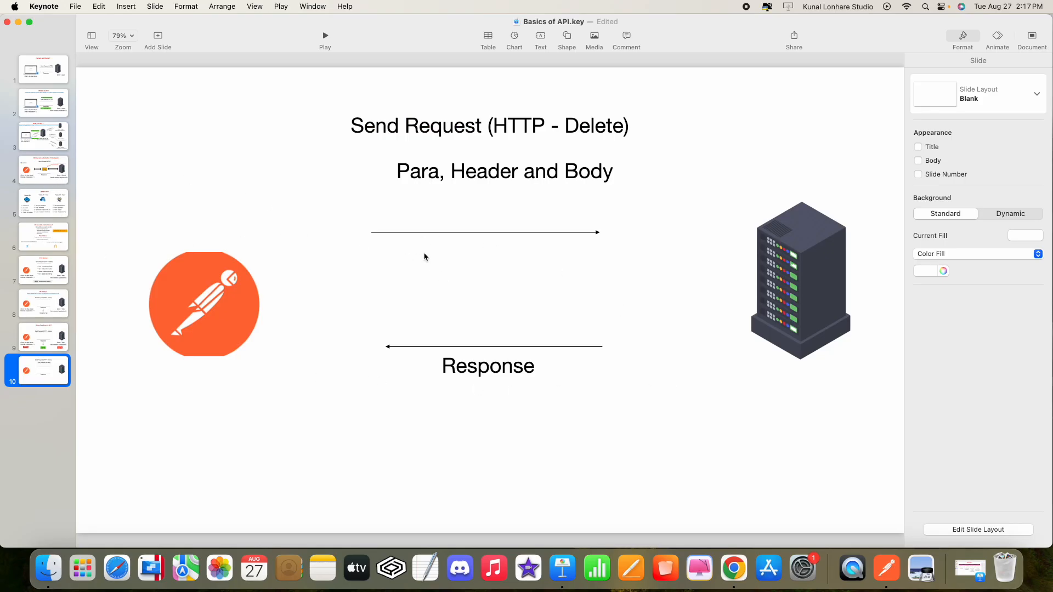
pyautogui.hotkey('ctrl', 'Right')
pyautogui.hotkey('ctrl', 'Right')
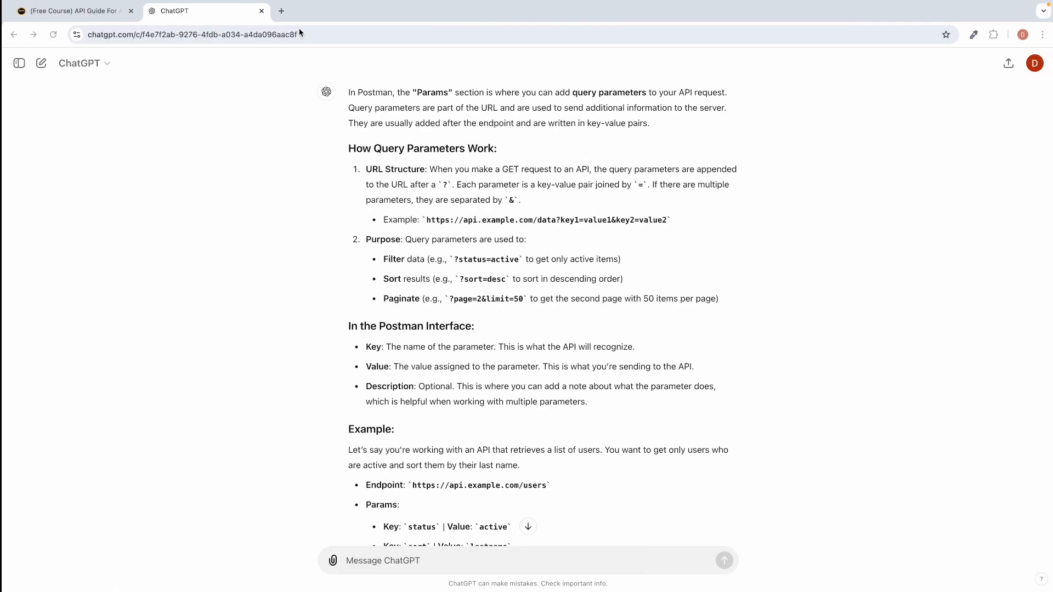
pyautogui.click(282, 11)
pyautogui.write('http bin')
# - Search Google for 'http bin' and open httpbin.org from the results
pyautogui.press('Return')
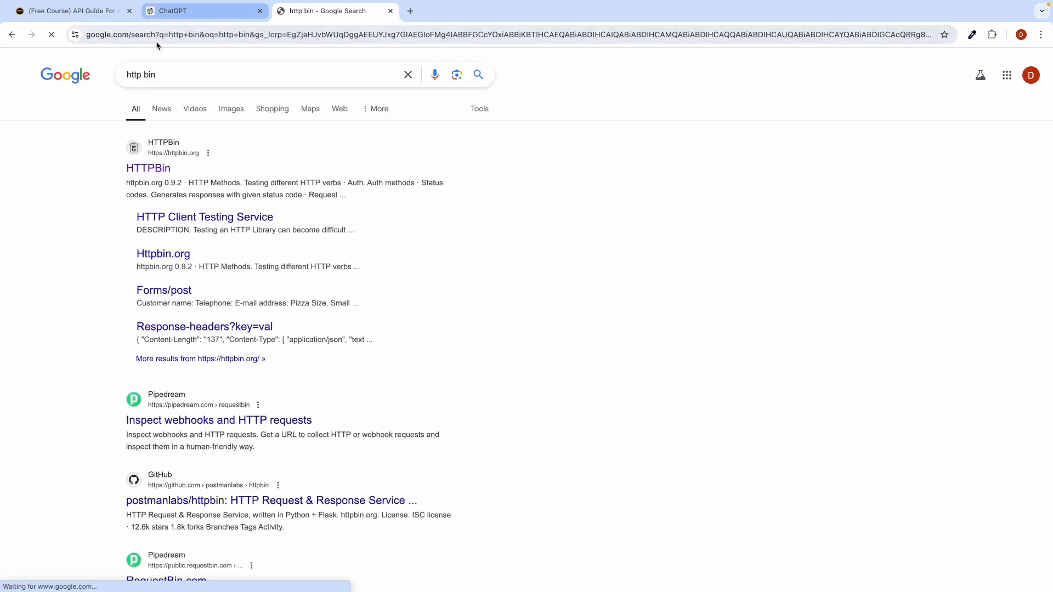
pyautogui.scroll(5, 165, 124)
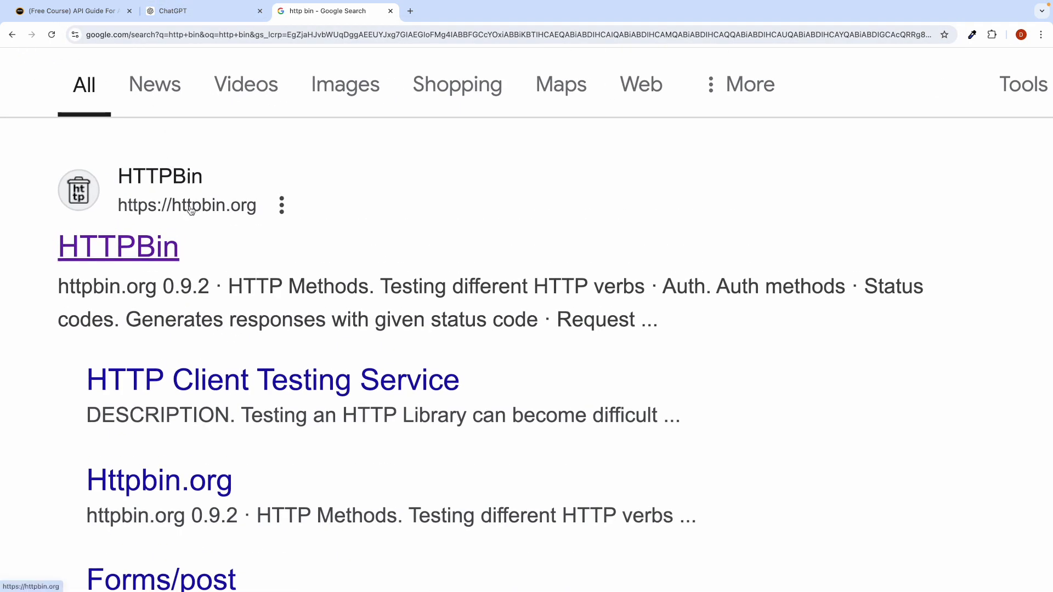
pyautogui.scroll(2, 229, 224)
pyautogui.scroll(-5, 229, 224)
pyautogui.click(148, 170)
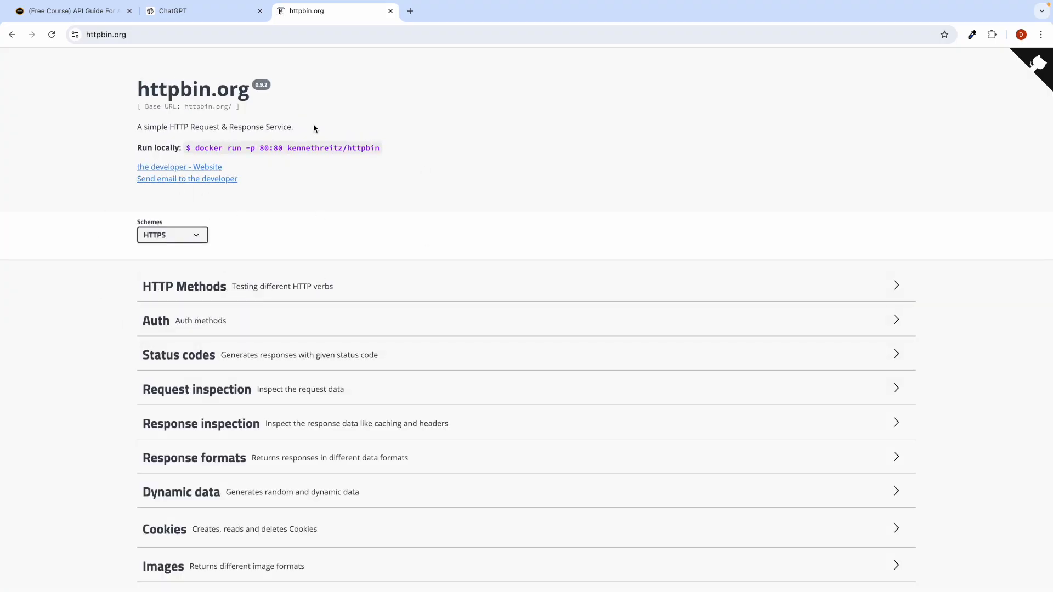
pyautogui.scroll(-3, 331, 404)
pyautogui.scroll(3, 329, 404)
# - Copy the Client - My Mac Studio labels from slide 9 onto slide 10
pyautogui.hotkey('ctrl', 'Left')
pyautogui.hotkey('ctrl', 'Left')
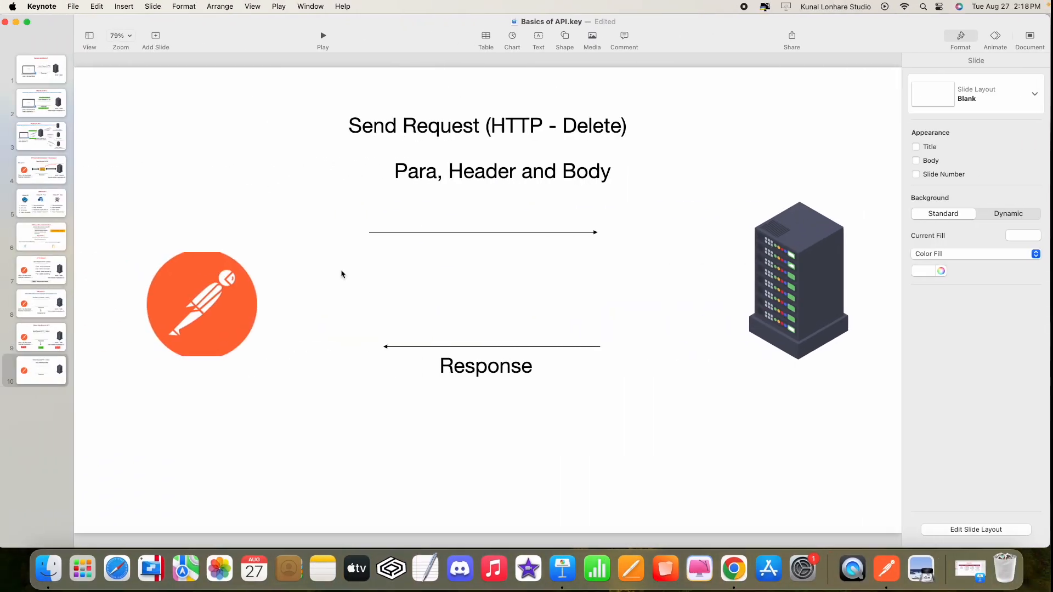
pyautogui.click(42, 338)
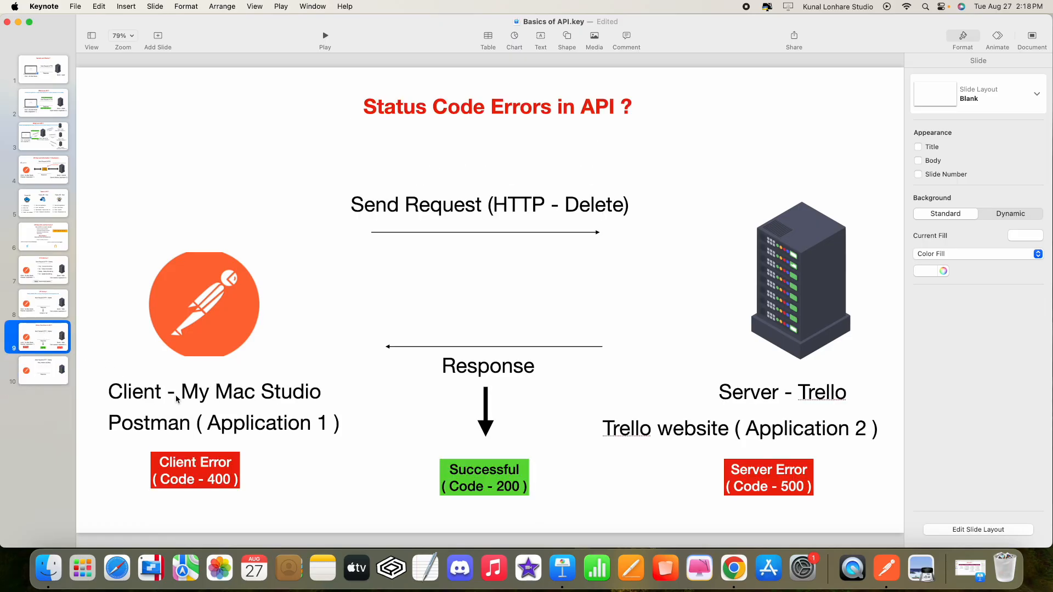
pyautogui.click(176, 399)
pyautogui.moveTo(86, 395); pyautogui.dragTo(176, 427)
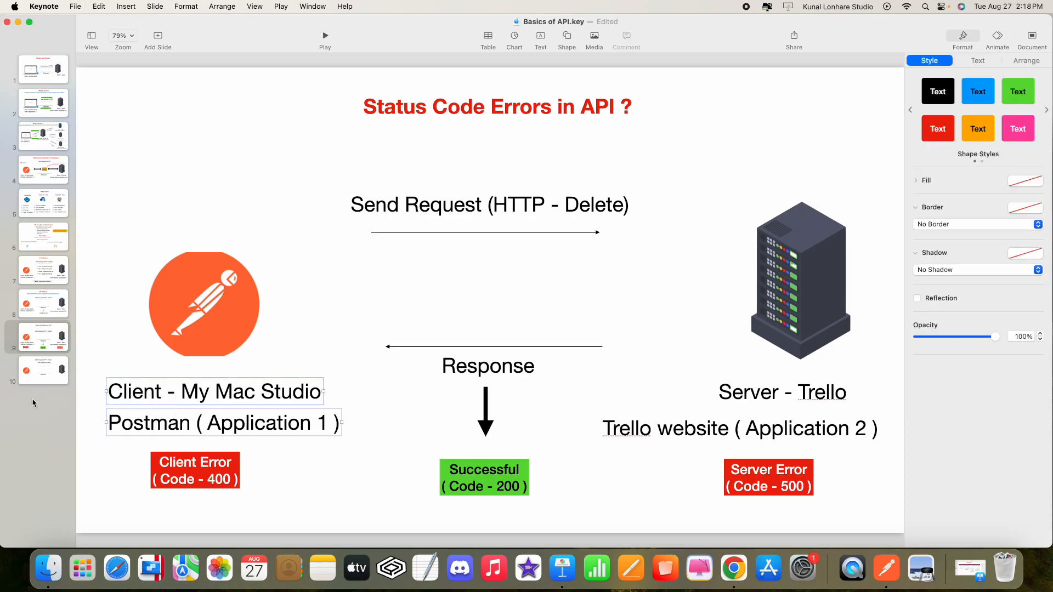
pyautogui.click(43, 370)
pyautogui.press('cmd+v')
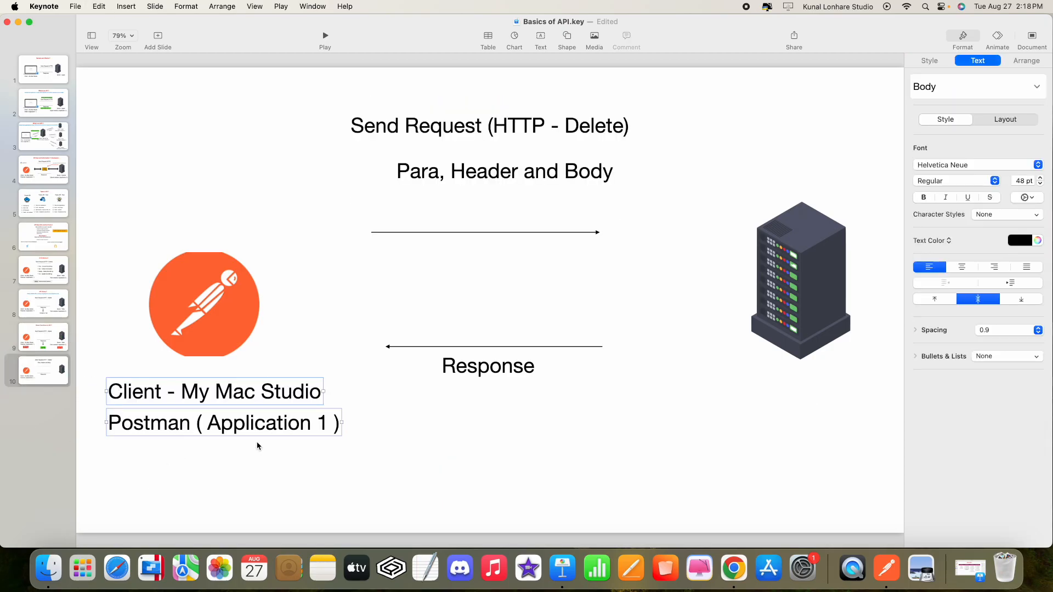
# - Copy slide 9's server labels onto slide 10 and select 'Trello' to retype it
pyautogui.click(55, 346)
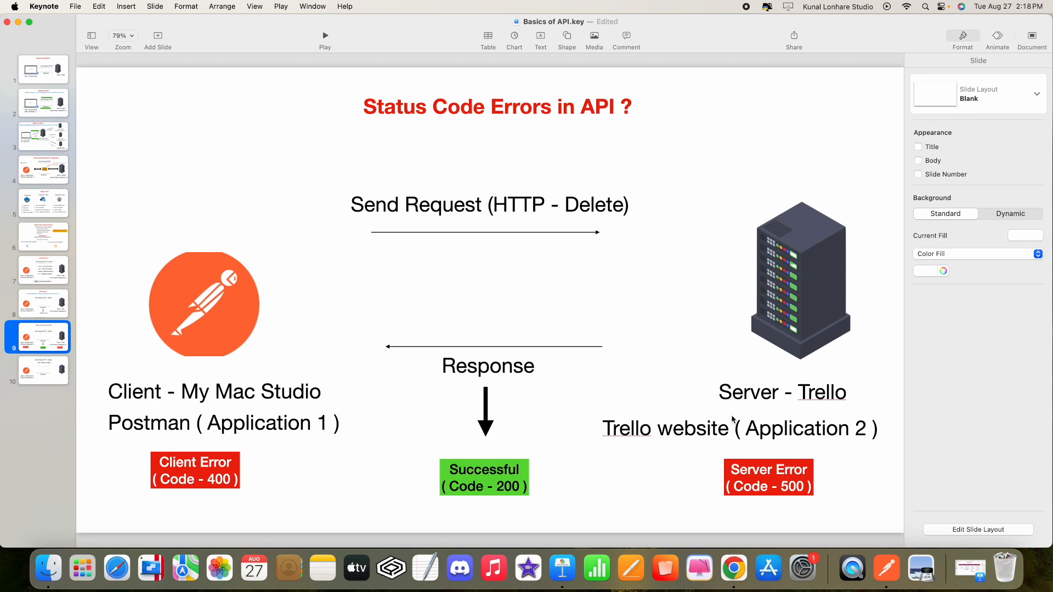
pyautogui.moveTo(868, 374); pyautogui.dragTo(826, 432)
pyautogui.click(55, 369)
pyautogui.press('cmd+v')
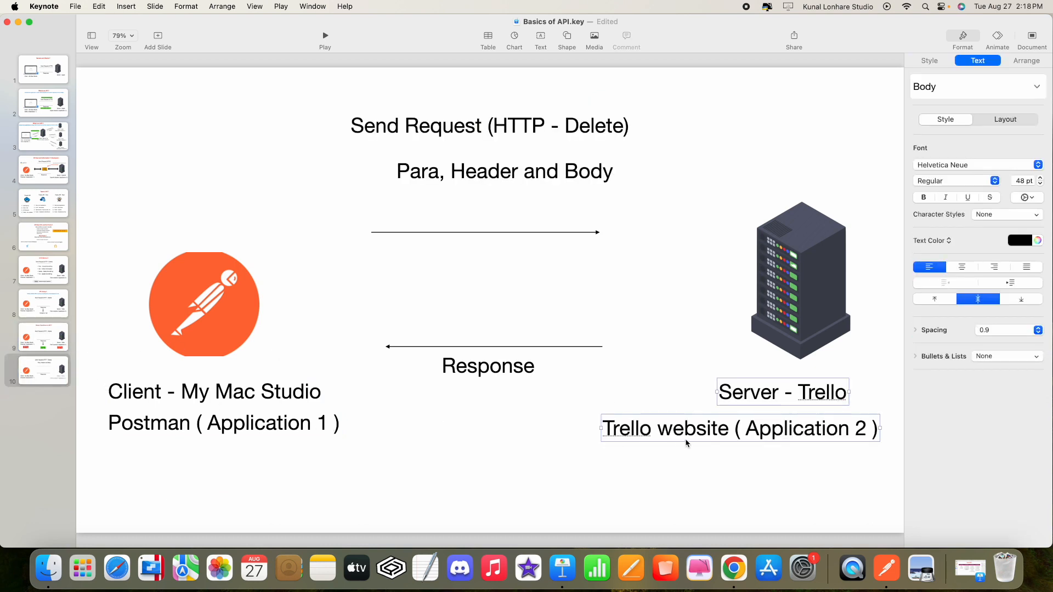
pyautogui.doubleClick(834, 393)
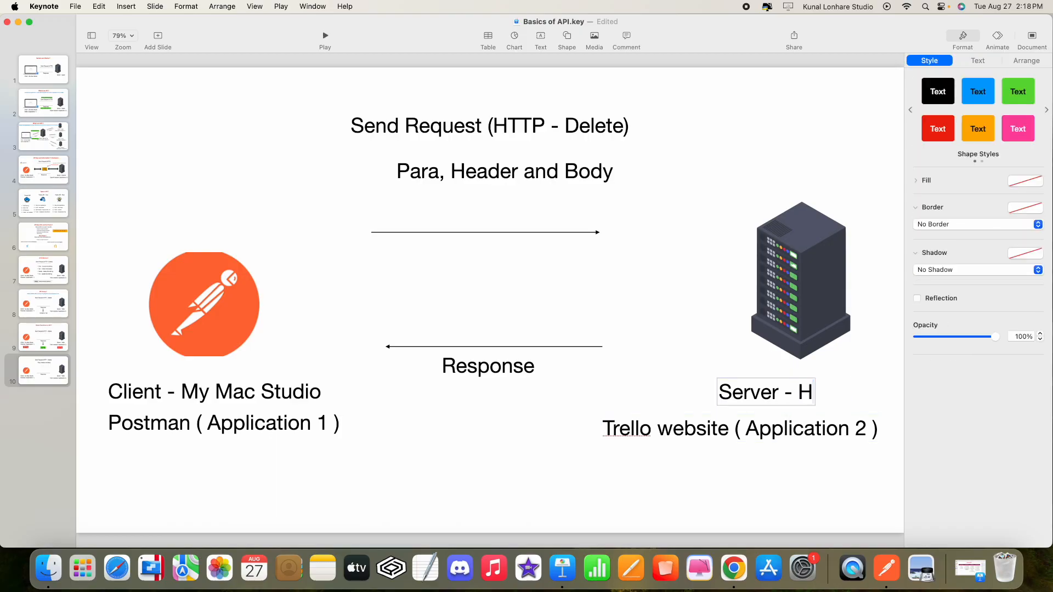
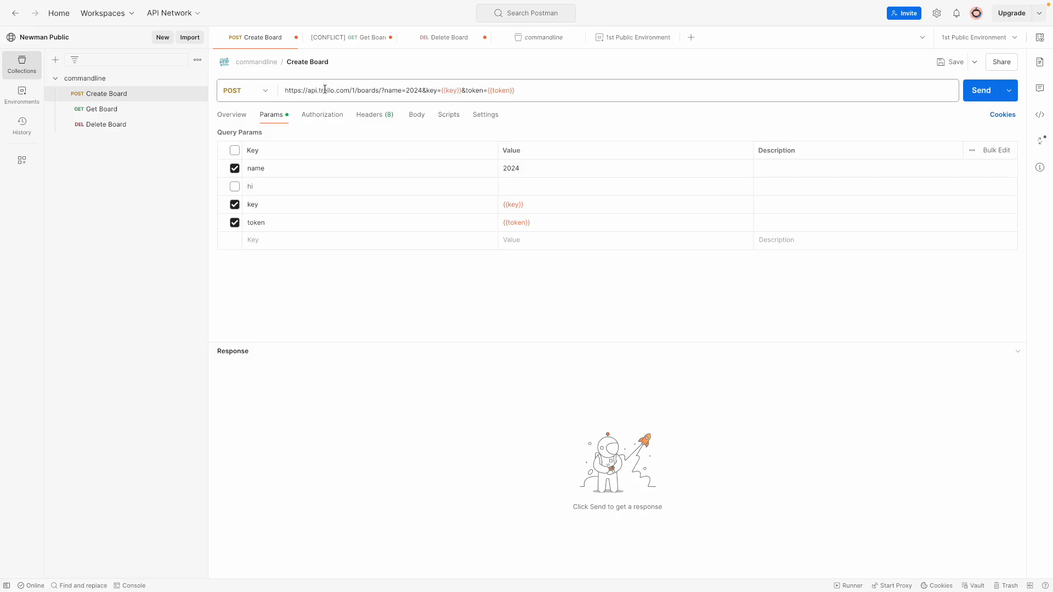
# - Replace {{key}} in the Create Board URL with the pasted API key value
pyautogui.click(521, 90)
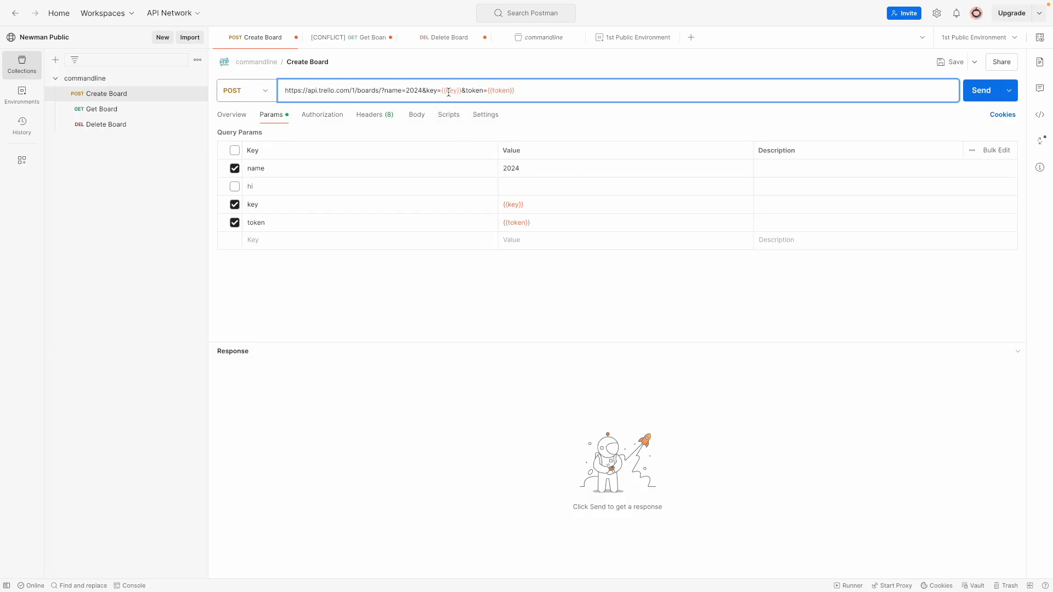
pyautogui.moveTo(454, 93)
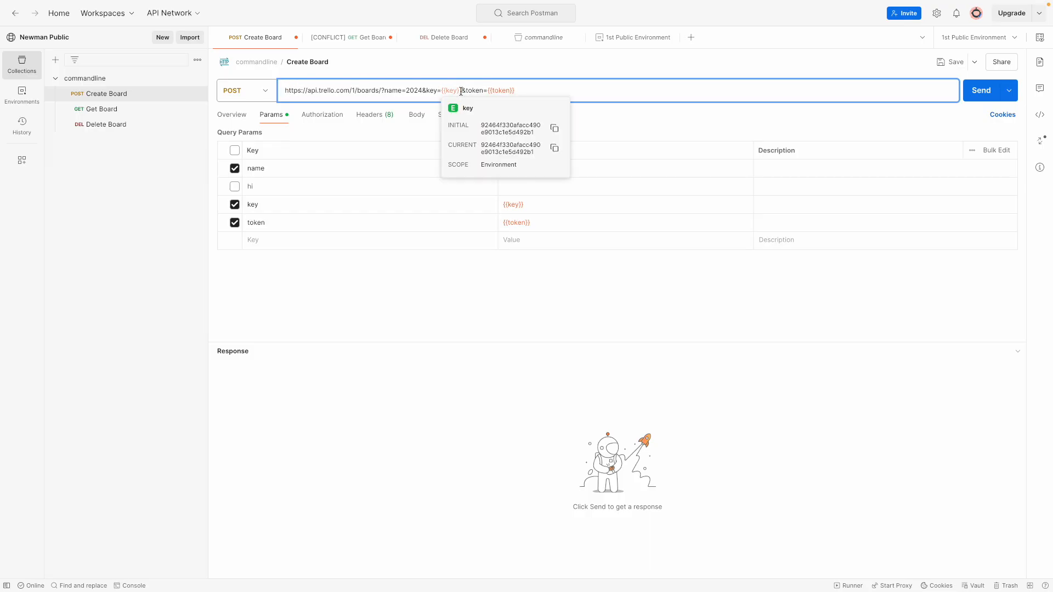
pyautogui.moveTo(461, 90); pyautogui.dragTo(441, 88)
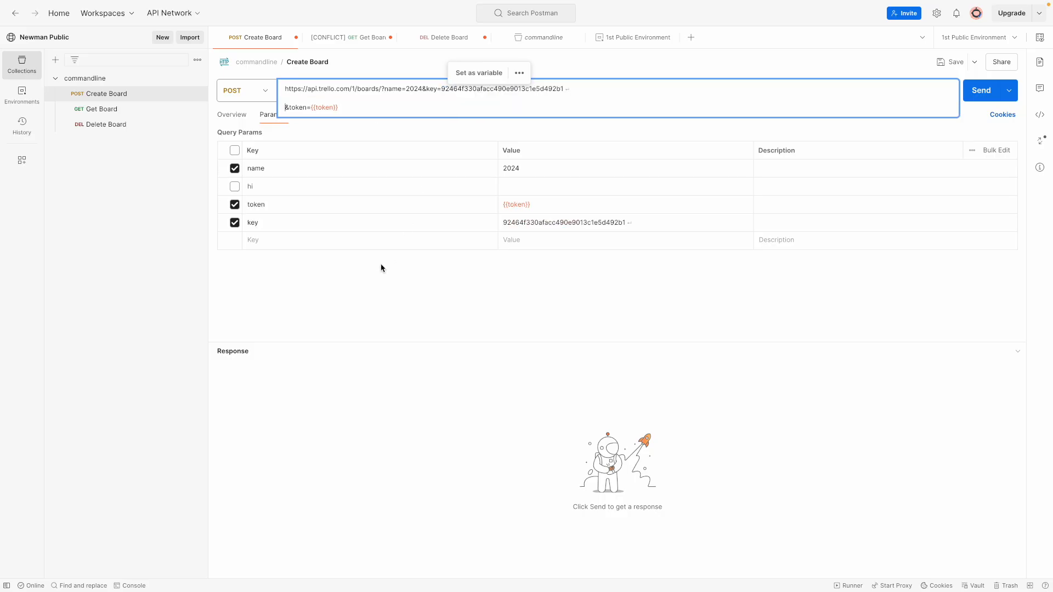
pyautogui.click(408, 265)
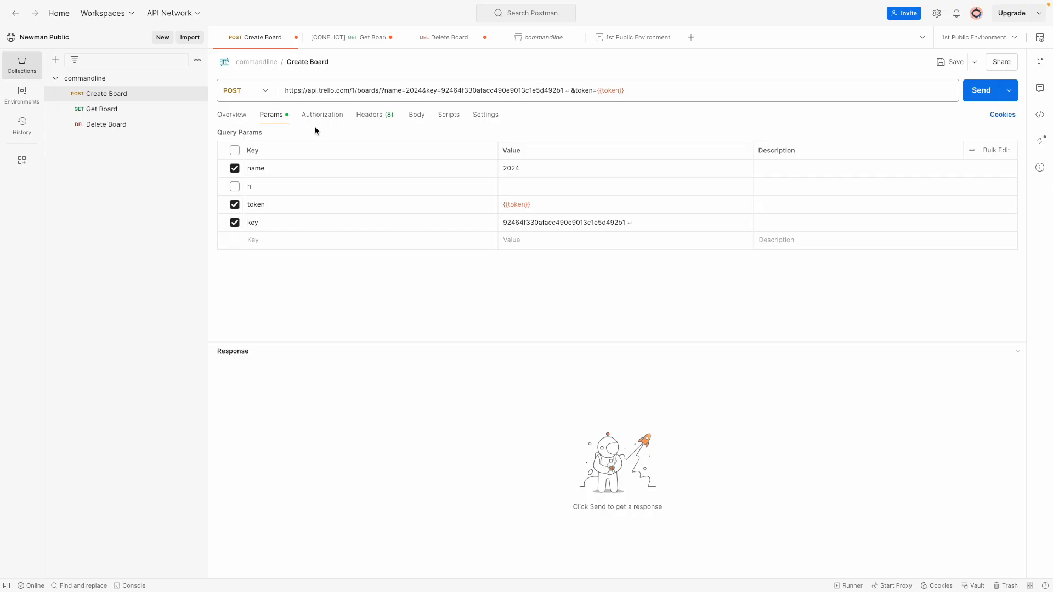
# - Replace {{key}} in the Get Board URL with the API key, removing the stray line break
pyautogui.click(131, 109)
pyautogui.moveTo(509, 91)
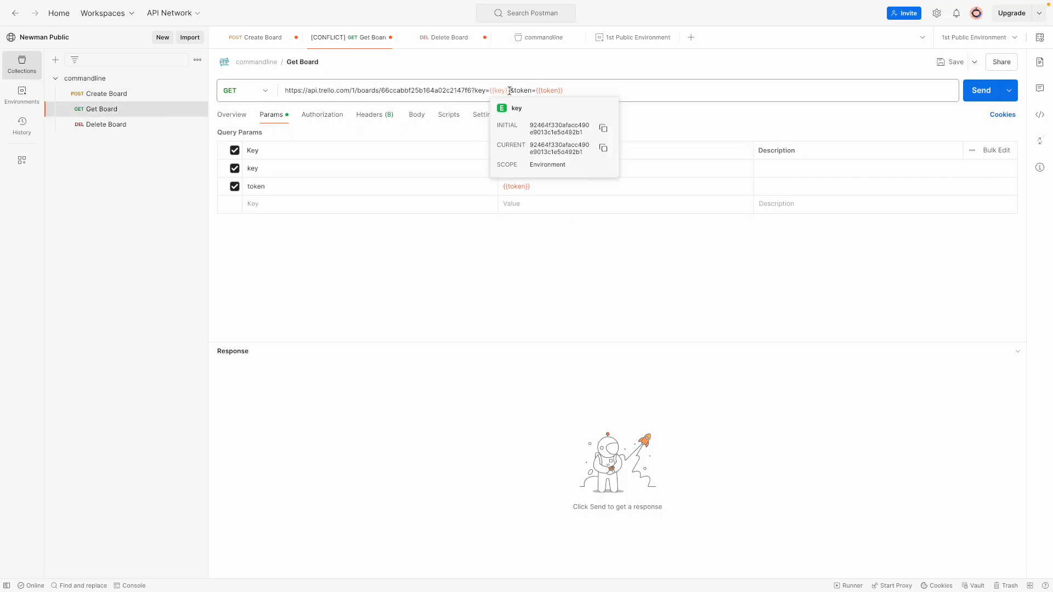
pyautogui.moveTo(509, 91); pyautogui.dragTo(489, 92)
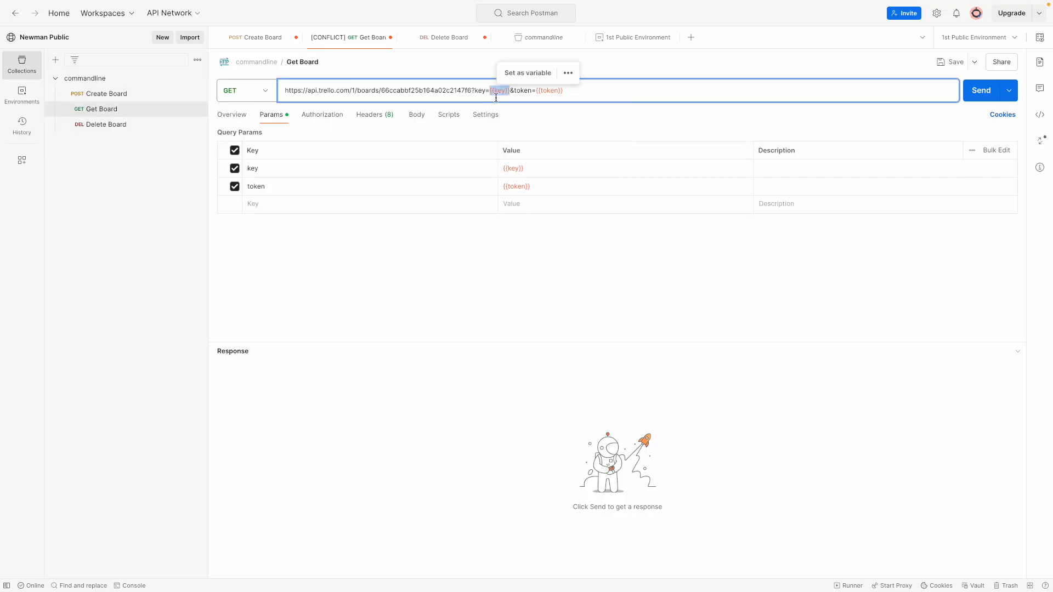
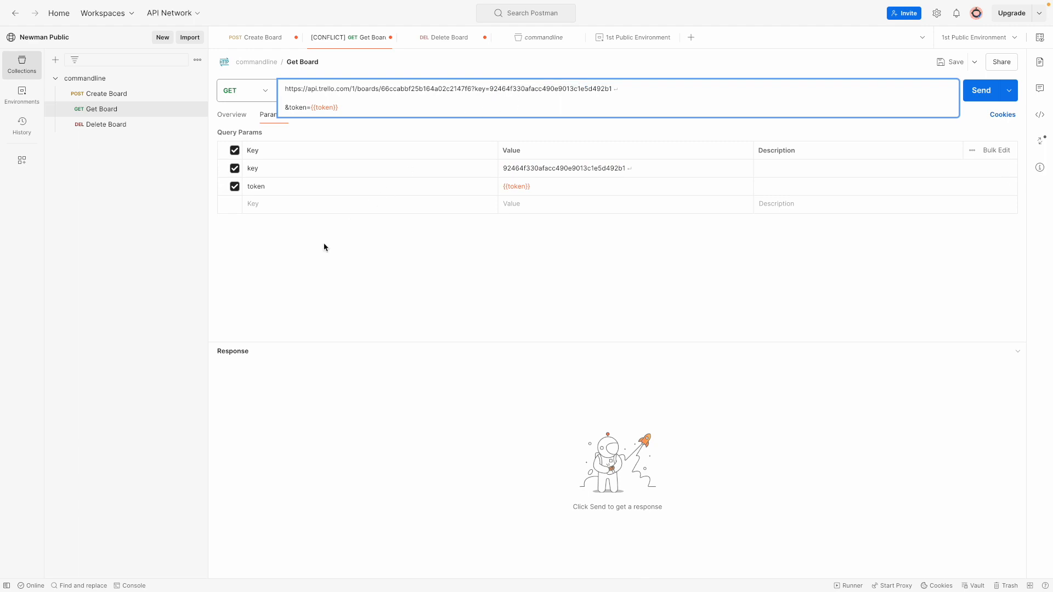
pyautogui.click(370, 248)
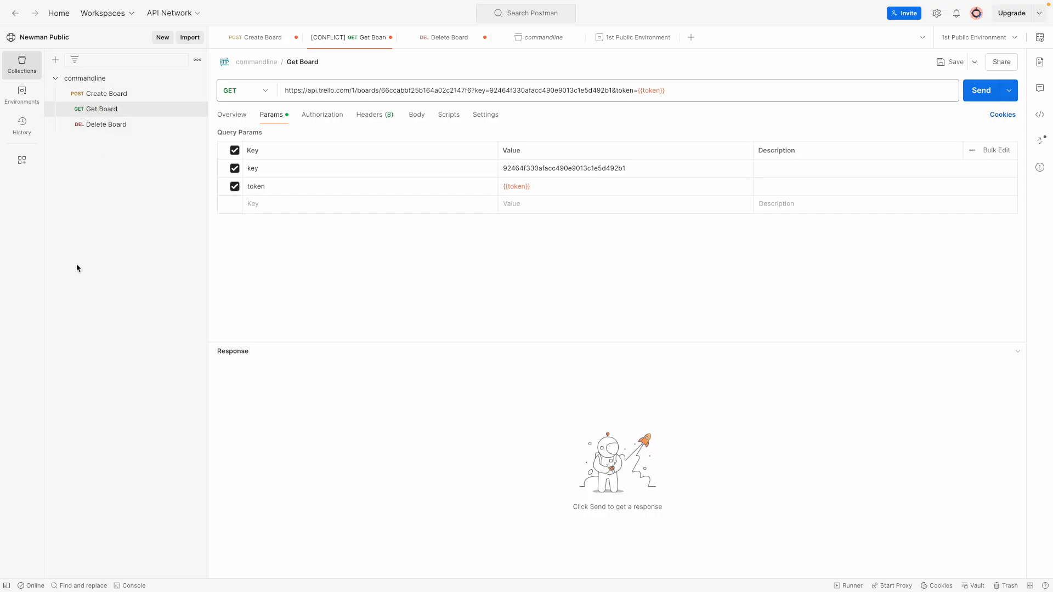
# - Replace {{key}} in the Delete Board URL with the API key, removing the line break before &token
pyautogui.click(105, 125)
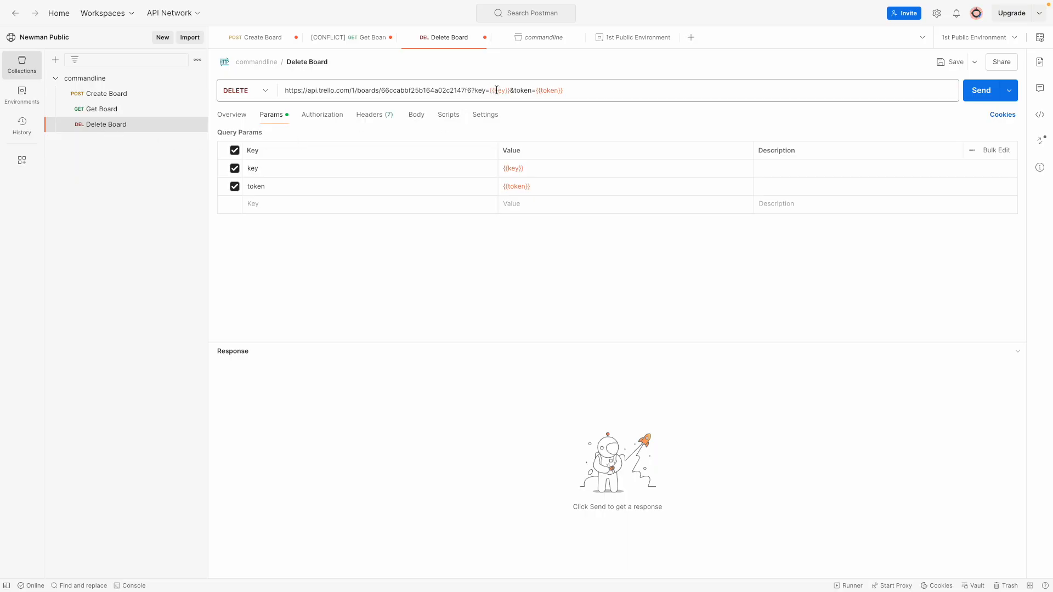
pyautogui.moveTo(489, 89)
pyautogui.moveTo(508, 90); pyautogui.dragTo(489, 90)
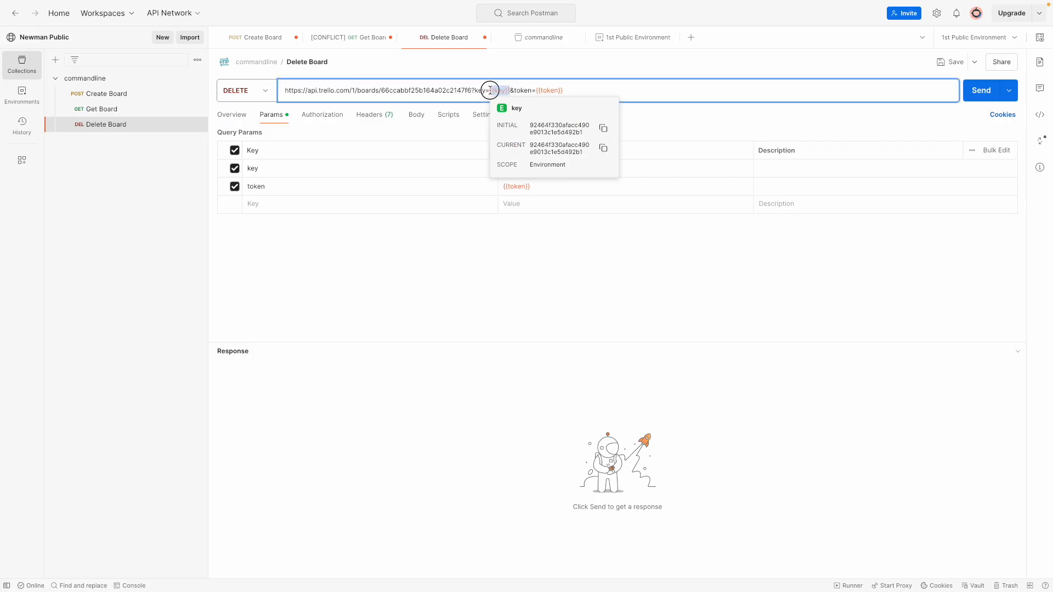
pyautogui.hotkey('ctrl', 'v')
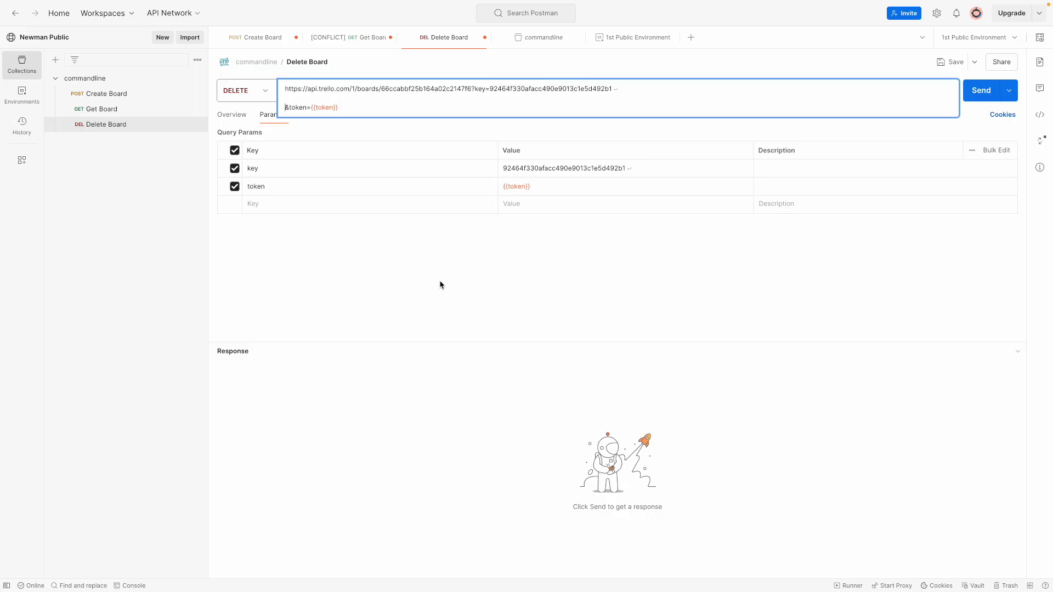
pyautogui.press('BackSpace')
pyautogui.click(393, 255)
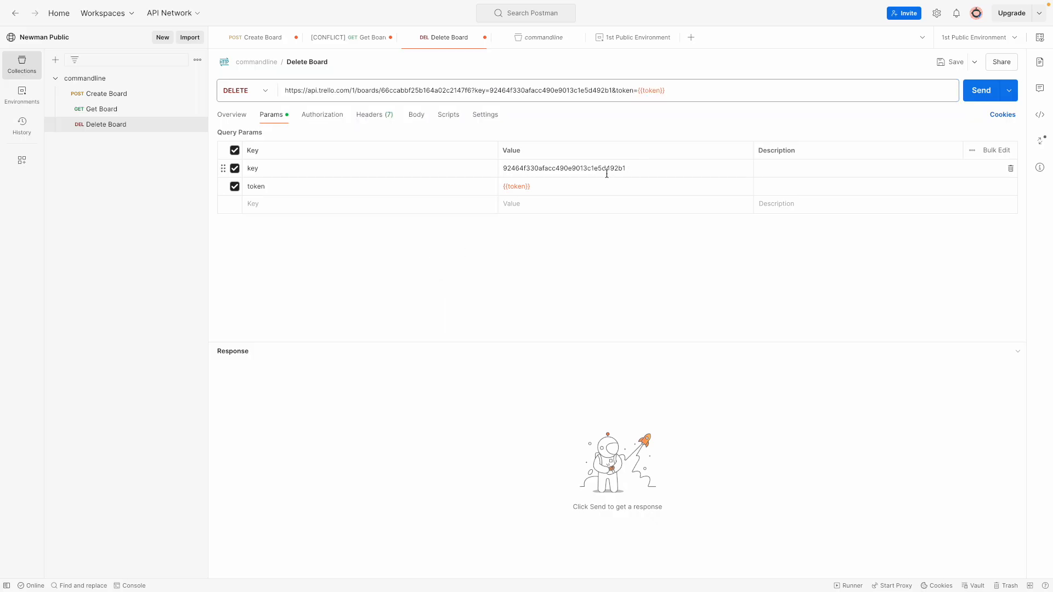
# - Add a new collection variable named 'access' to the commandline collection
pyautogui.click(120, 82)
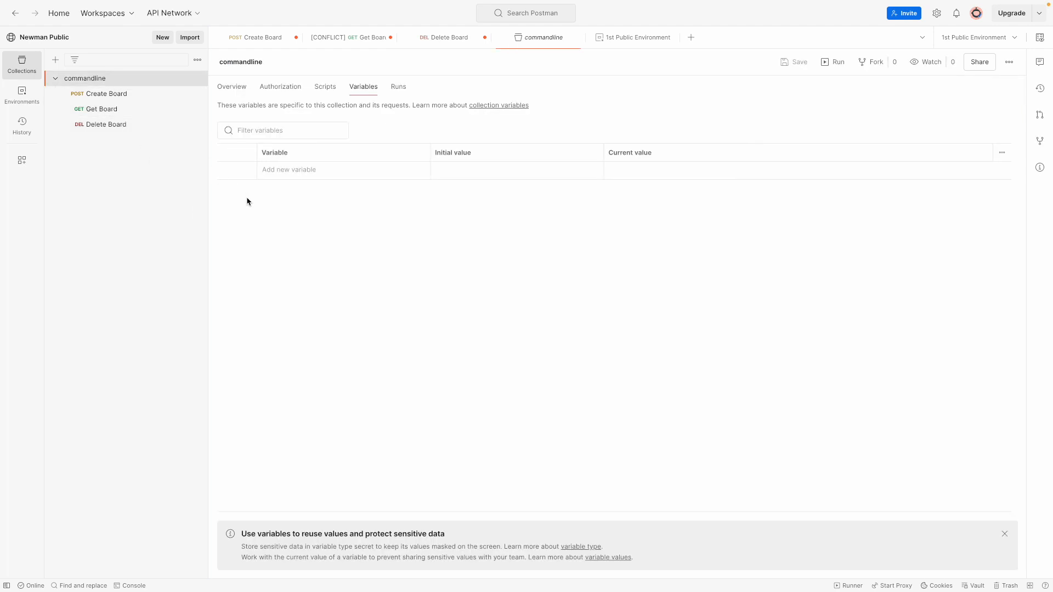
pyautogui.click(296, 171)
pyautogui.write('access')
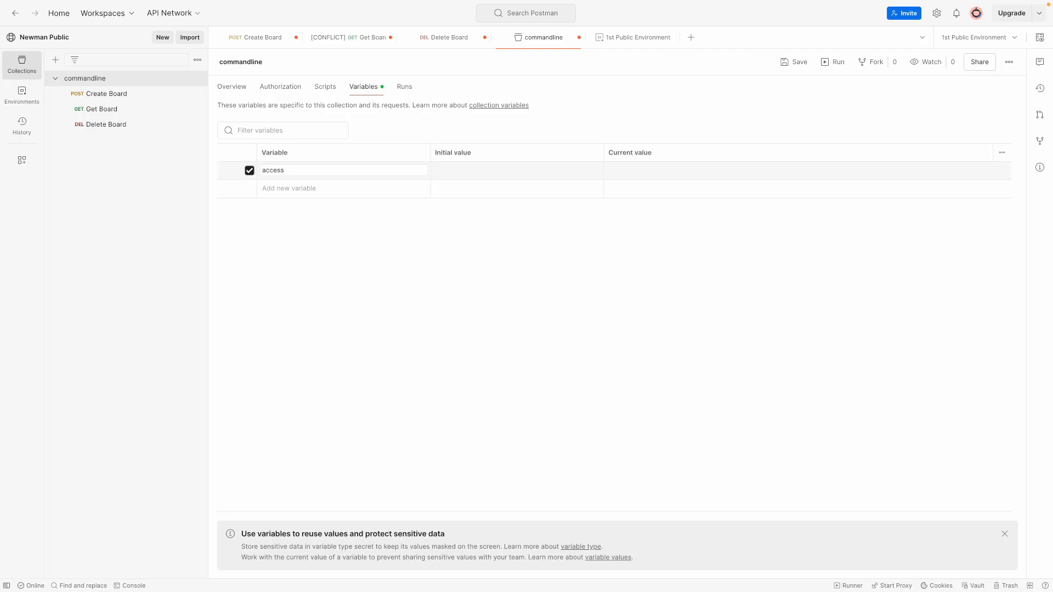
# - Delete the line break before &token so the Create Board URL sits on one line
pyautogui.click(136, 93)
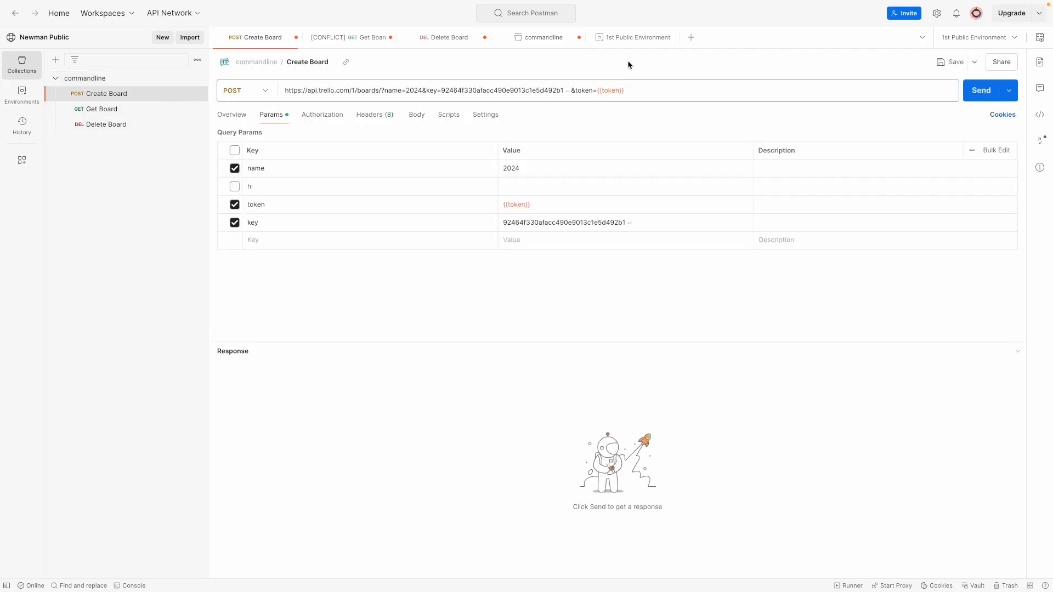
pyautogui.click(571, 89)
pyautogui.press('BackSpace')
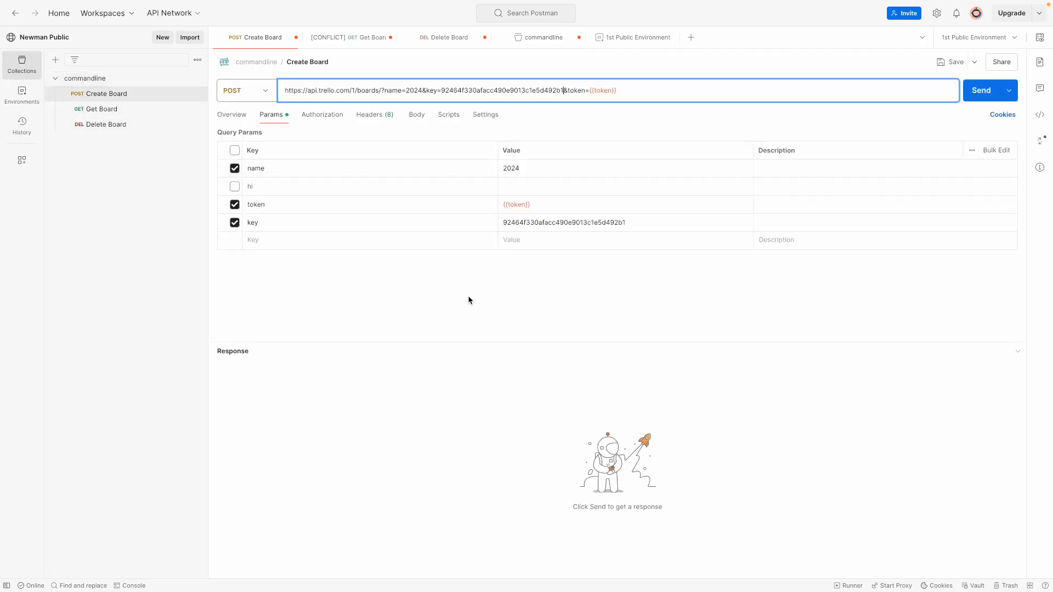
pyautogui.click(109, 81)
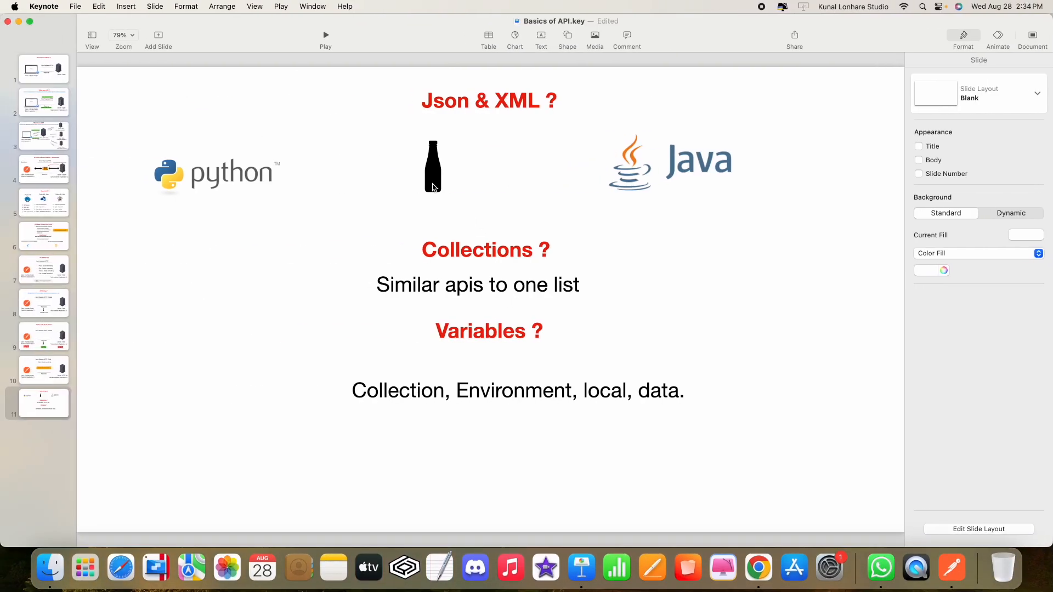
# - Duplicate the bottle below the Variables line and place a right-pointing arrow beside it
pyautogui.click(433, 186)
pyautogui.moveTo(434, 186); pyautogui.dragTo(348, 472)
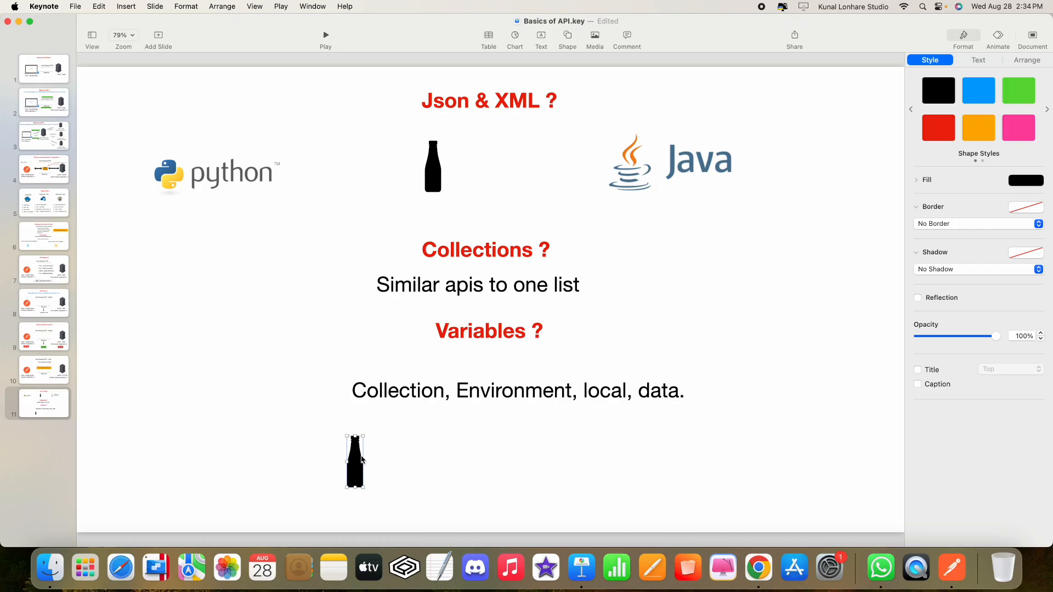
pyautogui.hotkey('ctrl', 'Right')
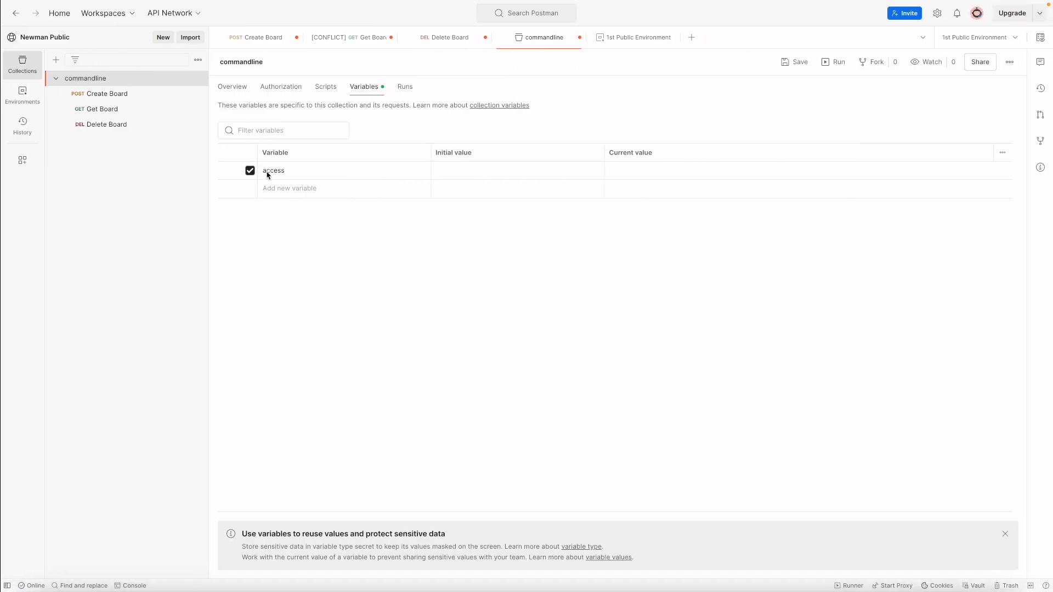
pyautogui.hotkey('ctrl', 'Left')
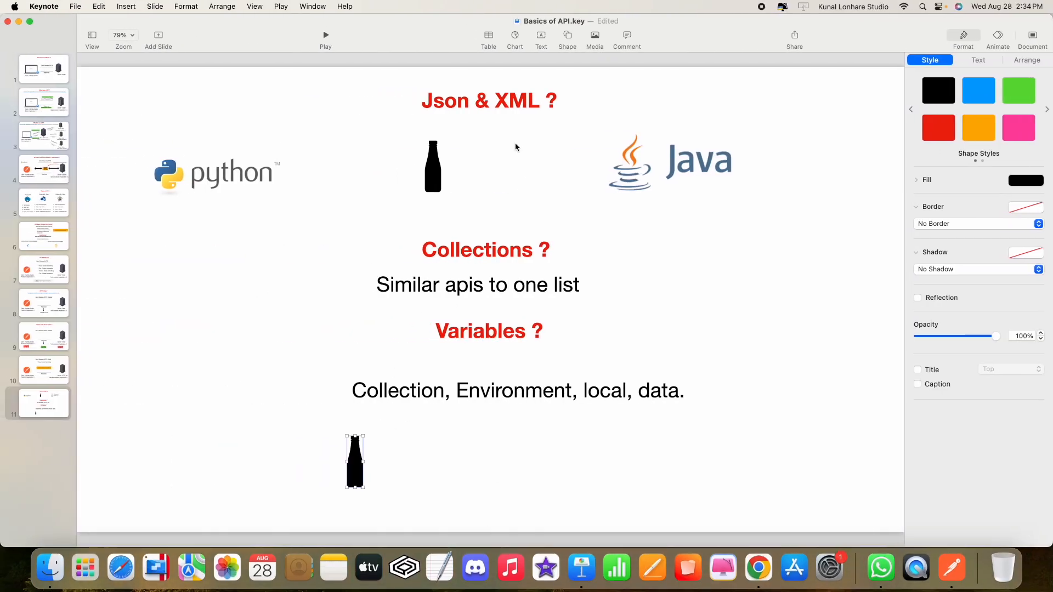
pyautogui.click(567, 38)
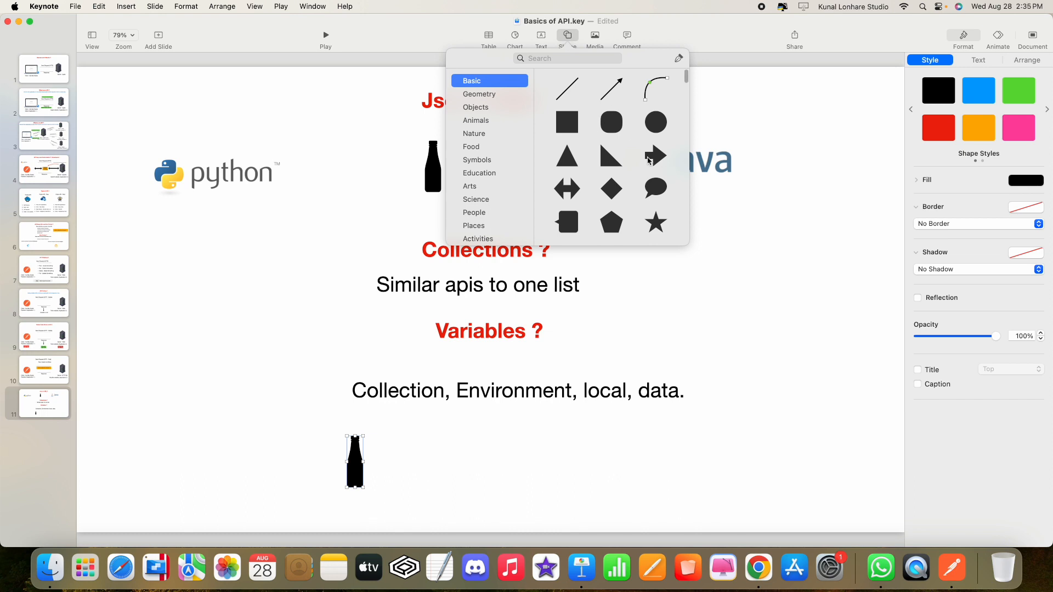
pyautogui.click(648, 160)
pyautogui.click(497, 296)
pyautogui.moveTo(497, 298); pyautogui.dragTo(392, 474)
pyautogui.hotkey('ctrl', 'Right')
pyautogui.hotkey('ctrl', 'Left')
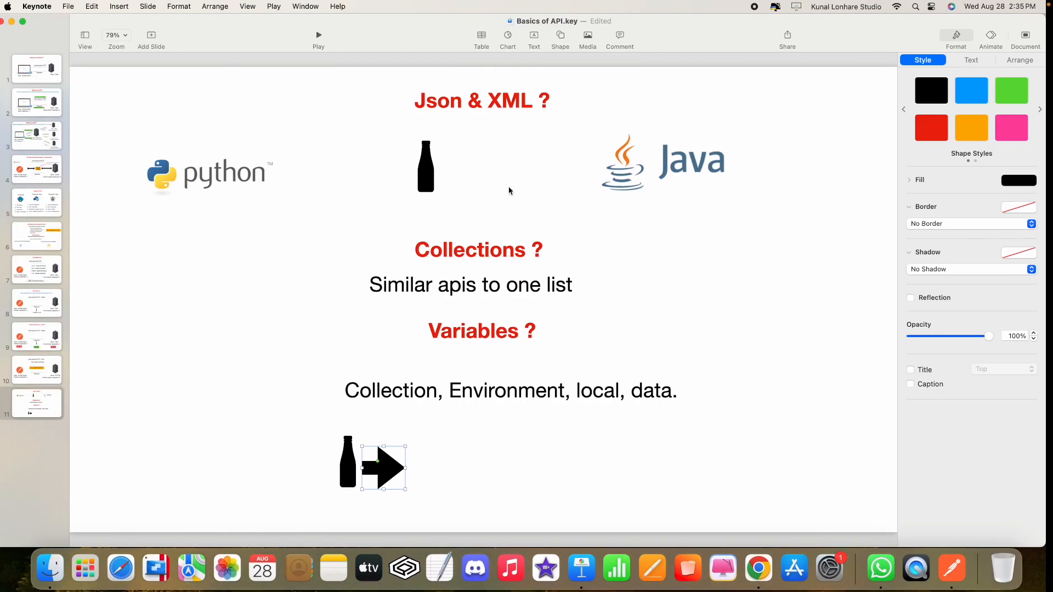
# - Duplicate the 'Similar apis to one list' text box beside the arrow and retype it as 'Access'
pyautogui.click(481, 285)
pyautogui.press('super+c')
pyautogui.press('super+v')
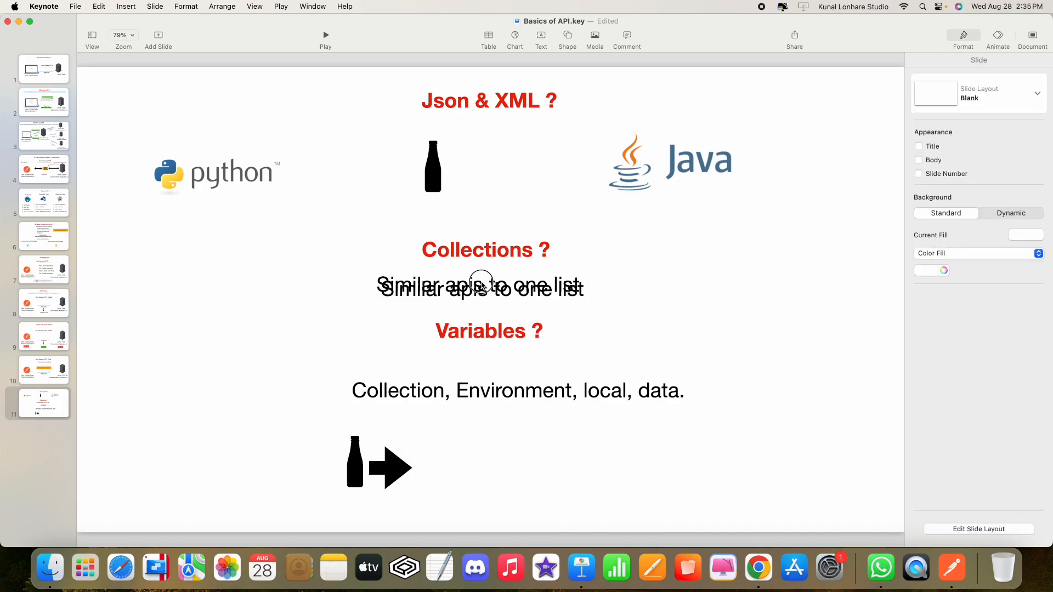
pyautogui.moveTo(440, 284); pyautogui.dragTo(471, 472)
pyautogui.tripleClick(472, 471)
pyautogui.write('Access')
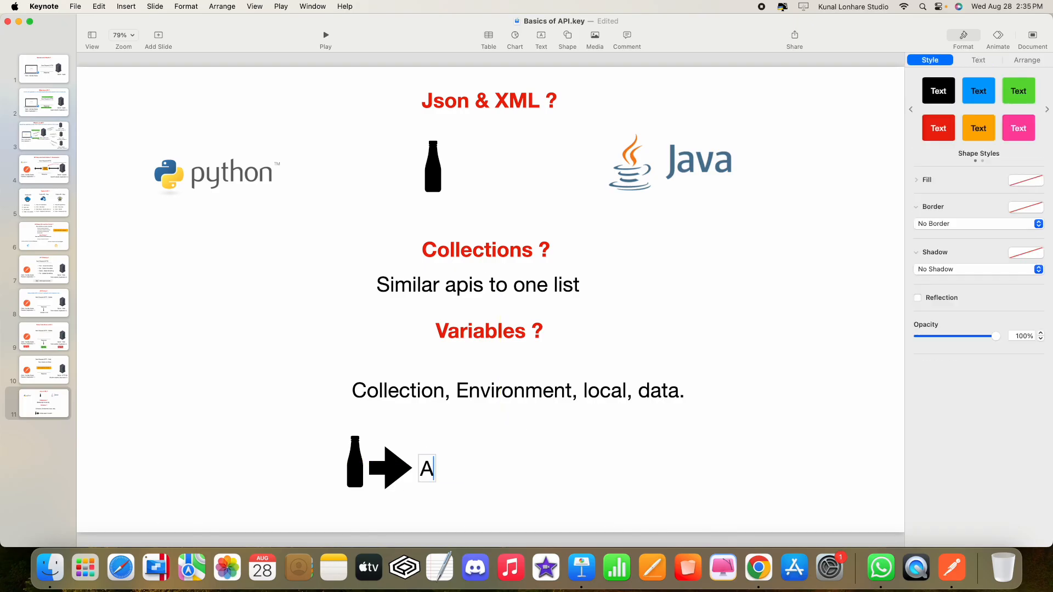
pyautogui.click(568, 475)
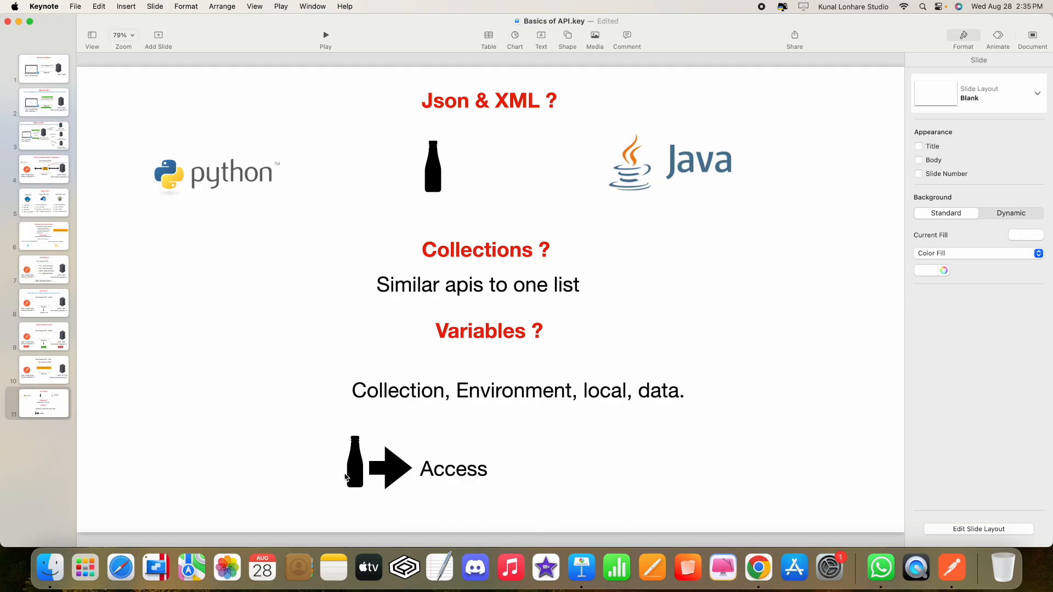
pyautogui.hotkey('ctrl', 'Right')
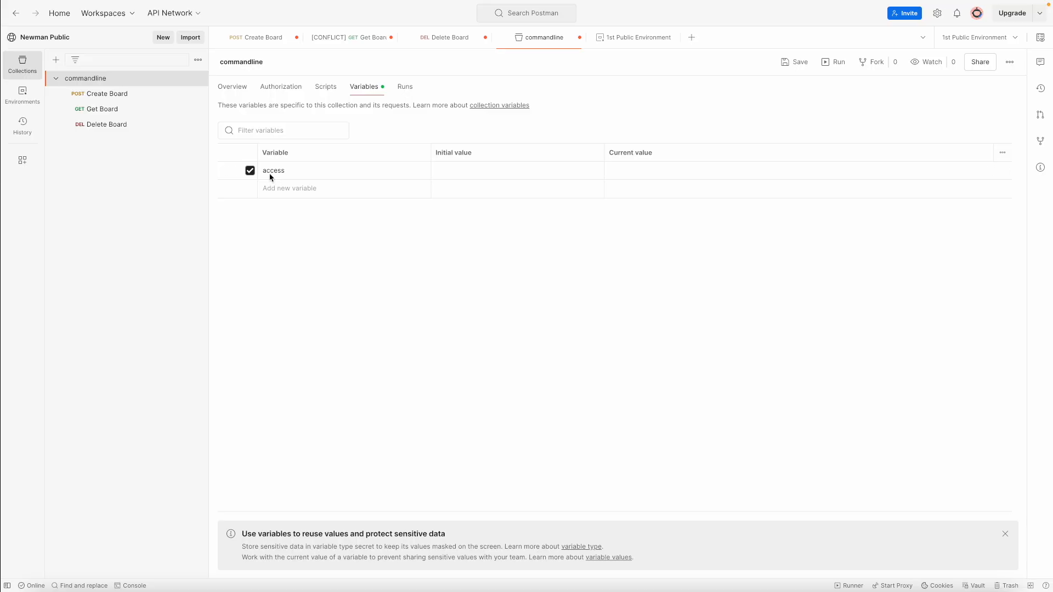
pyautogui.hotkey('ctrl', 'Left')
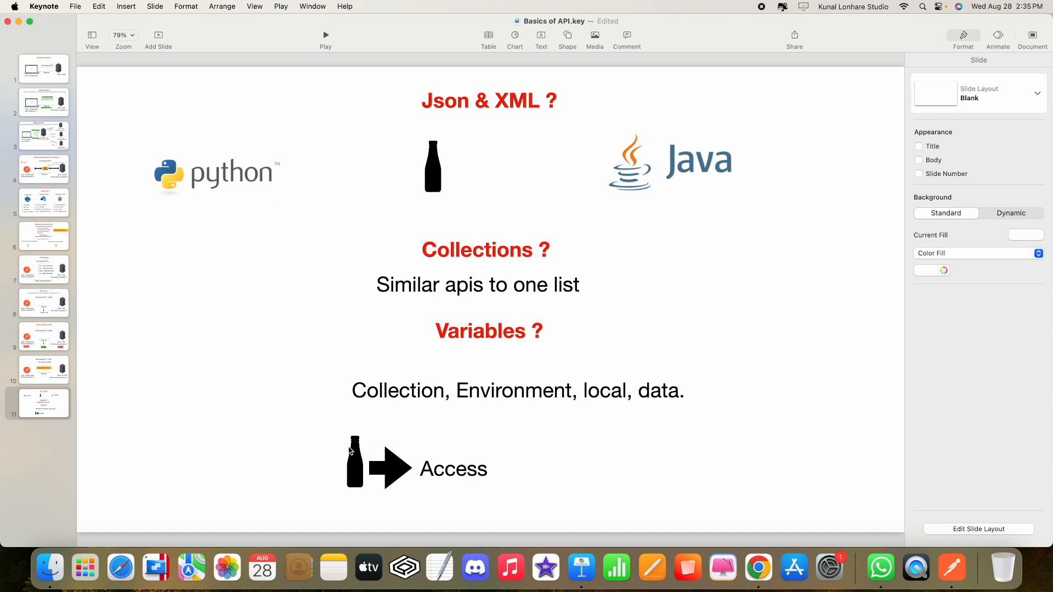
pyautogui.hotkey('ctrl', 'Right')
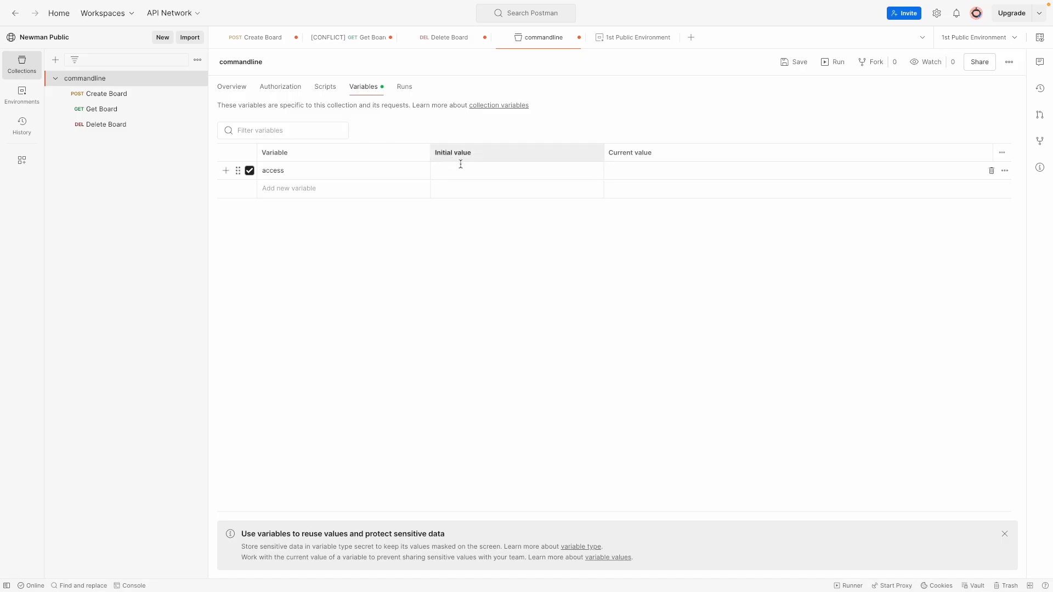
# - Copy the environment's key value into the access variable's initial value and save the commandline collection
pyautogui.click(975, 39)
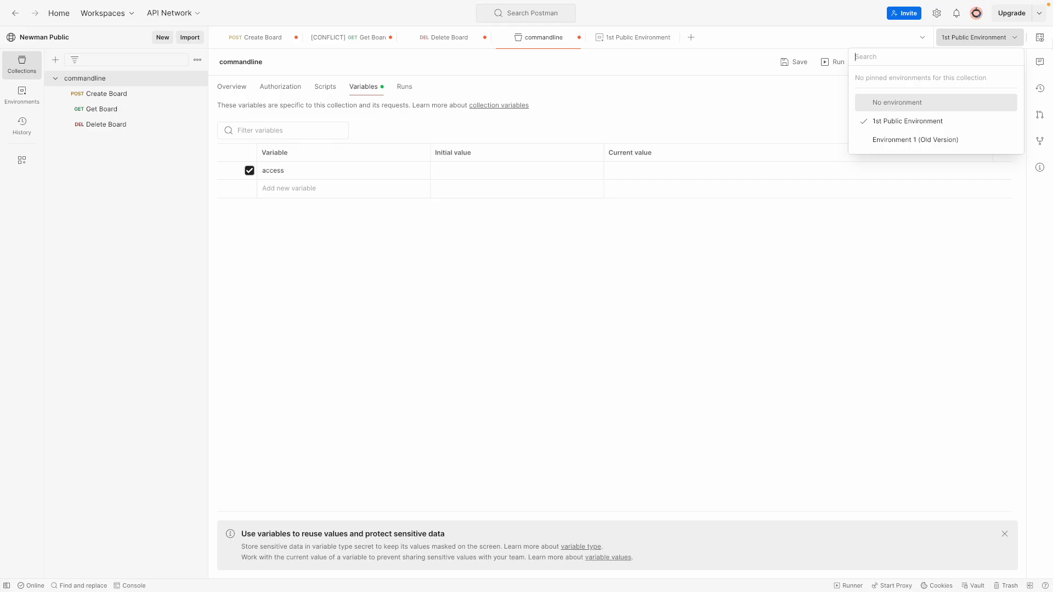
pyautogui.click(1039, 37)
pyautogui.doubleClick(755, 102)
pyautogui.hotkey('ctrl', 'c')
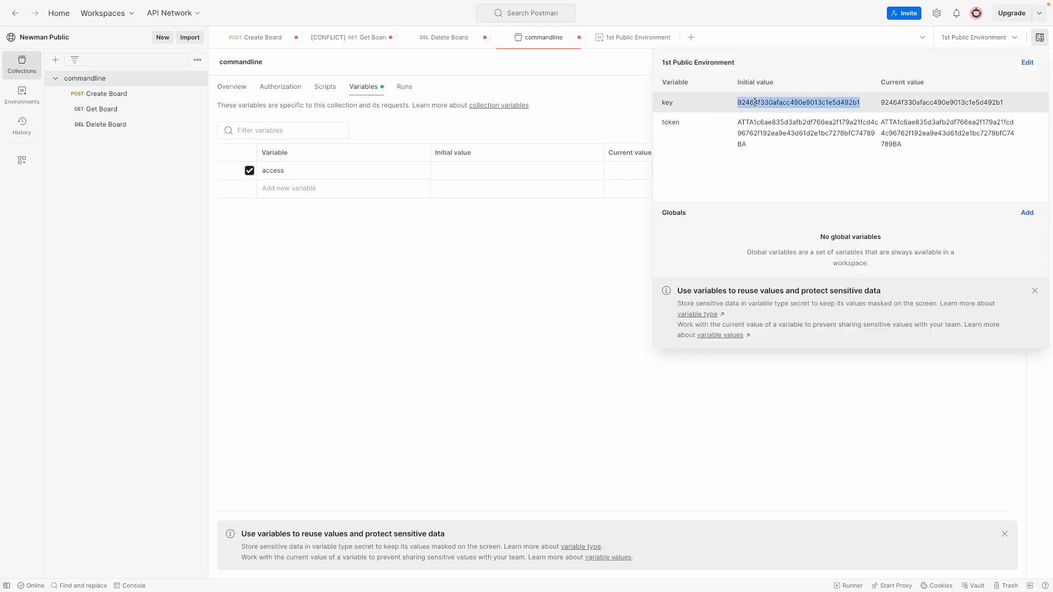
pyautogui.click(436, 288)
pyautogui.click(446, 170)
pyautogui.hotkey('ctrl', 'v')
pyautogui.click(396, 274)
pyautogui.click(567, 170)
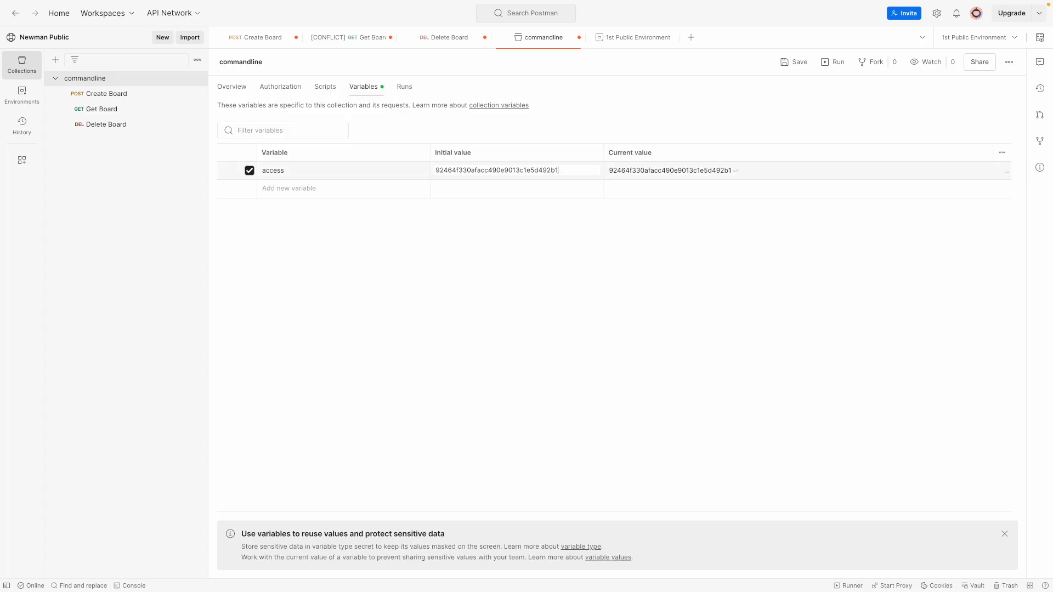
pyautogui.click(518, 235)
pyautogui.click(795, 62)
# - Set the Delete Board key parameter to {{access}} using variable autocomplete
pyautogui.click(133, 130)
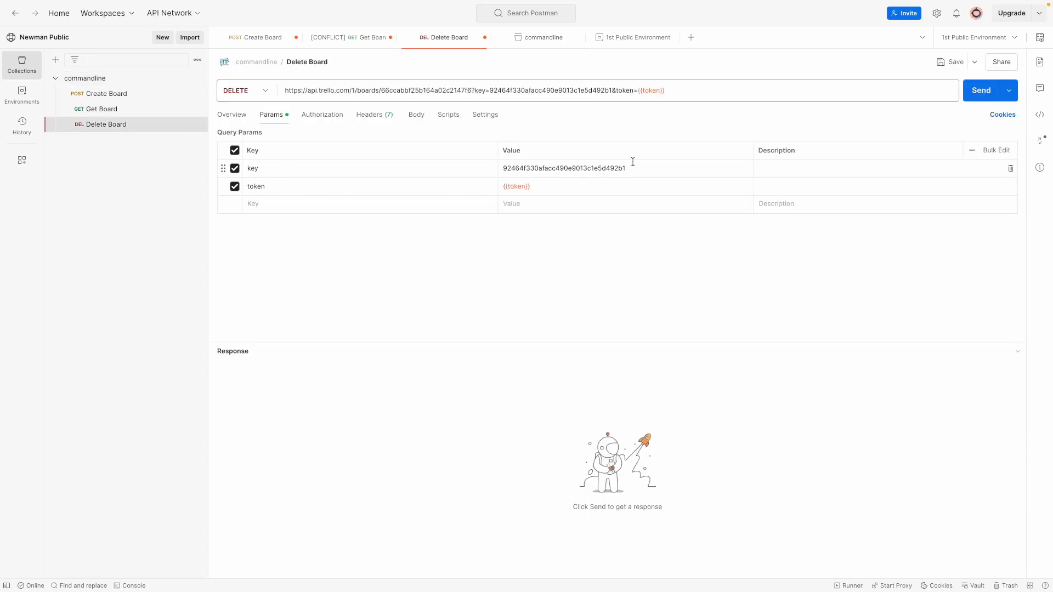
pyautogui.doubleClick(514, 168)
pyautogui.press('BackSpace')
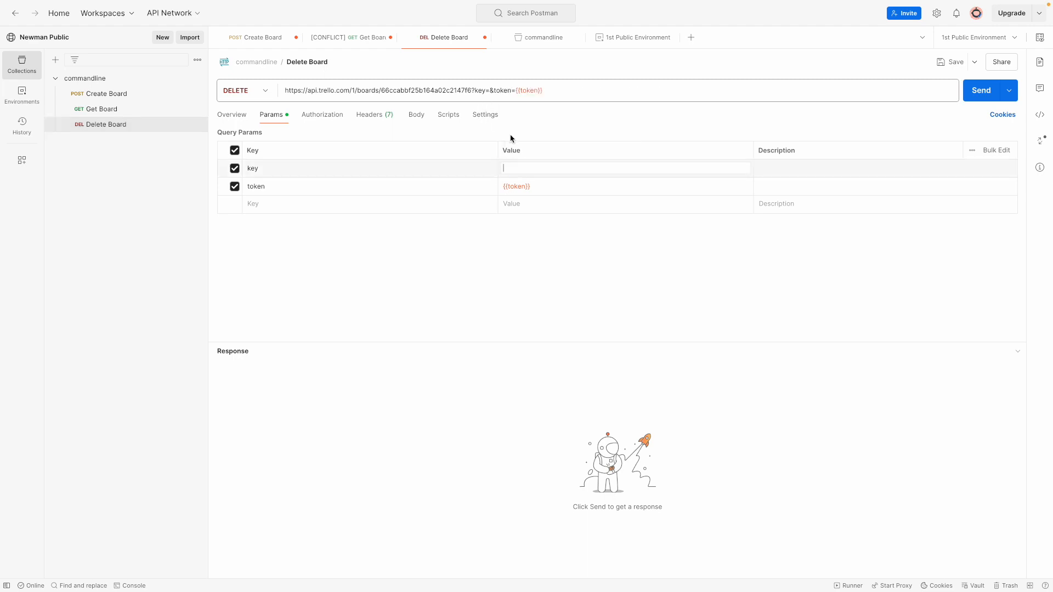
pyautogui.write('{{')
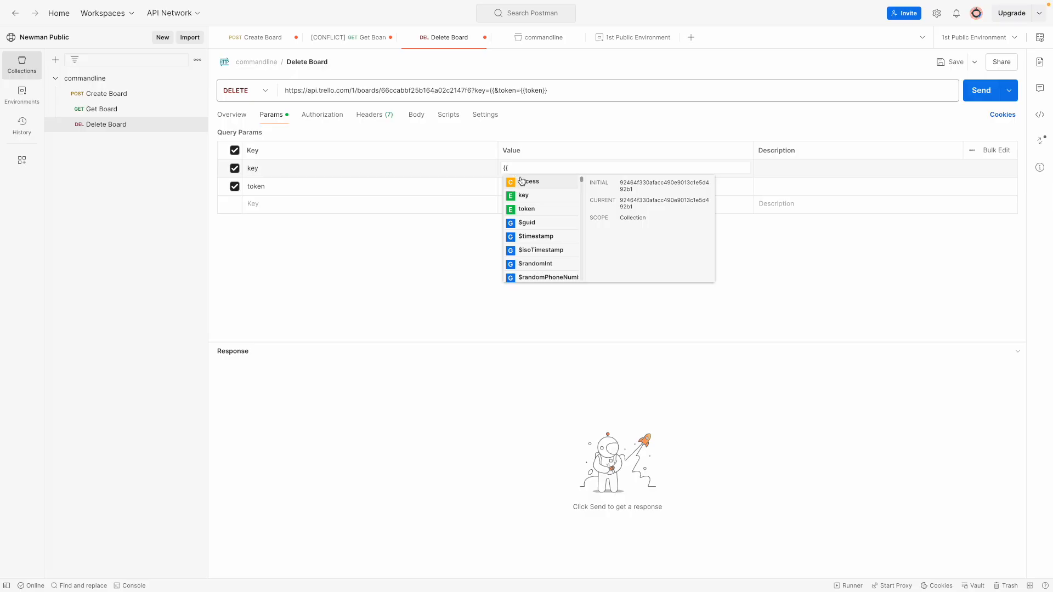
pyautogui.click(526, 182)
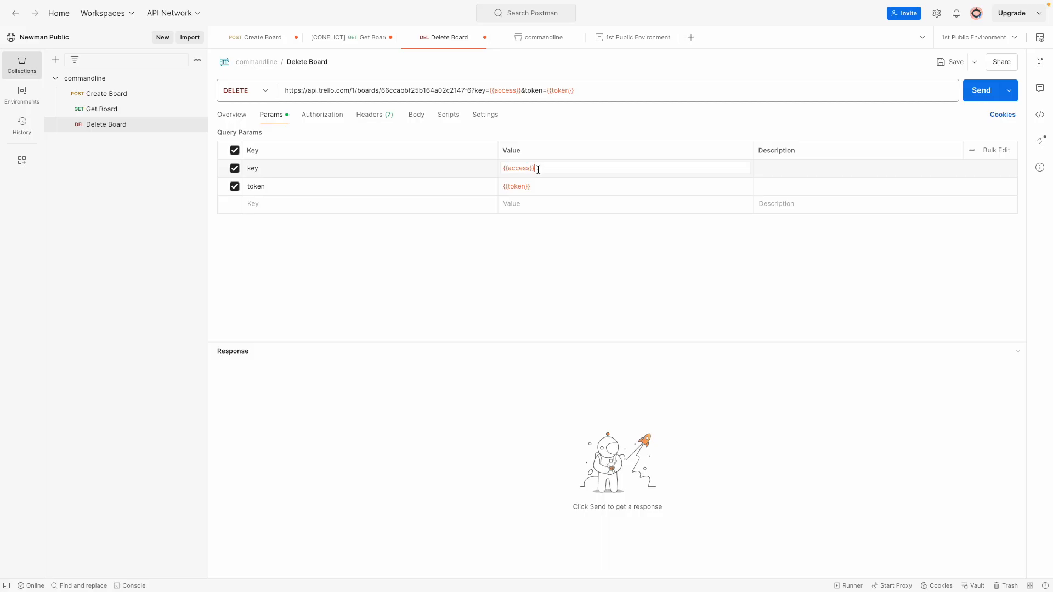
pyautogui.moveTo(545, 167); pyautogui.dragTo(491, 166)
# - Review the Create Board request, the collection variables, and the other board requests
pyautogui.click(127, 97)
pyautogui.click(532, 228)
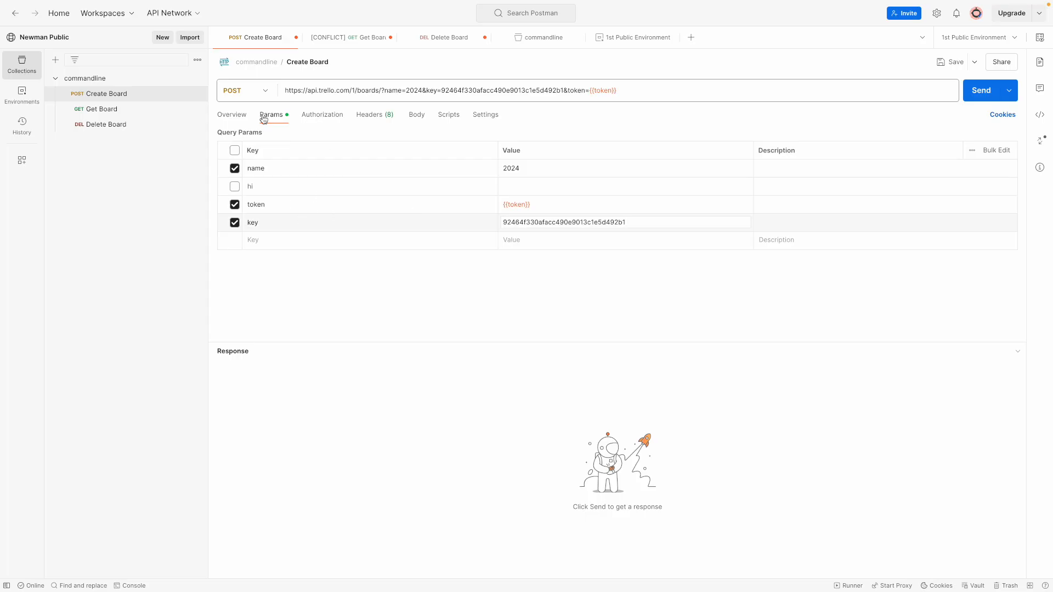
pyautogui.click(119, 80)
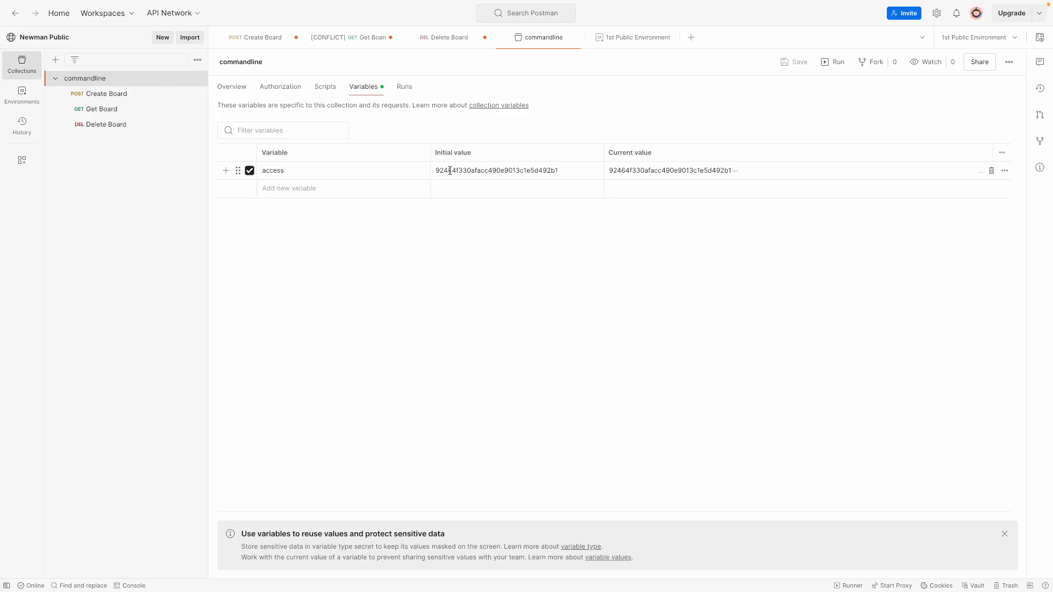
pyautogui.click(103, 95)
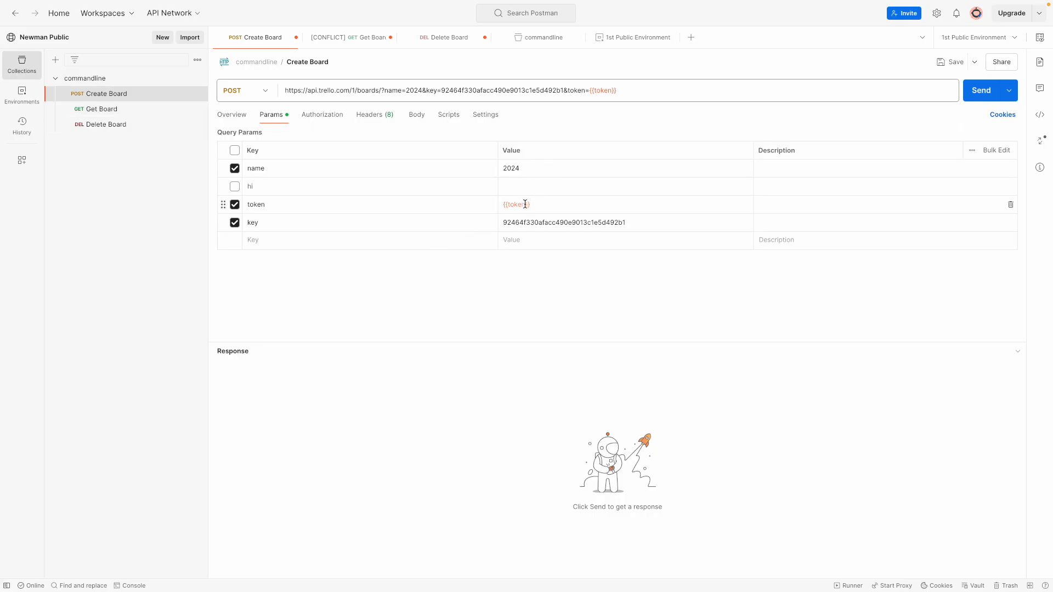
pyautogui.click(97, 109)
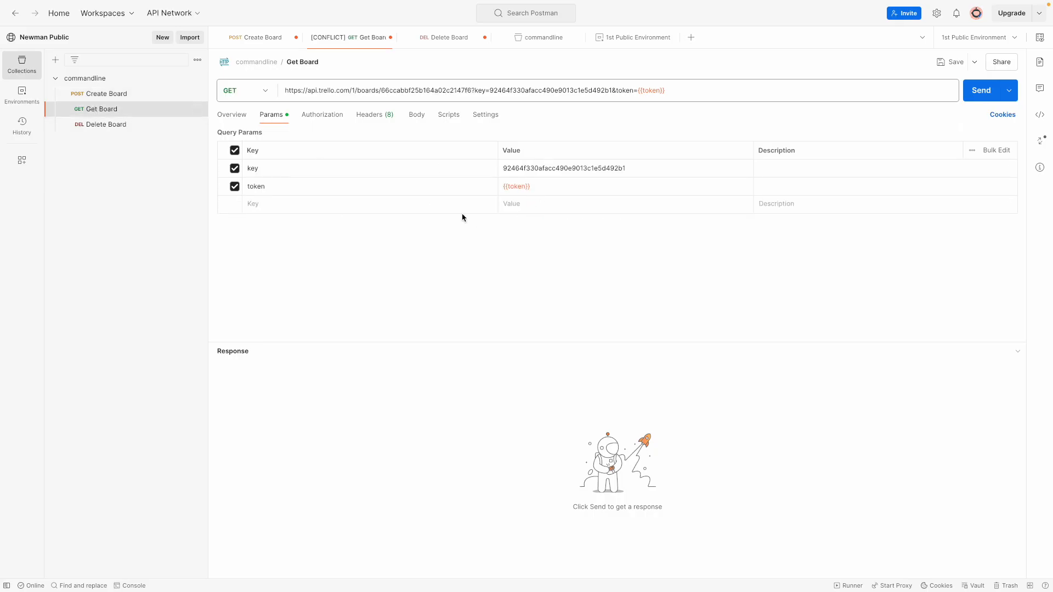
pyautogui.click(127, 125)
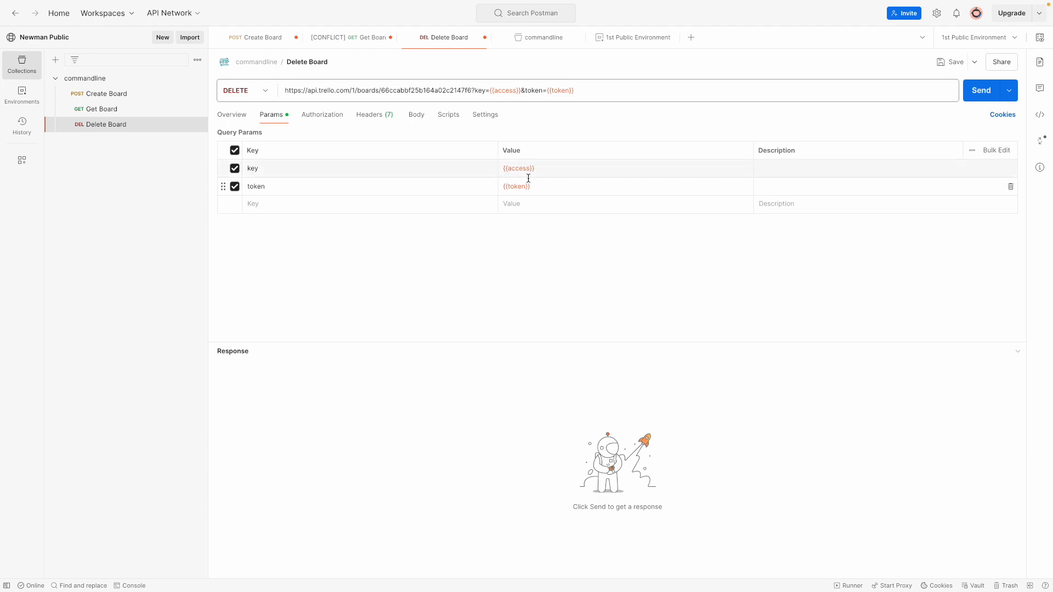
# - Set the Get Board key parameter to {{access}}, then select Create Board's key value
pyautogui.click(133, 110)
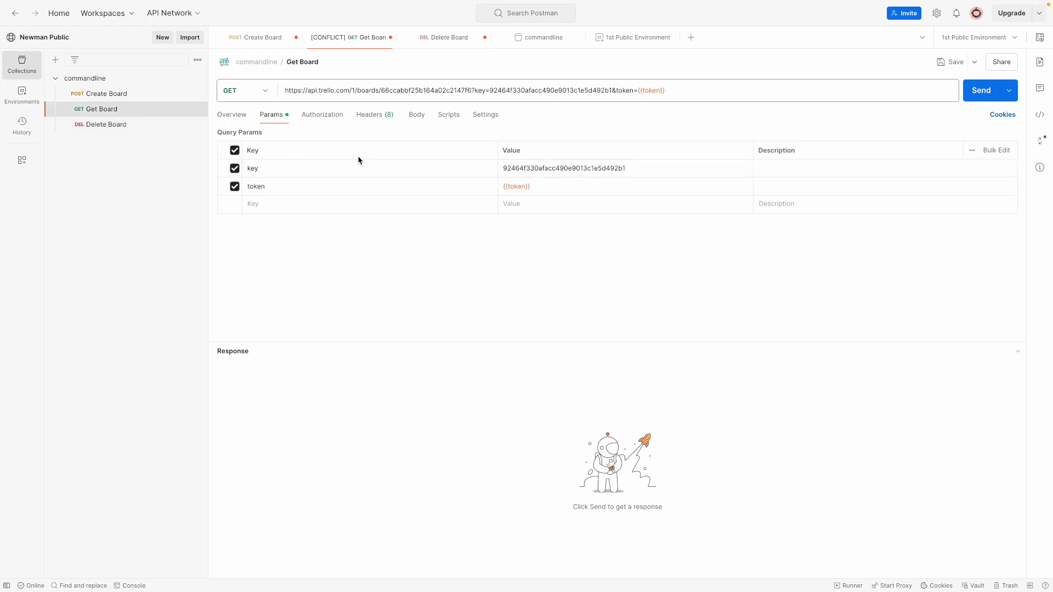
pyautogui.doubleClick(574, 170)
pyautogui.press('BackSpace')
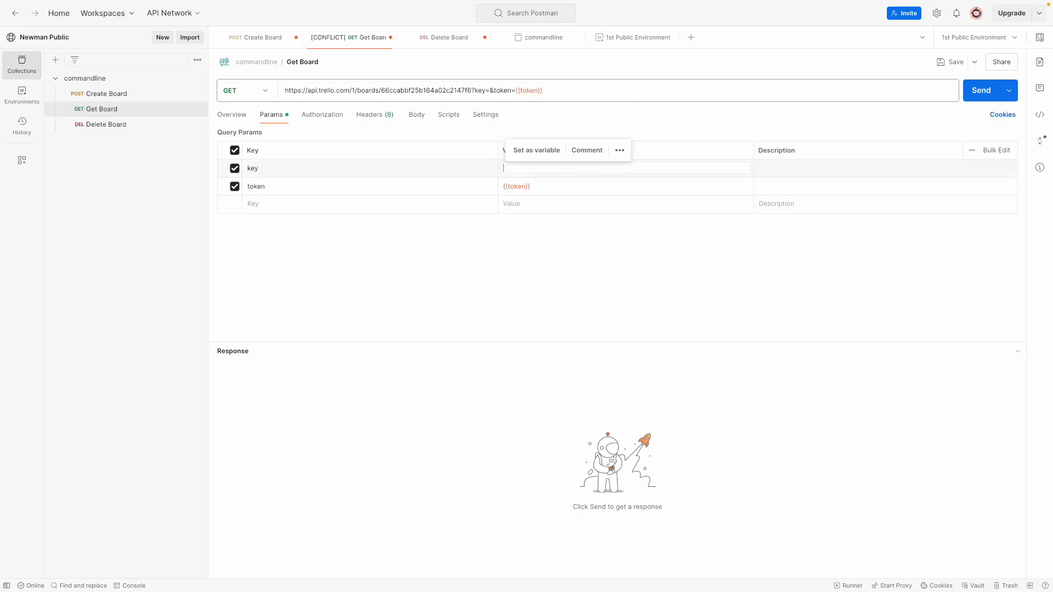
pyautogui.write('{{')
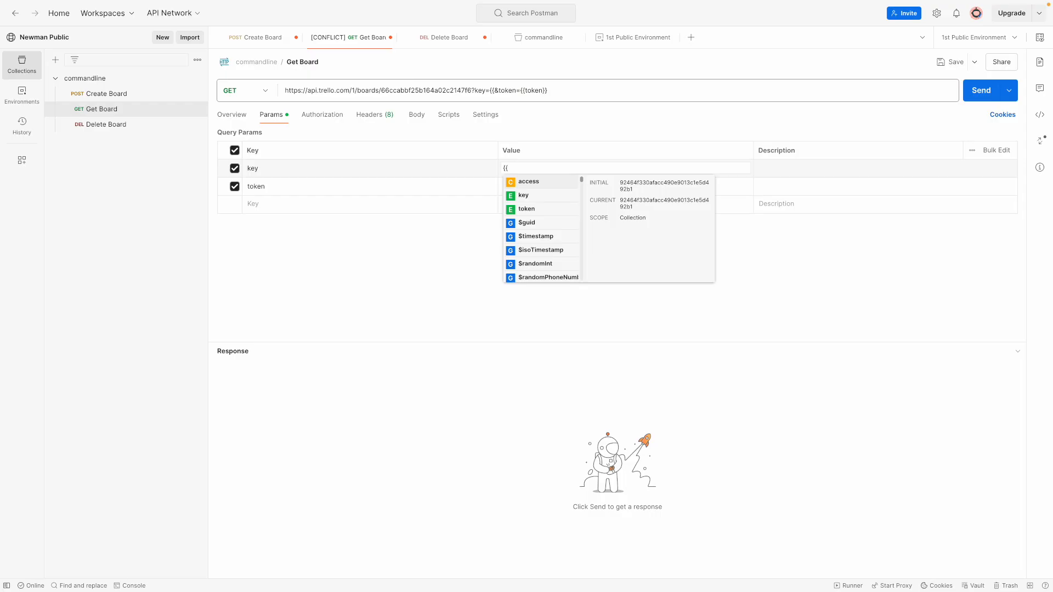
pyautogui.click(565, 181)
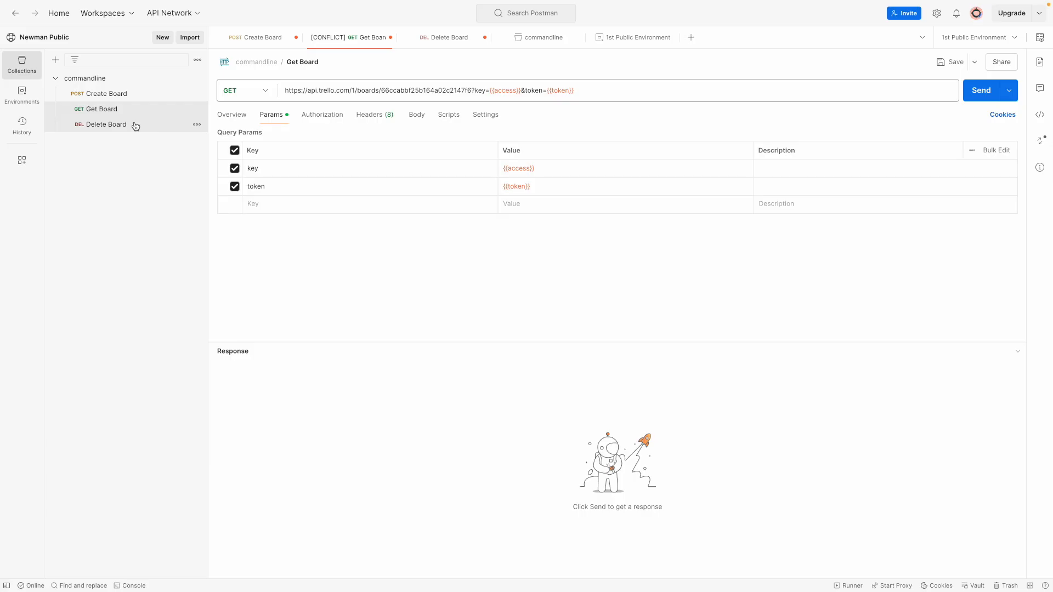
pyautogui.click(109, 94)
pyautogui.doubleClick(517, 229)
# - Replace Create Board's key value with {{access}} from autocomplete and save the request
pyautogui.press('BackSpace')
pyautogui.write('{{')
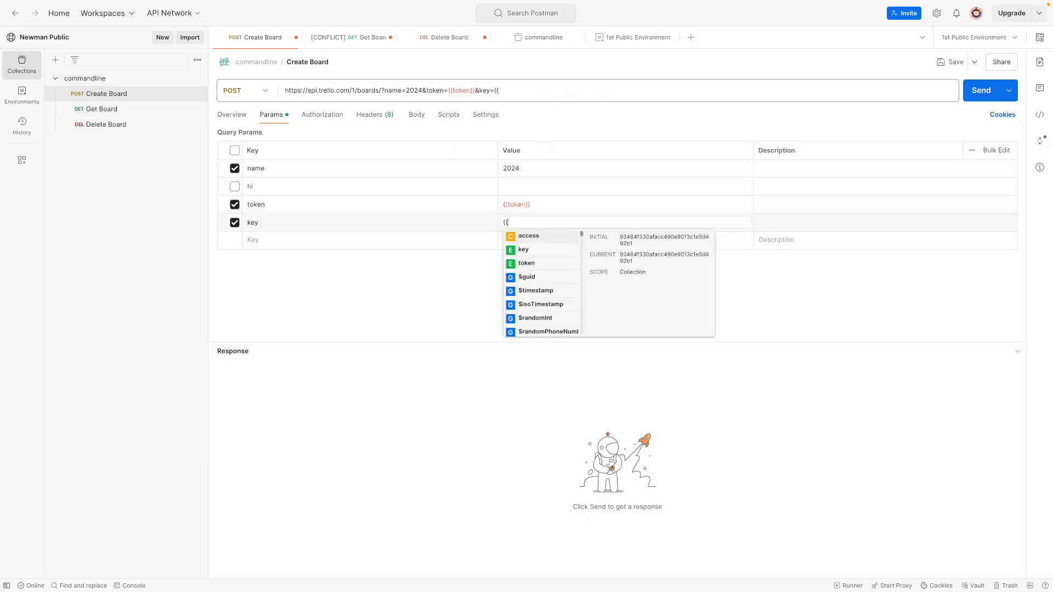
pyautogui.click(536, 234)
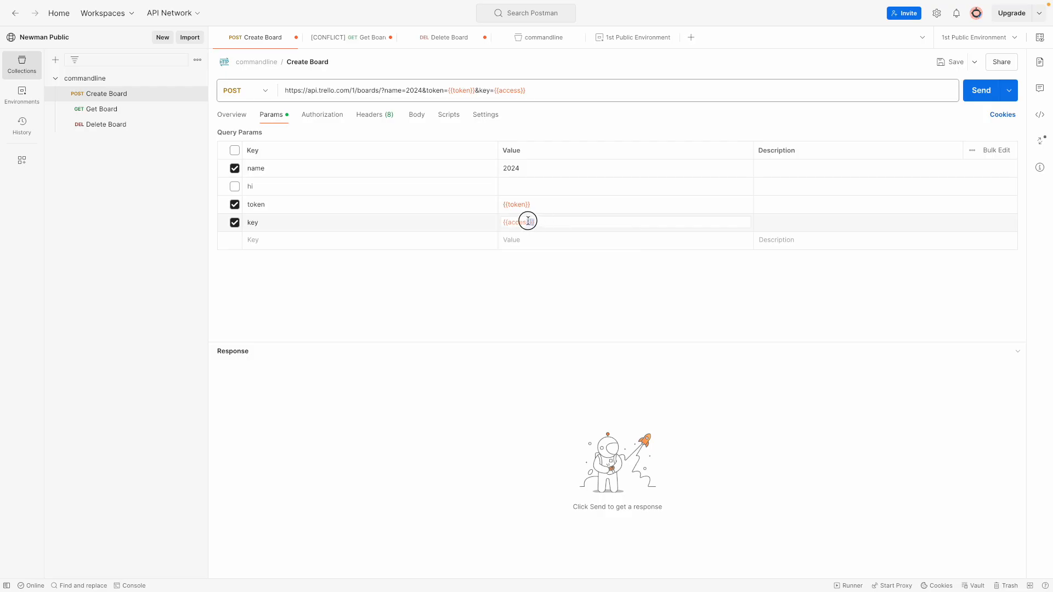
pyautogui.doubleClick(529, 221)
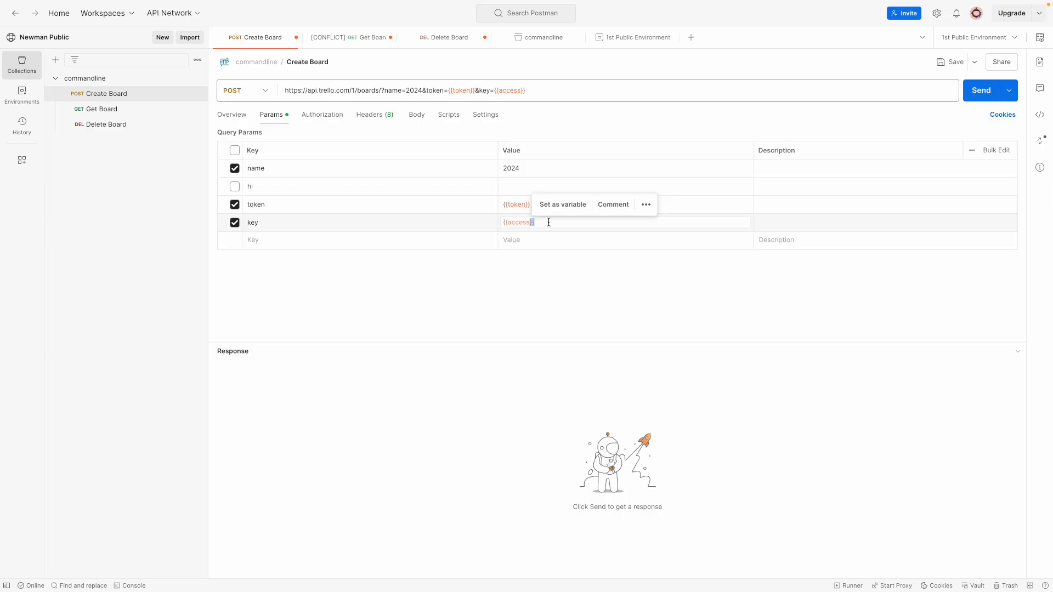
pyautogui.click(471, 283)
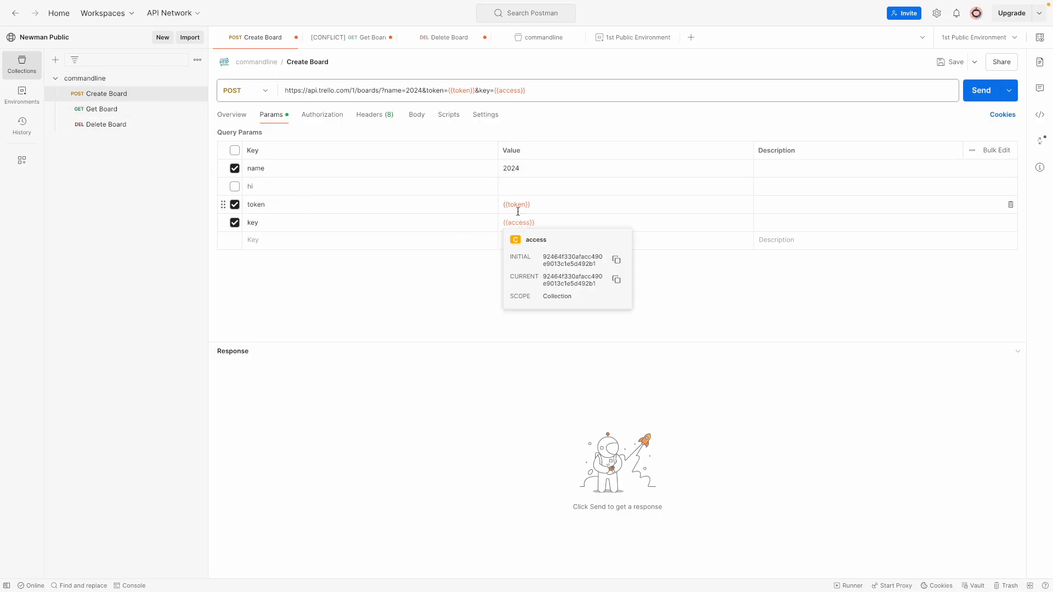
pyautogui.moveTo(518, 223)
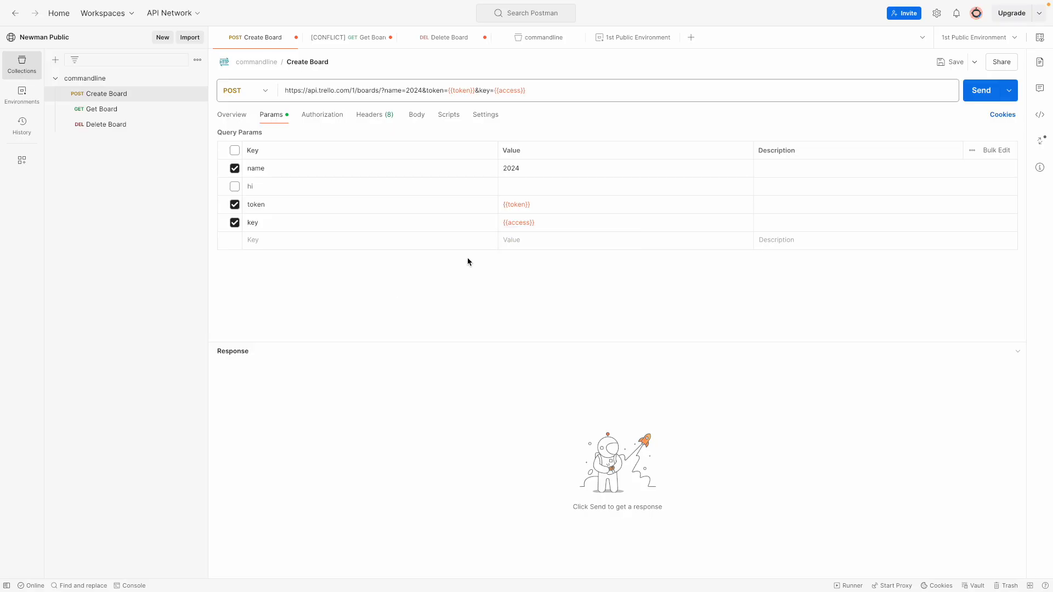
pyautogui.click(948, 61)
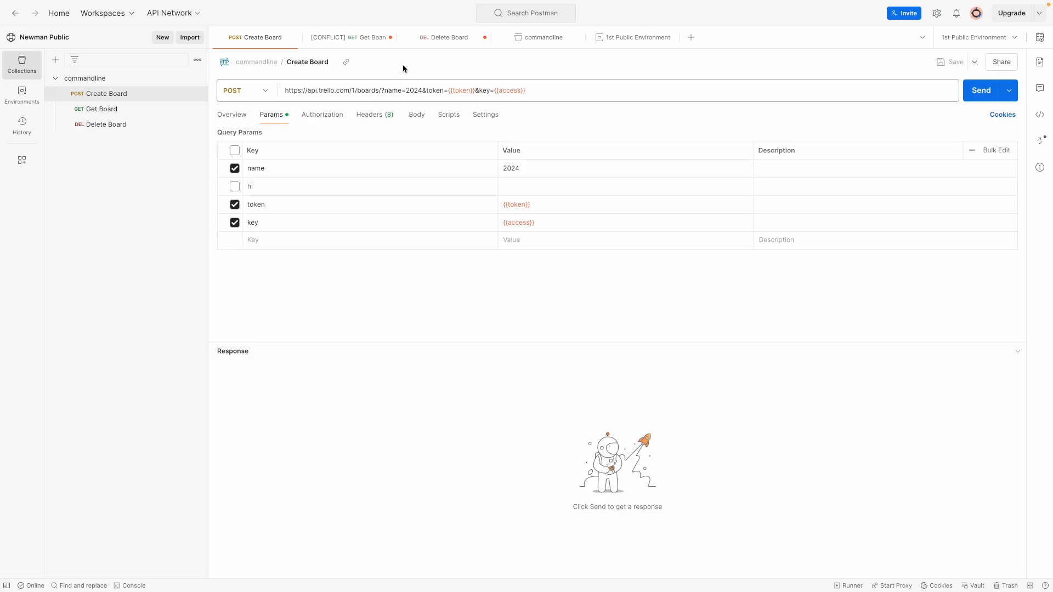
pyautogui.click(344, 39)
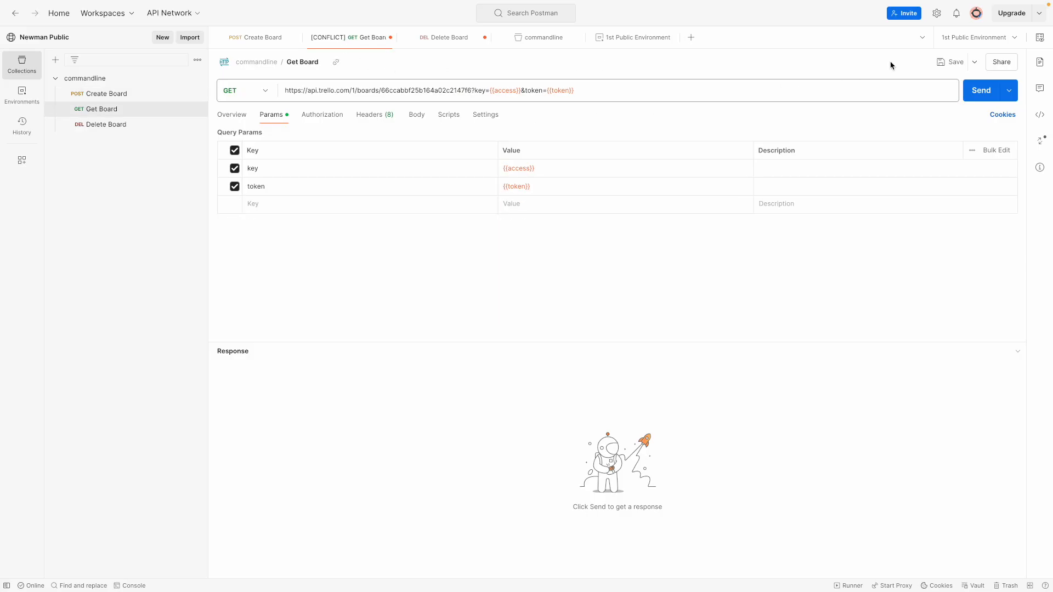
# - Save Get Board, overwriting its conflicting copy, and save Delete Board
pyautogui.click(953, 62)
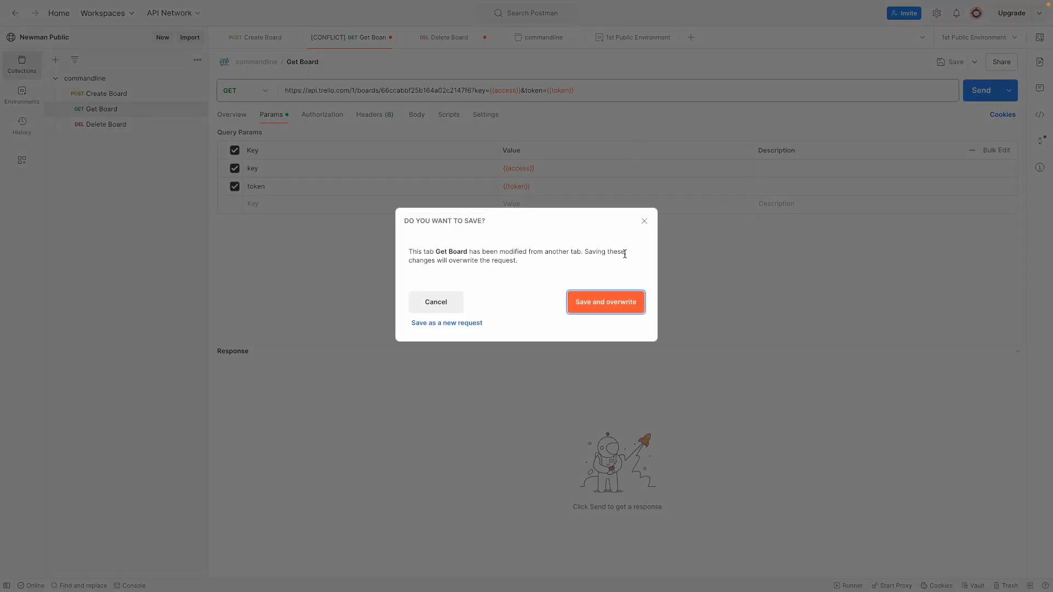
pyautogui.click(605, 308)
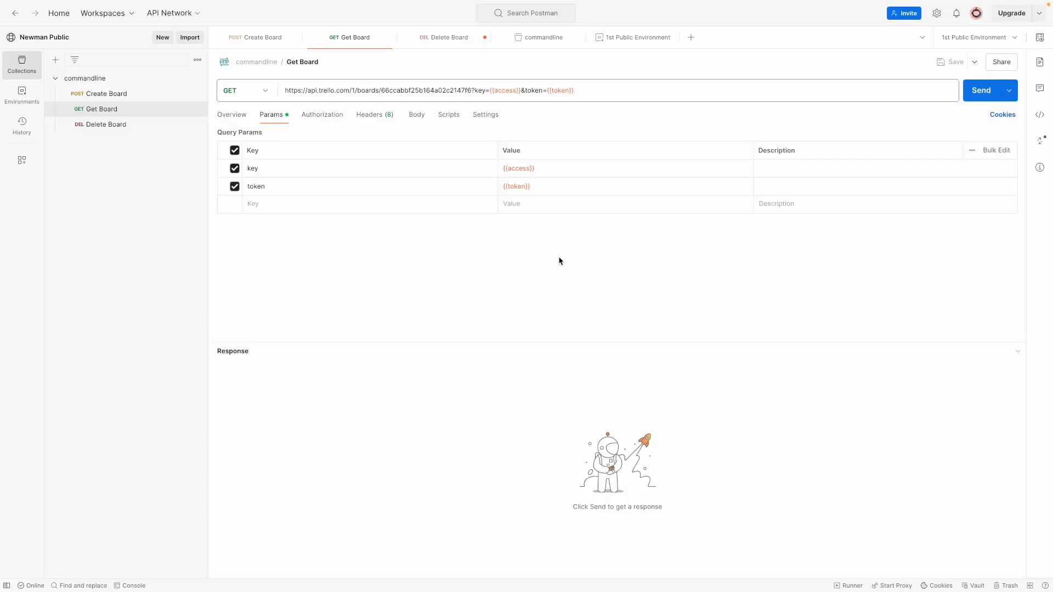
pyautogui.click(446, 39)
pyautogui.click(949, 68)
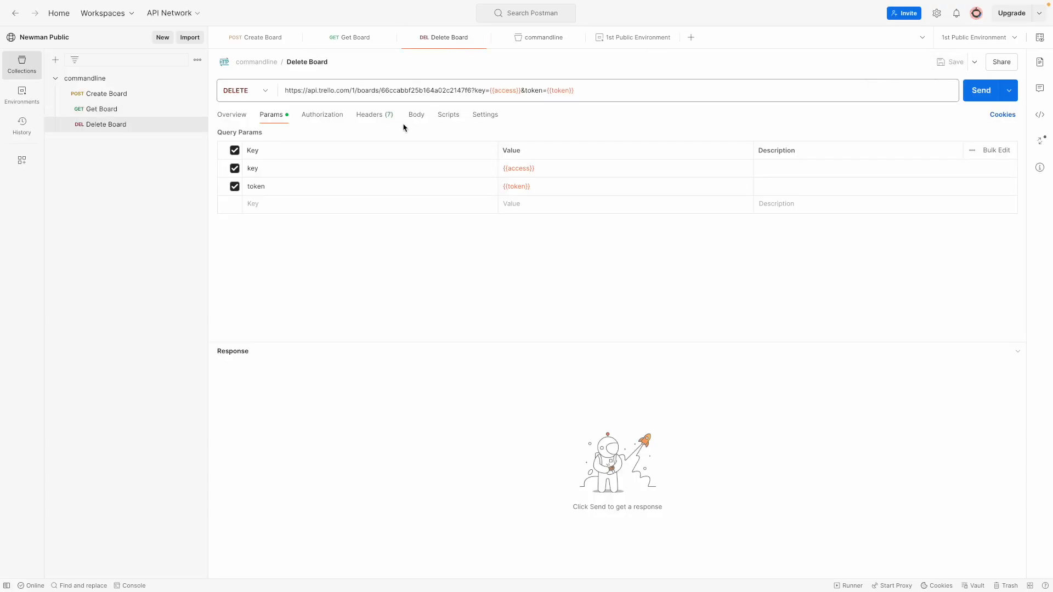
pyautogui.moveTo(520, 167)
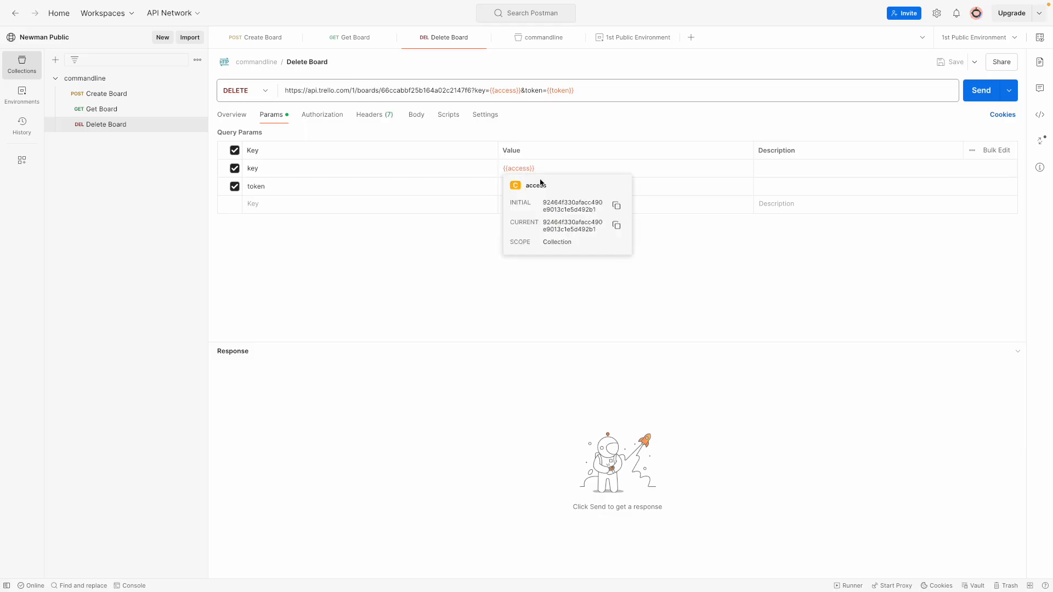
pyautogui.click(74, 79)
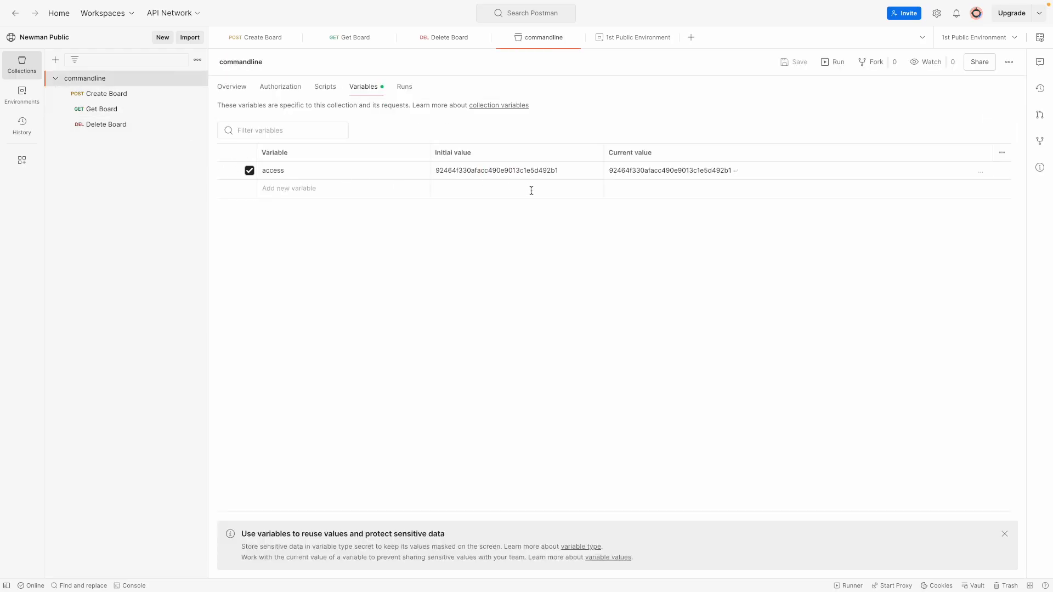
# - Delete the last character of the access initial value and save the commandline collection
pyautogui.click(444, 170)
pyautogui.press('BackSpace')
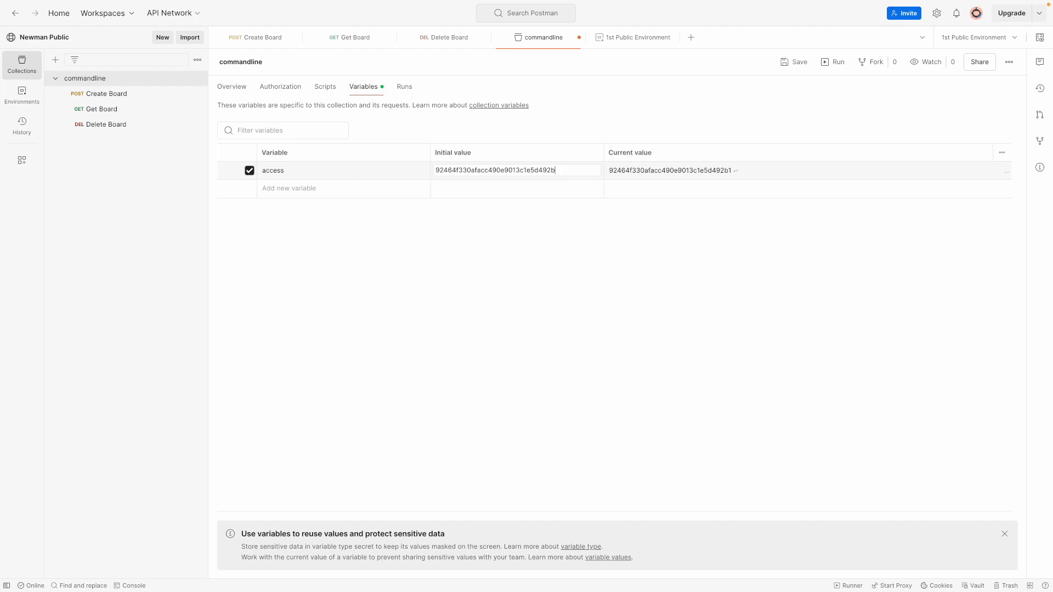
pyautogui.click(429, 229)
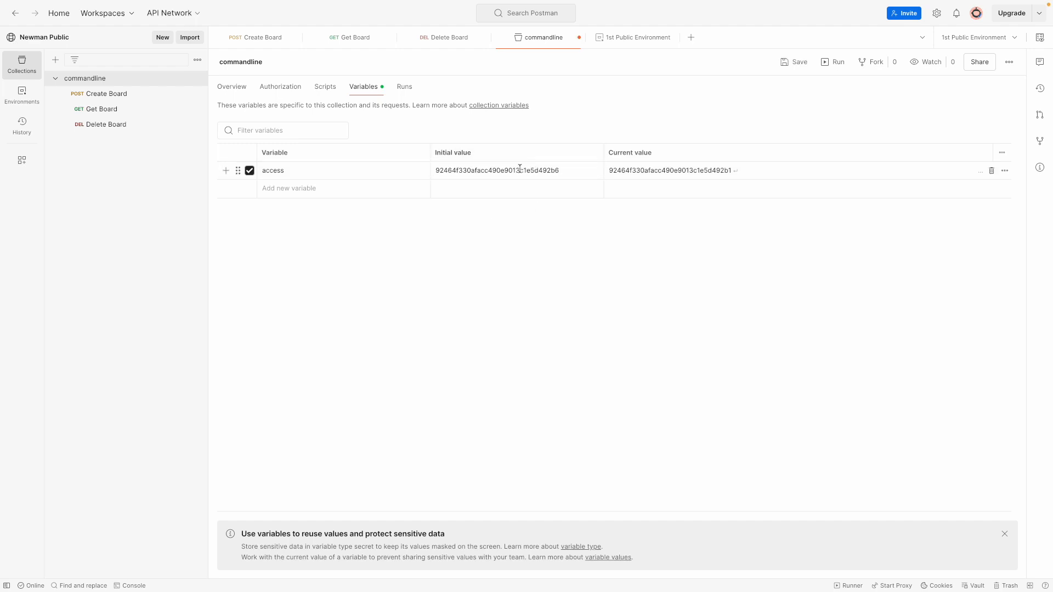
pyautogui.click(793, 63)
pyautogui.click(118, 94)
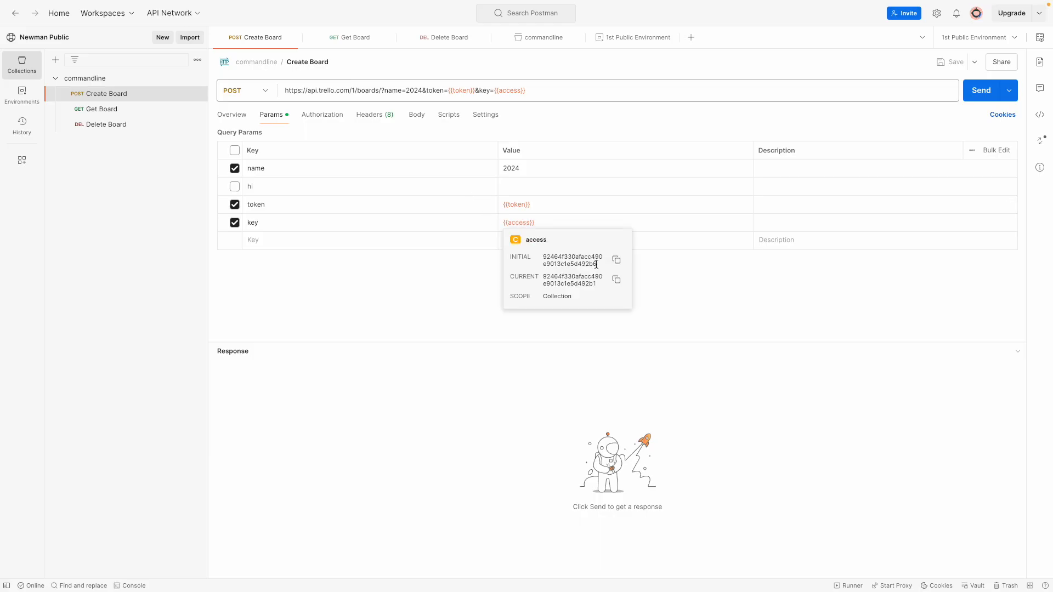
pyautogui.moveTo(596, 265); pyautogui.dragTo(590, 264)
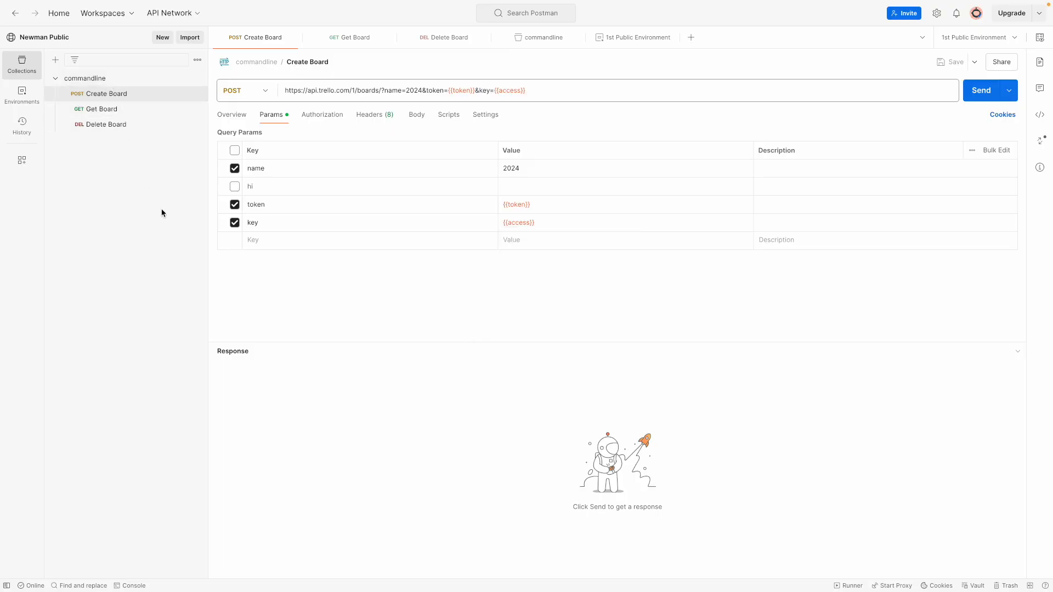
pyautogui.hotkey('ctrl', 'Left')
pyautogui.hotkey('ctrl', 'Right')
pyautogui.click(103, 80)
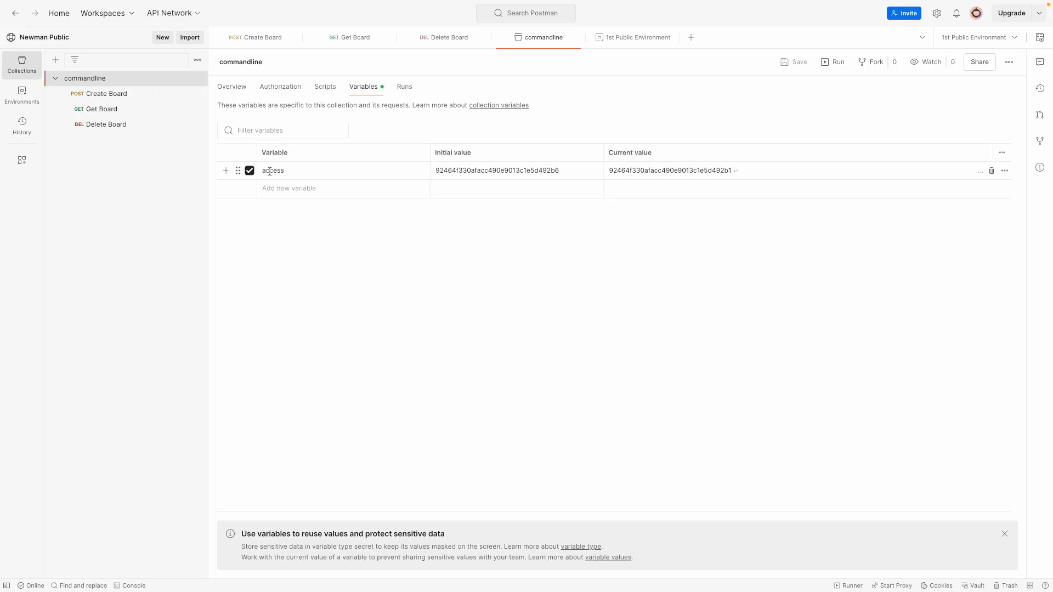
pyautogui.click(467, 175)
pyautogui.doubleClick(467, 175)
pyautogui.click(307, 235)
pyautogui.click(271, 171)
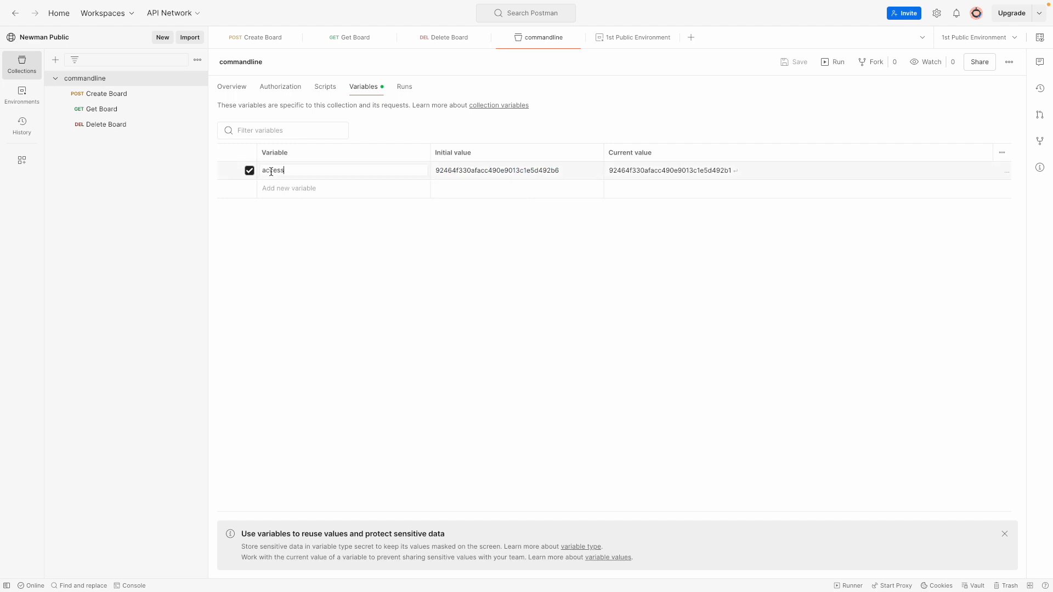
pyautogui.click(120, 111)
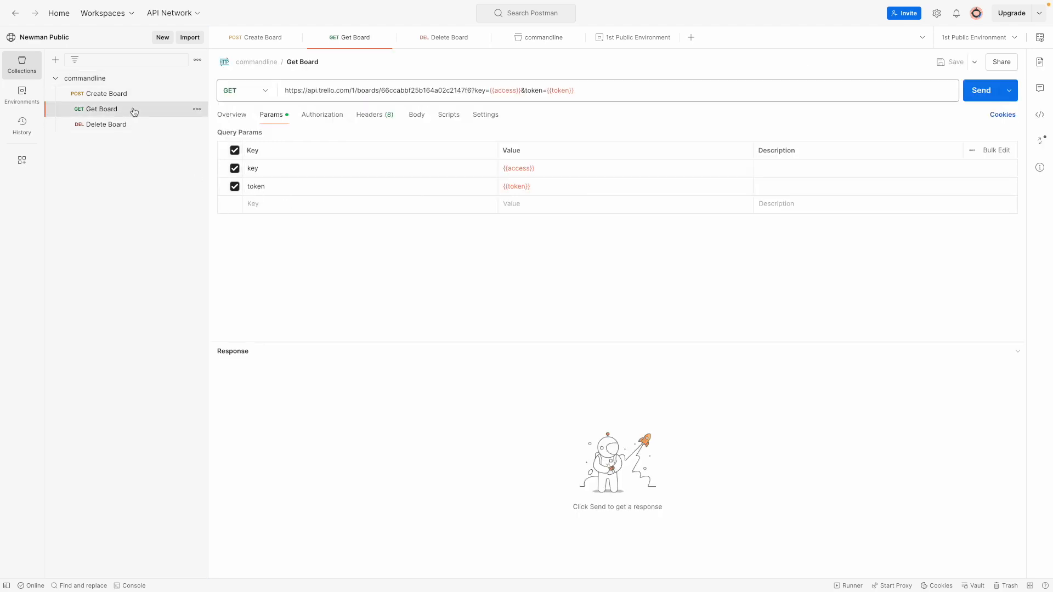
pyautogui.click(120, 81)
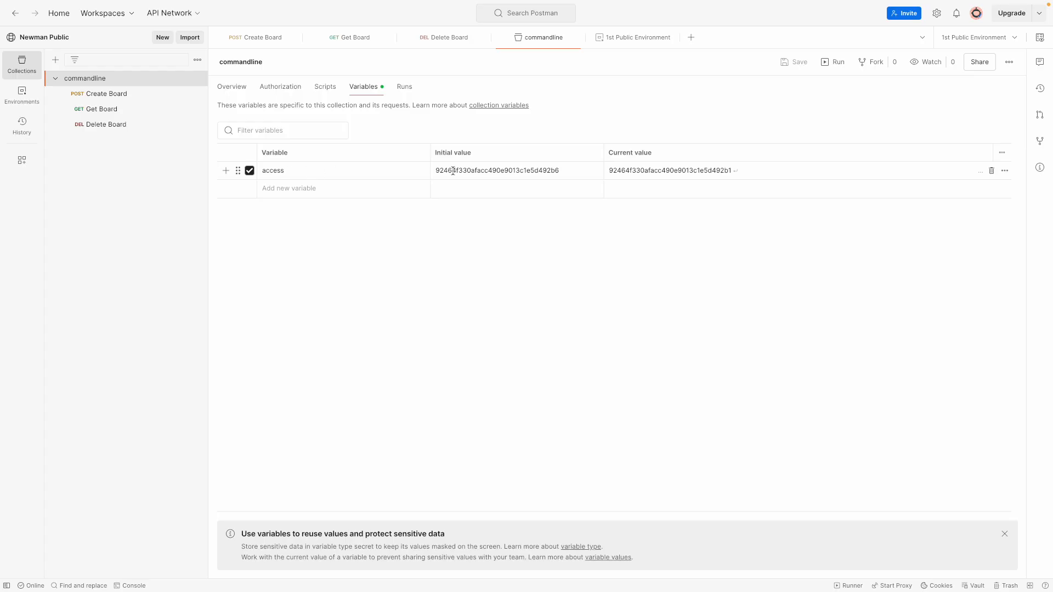
pyautogui.doubleClick(272, 171)
pyautogui.doubleClick(501, 170)
pyautogui.click(468, 254)
pyautogui.click(264, 171)
pyautogui.doubleClick(266, 171)
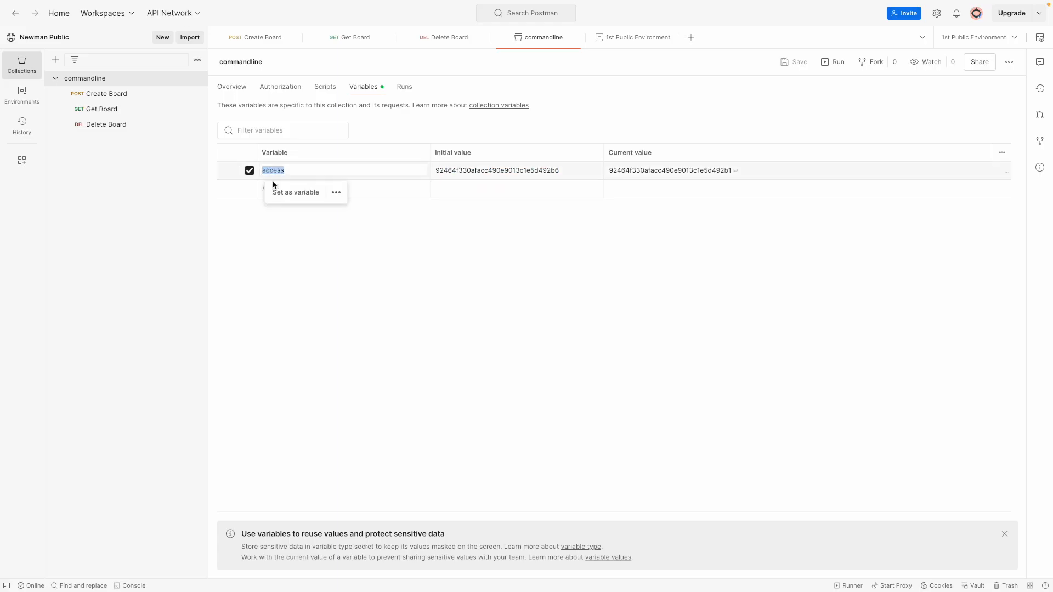
pyautogui.click(122, 109)
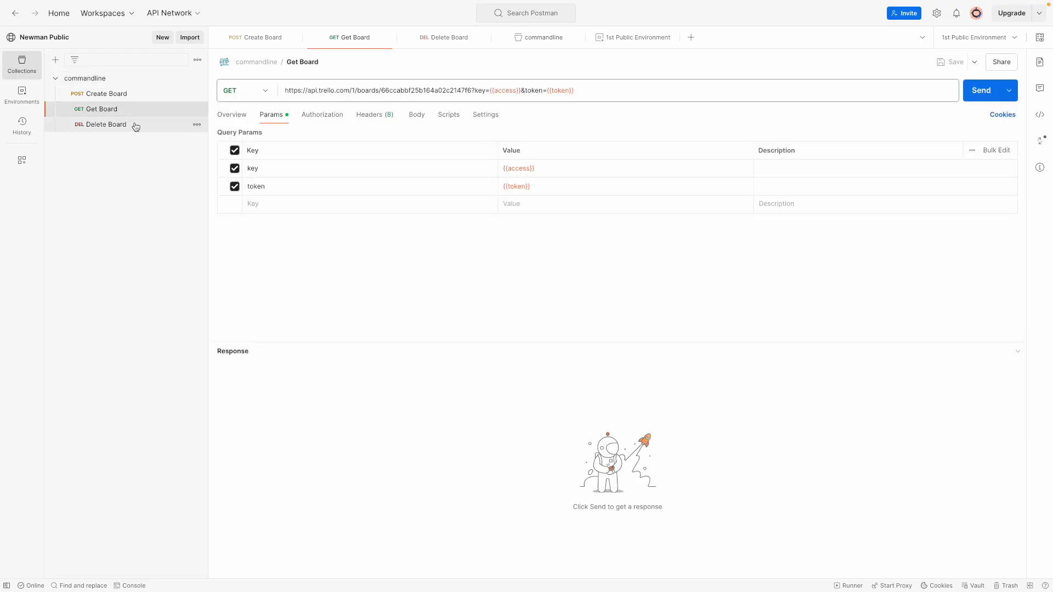
pyautogui.moveTo(508, 167)
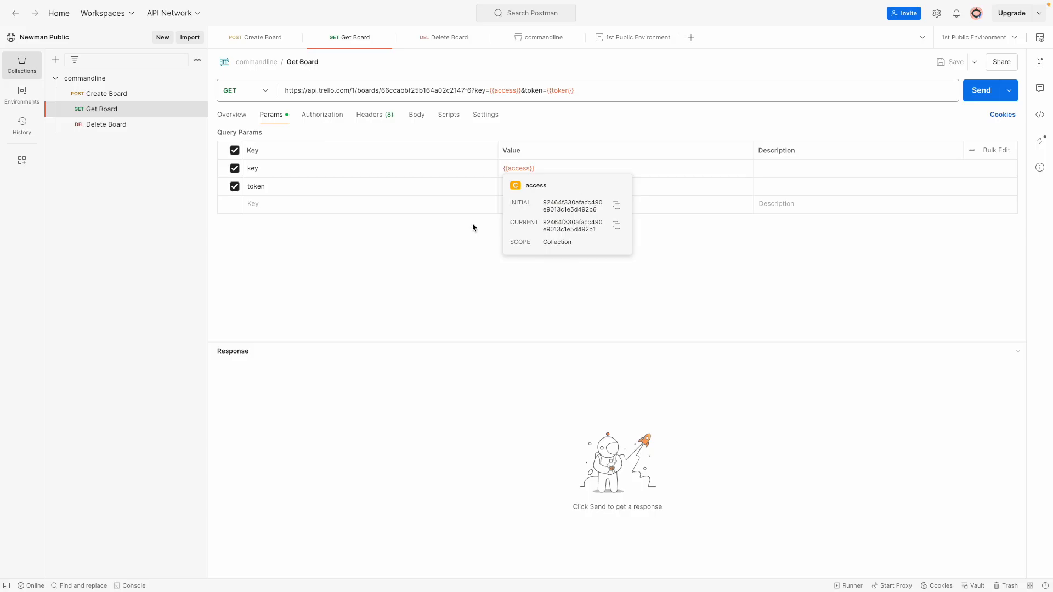
# - Change the access initial value's last character to 9, save the collection, and check Get Board
pyautogui.click(100, 82)
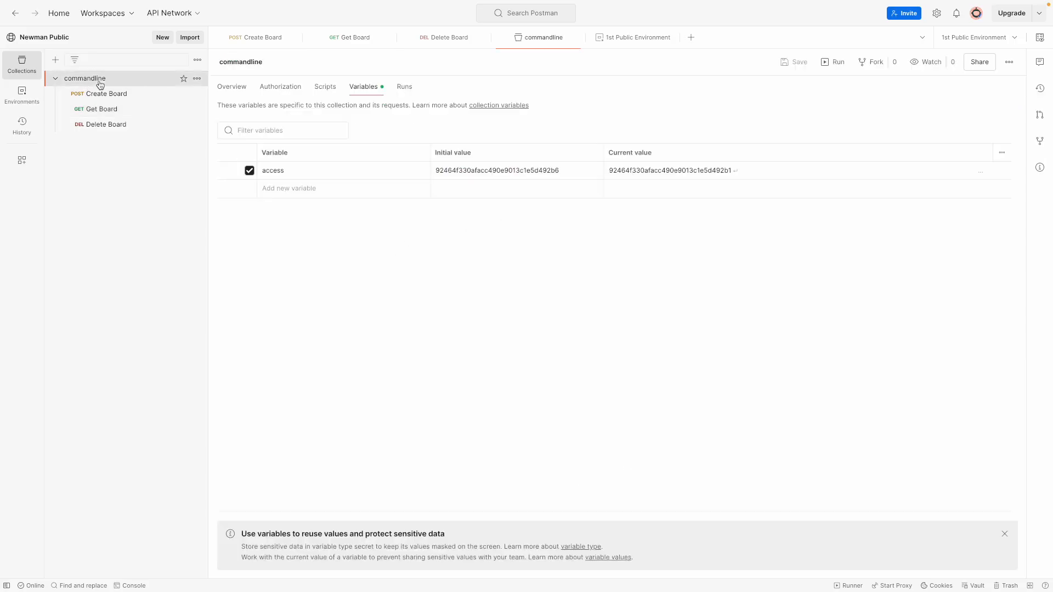
pyautogui.click(560, 170)
pyautogui.press('BackSpace')
pyautogui.write('9')
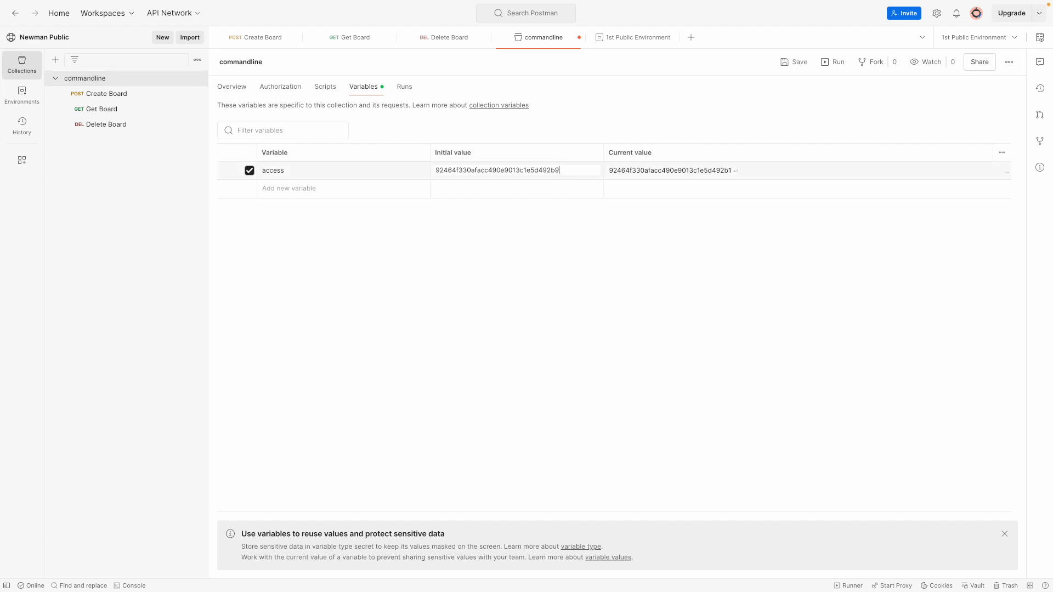
pyautogui.doubleClick(569, 169)
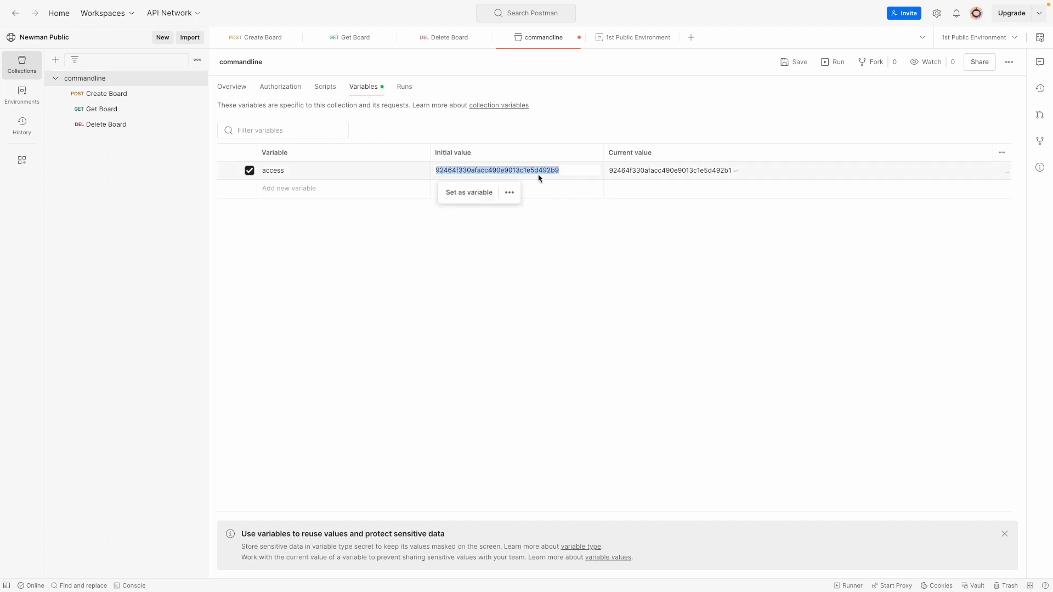
pyautogui.click(504, 231)
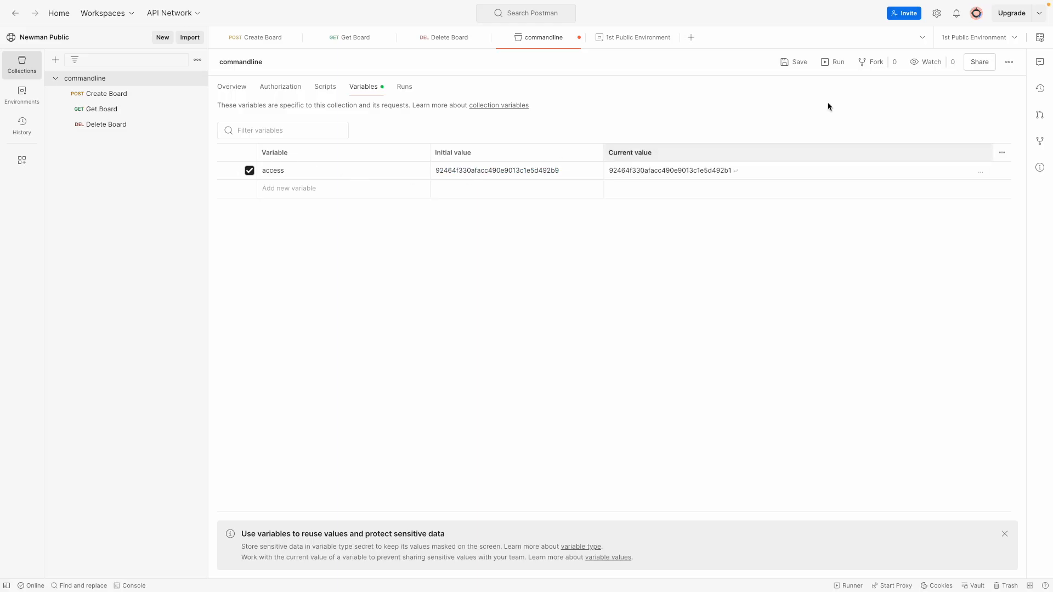
pyautogui.click(798, 63)
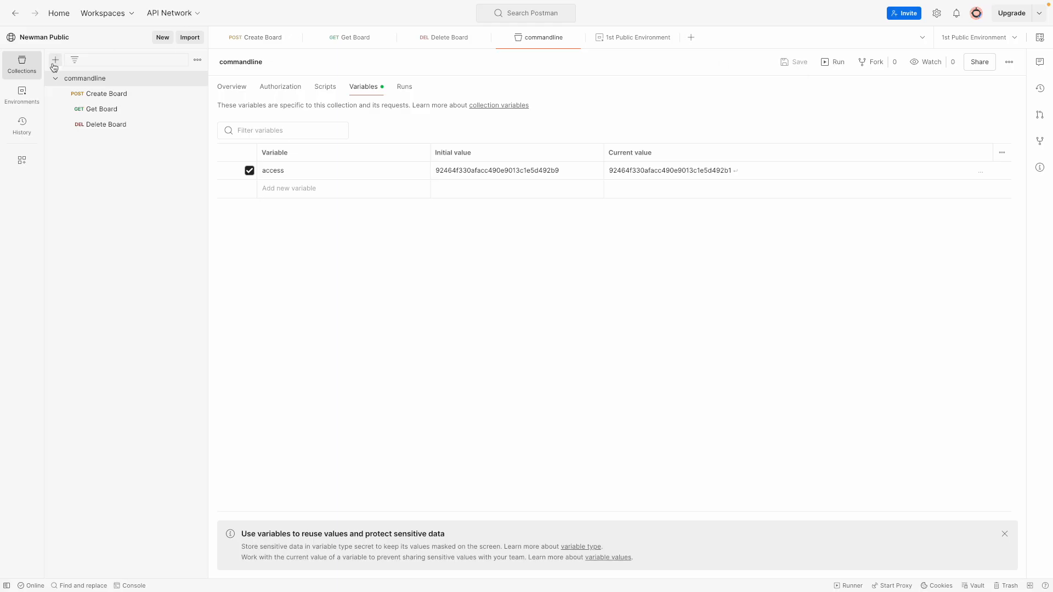
pyautogui.click(101, 109)
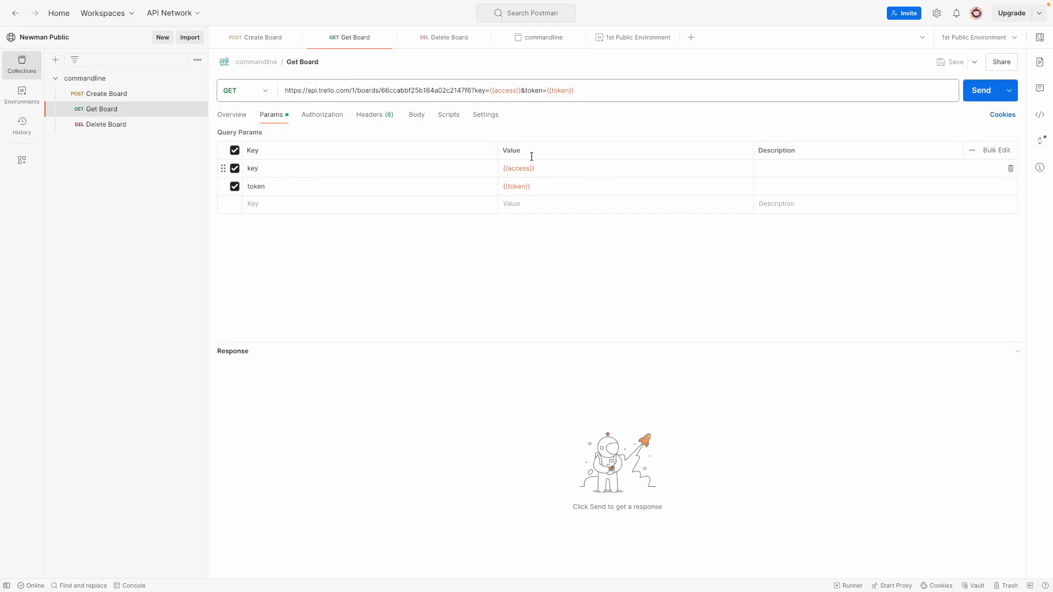
pyautogui.moveTo(514, 91)
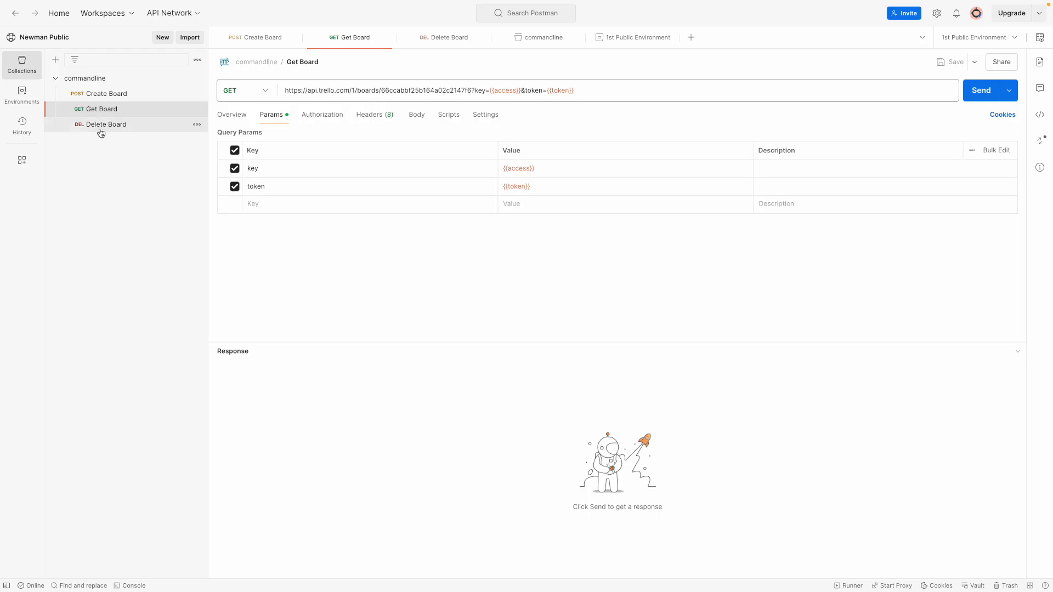
pyautogui.click(117, 78)
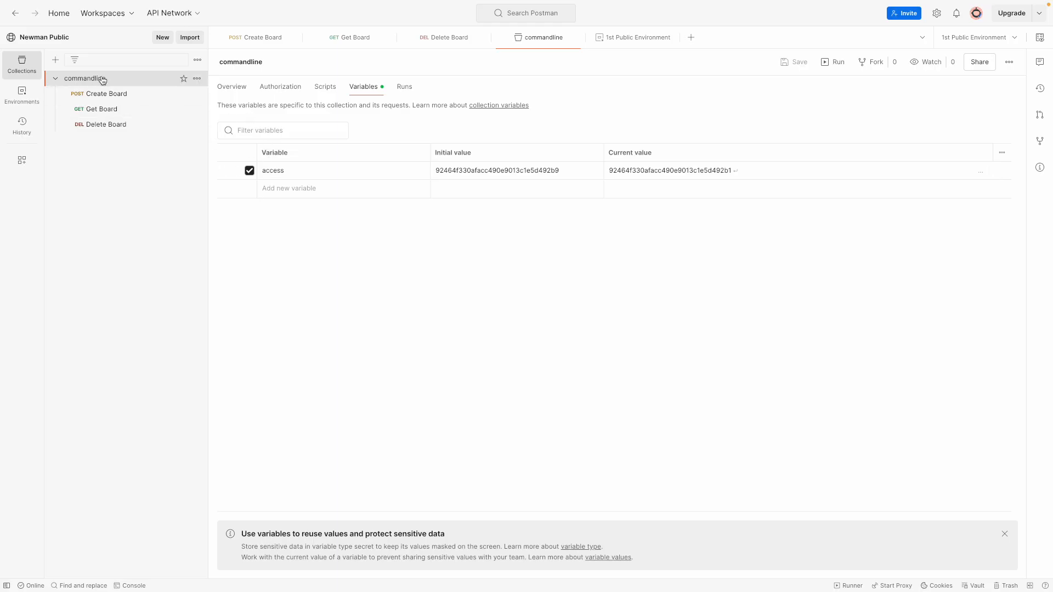
# - Create a new blank collection named 'Dummy Collection'
pyautogui.click(56, 60)
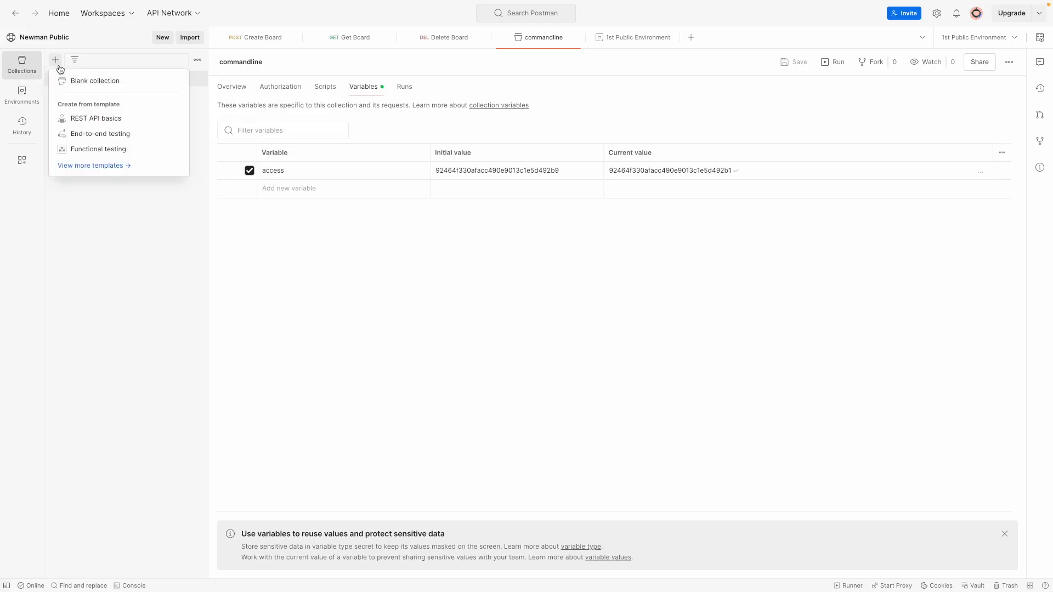
pyautogui.click(100, 83)
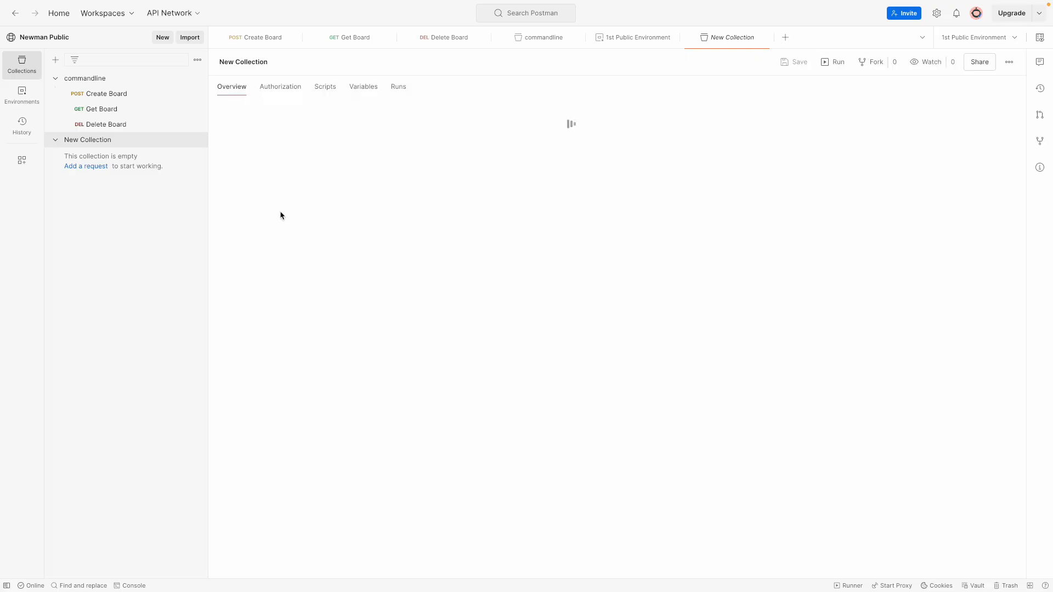
pyautogui.write('Dum')
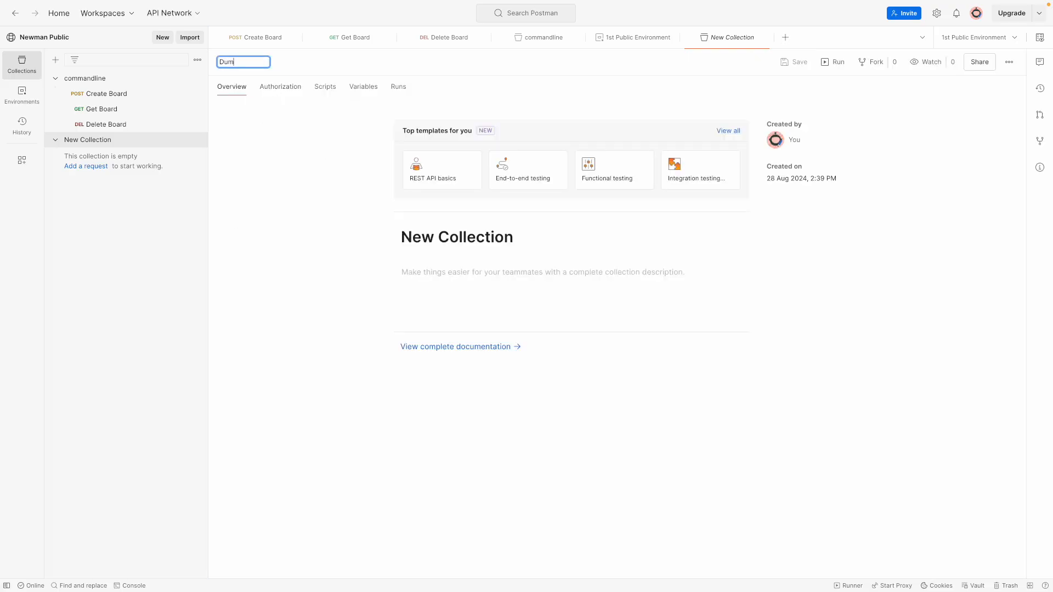
pyautogui.write('my Collection')
pyautogui.press('Return')
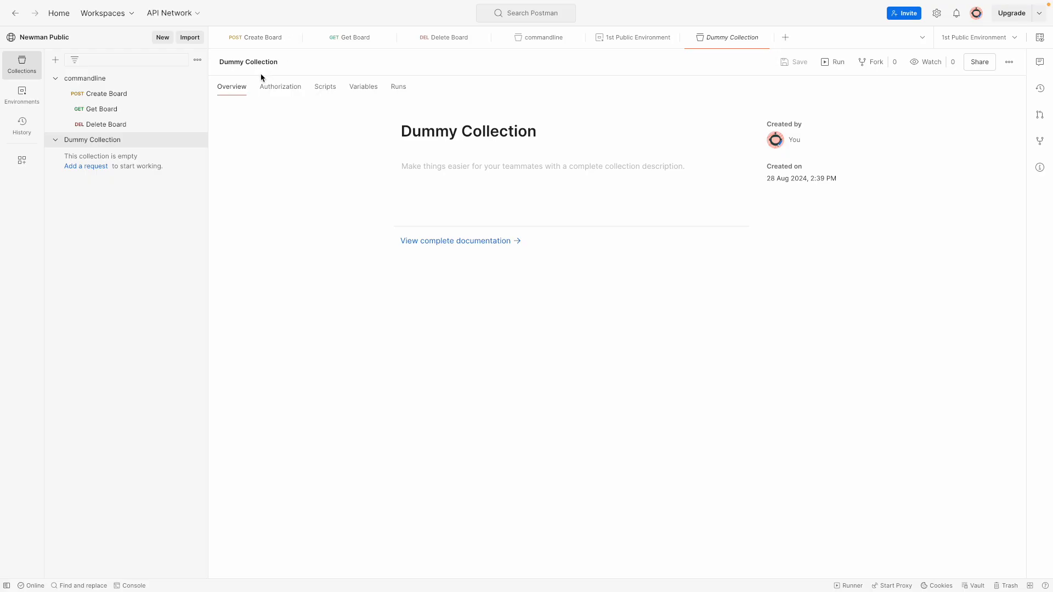
# - Close the Create Board, Get Board, Delete Board, commandline and 1st Public Environment tabs
pyautogui.click(298, 41)
pyautogui.click(297, 38)
pyautogui.click(297, 38)
pyautogui.click(297, 38)
pyautogui.click(297, 38)
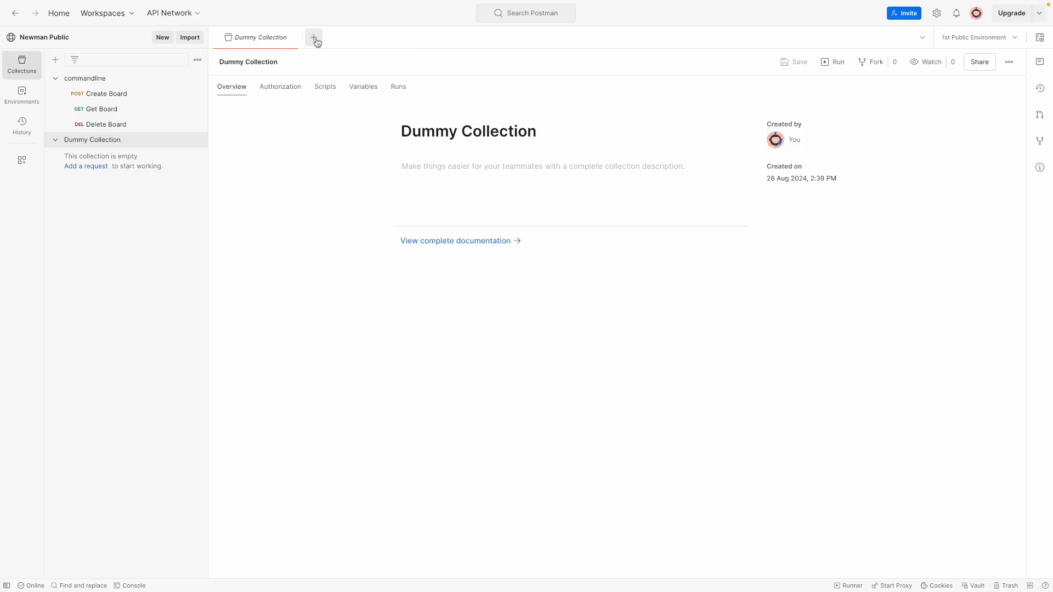
pyautogui.click(315, 39)
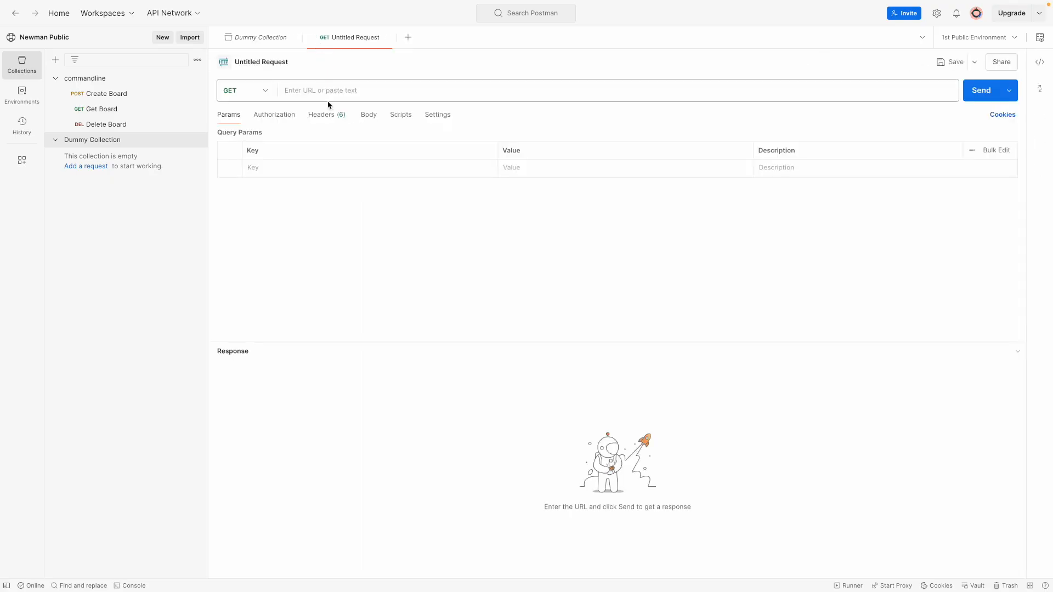
pyautogui.write('http')
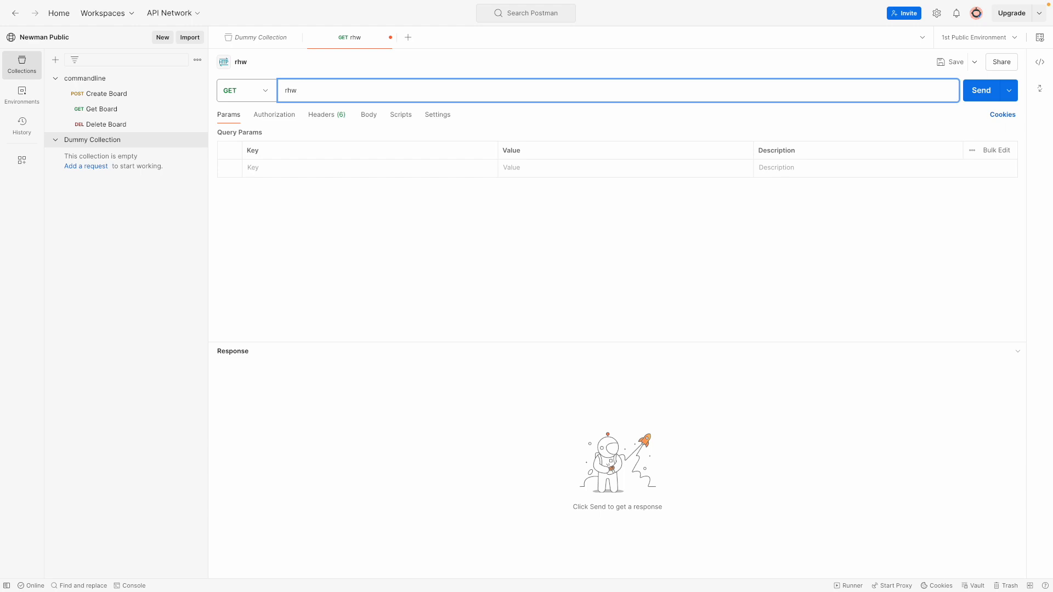
pyautogui.press('BackSpace')
pyautogui.press('BackSpace')
pyautogui.press('BackSpace')
pyautogui.press('BackSpace')
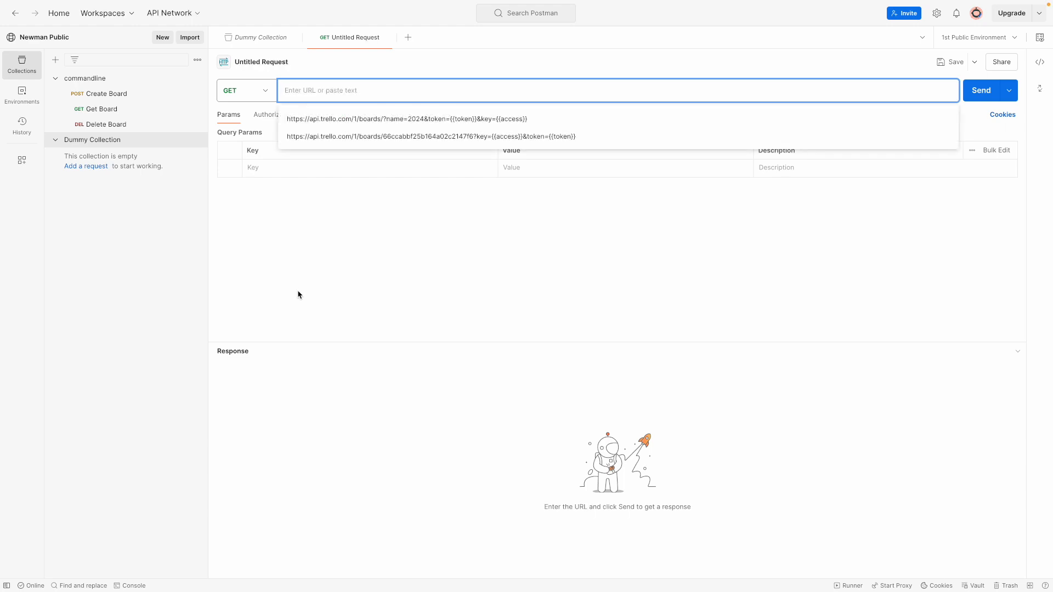
pyautogui.click(369, 119)
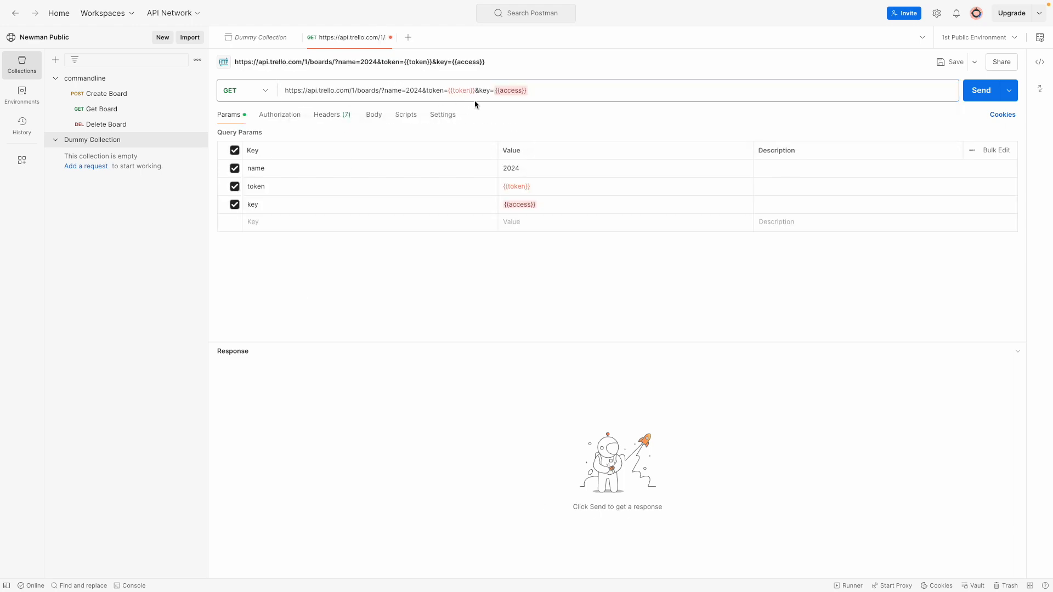
# - Review commandline's variables and the Dummy Collection, then begin saving the board request
pyautogui.moveTo(472, 92)
pyautogui.doubleClick(524, 207)
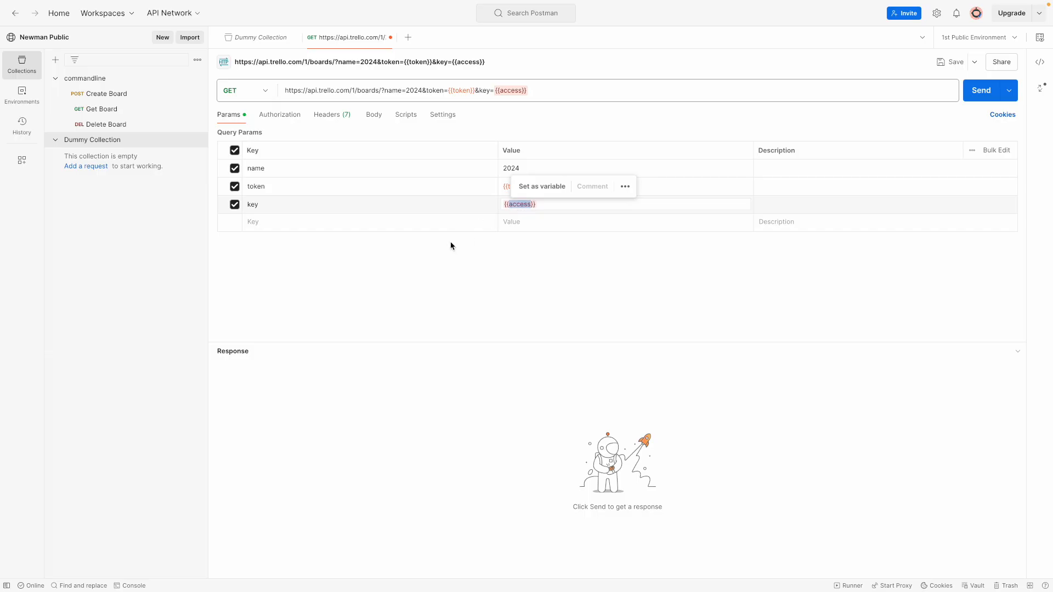
pyautogui.click(119, 79)
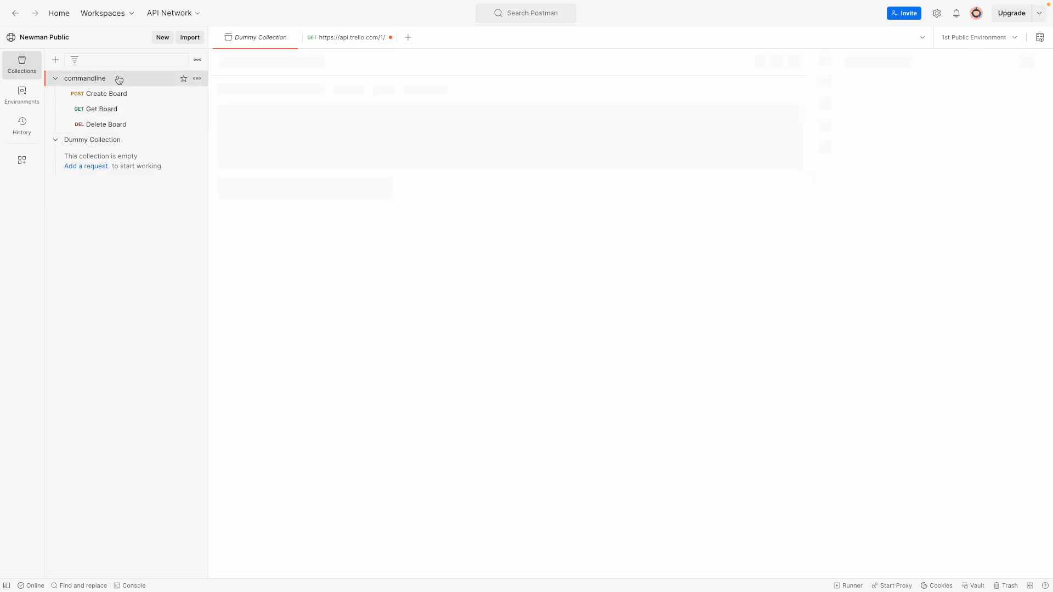
pyautogui.click(366, 88)
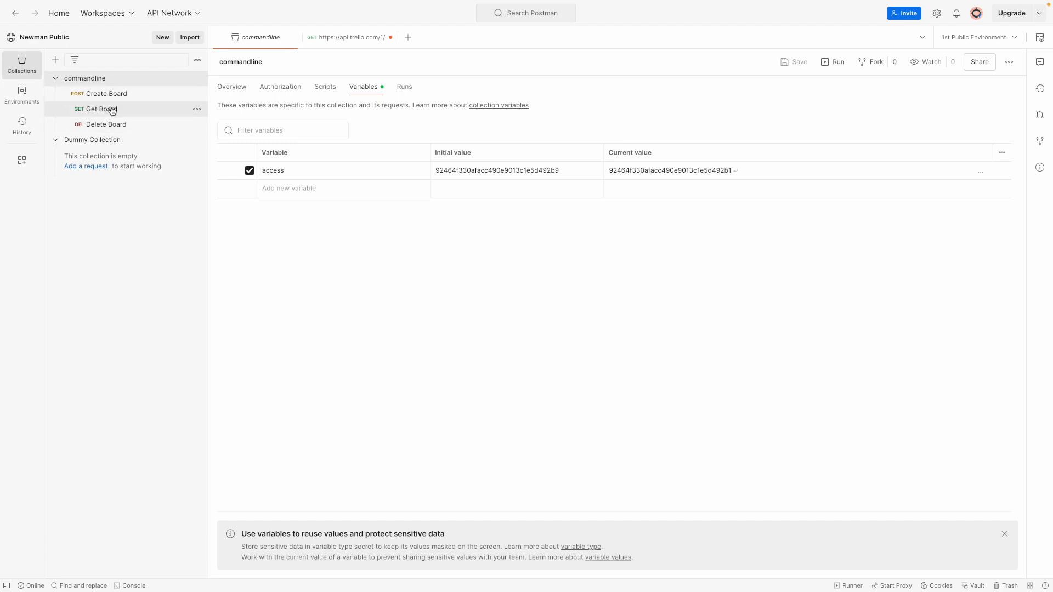
pyautogui.click(110, 141)
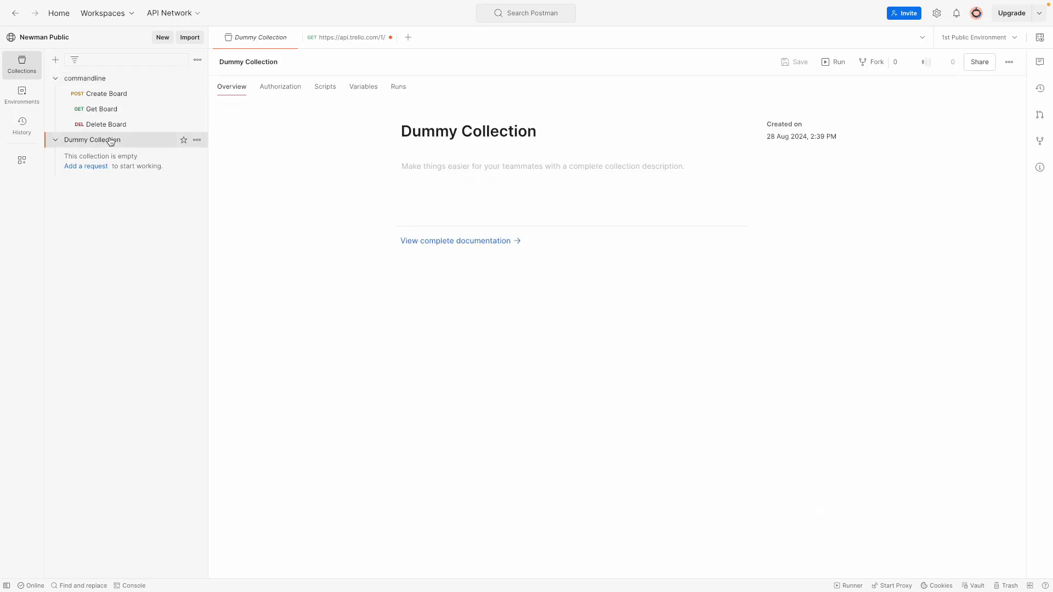
pyautogui.click(361, 42)
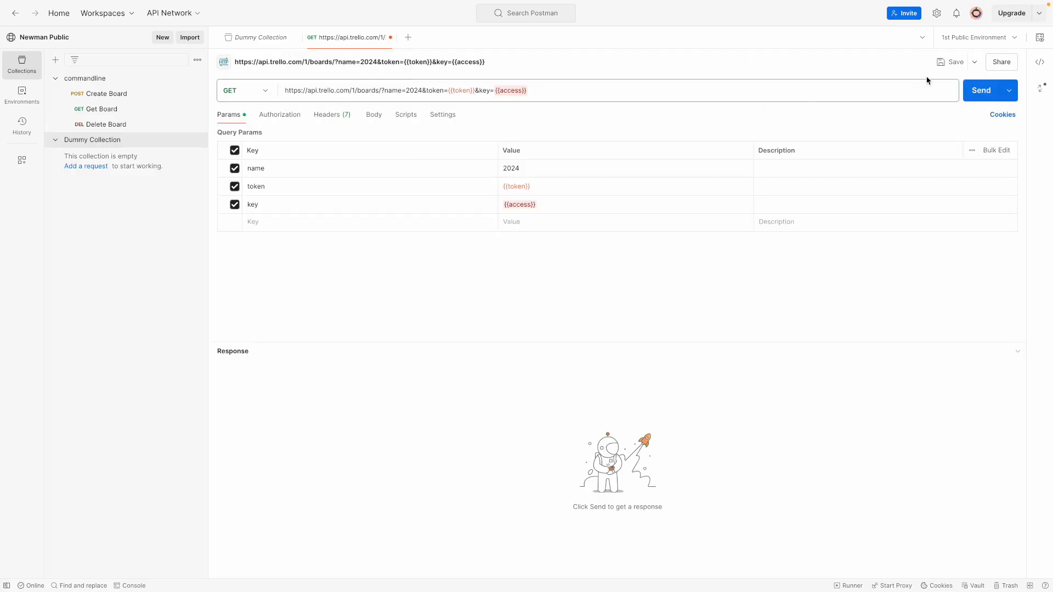
pyautogui.click(950, 62)
# - Save the request as 'Get Dummy' in Dummy Collection and view its query parameters
pyautogui.click(392, 105)
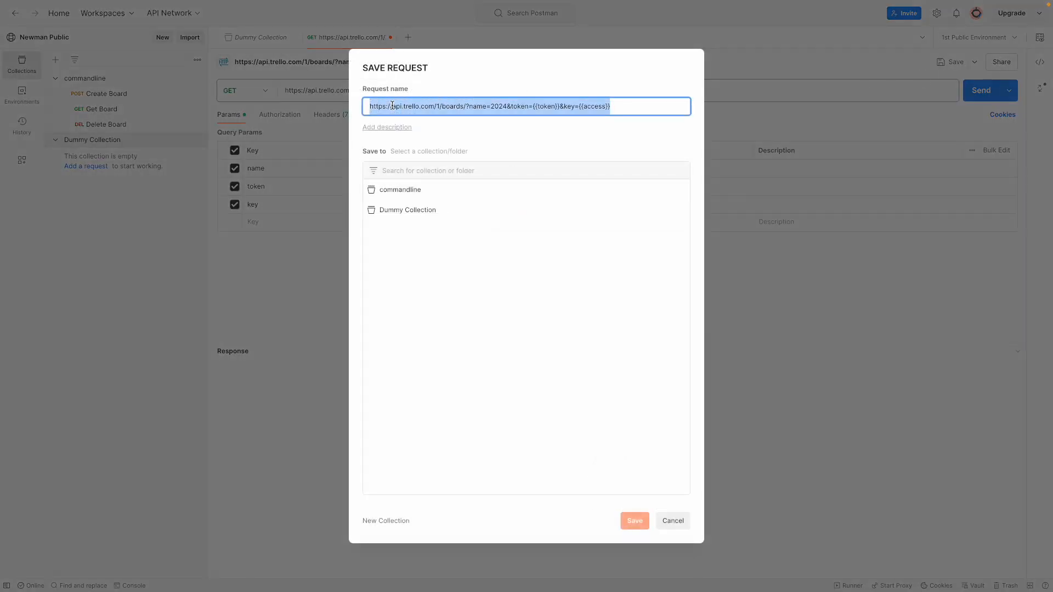
pyautogui.write('G')
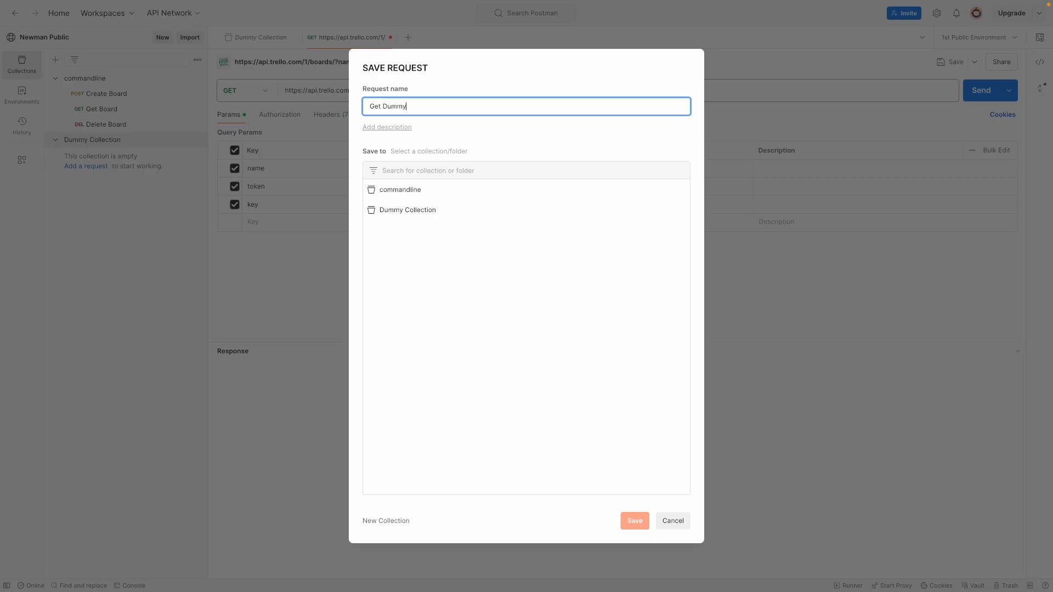
pyautogui.write('et Dummy')
pyautogui.click(408, 210)
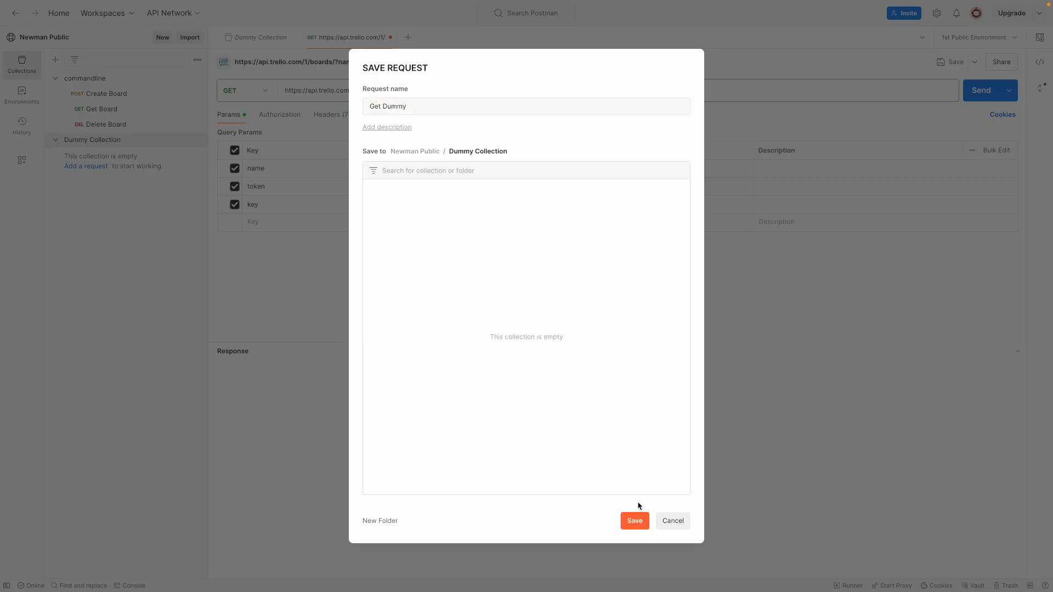
pyautogui.click(635, 521)
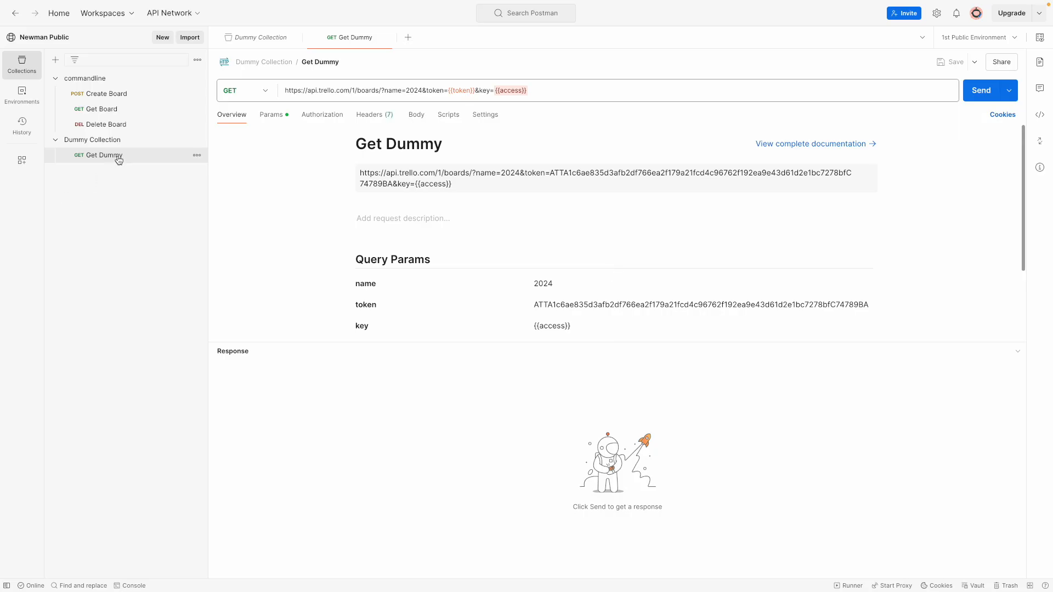
pyautogui.click(272, 115)
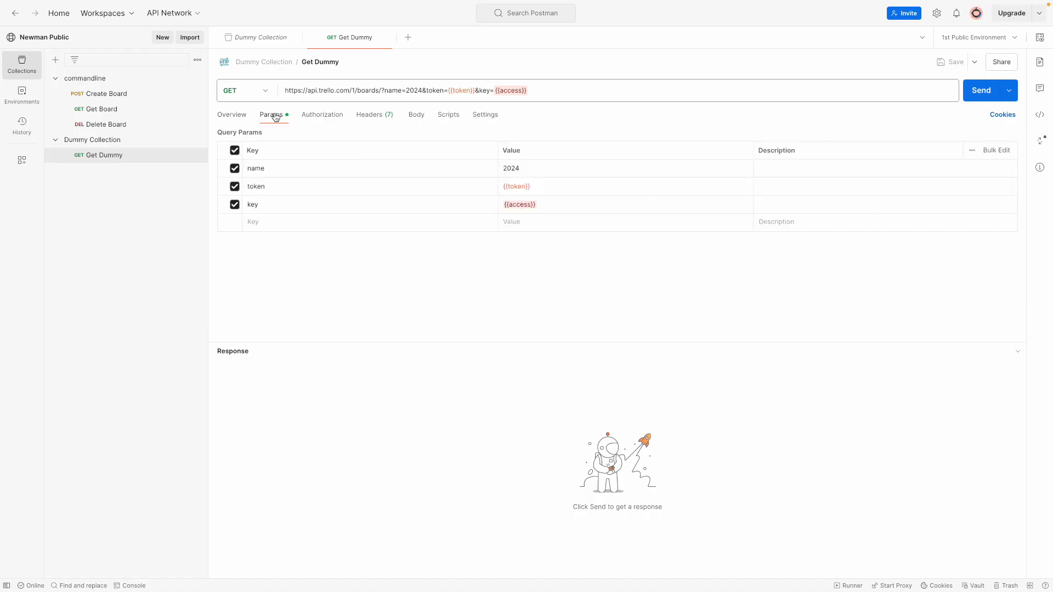
pyautogui.moveTo(519, 206)
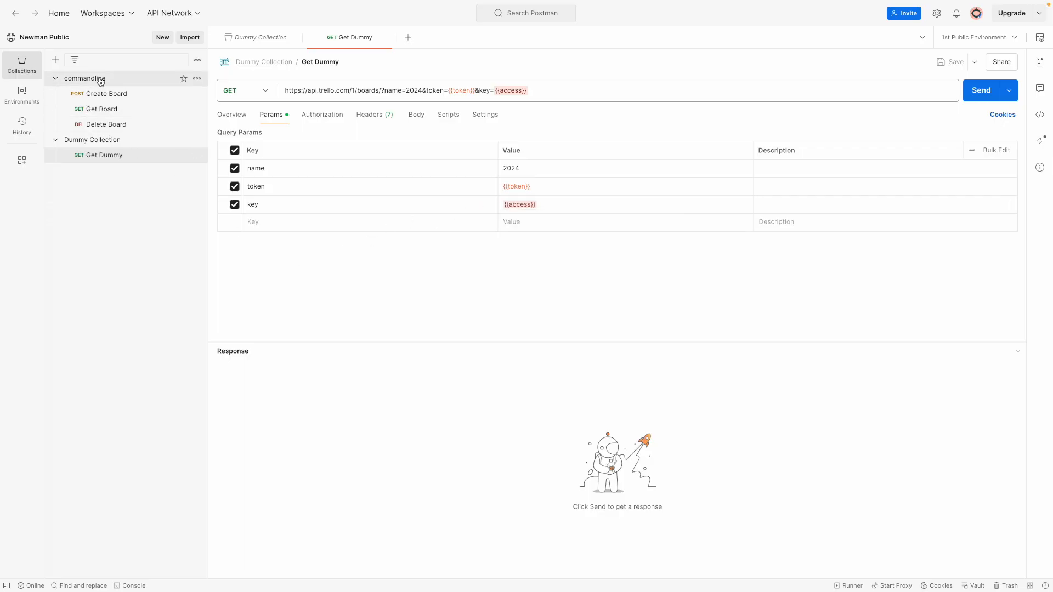
# - Compare the commandline collection's variables with Dummy Collection and the active environment
pyautogui.hotkey('ctrl', 'Left')
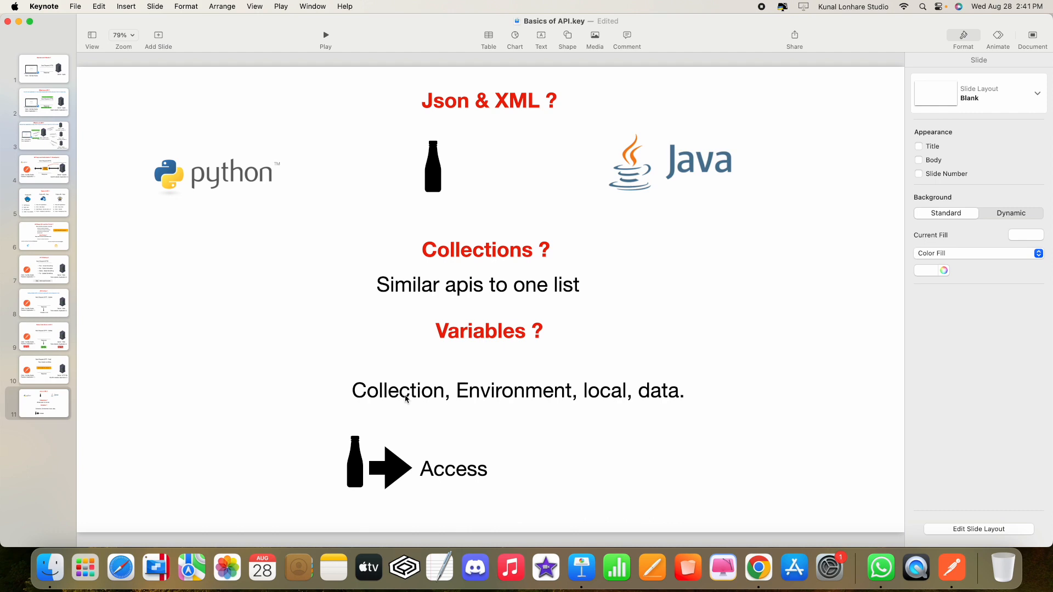
pyautogui.hotkey('ctrl', 'Right')
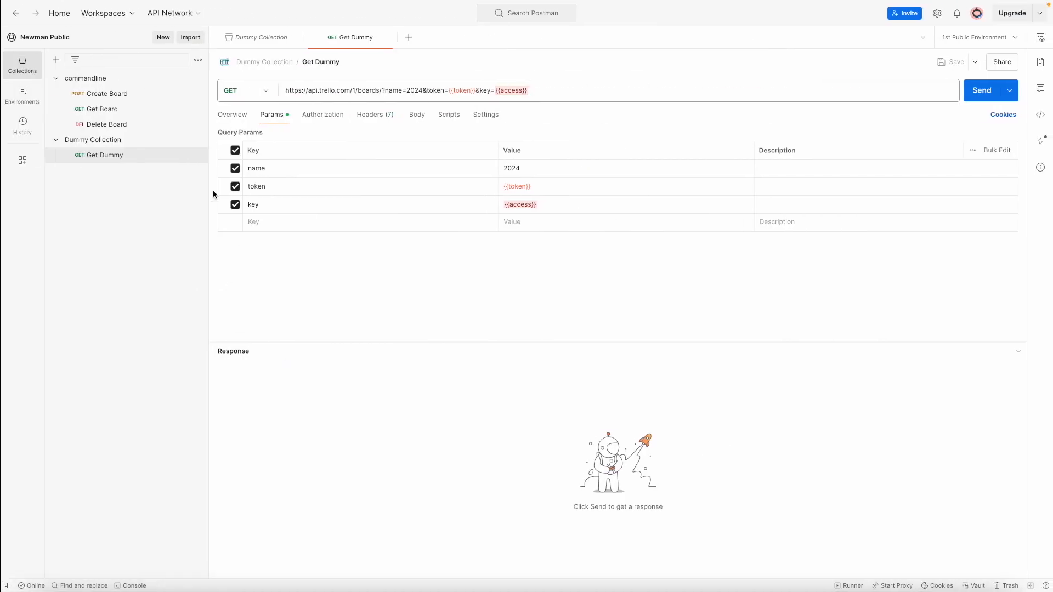
pyautogui.click(117, 82)
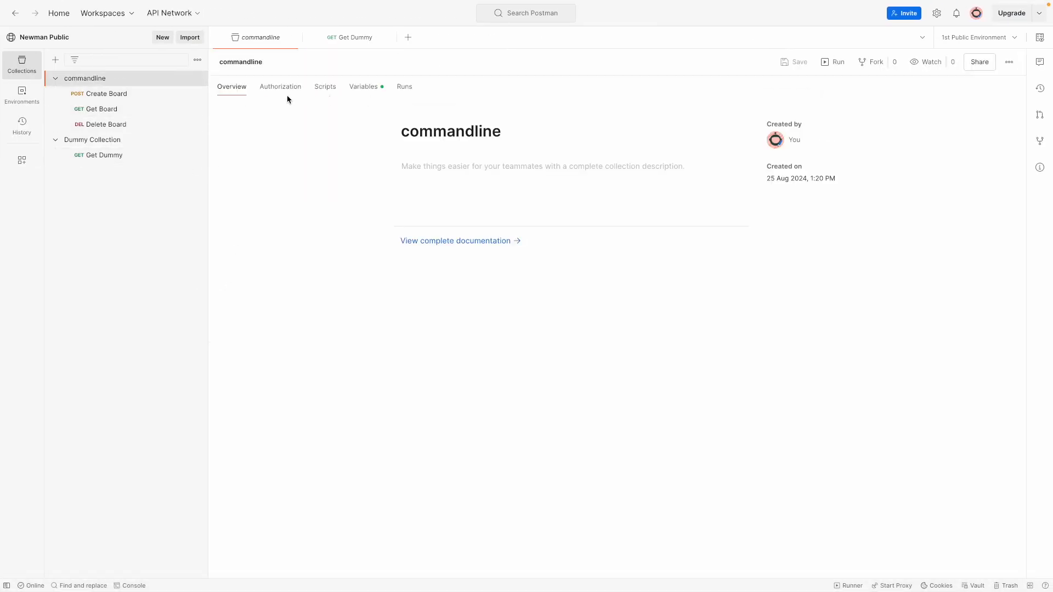
pyautogui.click(363, 88)
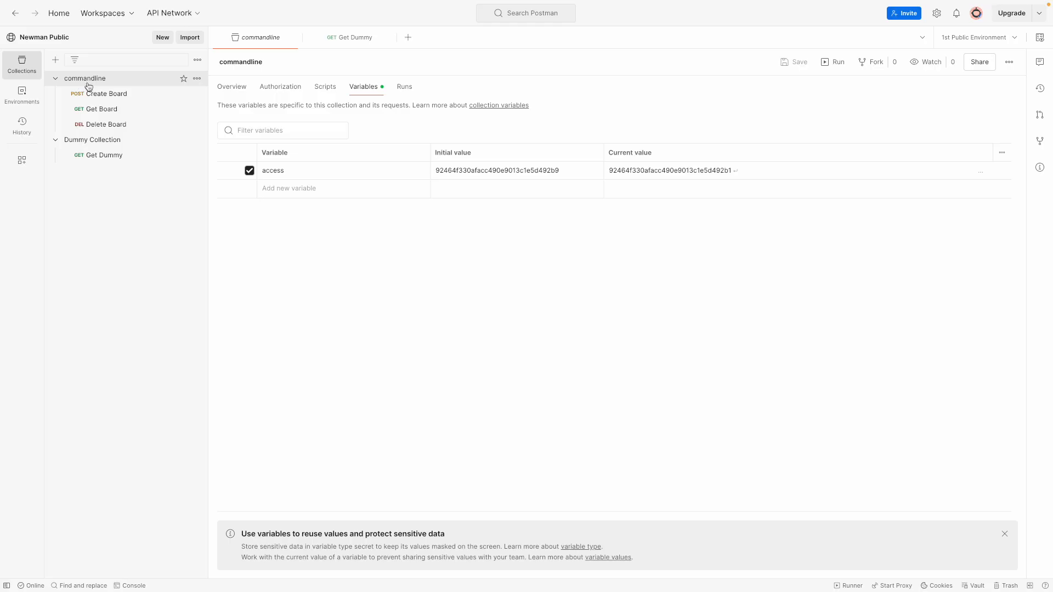
pyautogui.click(122, 144)
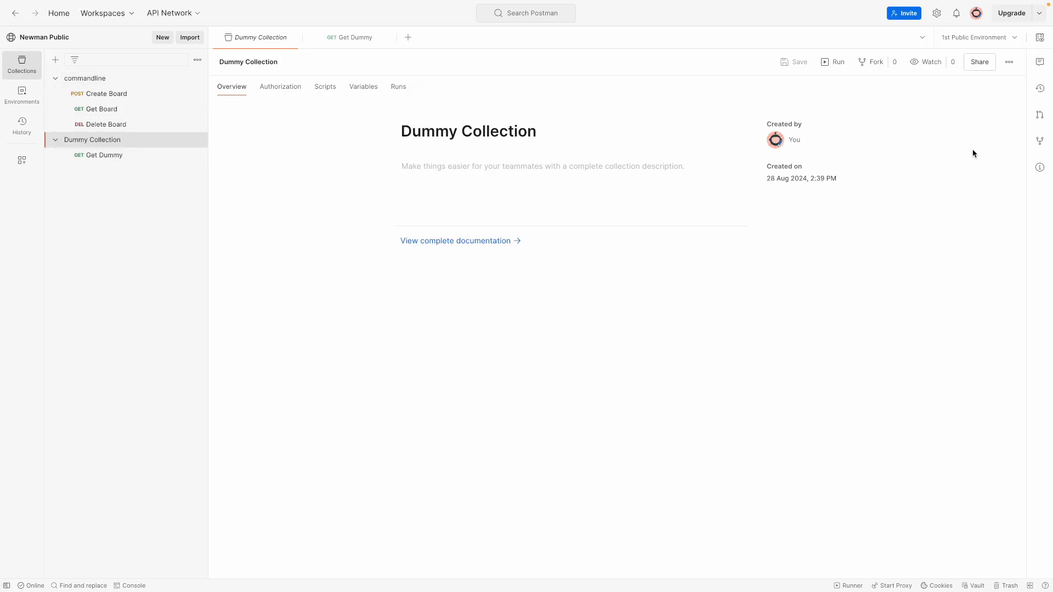
pyautogui.click(1035, 42)
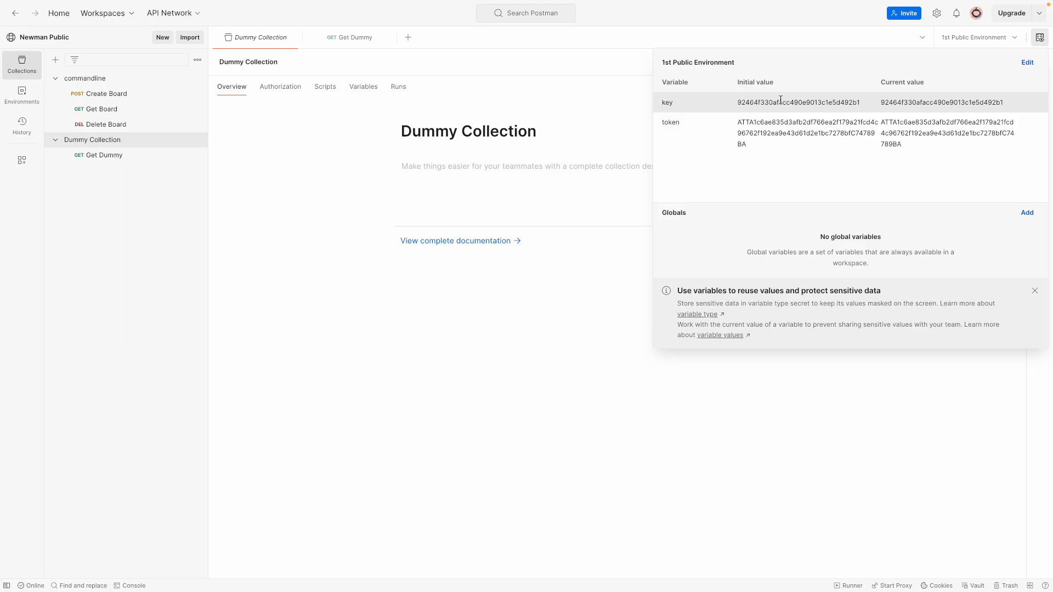
pyautogui.click(349, 297)
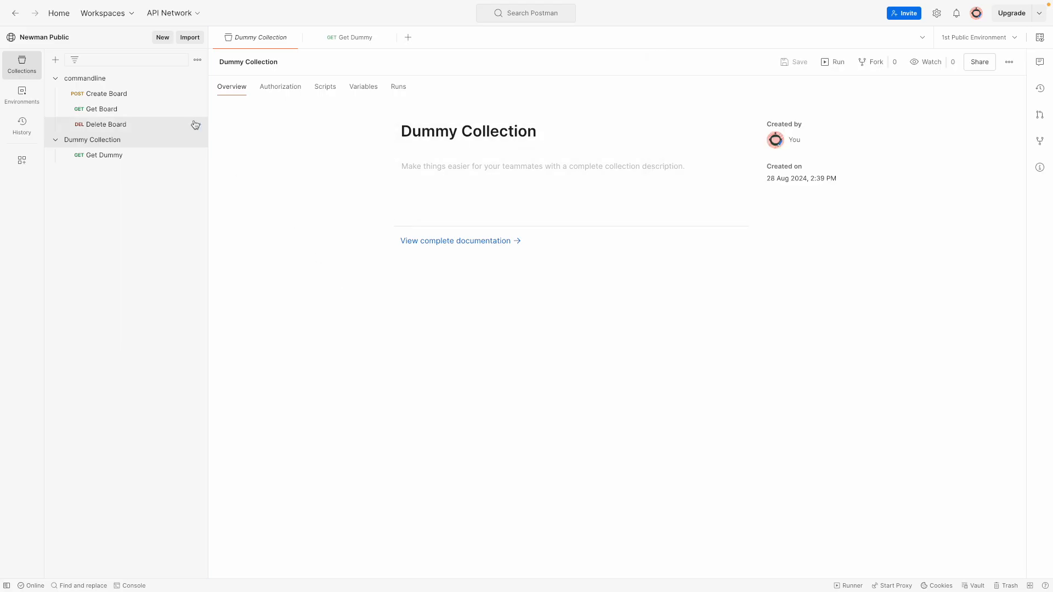
# - Copy the commandline access variable's initial value and reopen the Get Dummy request
pyautogui.click(144, 83)
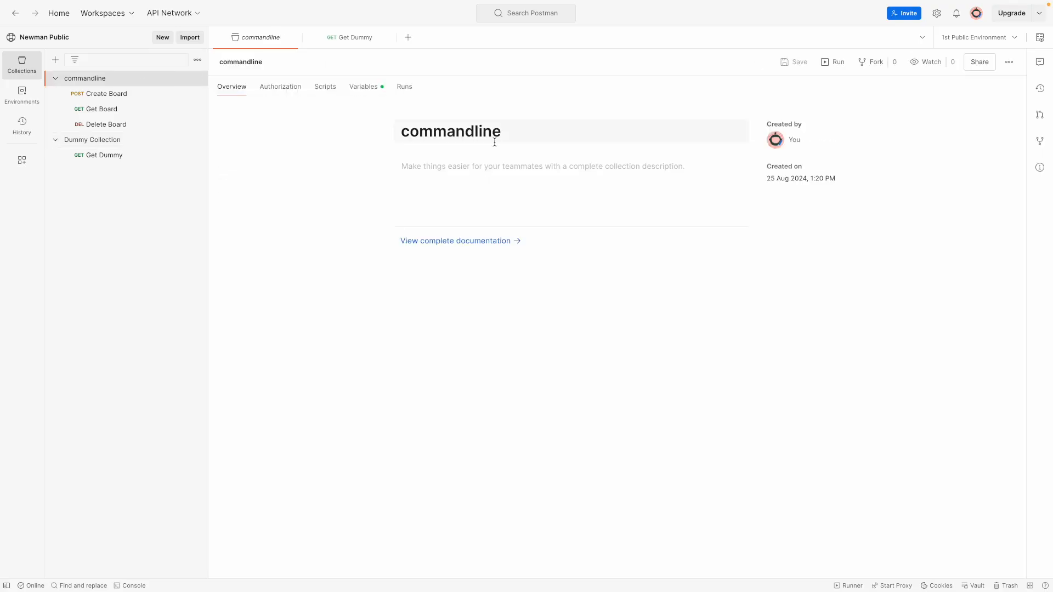
pyautogui.click(382, 94)
pyautogui.click(475, 170)
pyautogui.doubleClick(475, 170)
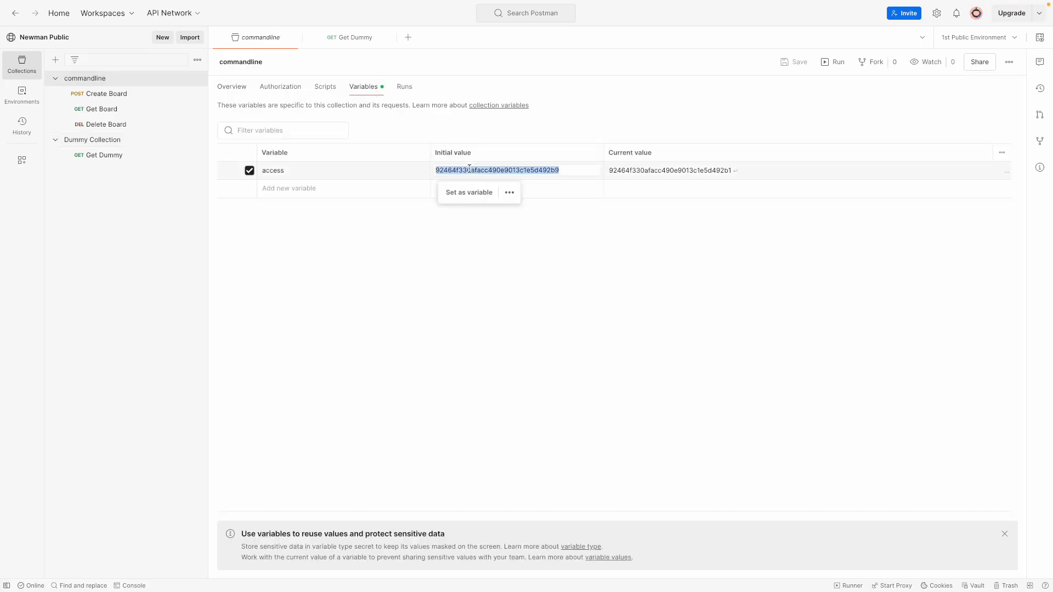
pyautogui.rightClick(473, 171)
pyautogui.click(499, 233)
pyautogui.click(323, 249)
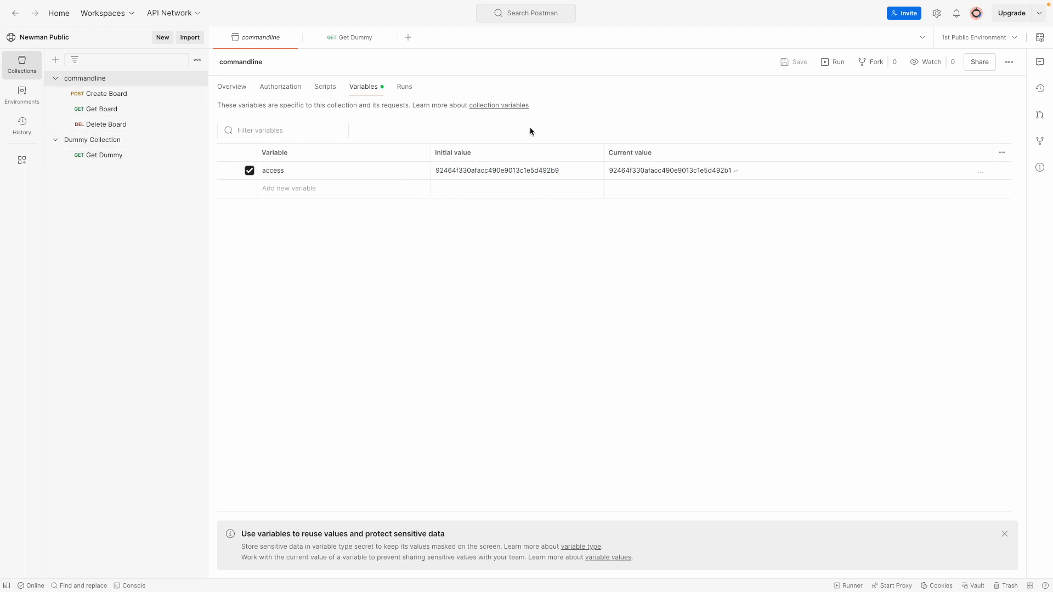
pyautogui.click(117, 155)
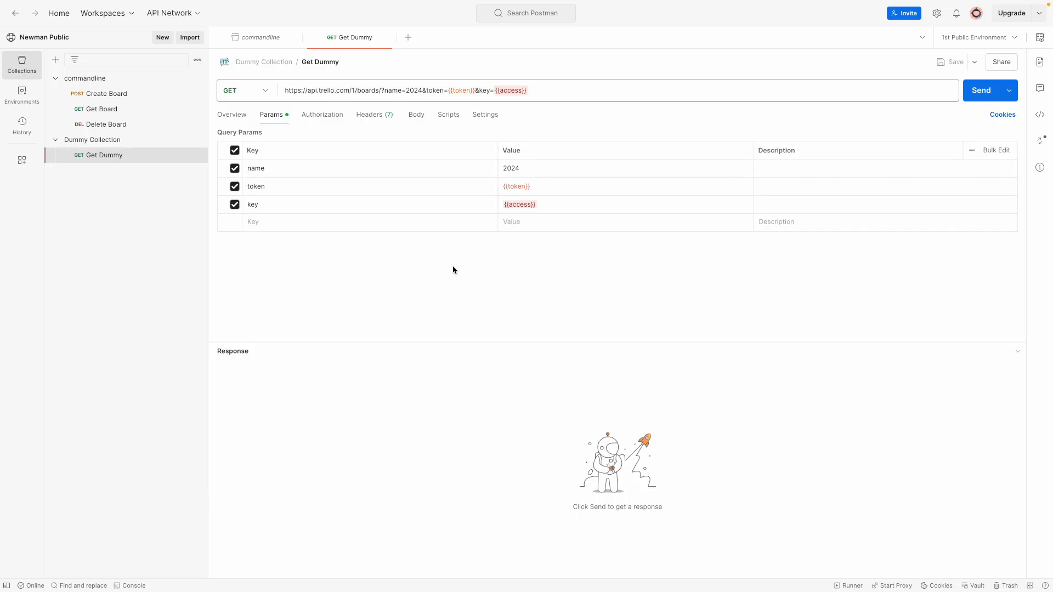
# - Add an 'access' variable with the pasted API key to 1st Public Environment and save
pyautogui.click(1041, 39)
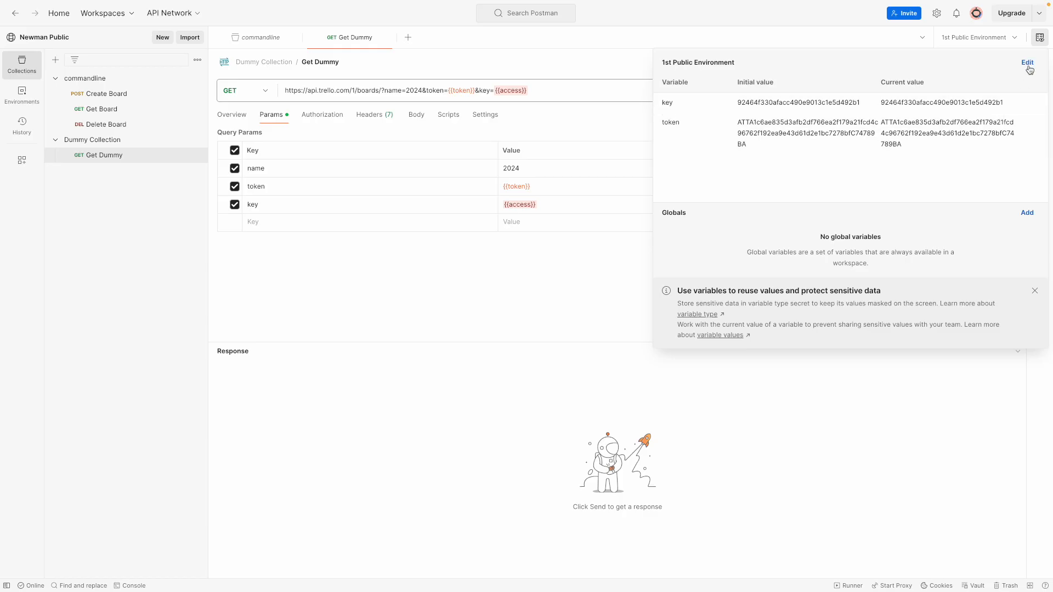
pyautogui.click(1027, 63)
pyautogui.click(565, 160)
pyautogui.hotkey('ctrl', 'v')
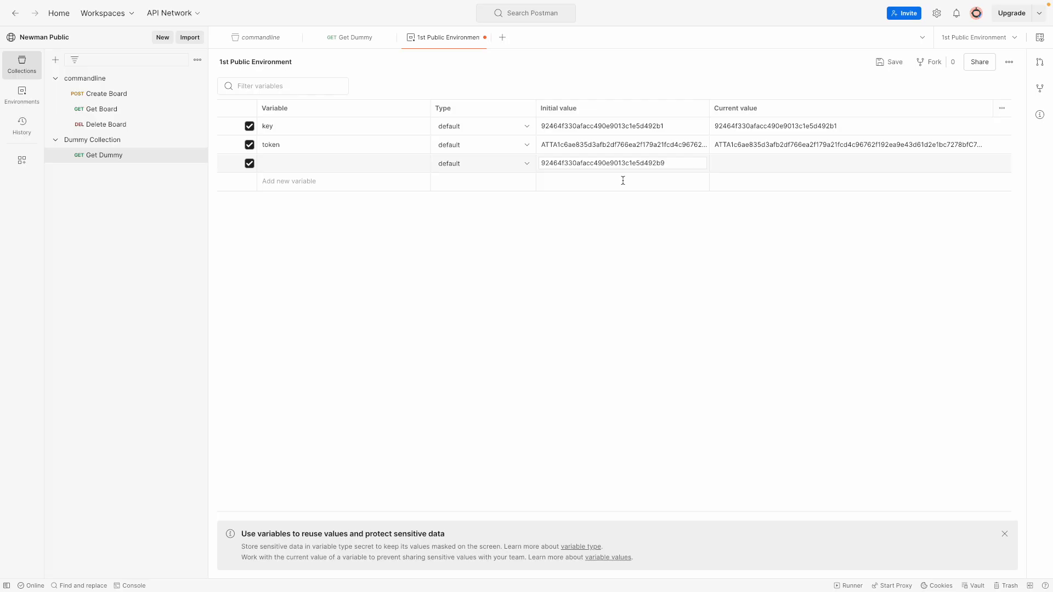
pyautogui.click(279, 164)
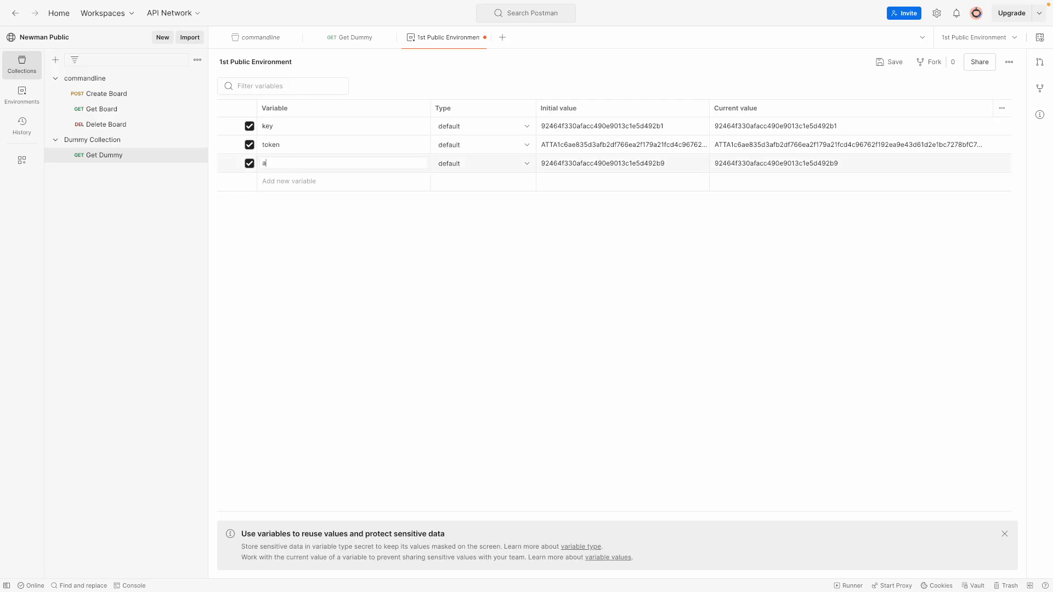
pyautogui.click(315, 250)
pyautogui.click(884, 63)
pyautogui.click(344, 39)
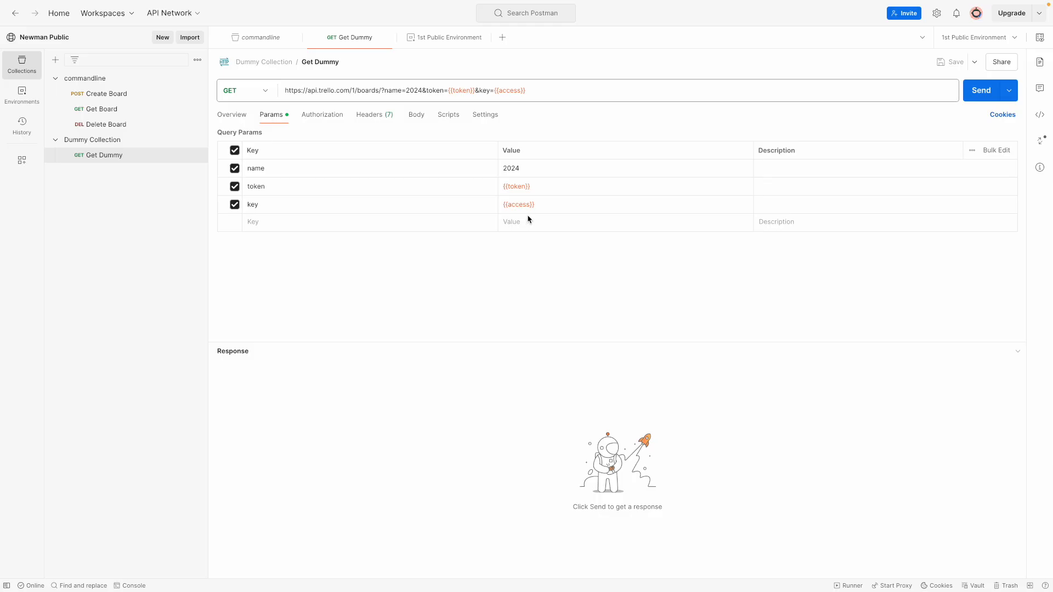
# - Confirm {{access}} now resolves and inspect its value in the environment preview
pyautogui.moveTo(517, 204)
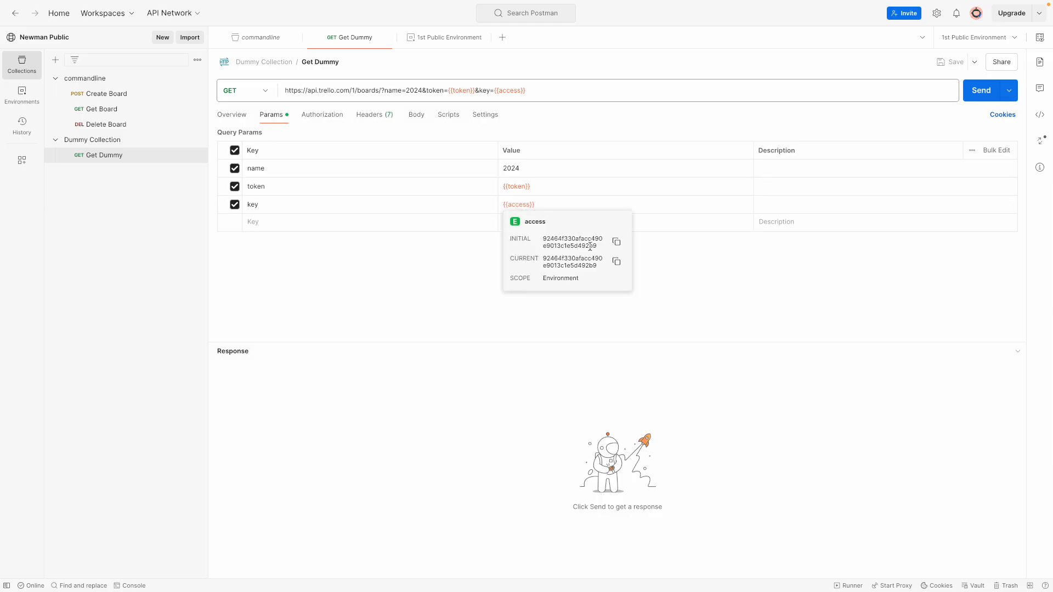
pyautogui.moveTo(589, 246); pyautogui.dragTo(597, 246)
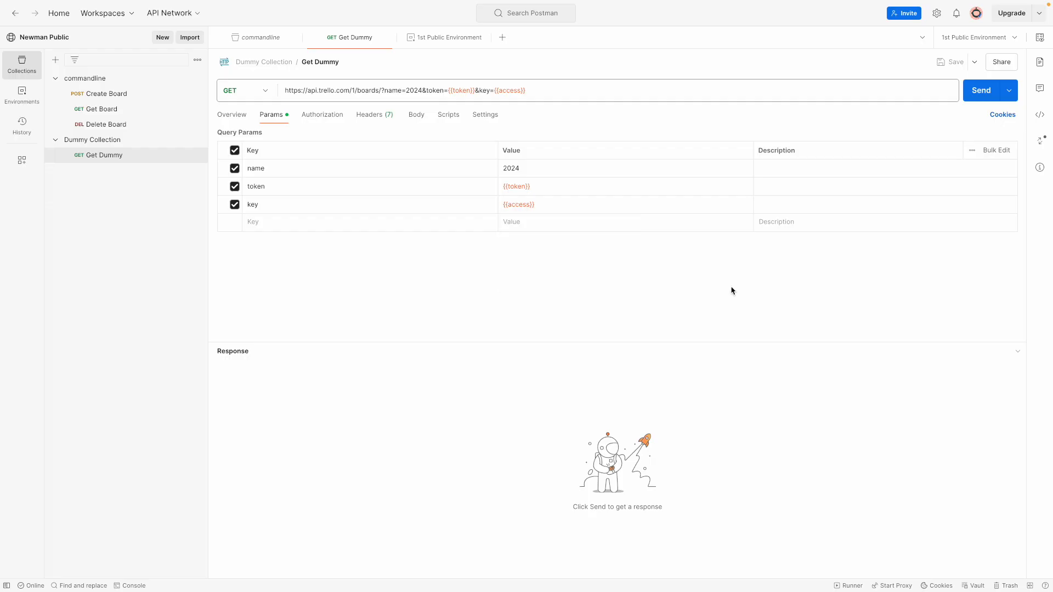
pyautogui.click(1039, 37)
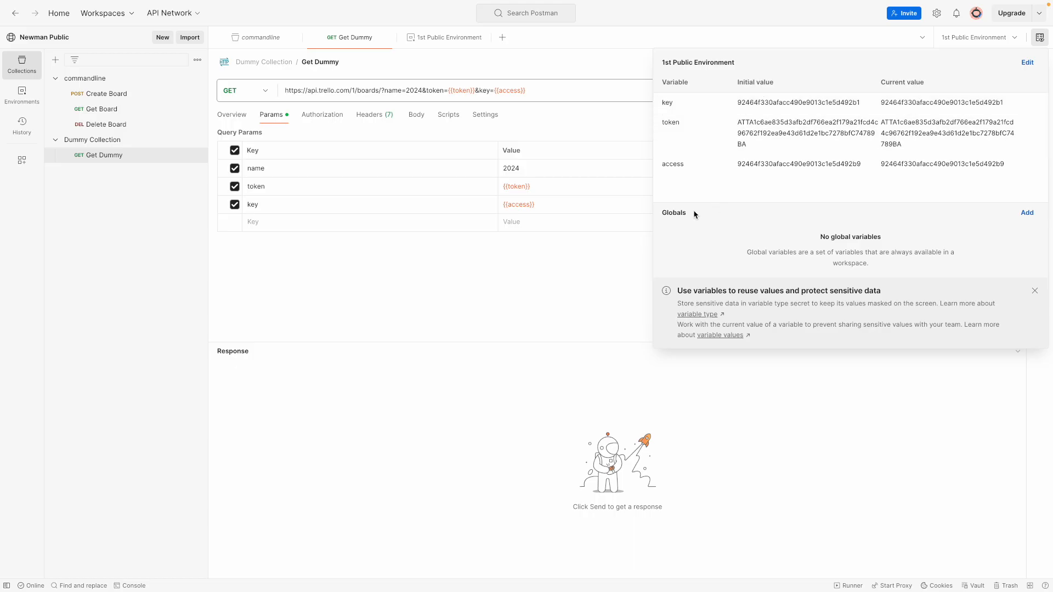
pyautogui.click(368, 285)
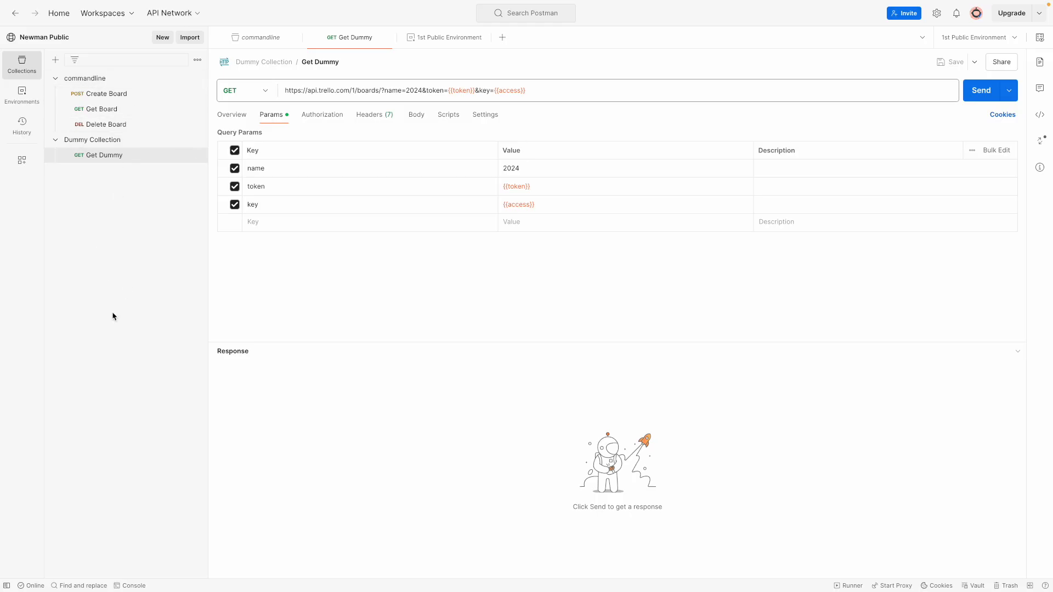
# - Compare commandline's variables with the 1st Public Environment's key, token and access
pyautogui.click(116, 80)
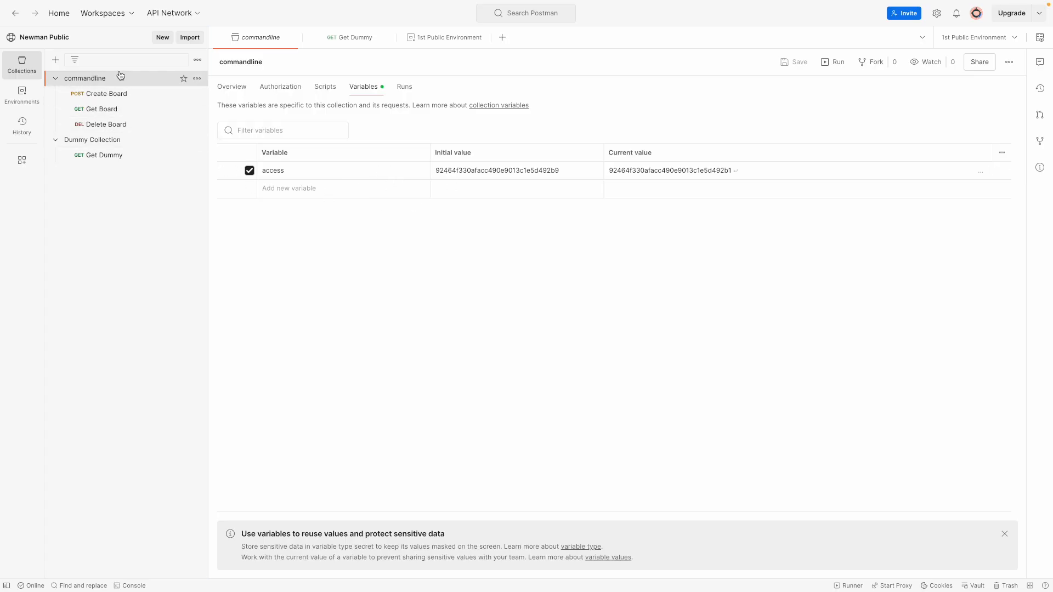
pyautogui.click(126, 141)
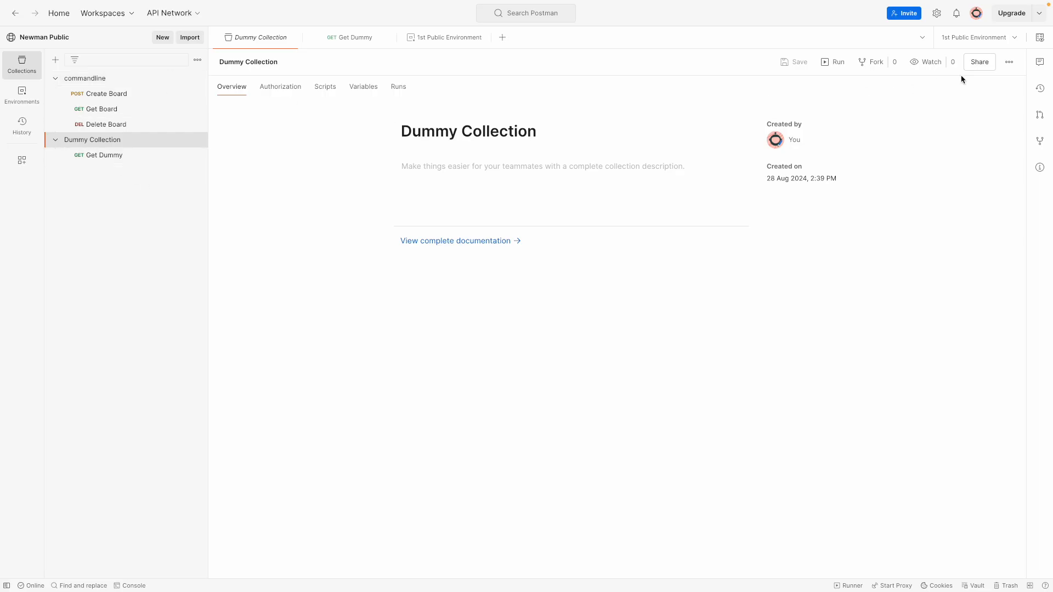
pyautogui.click(1037, 39)
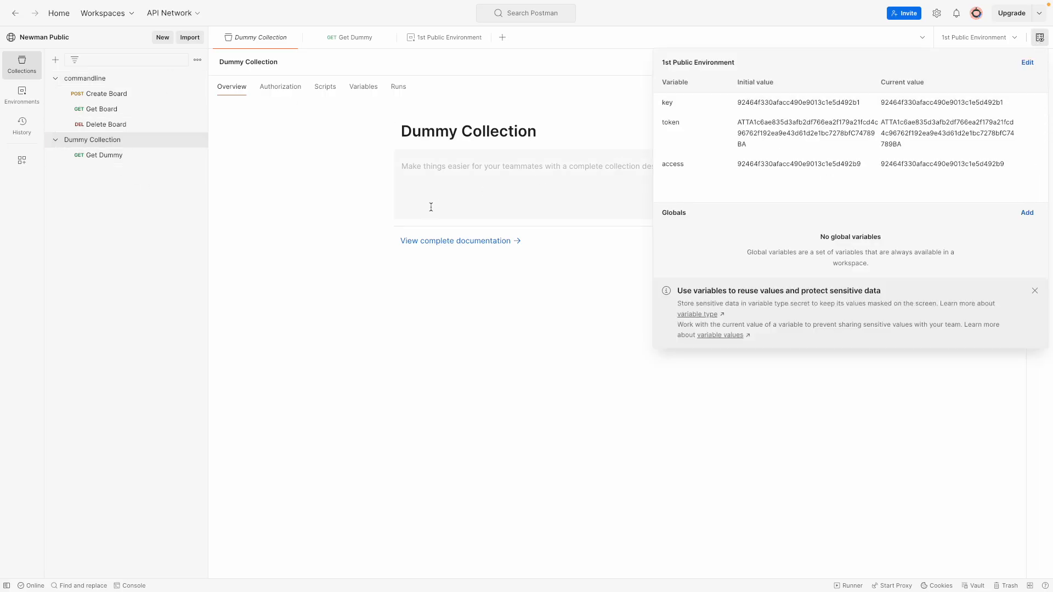
pyautogui.click(320, 273)
pyautogui.click(110, 79)
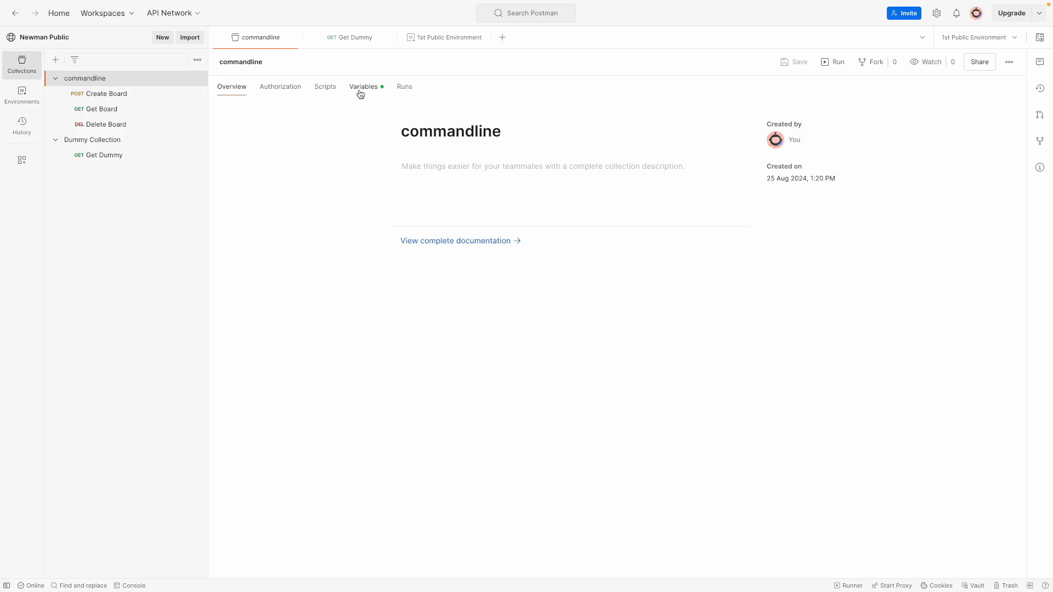
pyautogui.click(376, 91)
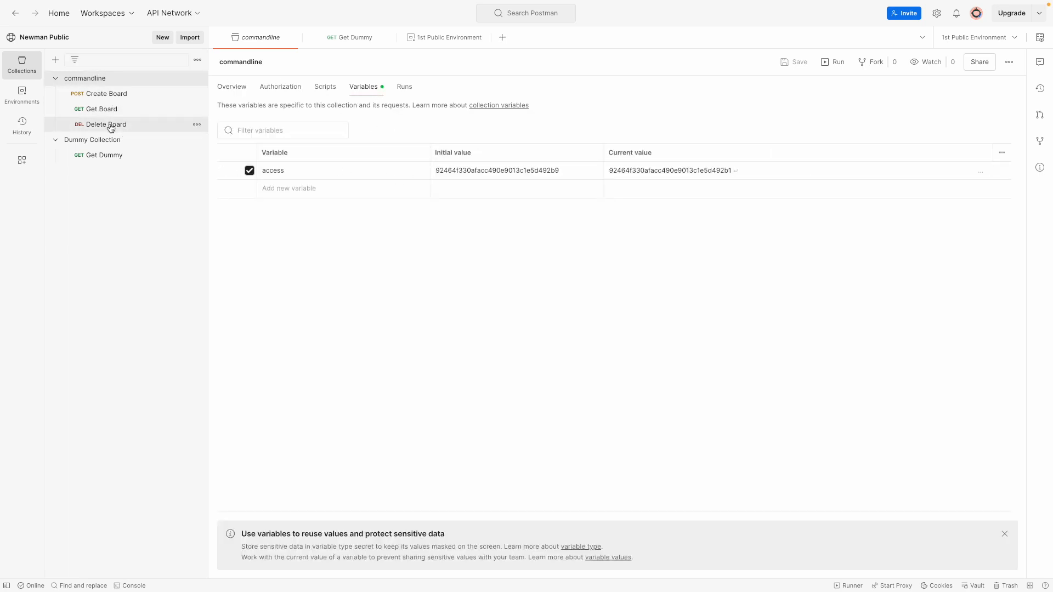
pyautogui.click(136, 141)
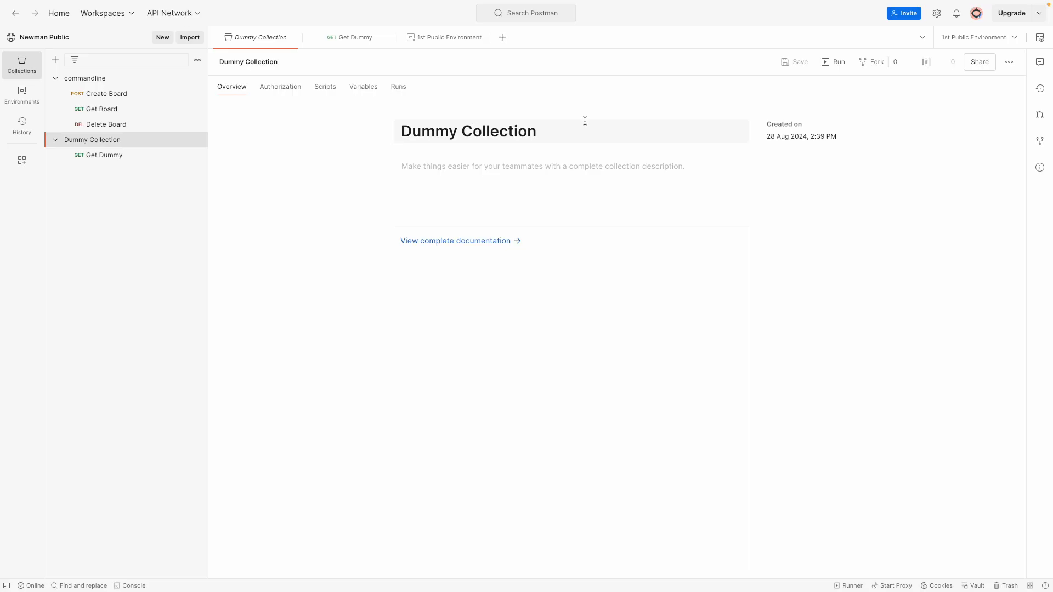
pyautogui.click(1039, 37)
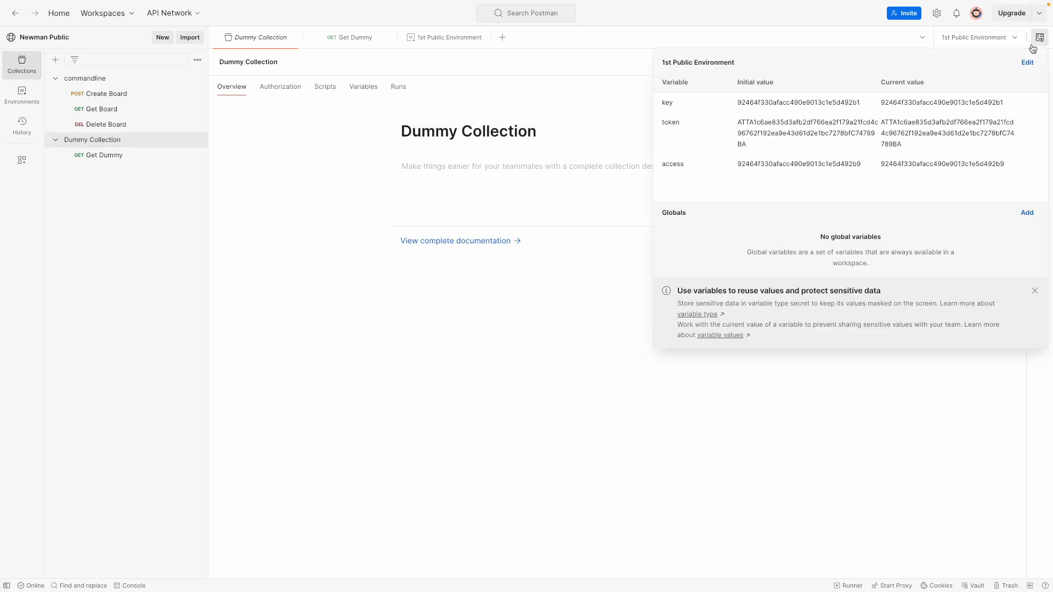
pyautogui.click(296, 262)
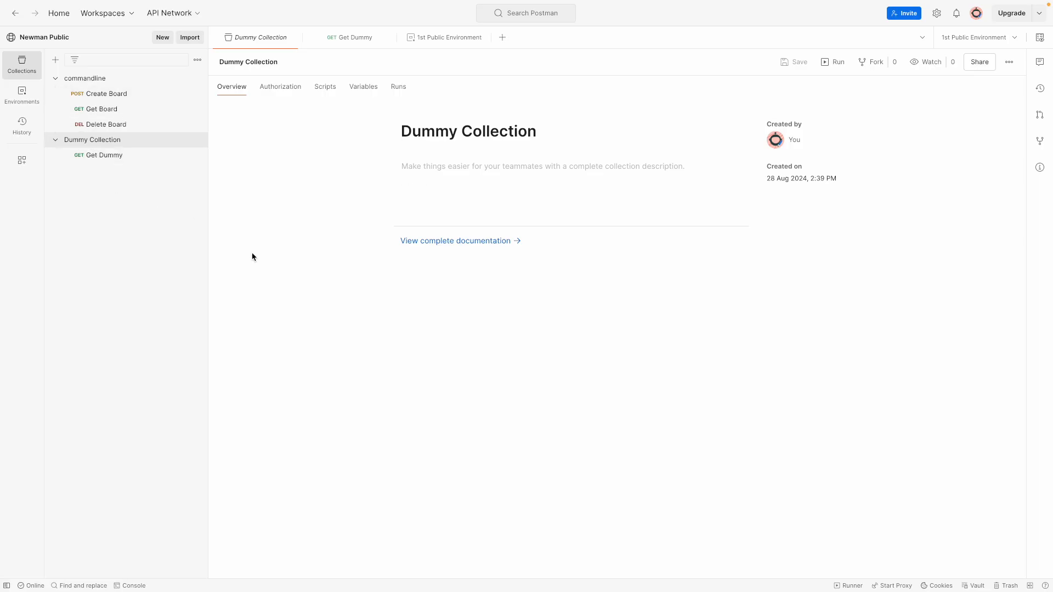
# - Review the slide, highlighting the words 'local' and 'data'
pyautogui.hotkey('ctrl', 'Left')
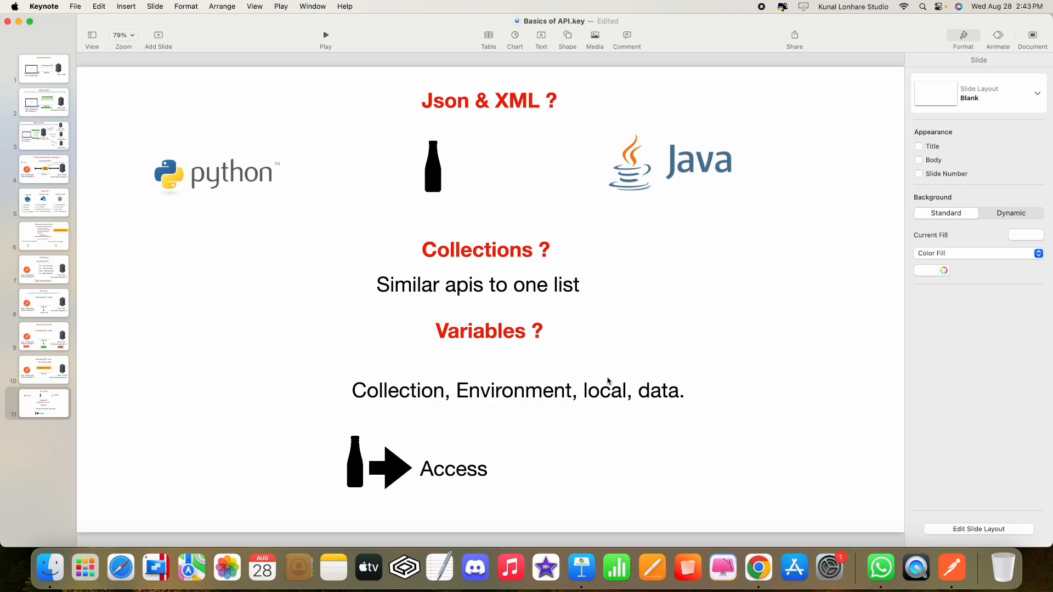
pyautogui.doubleClick(607, 392)
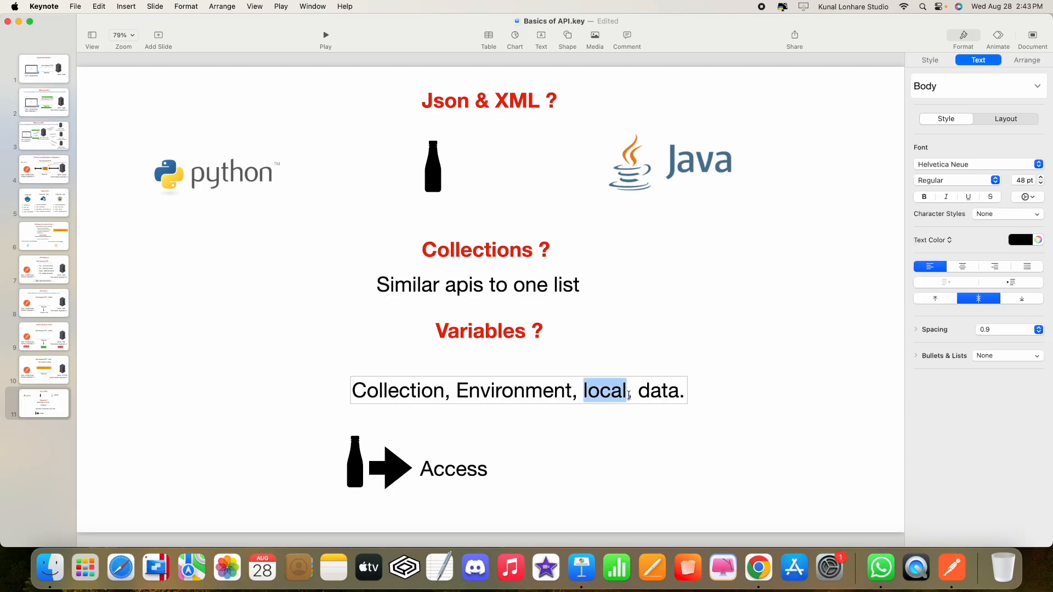
pyautogui.doubleClick(655, 392)
pyautogui.click(714, 365)
# - Back in Postman, open the commandline collection overview and its actions menu
pyautogui.hotkey('ctrl', 'Right')
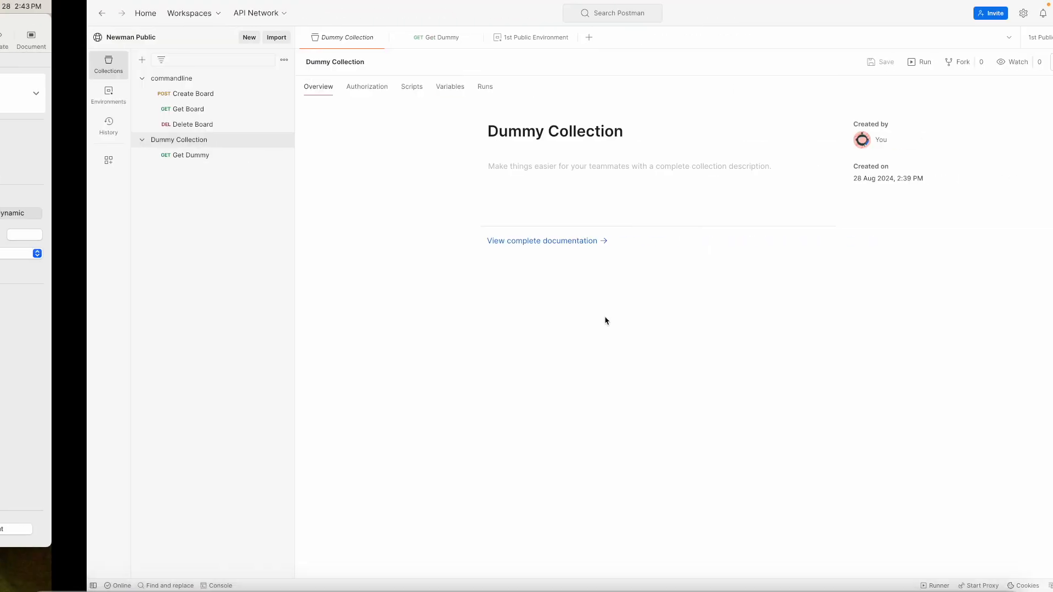
pyautogui.click(103, 79)
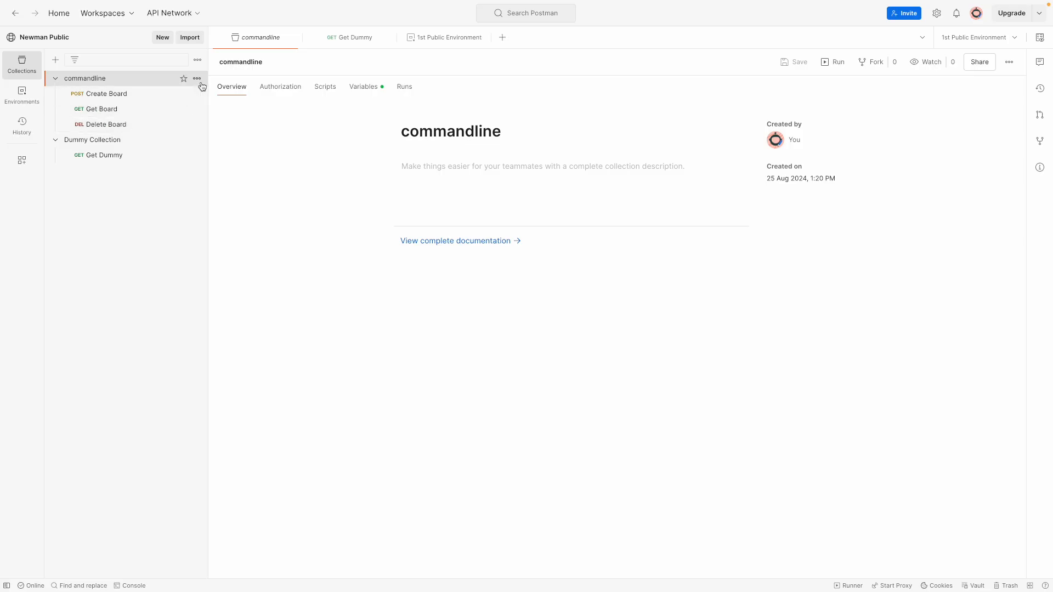
pyautogui.click(197, 79)
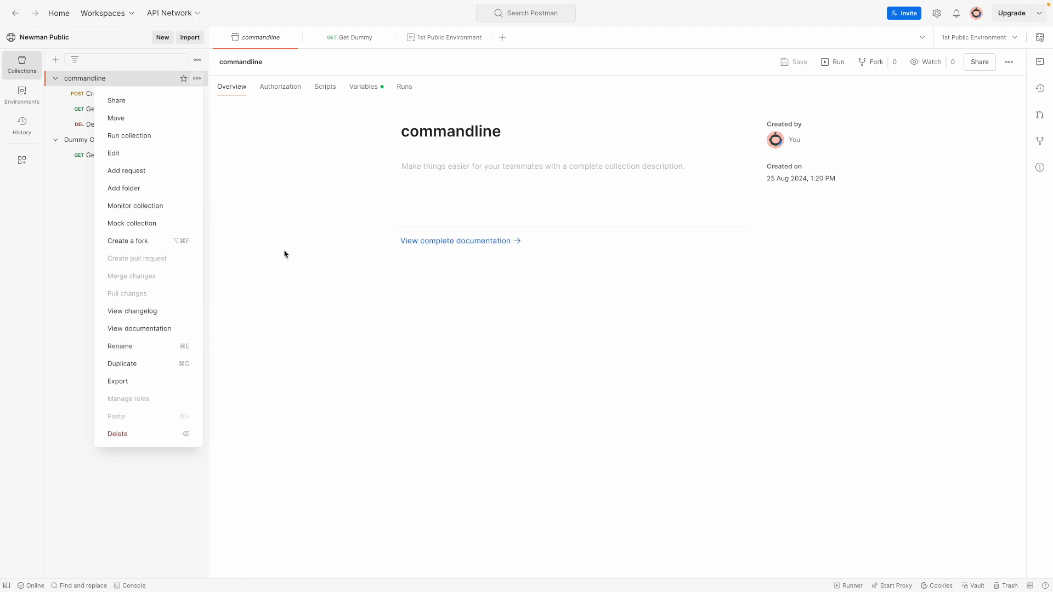
# - Run the commandline collection for 2 iterations; every request returns 401 Unauthorized
pyautogui.click(137, 136)
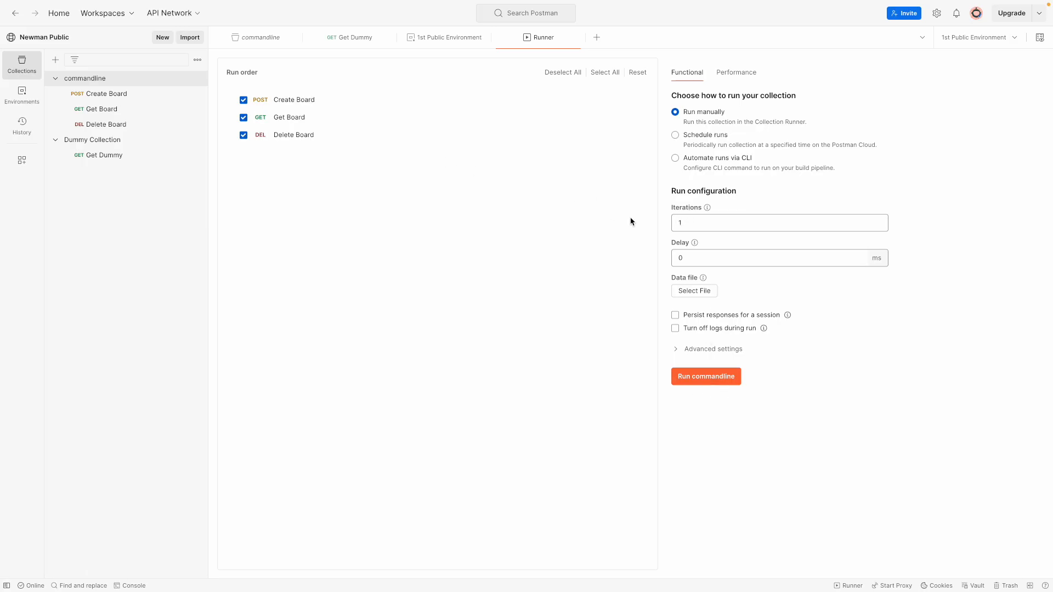
pyautogui.doubleClick(674, 221)
pyautogui.write('2')
pyautogui.click(550, 272)
pyautogui.click(724, 379)
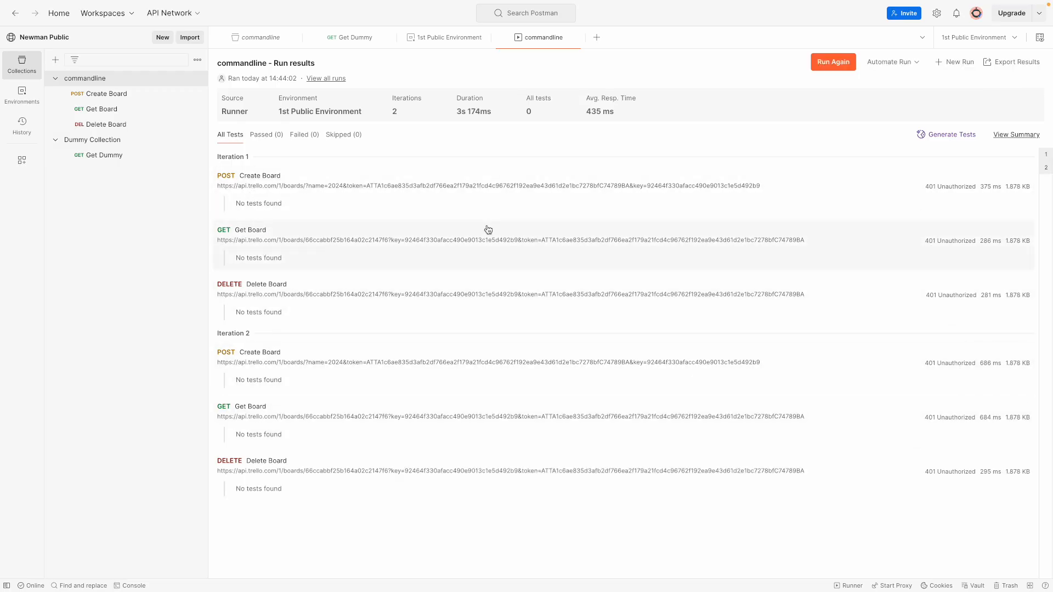
# - Trim the last character from the commandline access variable's initial value
pyautogui.click(106, 84)
pyautogui.click(365, 87)
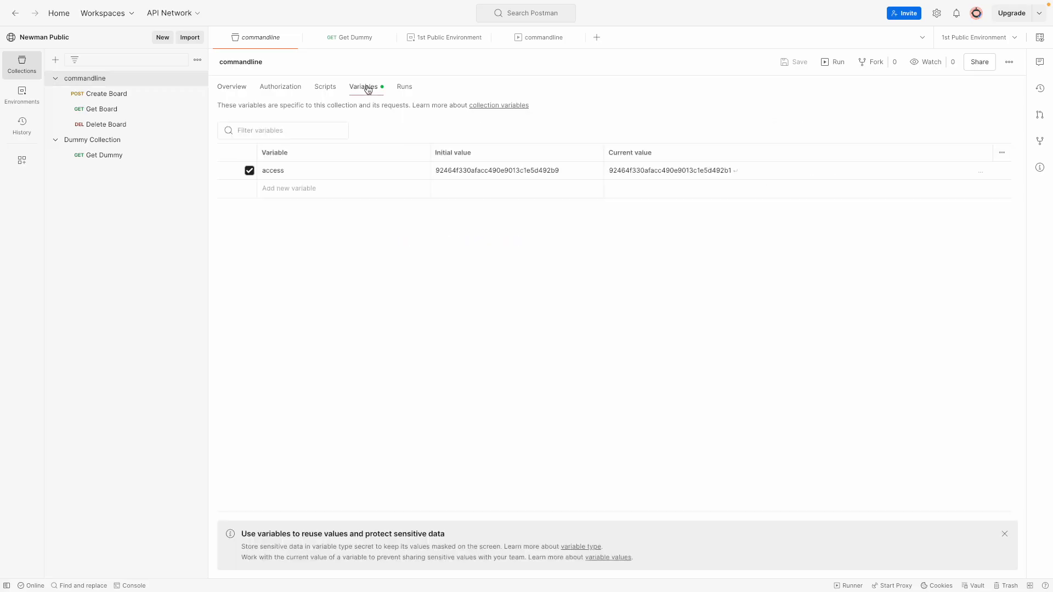
pyautogui.click(562, 172)
pyautogui.press('BackSpace')
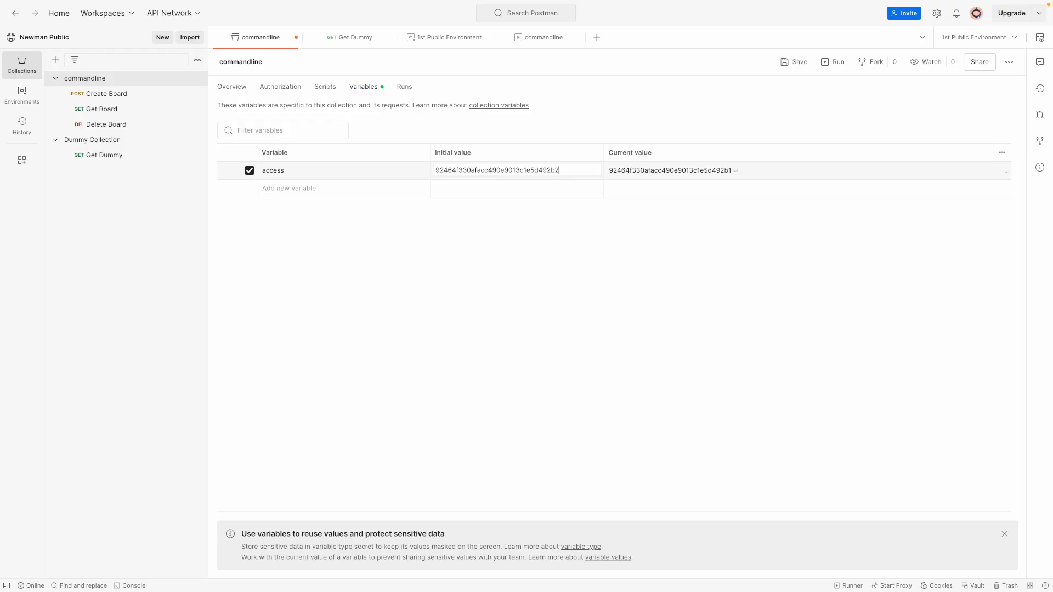
pyautogui.click(489, 226)
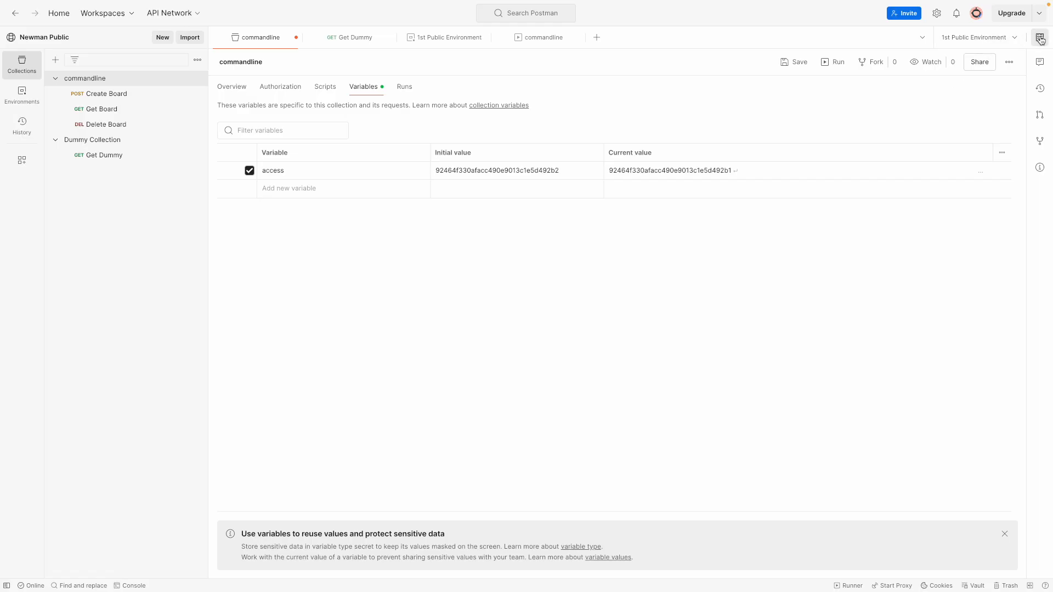
# - Check the active environment's variables against it, then save the collection variable change
pyautogui.click(998, 38)
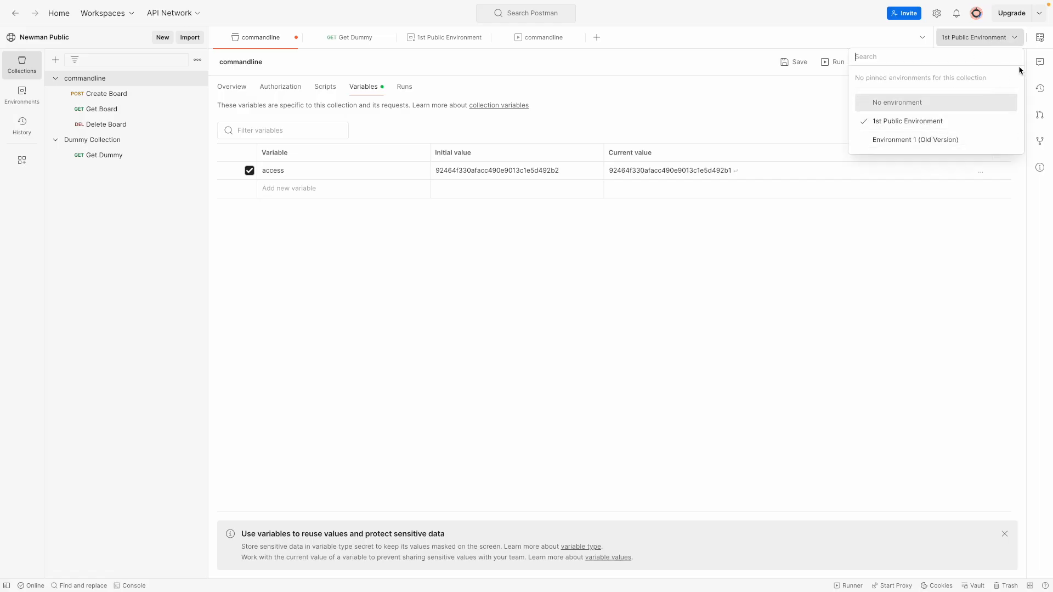
pyautogui.click(1040, 37)
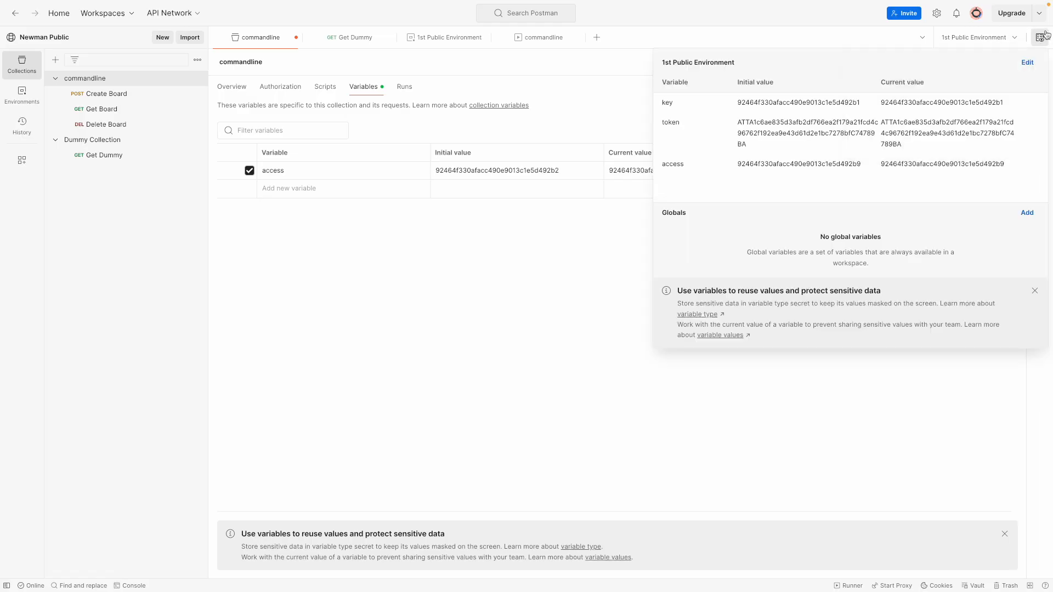
pyautogui.click(496, 237)
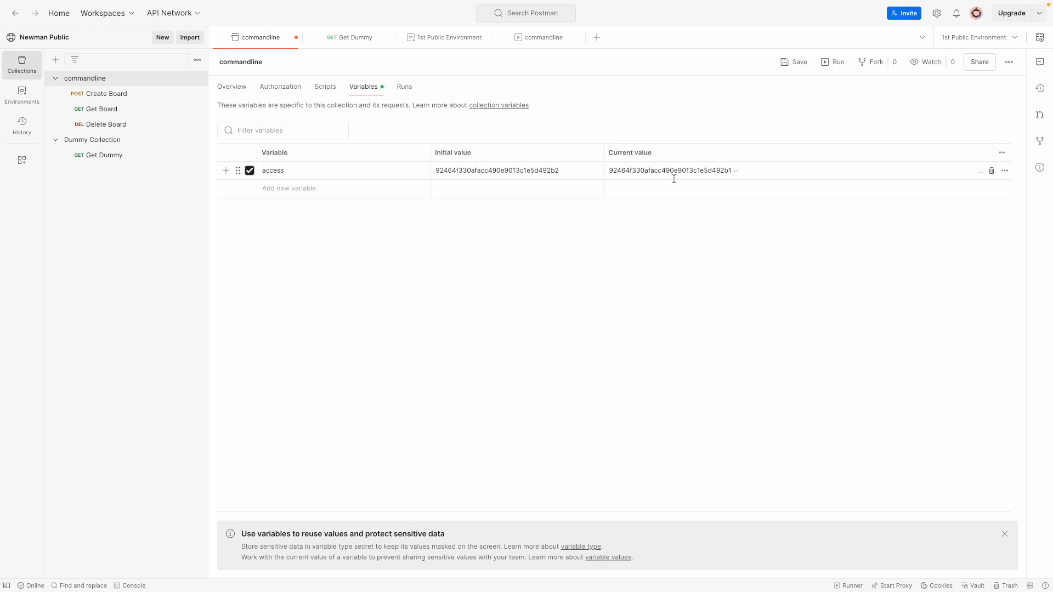
pyautogui.click(571, 169)
pyautogui.click(360, 234)
pyautogui.click(804, 65)
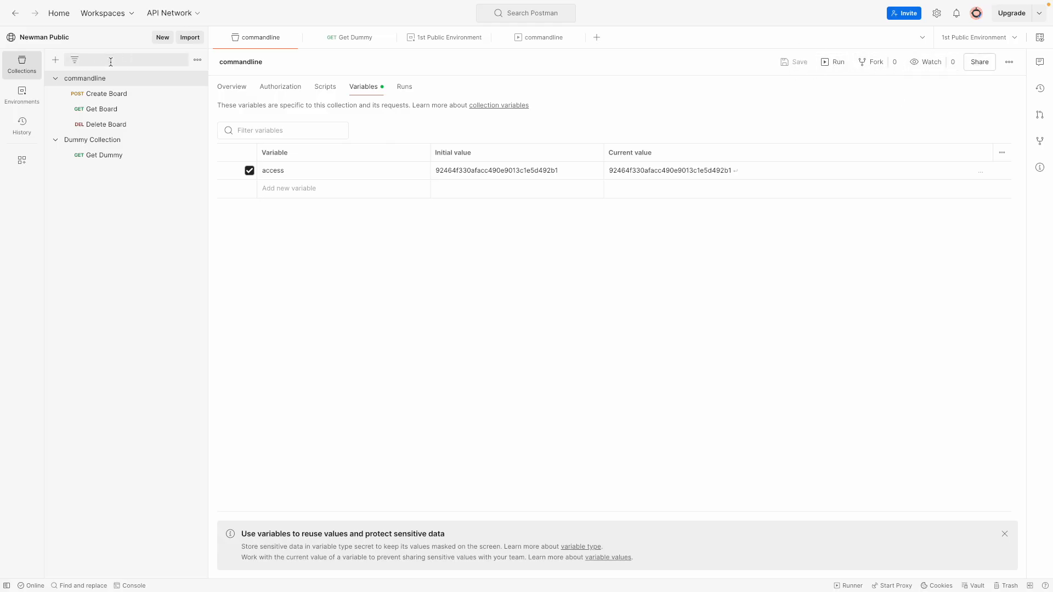
pyautogui.click(196, 79)
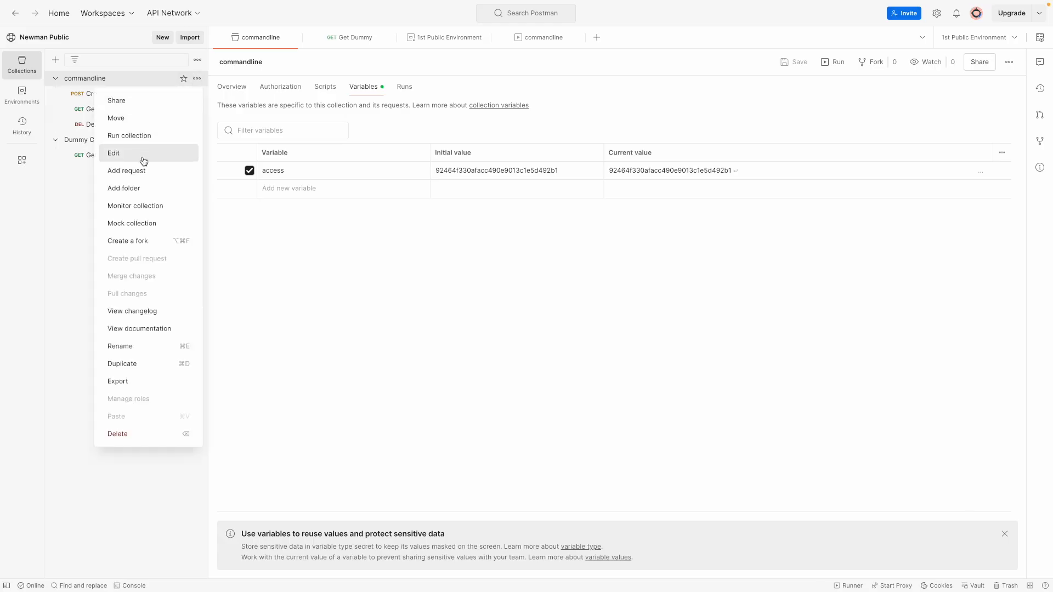
# - Rerun commandline for 3 iterations, still 401 Unauthorized, then reopen the collection's variables
pyautogui.click(152, 135)
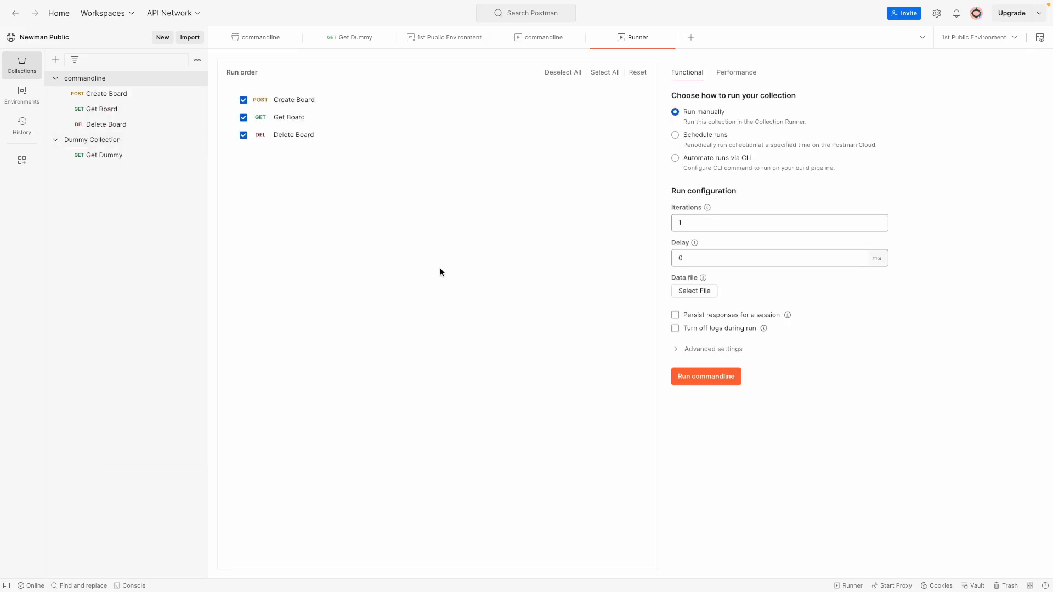
pyautogui.click(692, 223)
pyautogui.press('BackSpace')
pyautogui.write('3')
pyautogui.click(697, 378)
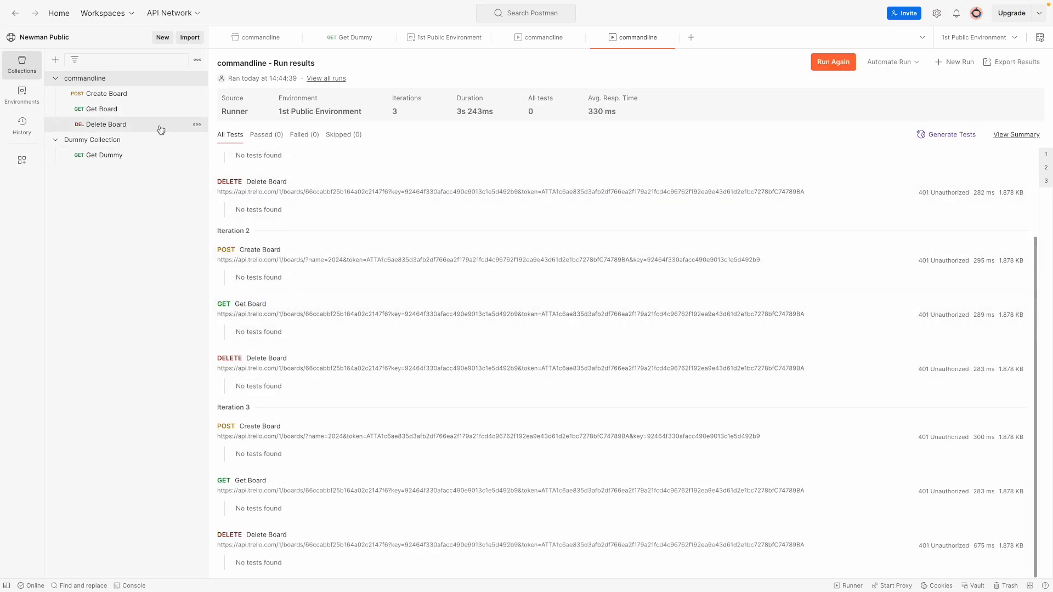
pyautogui.click(113, 84)
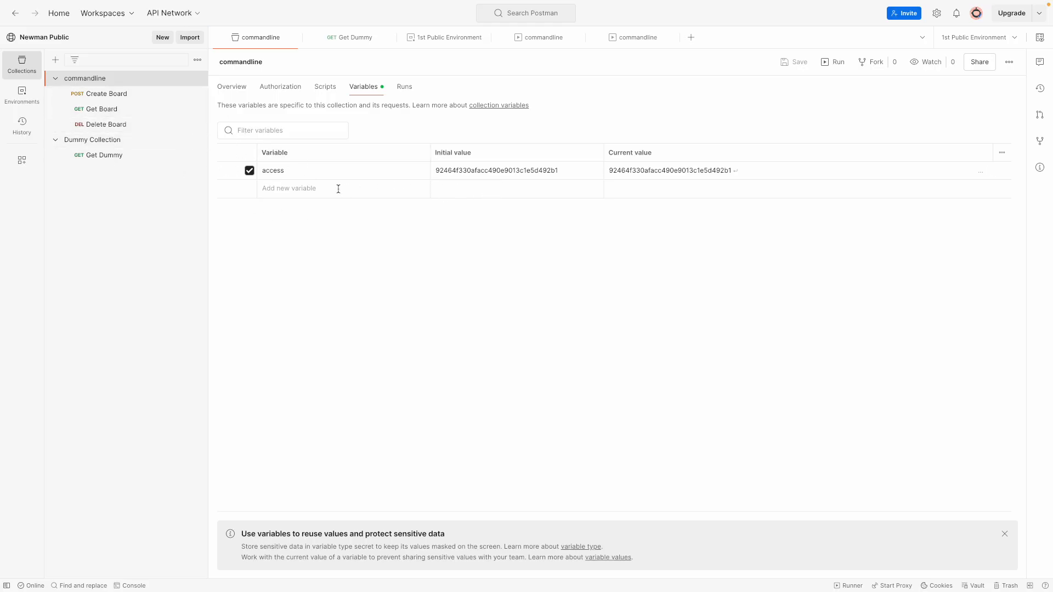
# - Change Create Board's key parameter from {{access}} to {{key}} and save the request
pyautogui.click(127, 95)
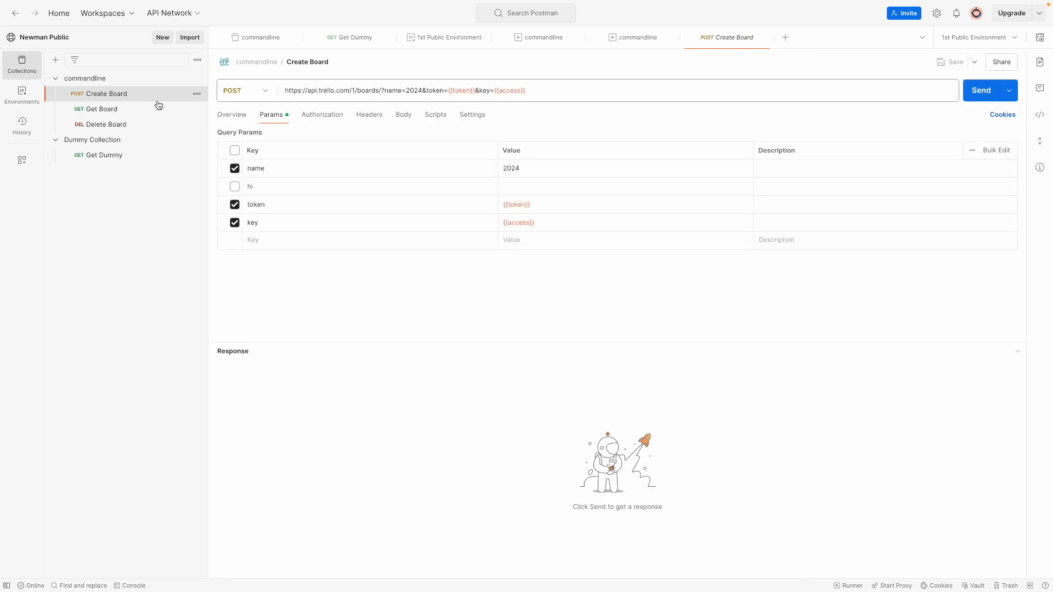
pyautogui.doubleClick(514, 223)
pyautogui.write('key')
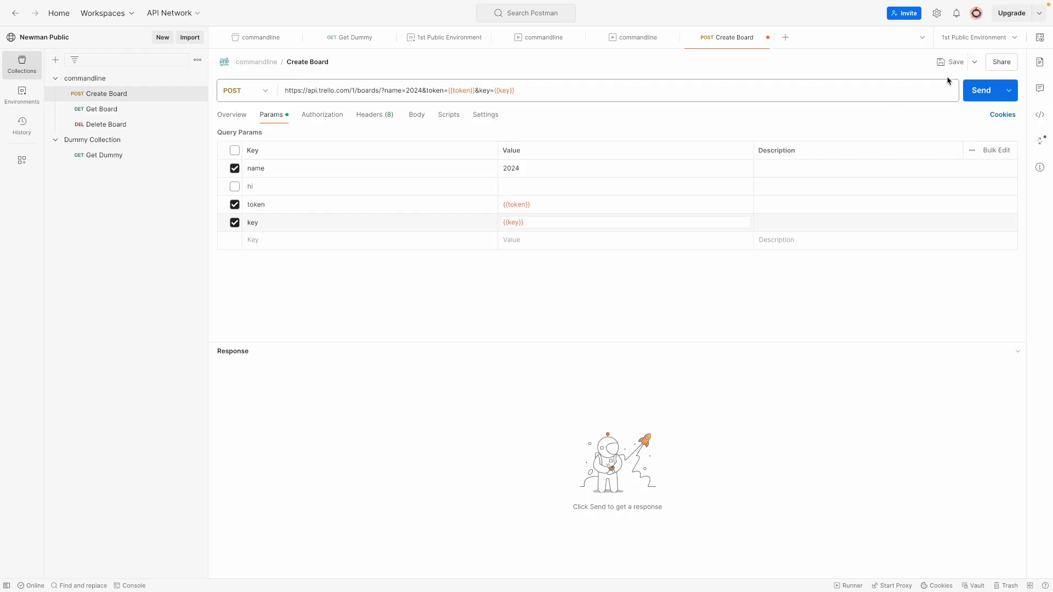
pyautogui.click(937, 62)
# - Set Get Board's key to {{key}} and token to {{token}}, then save it
pyautogui.click(87, 114)
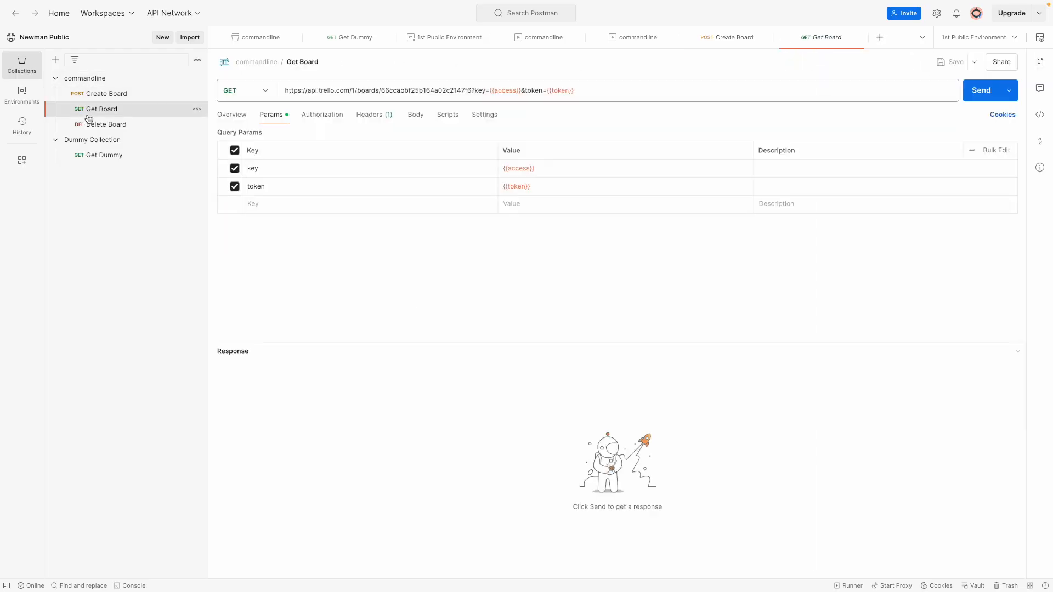
pyautogui.doubleClick(520, 187)
pyautogui.write('key')
pyautogui.click(948, 63)
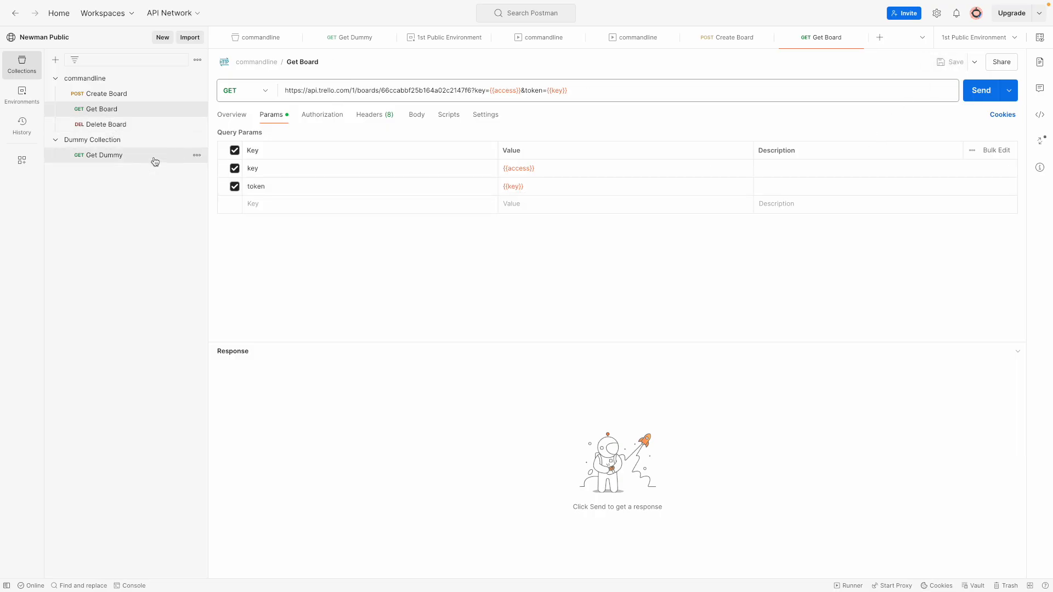
pyautogui.doubleClick(513, 186)
pyautogui.write('token')
pyautogui.doubleClick(511, 169)
pyautogui.write('key')
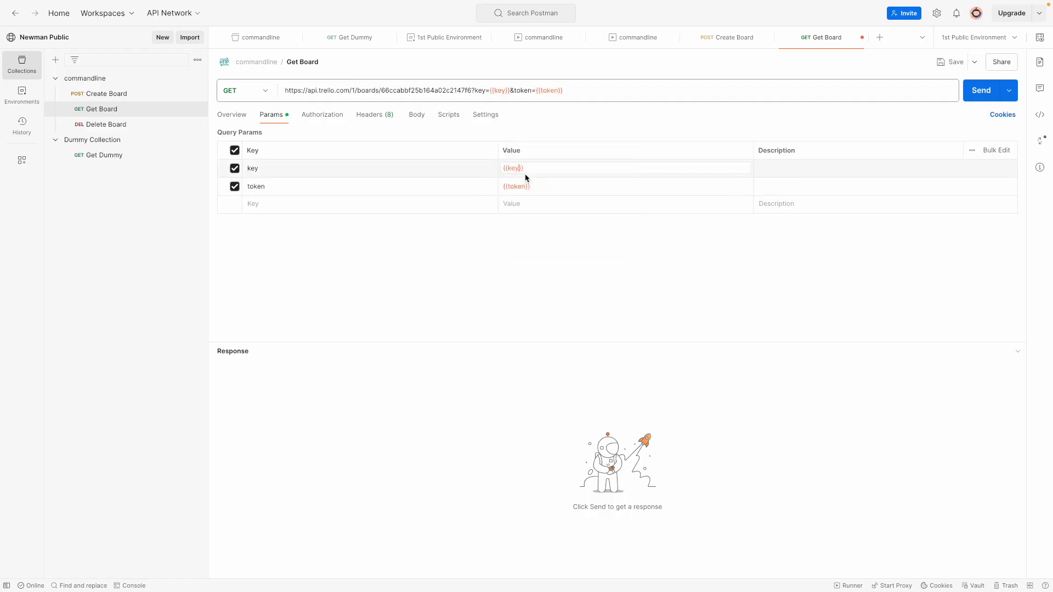
pyautogui.click(951, 62)
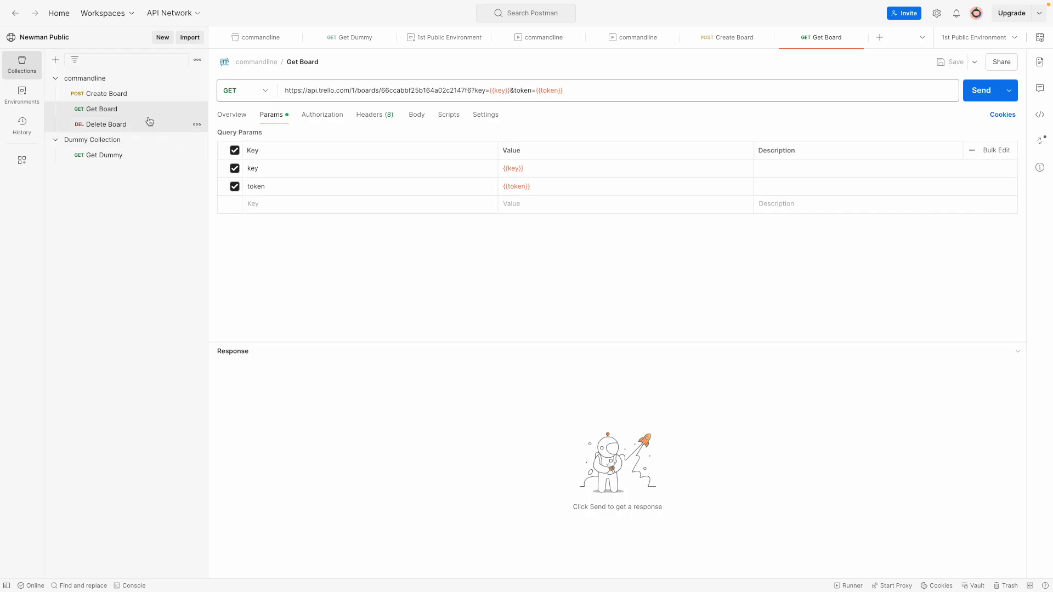
# - Replace {{access}} with {{key}} in Delete Board's key parameter and save it
pyautogui.click(126, 95)
pyautogui.moveTo(522, 207)
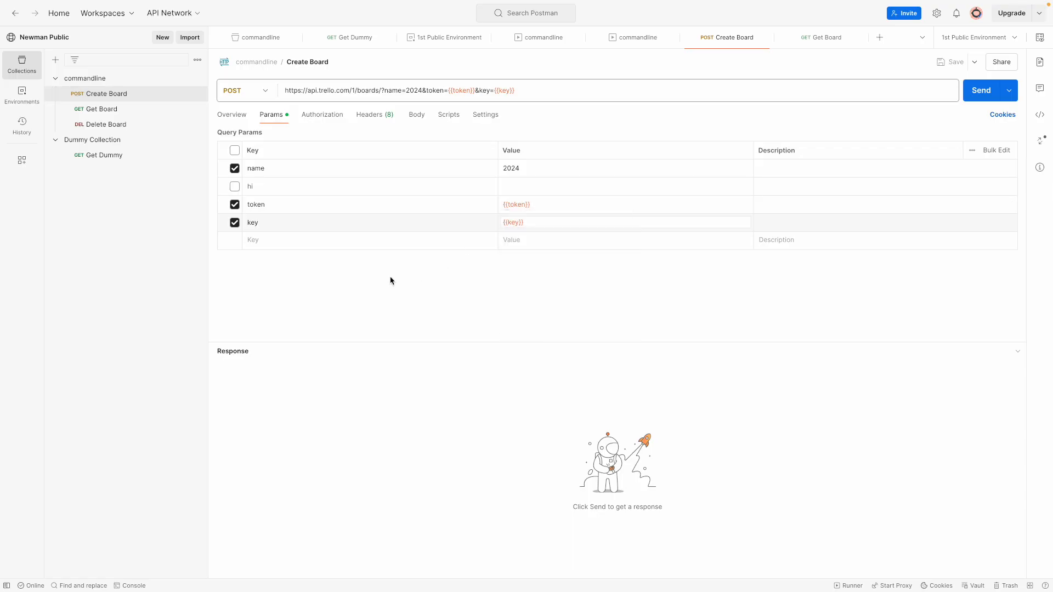
pyautogui.click(111, 124)
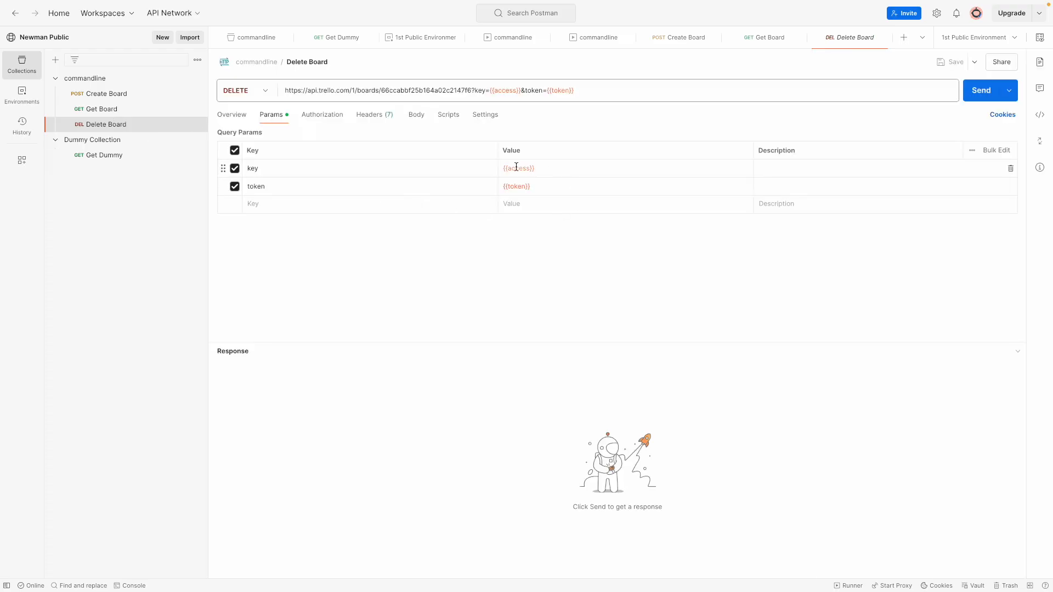
pyautogui.doubleClick(516, 168)
pyautogui.write('key')
pyautogui.click(950, 62)
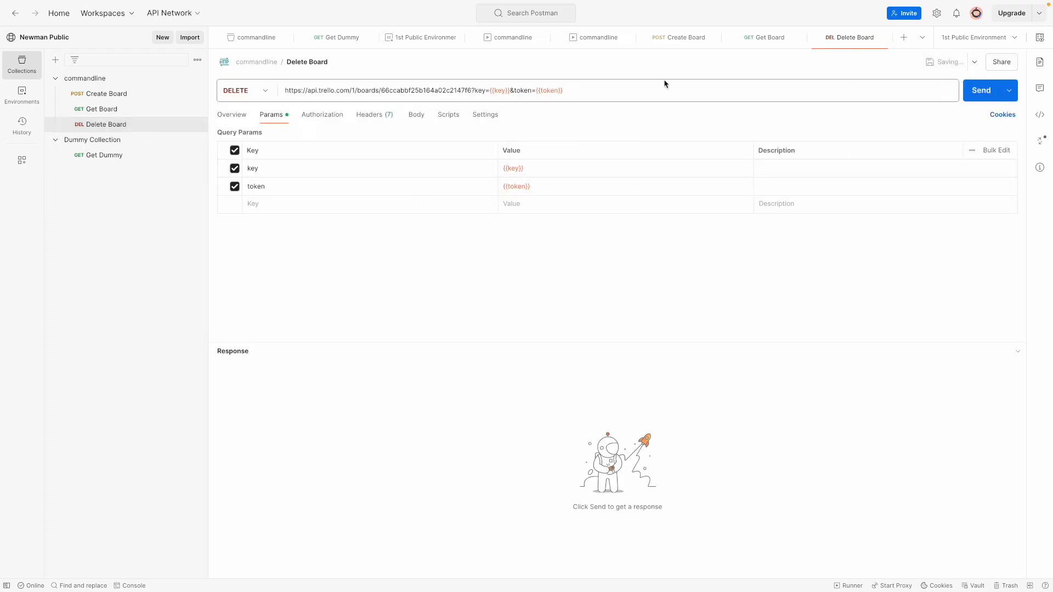
pyautogui.click(125, 80)
# - Start a new Collection Runner run of the commandline collection
pyautogui.click(197, 79)
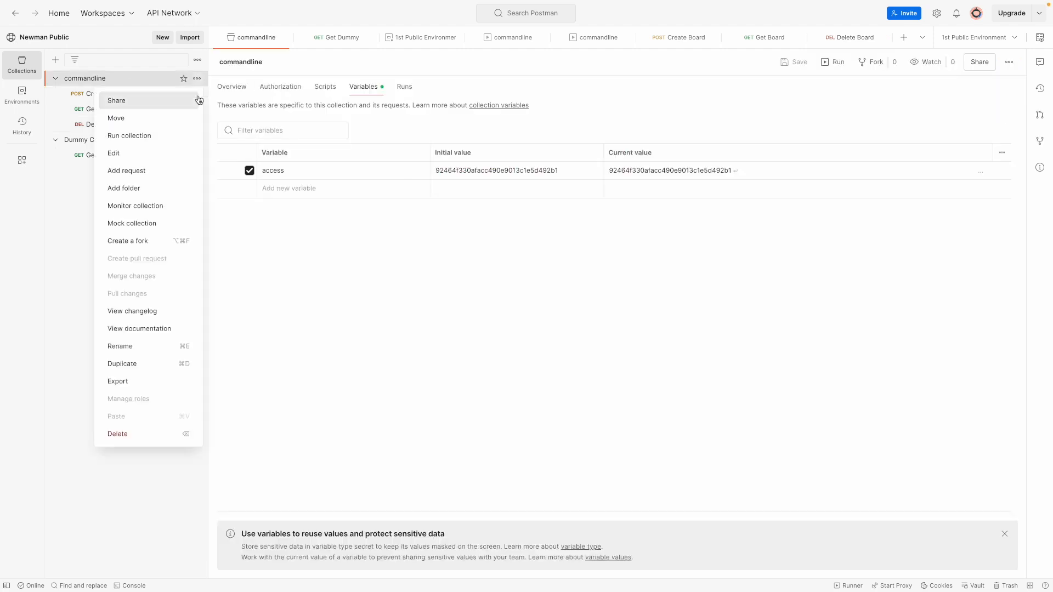
pyautogui.click(129, 136)
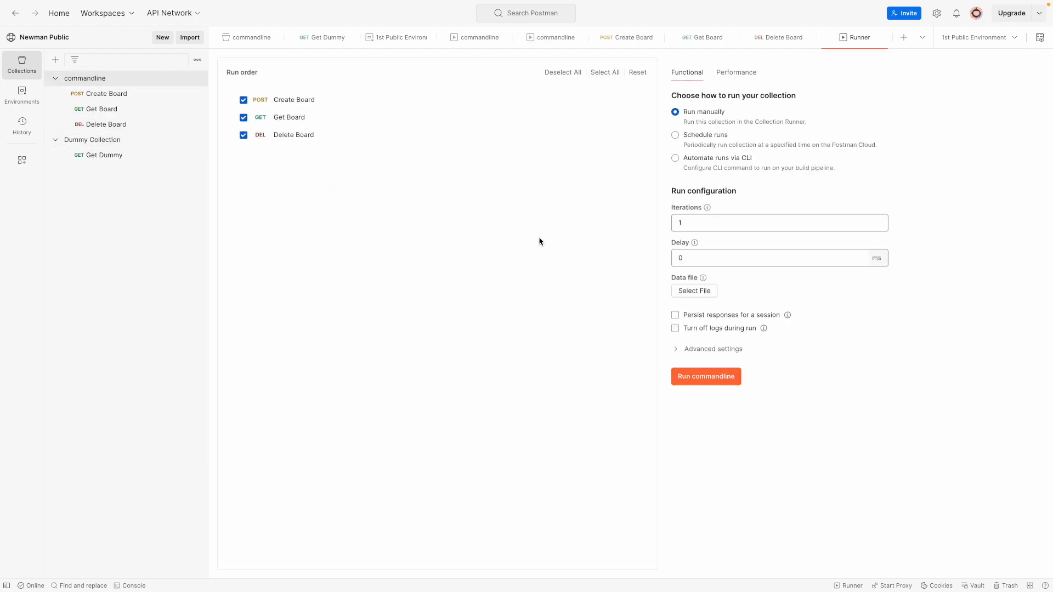
pyautogui.click(680, 223)
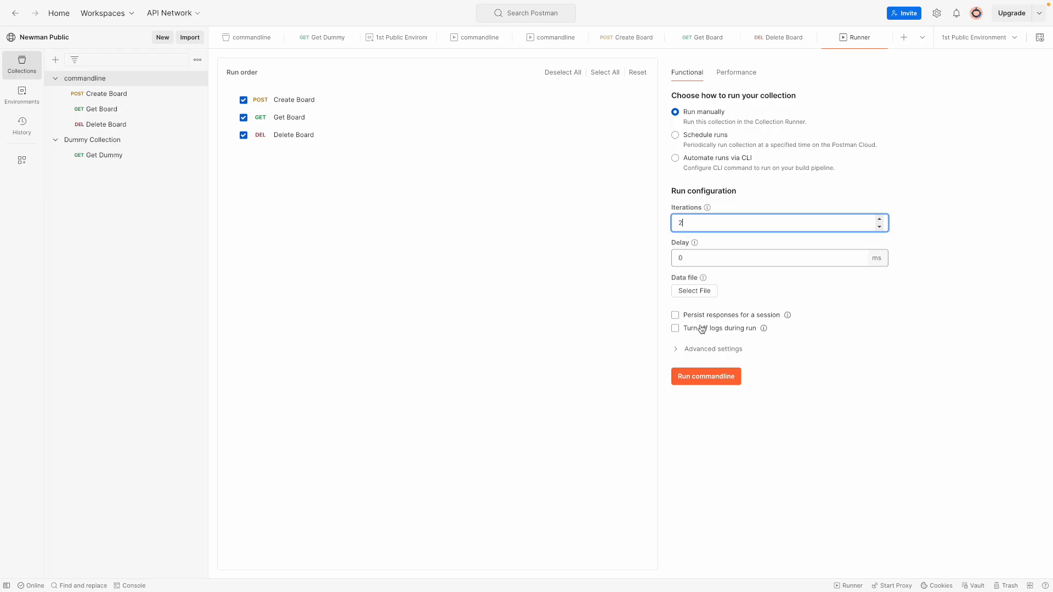
pyautogui.click(700, 372)
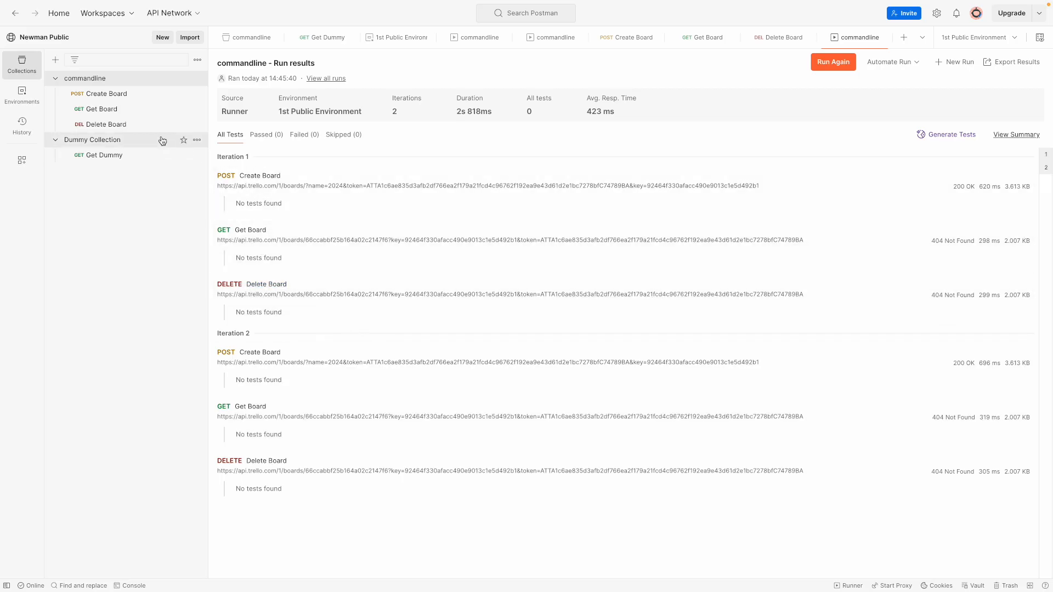
# - Open and dismiss the collection actions menu and the Workspaces list
pyautogui.click(197, 79)
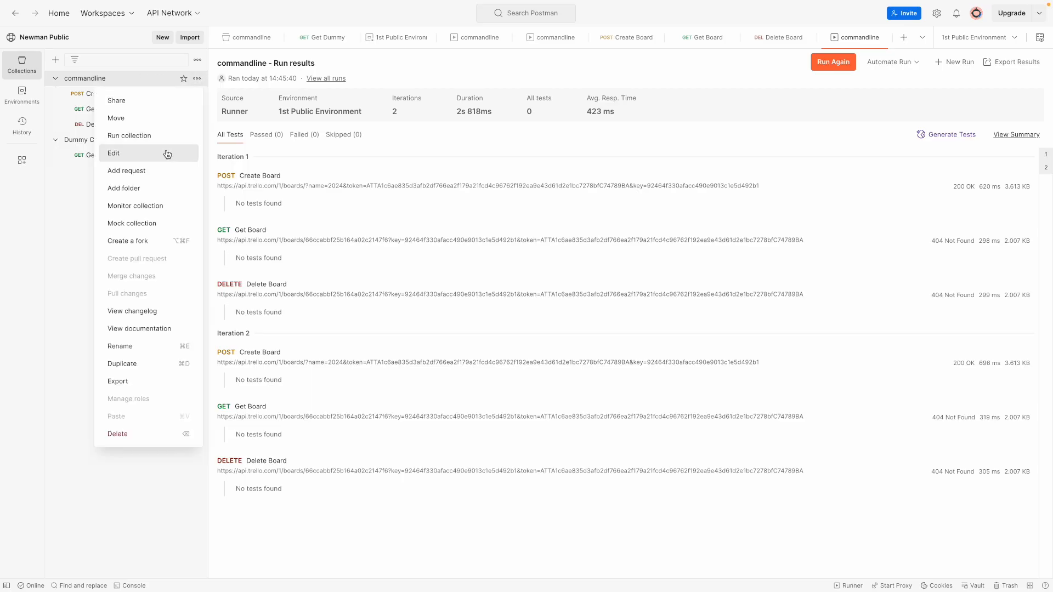
pyautogui.click(71, 196)
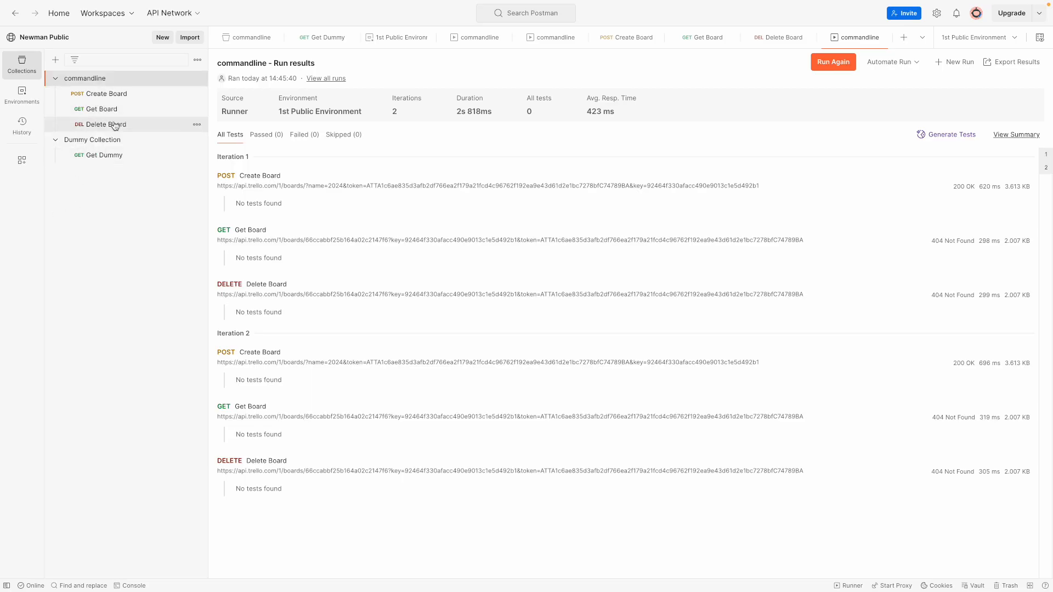
pyautogui.click(197, 78)
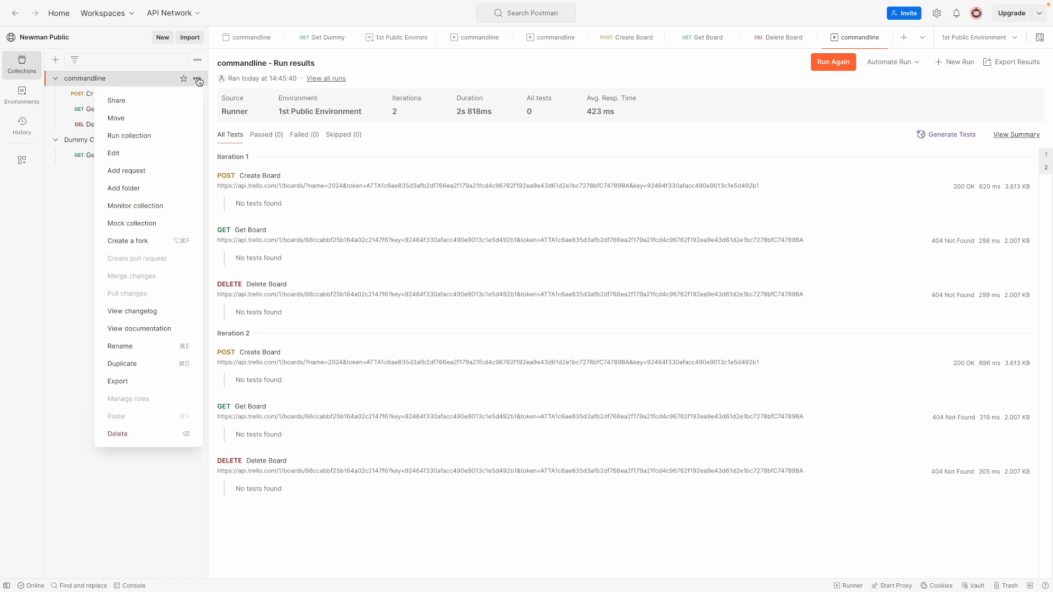
pyautogui.click(76, 246)
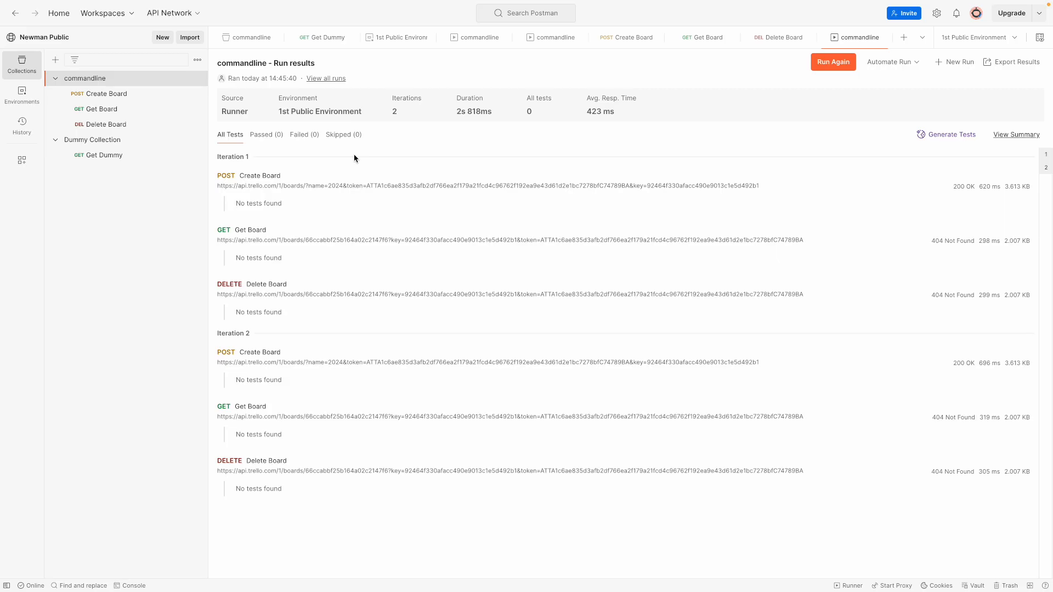
pyautogui.click(105, 12)
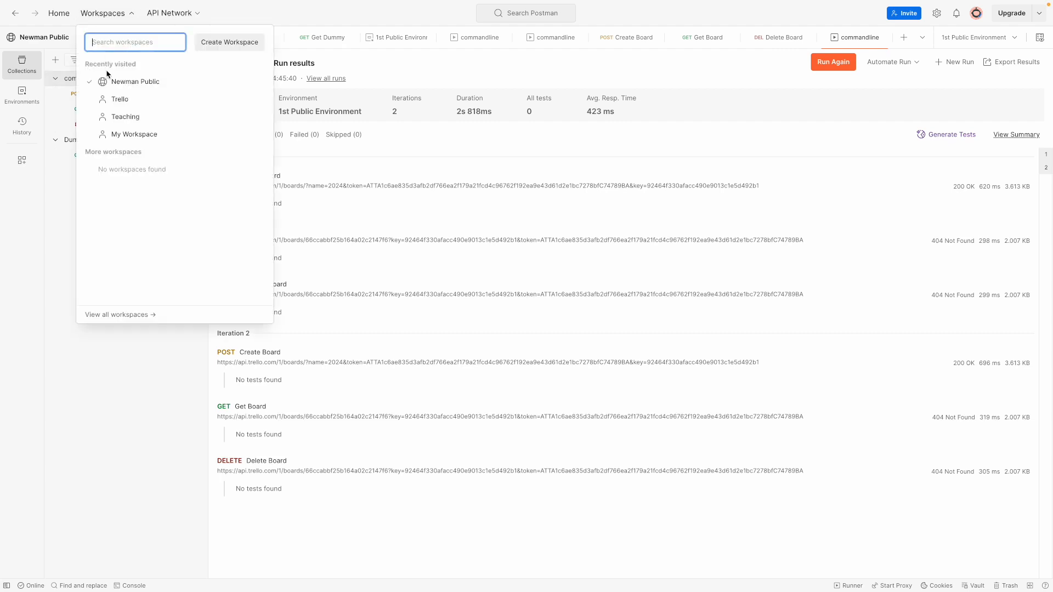
pyautogui.click(59, 207)
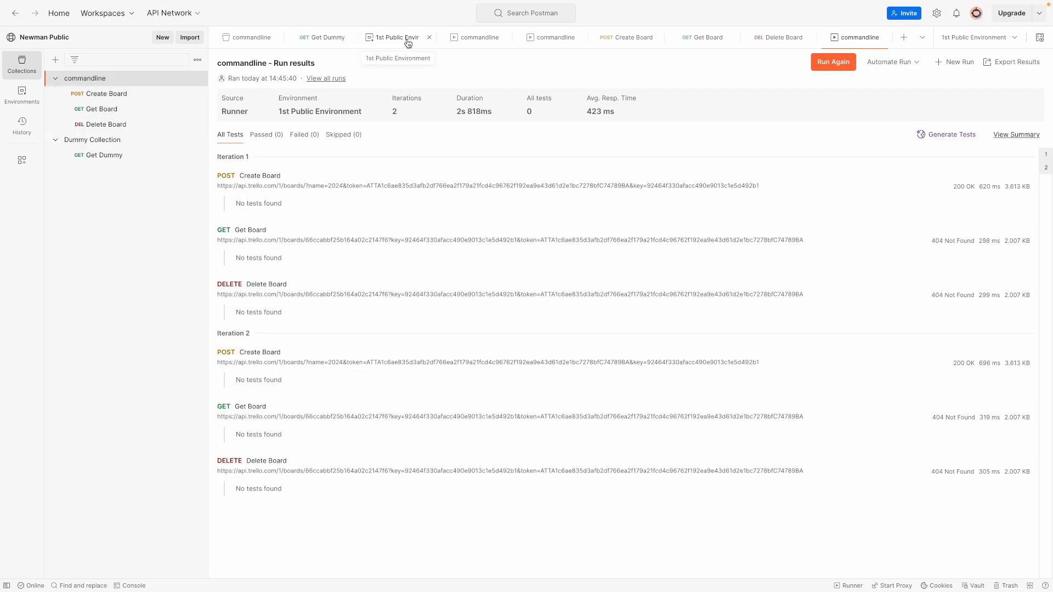
# - Open the Delete Board request, then switch to the Keynote slides
pyautogui.click(106, 93)
pyautogui.click(108, 125)
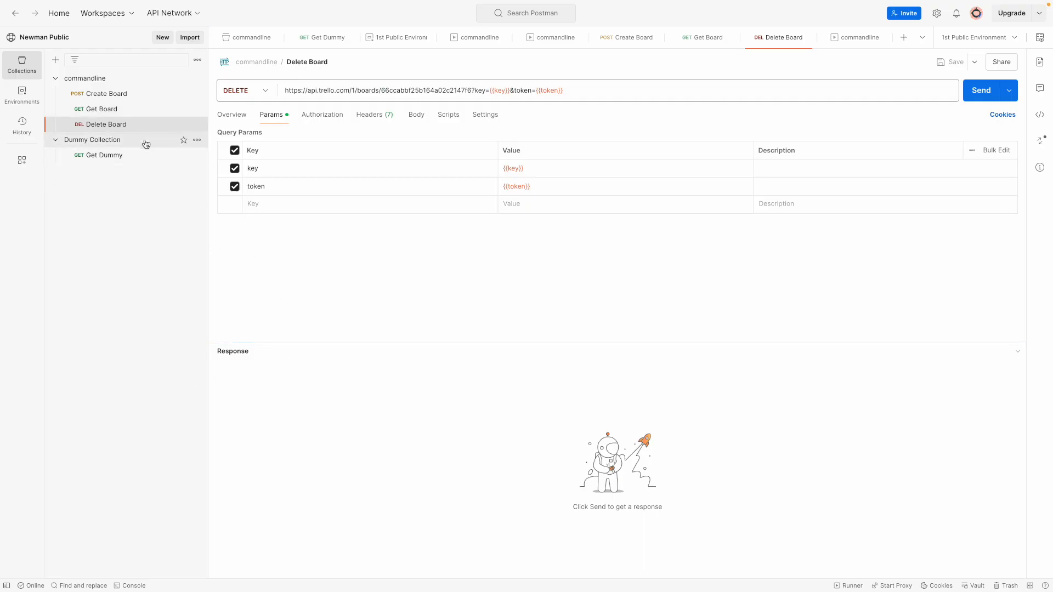
pyautogui.hotkey('ctrl', 'Left')
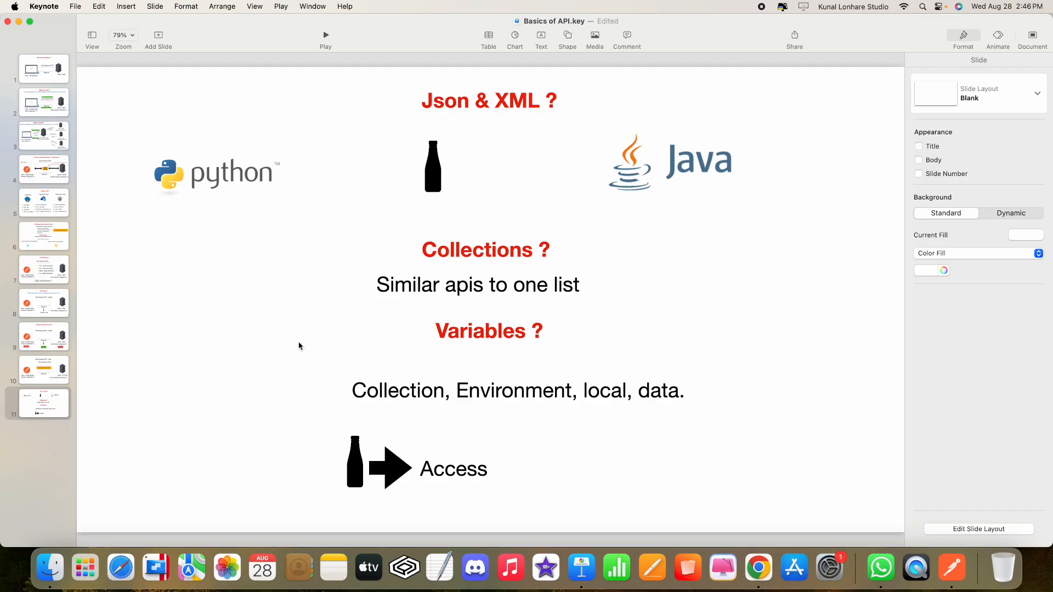
# - Move from slide 10 back to the Status Code Errors in API slide, then return to Postman
pyautogui.click(39, 379)
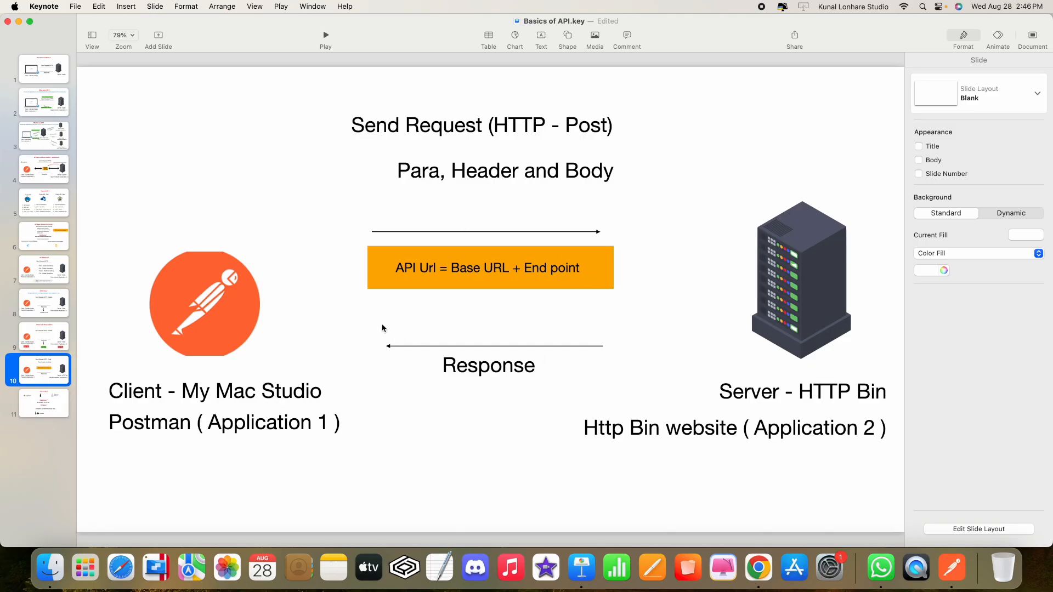
pyautogui.press('Up')
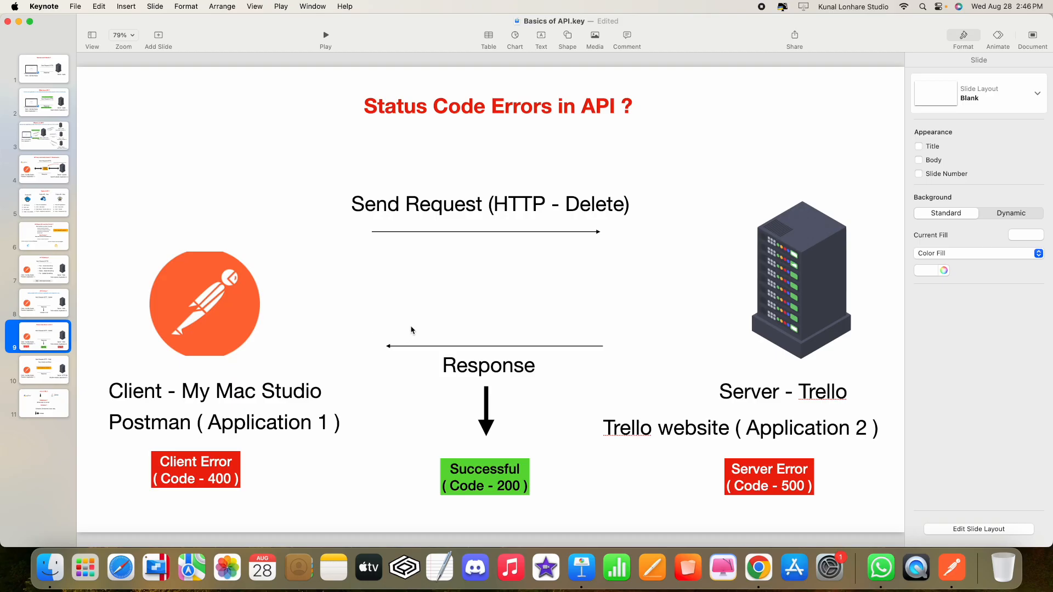
pyautogui.press('Up')
pyautogui.press('Up')
pyautogui.press('Up')
pyautogui.press('Up')
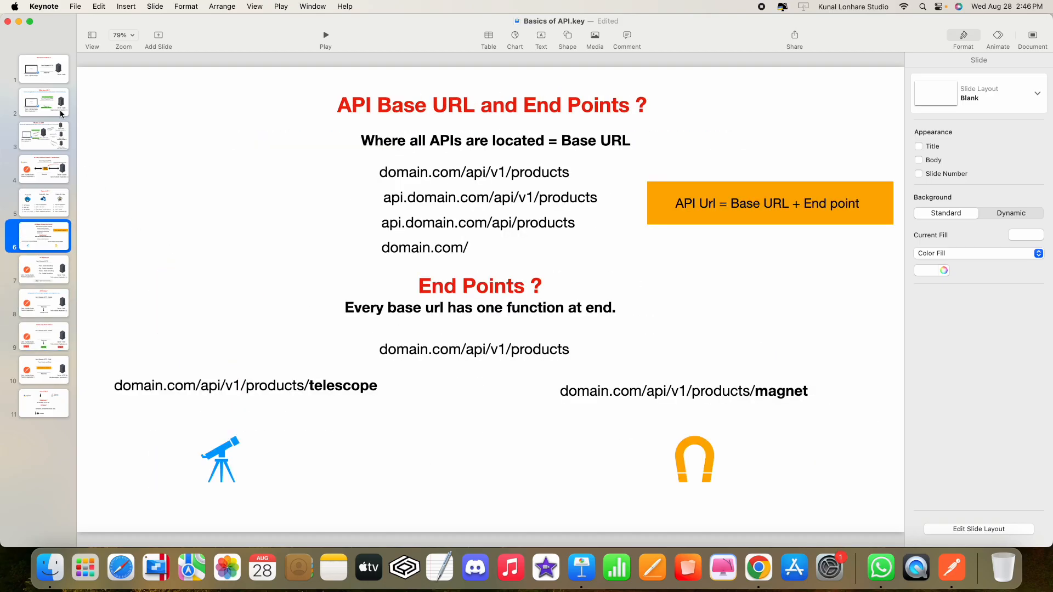
pyautogui.press('Down')
pyautogui.press('Down')
pyautogui.press('Down')
pyautogui.press('Down')
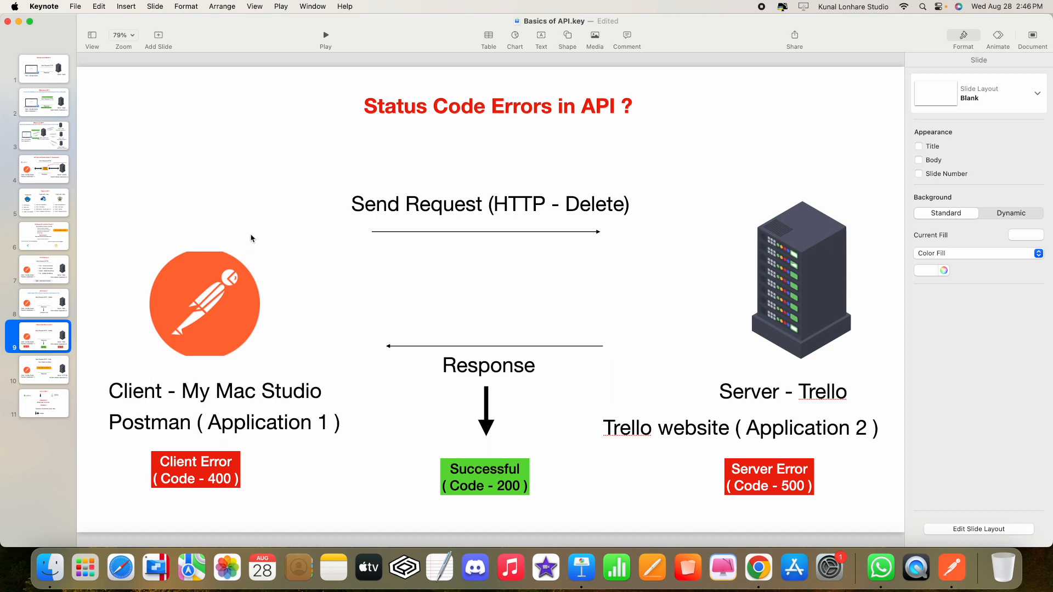
pyautogui.hotkey('ctrl', 'Right')
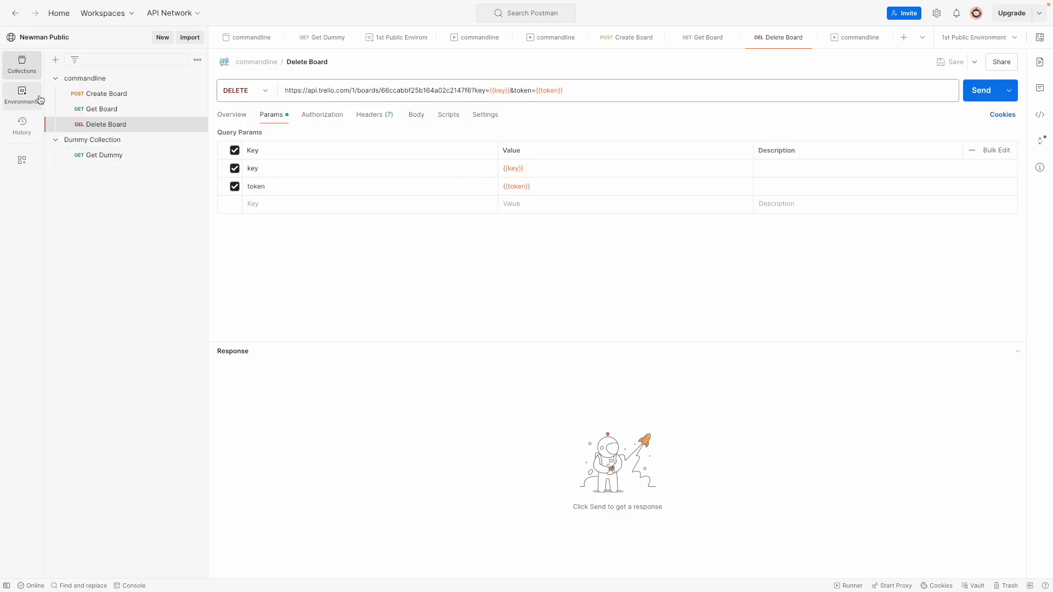
# - Show the sidebar's extra options, then end on the Keynote Status Code Errors slide
pyautogui.click(197, 61)
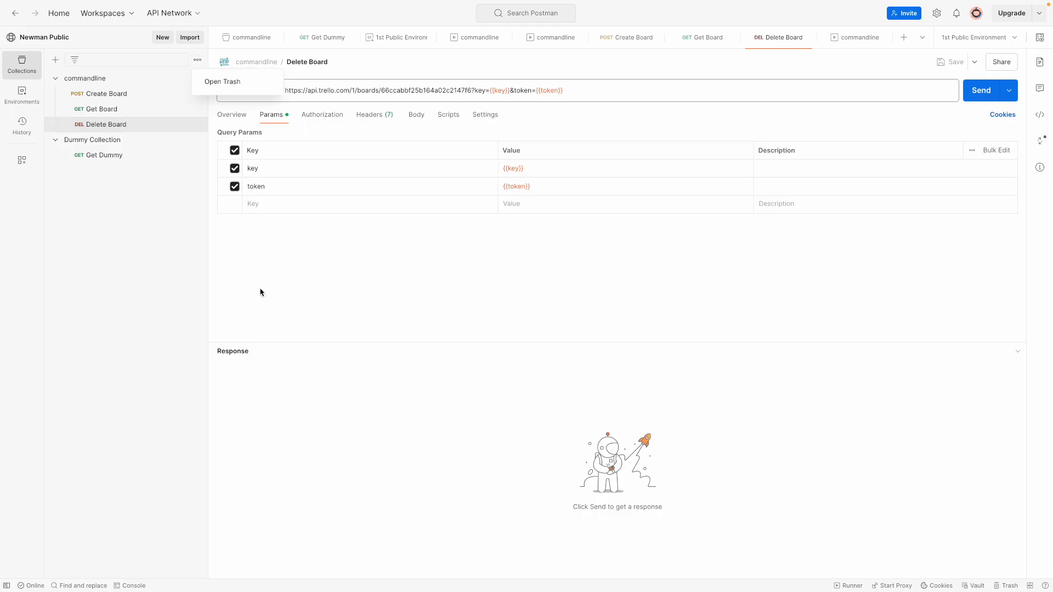
pyautogui.hotkey('ctrl', 'Left')
pyautogui.hotkey('ctrl', 'Right')
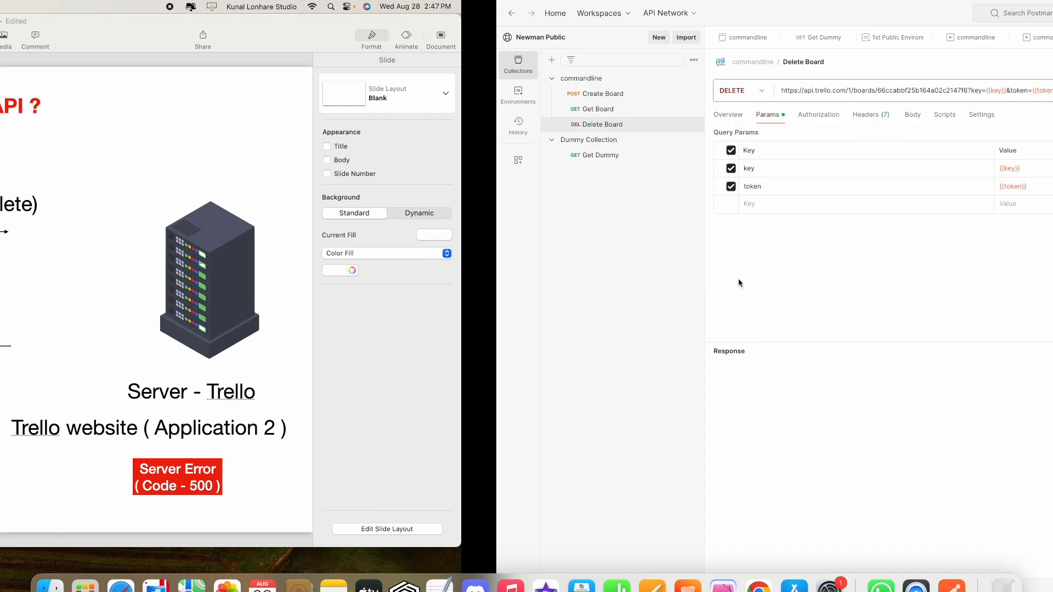
pyautogui.hotkey('ctrl', 'Left')
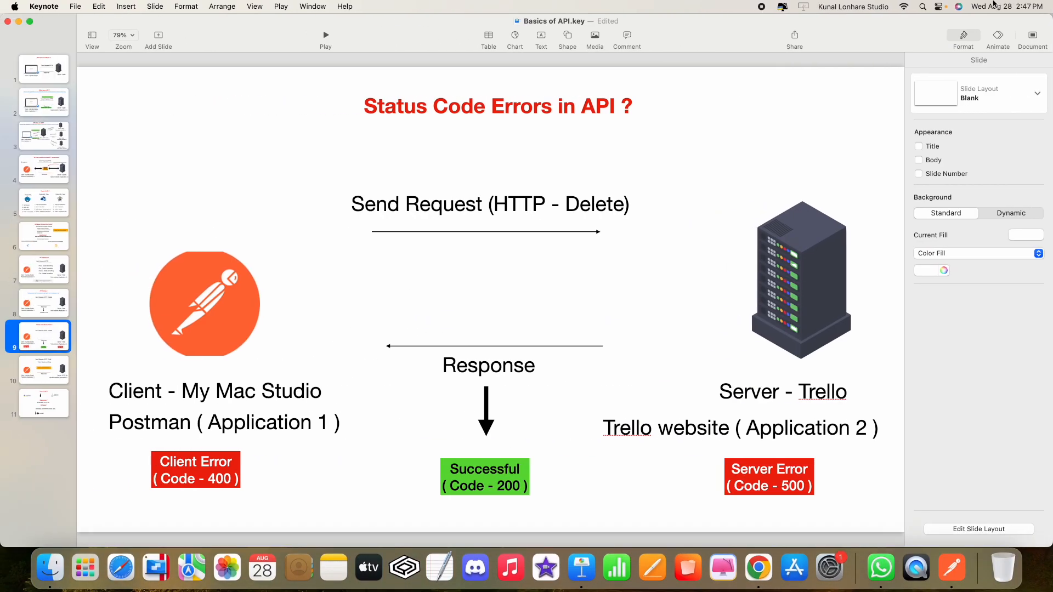
# - Launch Terminal from Spotlight, then go back to Postman's Delete Board request
pyautogui.click(923, 7)
pyautogui.write('terminal.app')
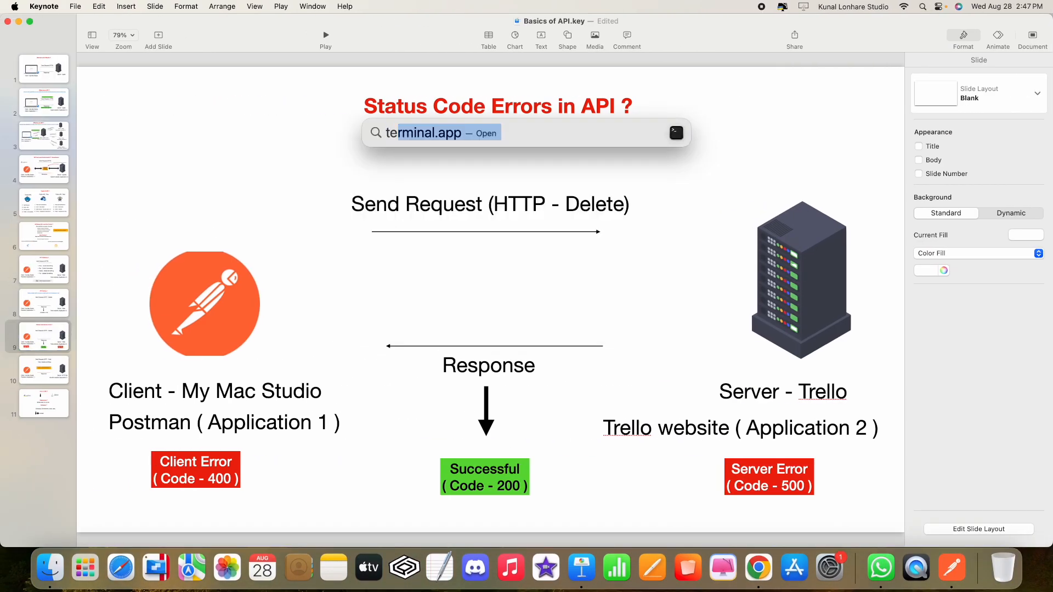
pyautogui.press('Return')
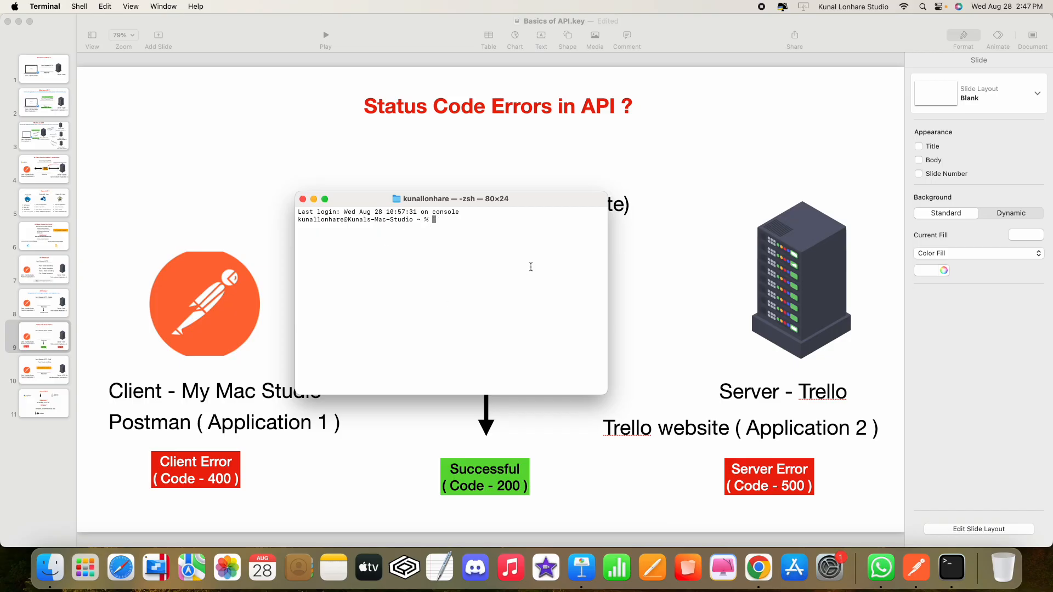
pyautogui.hotkey('ctrl', 'Right')
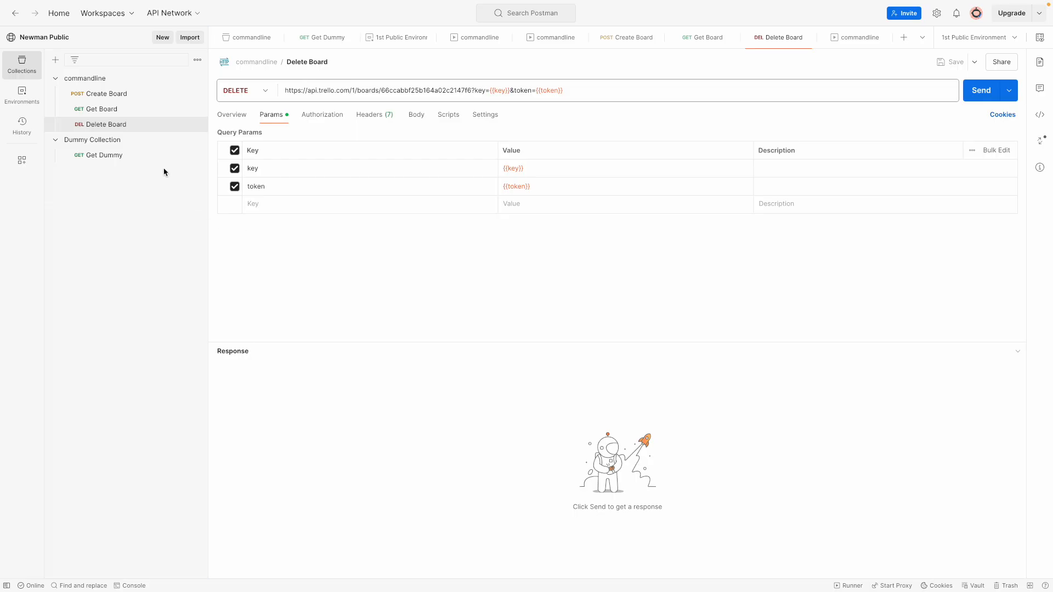
# - View the commandline collection's variables, then open the Create Board request
pyautogui.click(165, 79)
pyautogui.click(196, 79)
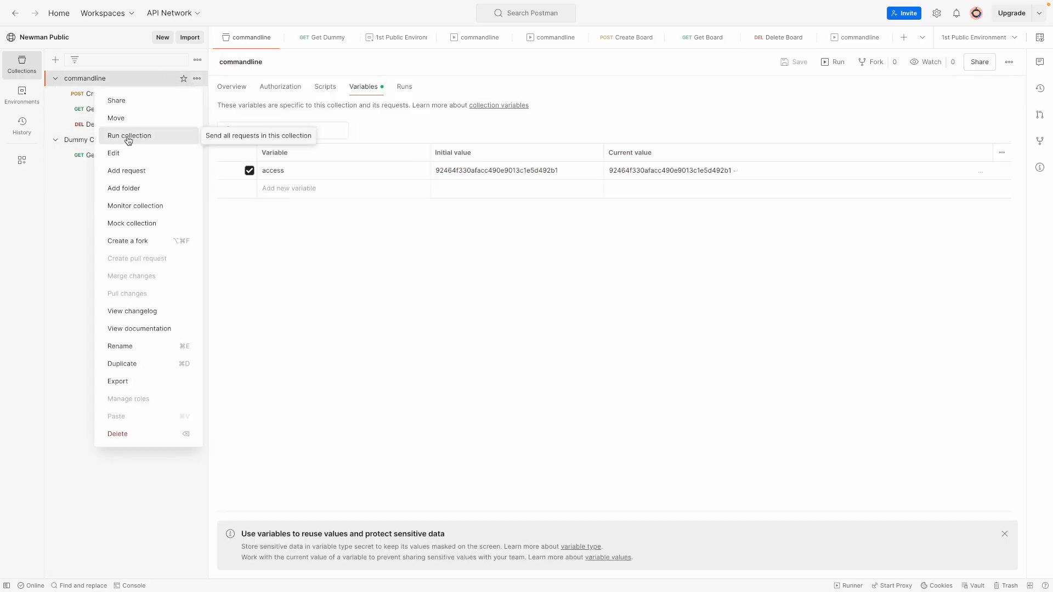
pyautogui.click(264, 279)
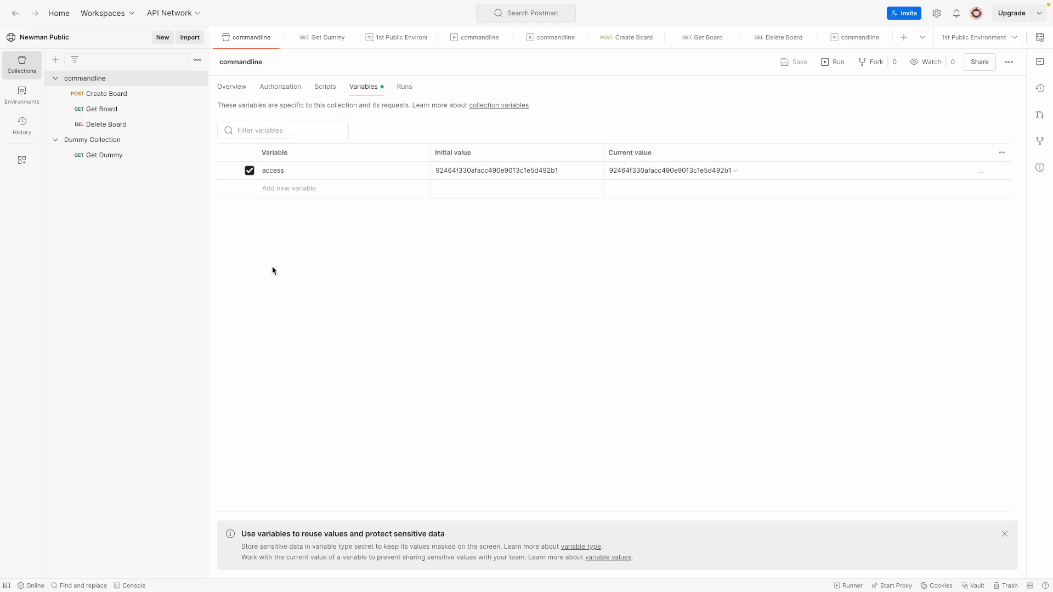
pyautogui.click(141, 95)
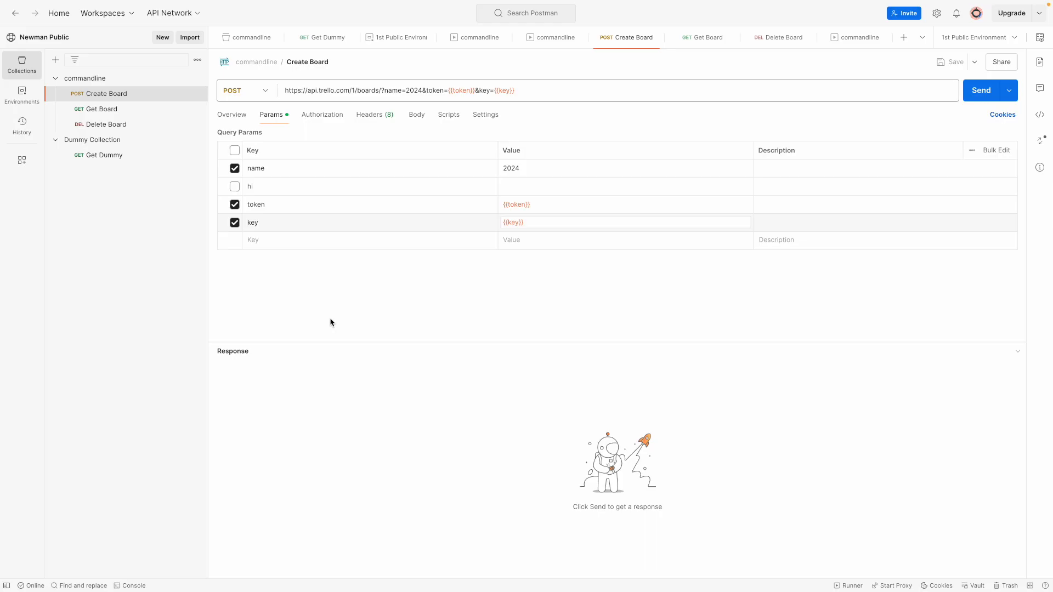
pyautogui.hotkey('ctrl', 'Right')
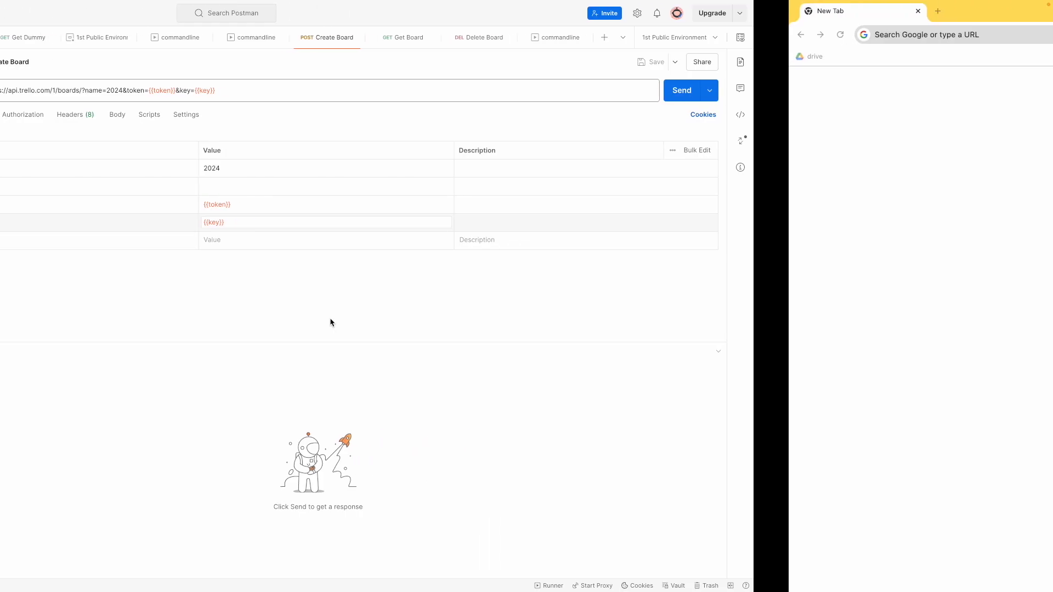
# - Search 'openai' in Chrome and open the OpenAI website
pyautogui.hotkey('ctrl', 'Left')
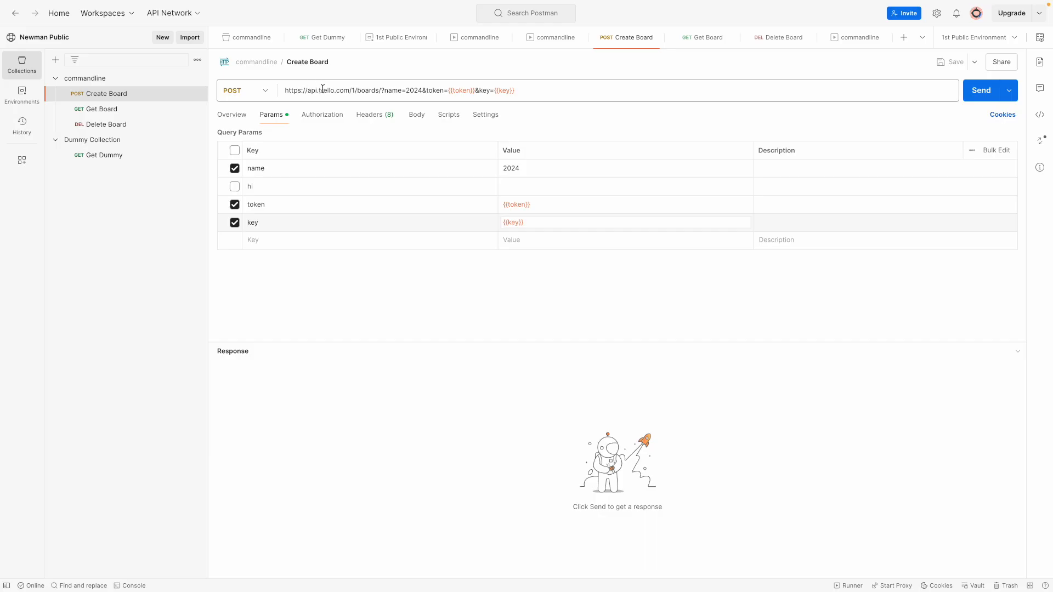
pyautogui.hotkey('ctrl', 'Right')
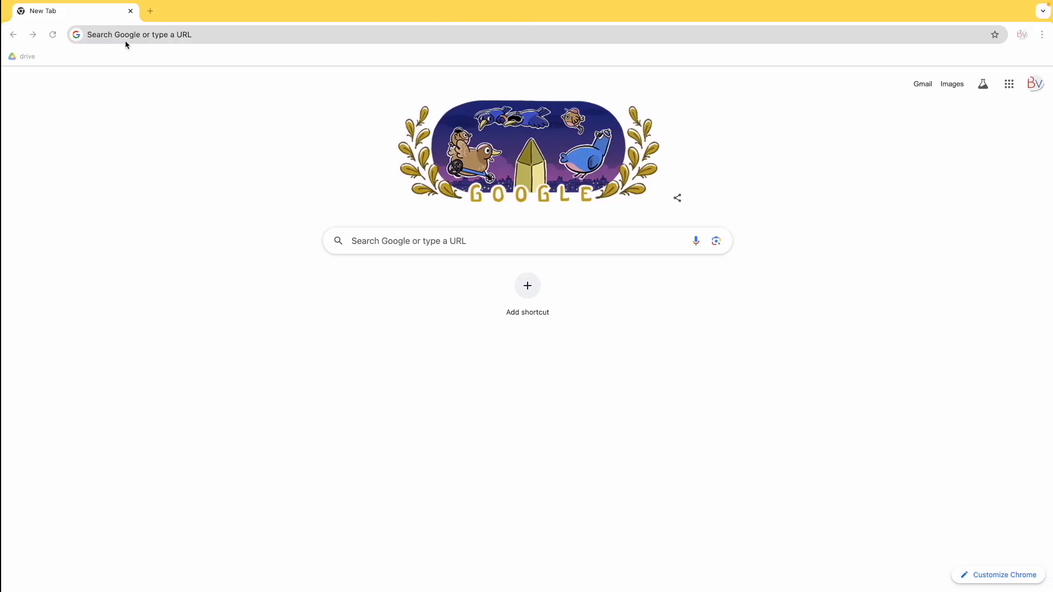
pyautogui.click(122, 38)
pyautogui.write('openai')
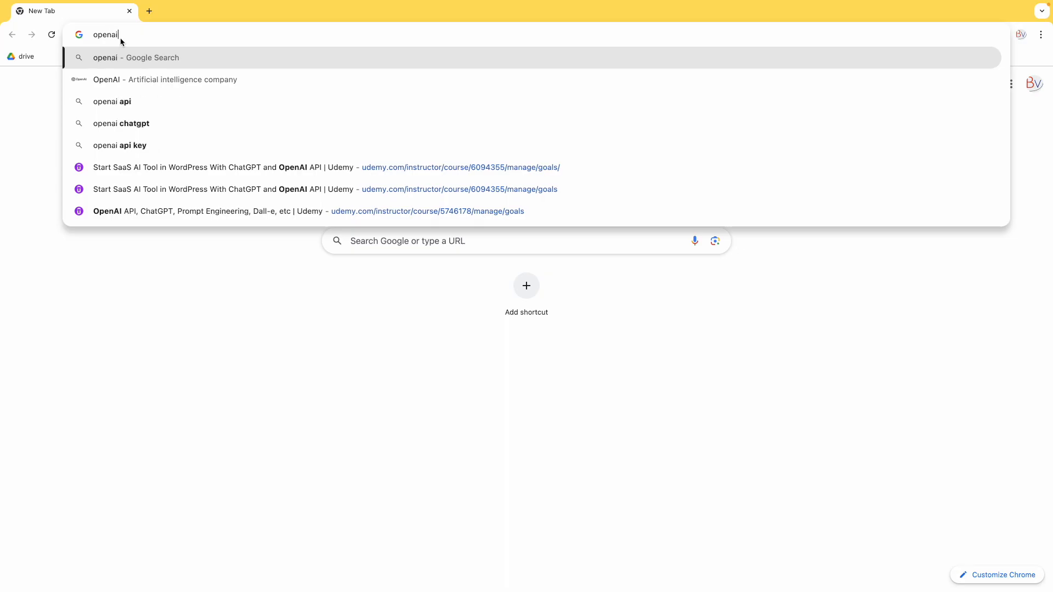
pyautogui.press('Return')
pyautogui.click(141, 169)
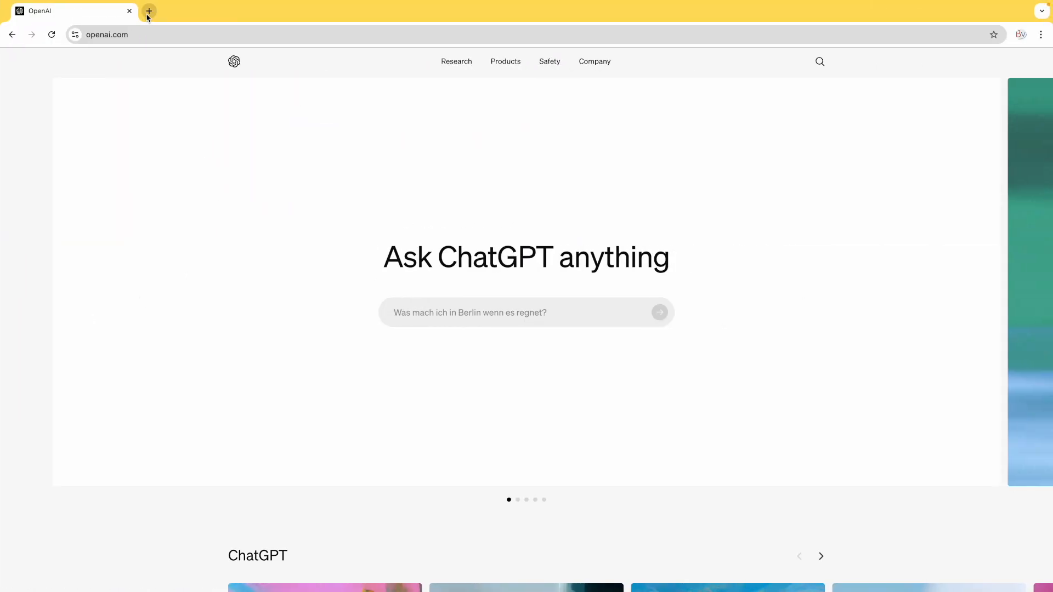
# - In a new tab, search 'trello' and open the trello.com homepage
pyautogui.click(148, 11)
pyautogui.write('trello')
pyautogui.press('Return')
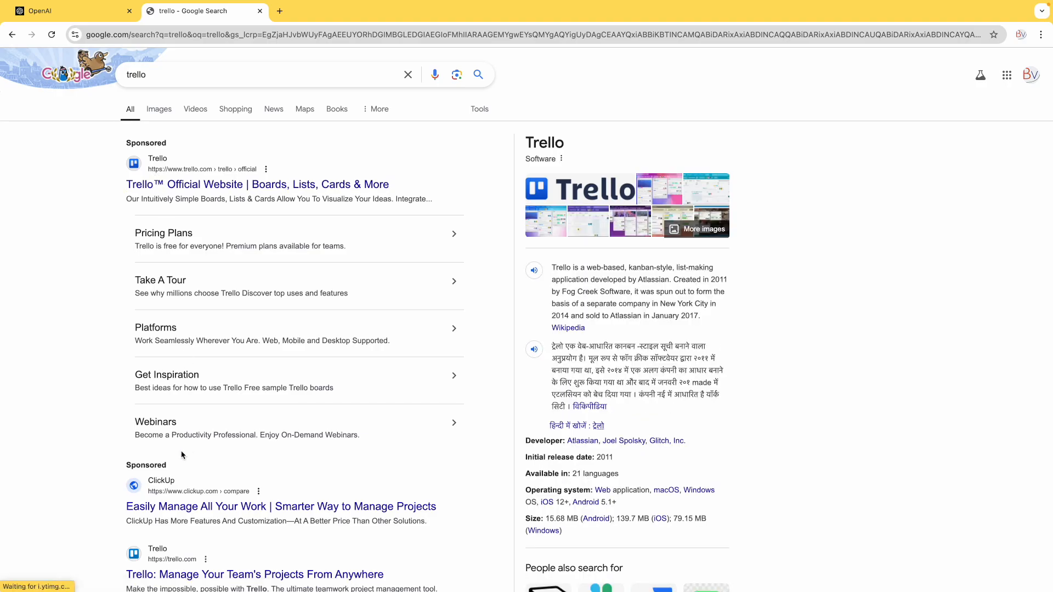
pyautogui.click(170, 571)
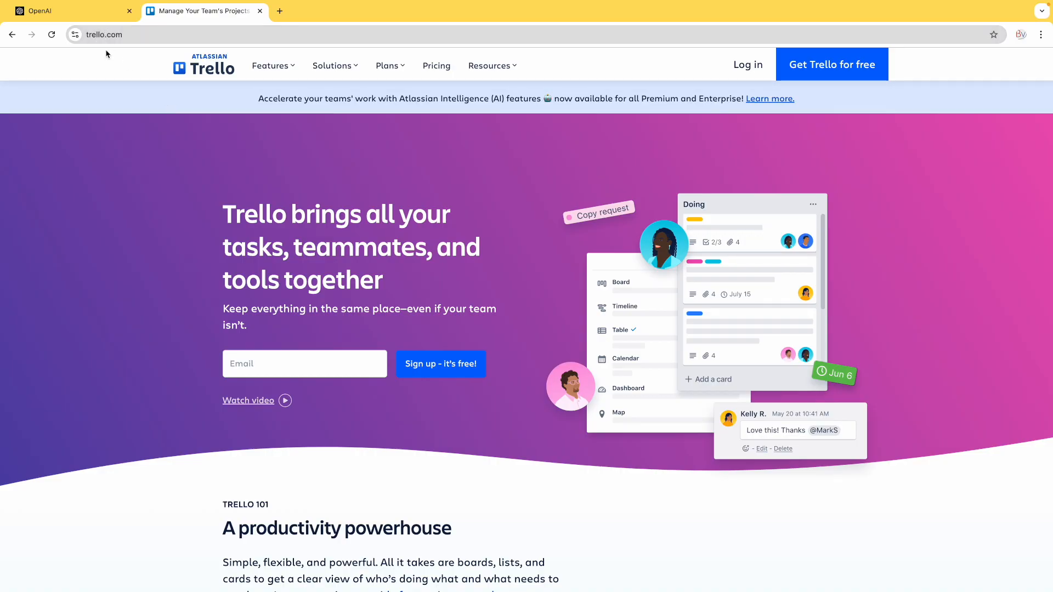
pyautogui.hotkey('ctrl', 'Left')
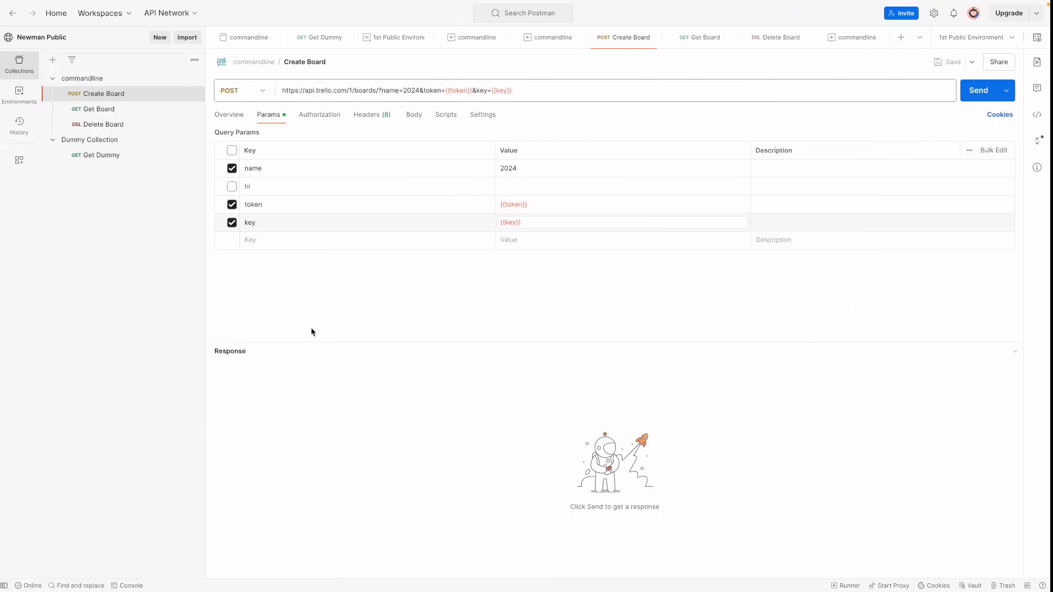
pyautogui.hotkey('ctrl', 'Right')
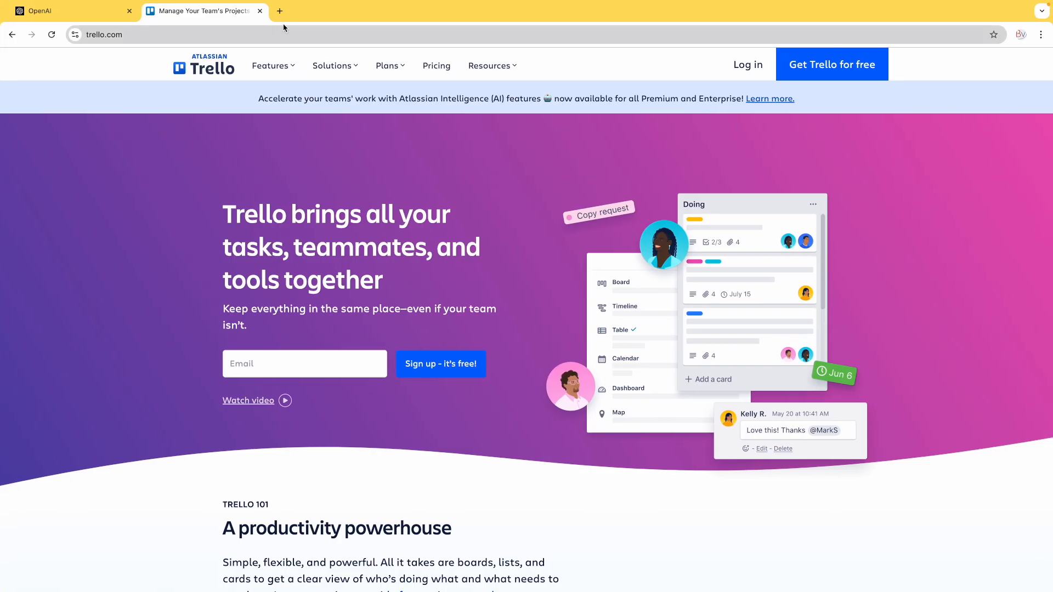
# - In a new tab, search Google for 'kuku courses' and open the KuKu Courses site
pyautogui.click(280, 12)
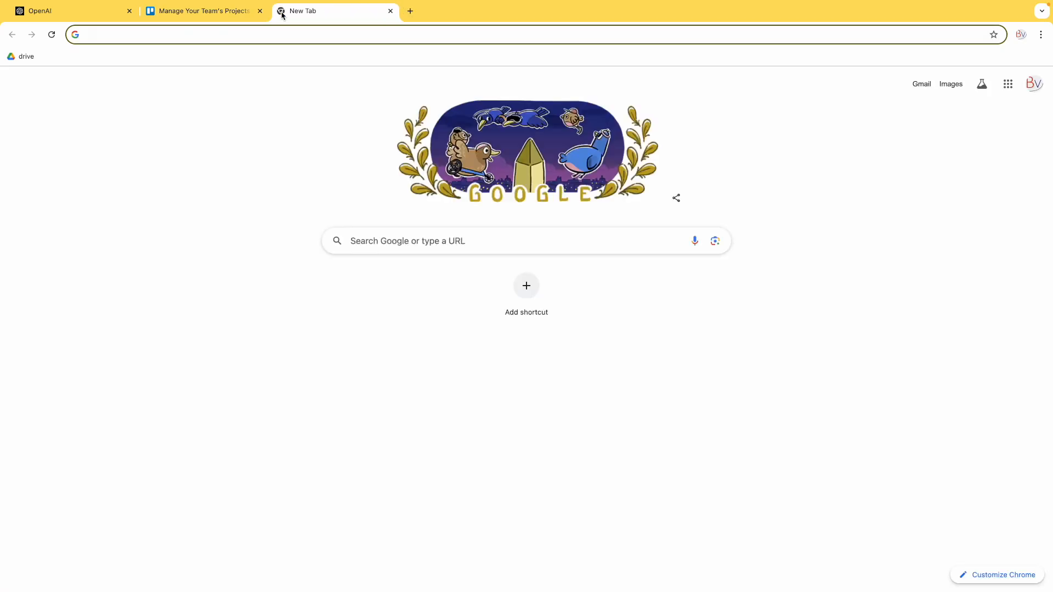
pyautogui.write('kuku courses')
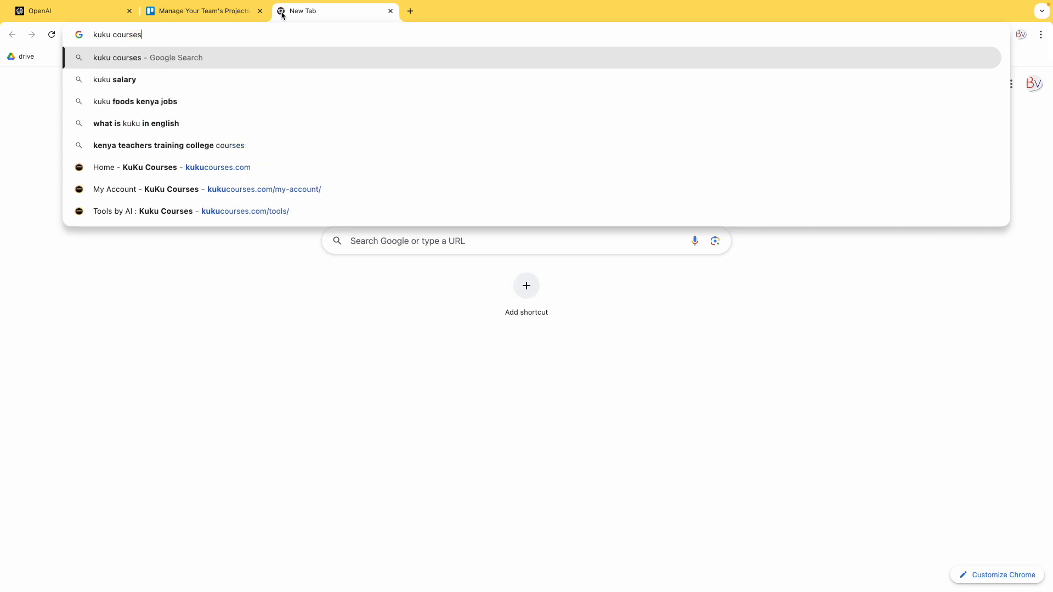
pyautogui.press('Return')
pyautogui.click(161, 169)
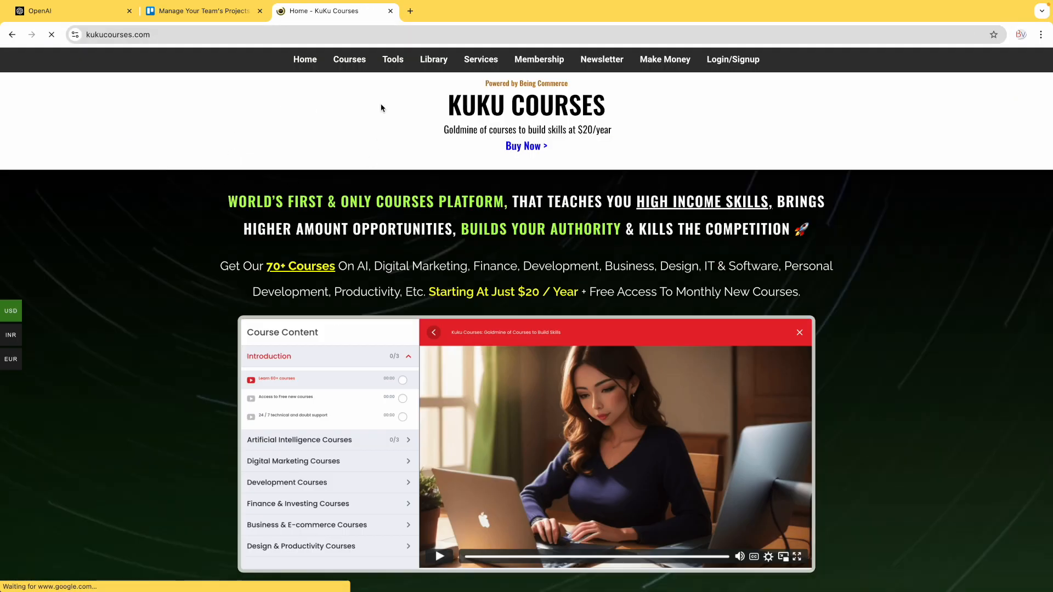
# - Search the course catalogue and open API Testing with Postman in a new tab
pyautogui.click(350, 64)
pyautogui.click(246, 112)
pyautogui.write('api')
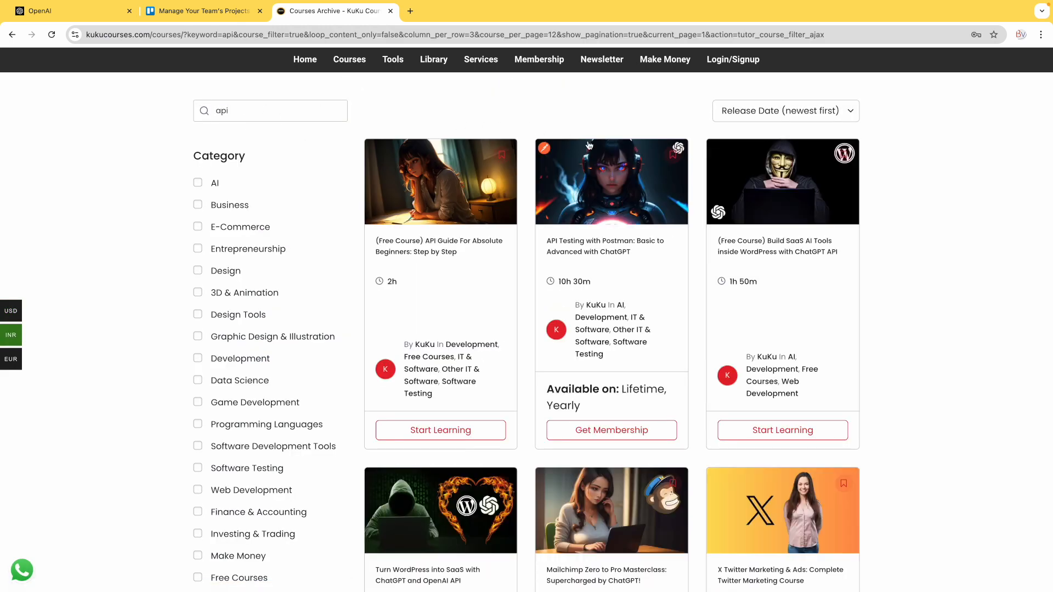
pyautogui.tripleClick(567, 279)
pyautogui.click(586, 280)
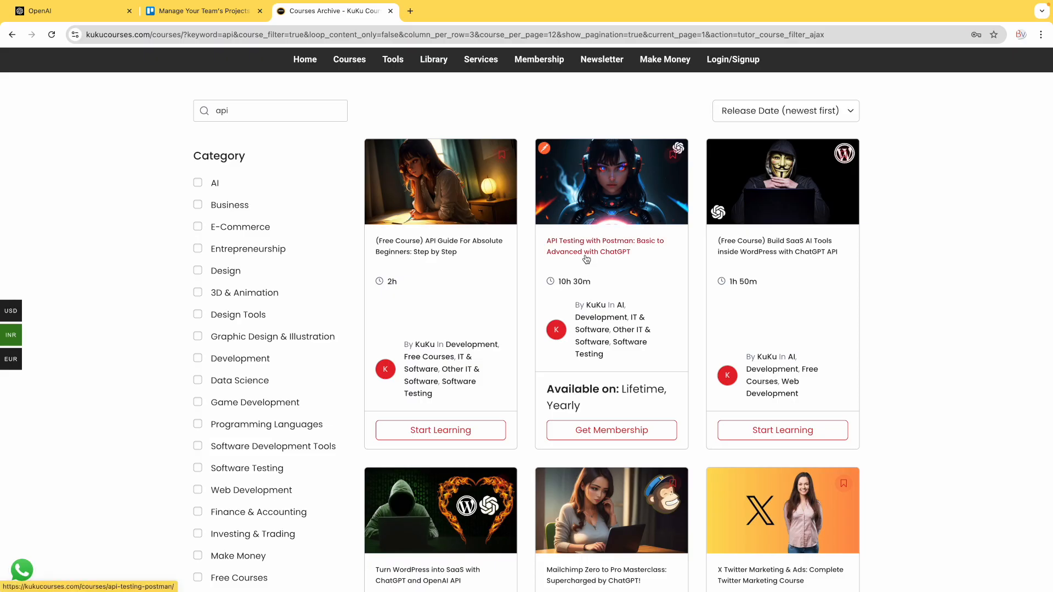
pyautogui.rightClick(586, 259)
pyautogui.click(609, 266)
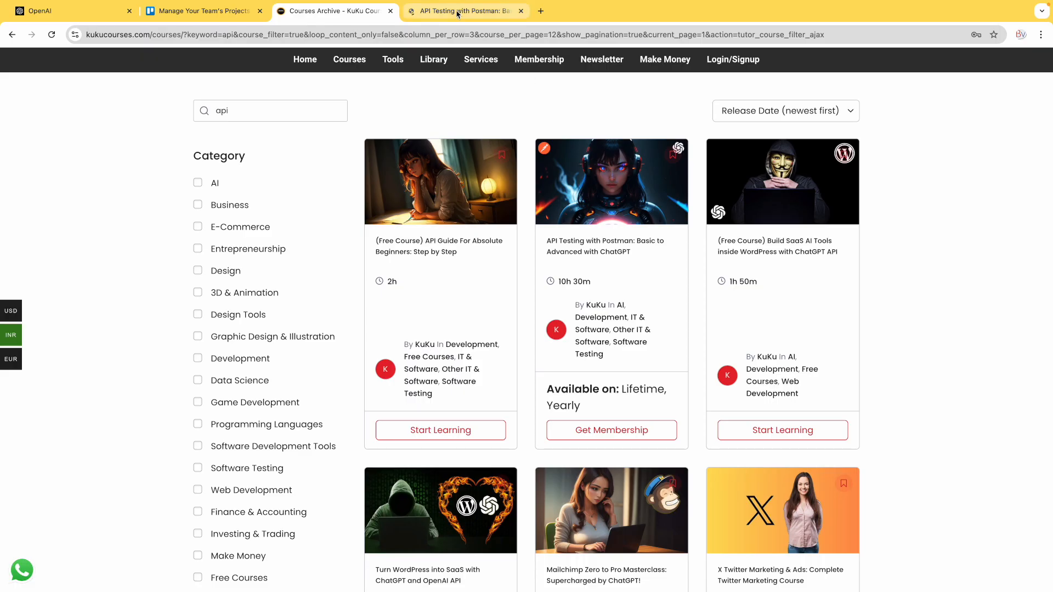
pyautogui.click(460, 12)
# - Highlight the course title words and its 10 hours 30 minutes duration, then return to Postman
pyautogui.doubleClick(365, 109)
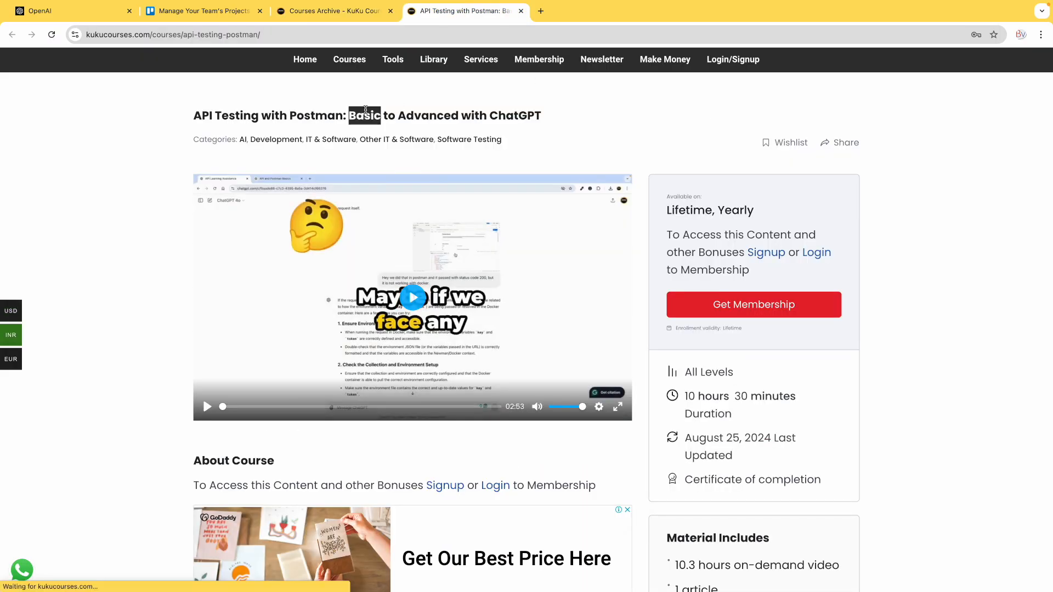
pyautogui.click(366, 110)
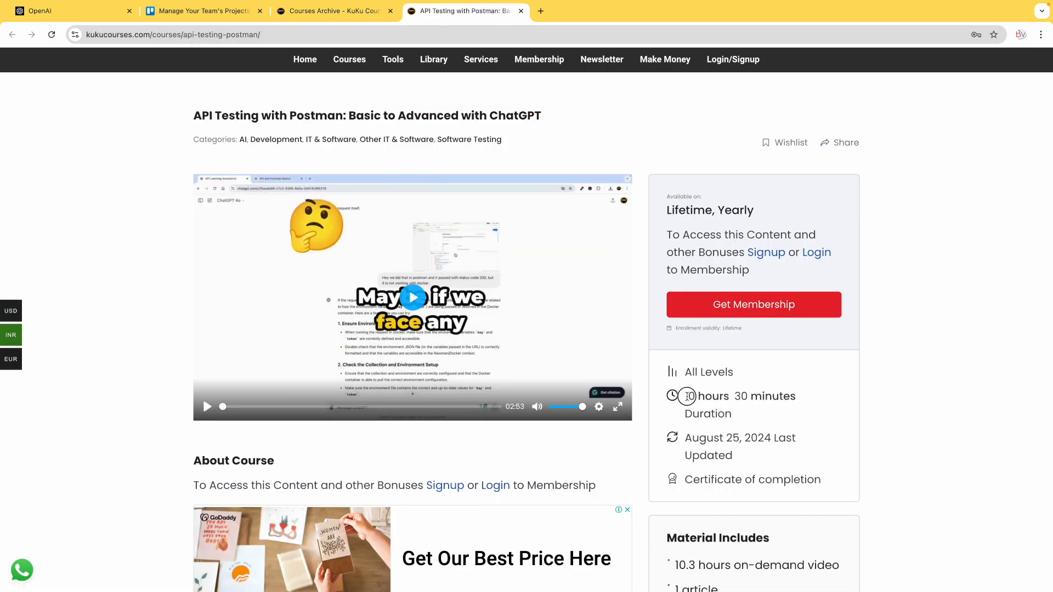
pyautogui.moveTo(685, 396); pyautogui.dragTo(753, 427)
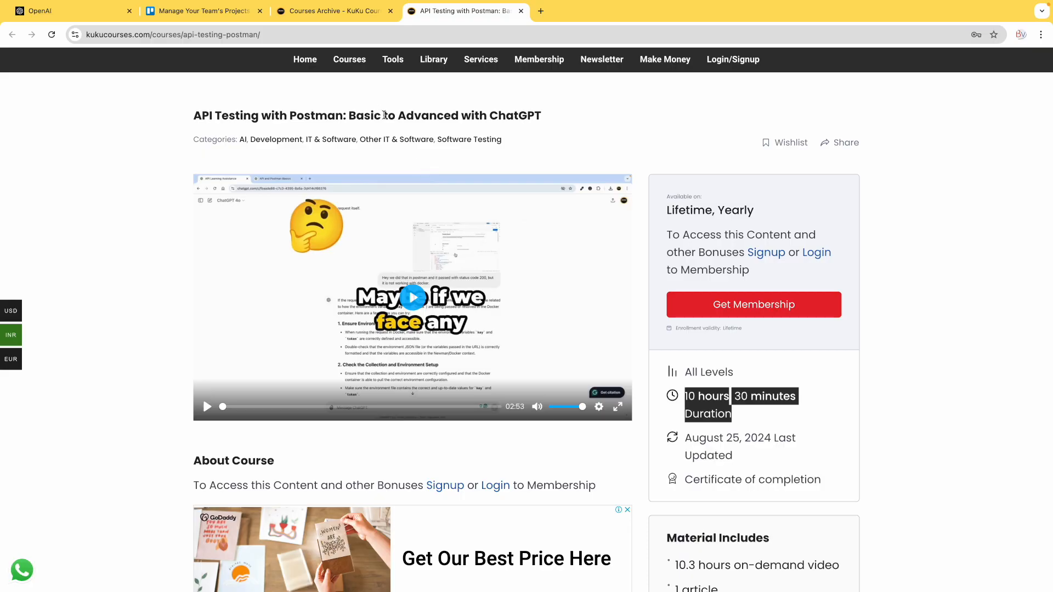
pyautogui.doubleClick(414, 116)
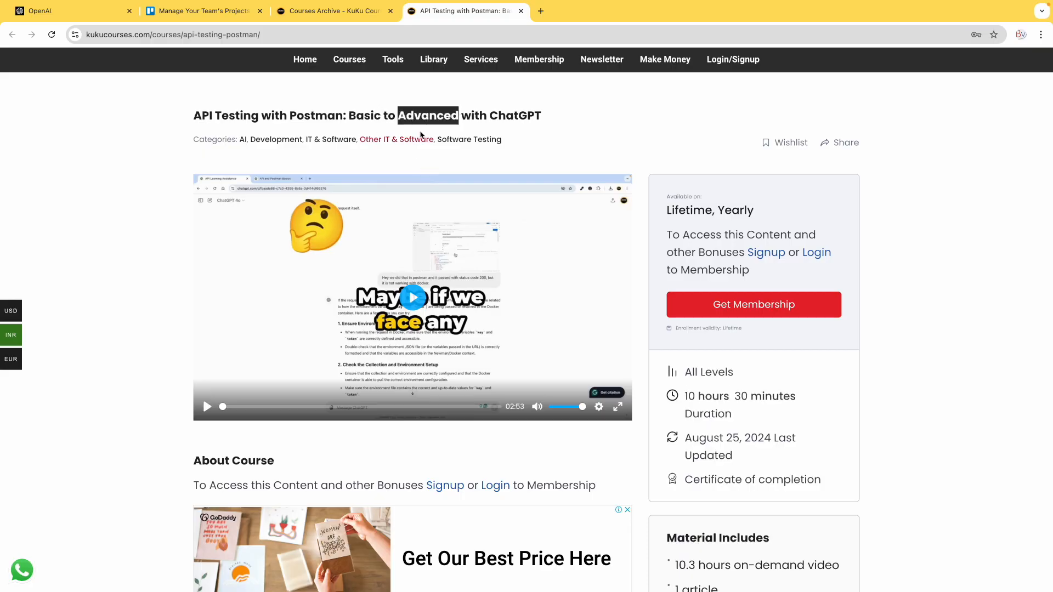
pyautogui.click(480, 121)
pyautogui.hotkey('ctrl', 'Left')
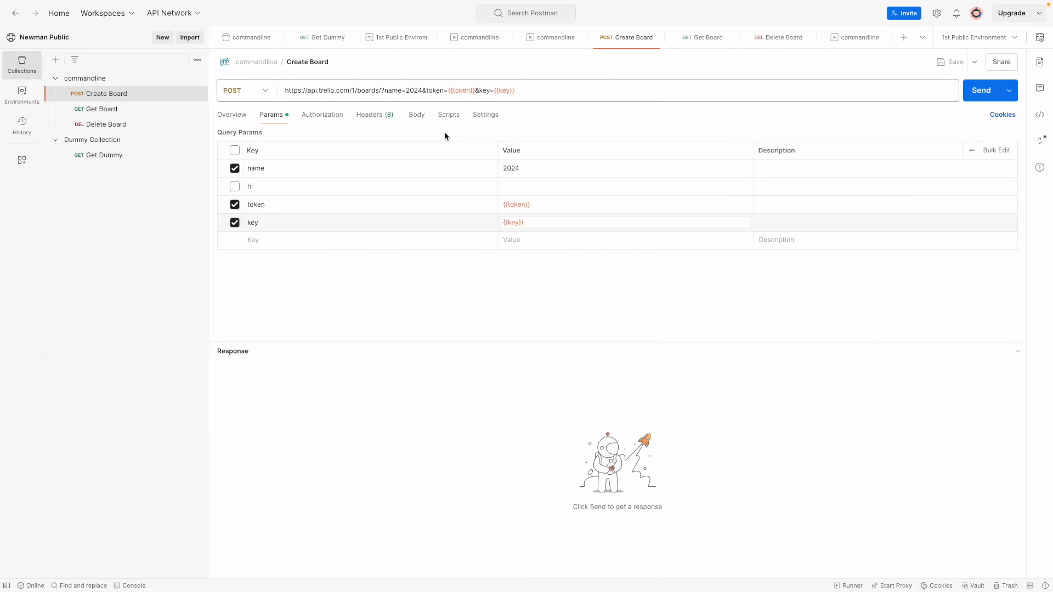
# - Browse Create Board's Scripts, Pre-request, Params, Authorization and Overview tabs
pyautogui.click(448, 116)
pyautogui.click(249, 139)
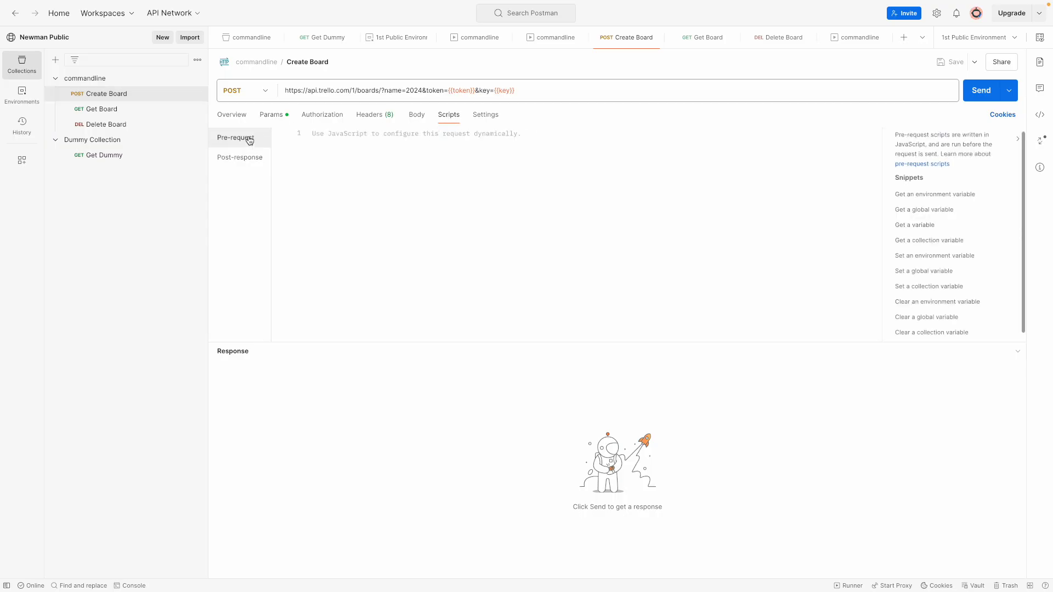
pyautogui.click(274, 116)
pyautogui.click(325, 116)
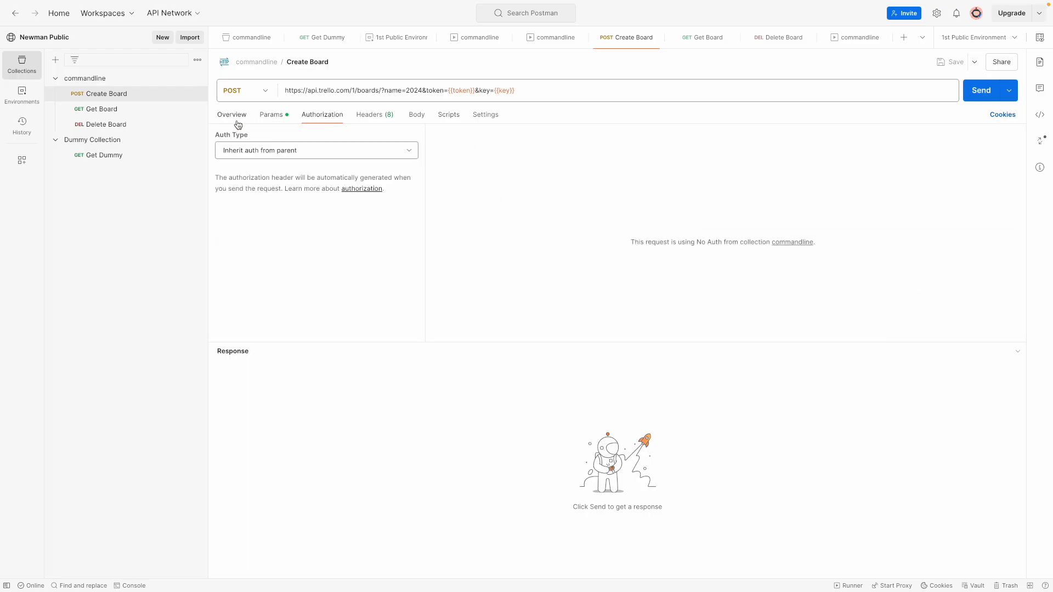
pyautogui.click(233, 116)
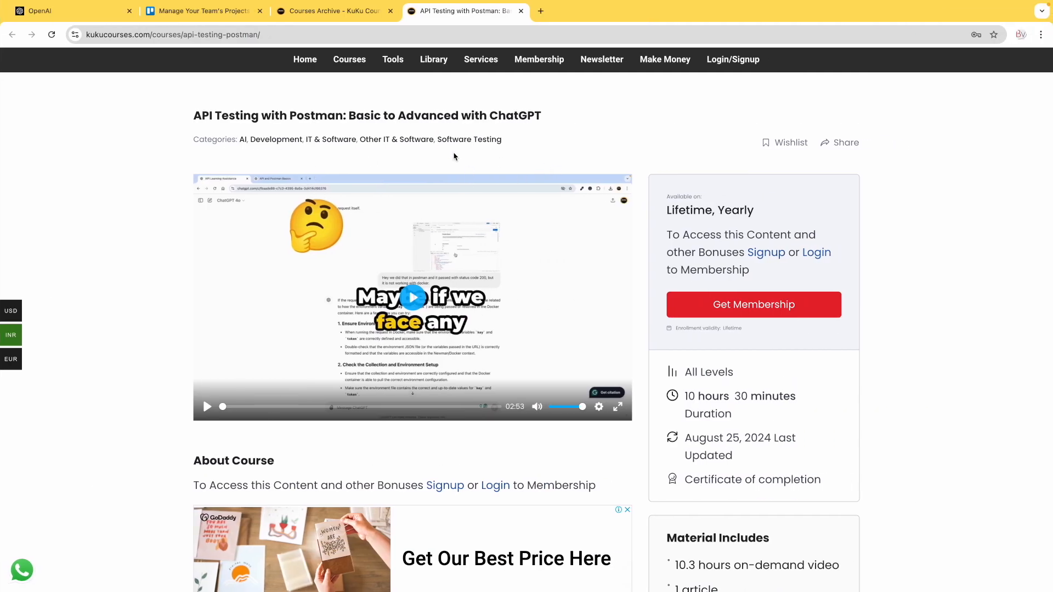
# - Open the KuKu courses catalogue in a new tab and page through its later listings
pyautogui.rightClick(355, 61)
pyautogui.click(373, 68)
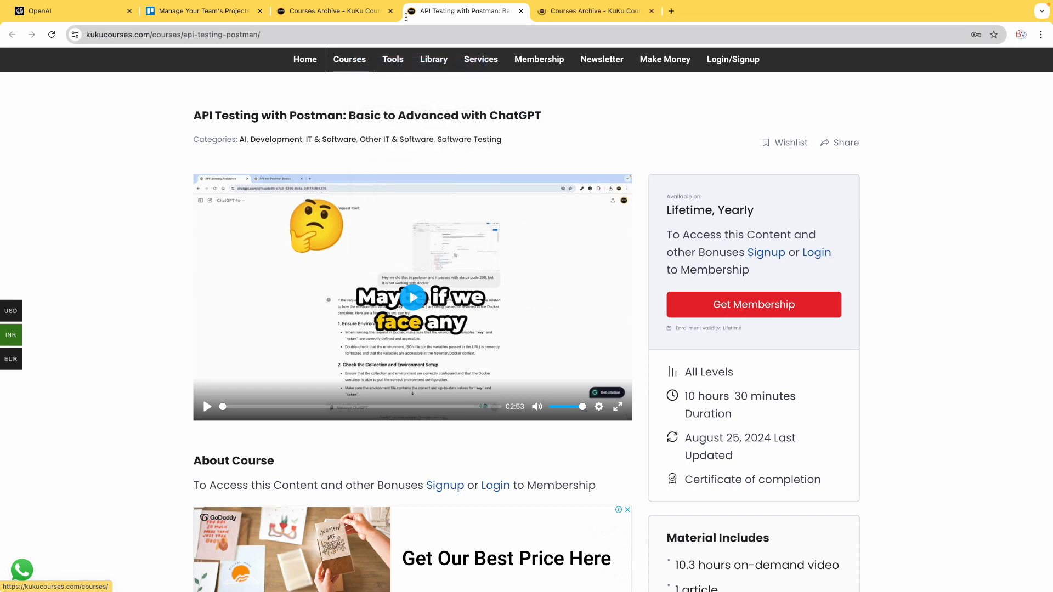
pyautogui.click(590, 15)
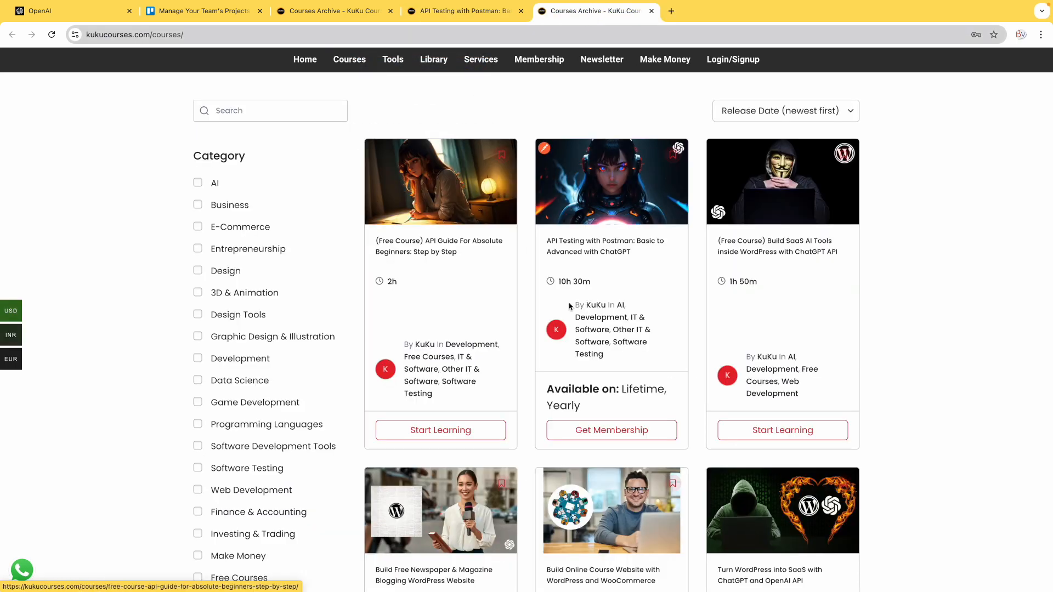
pyautogui.scroll(-2, 569, 306)
pyautogui.scroll(-2, 482, 340)
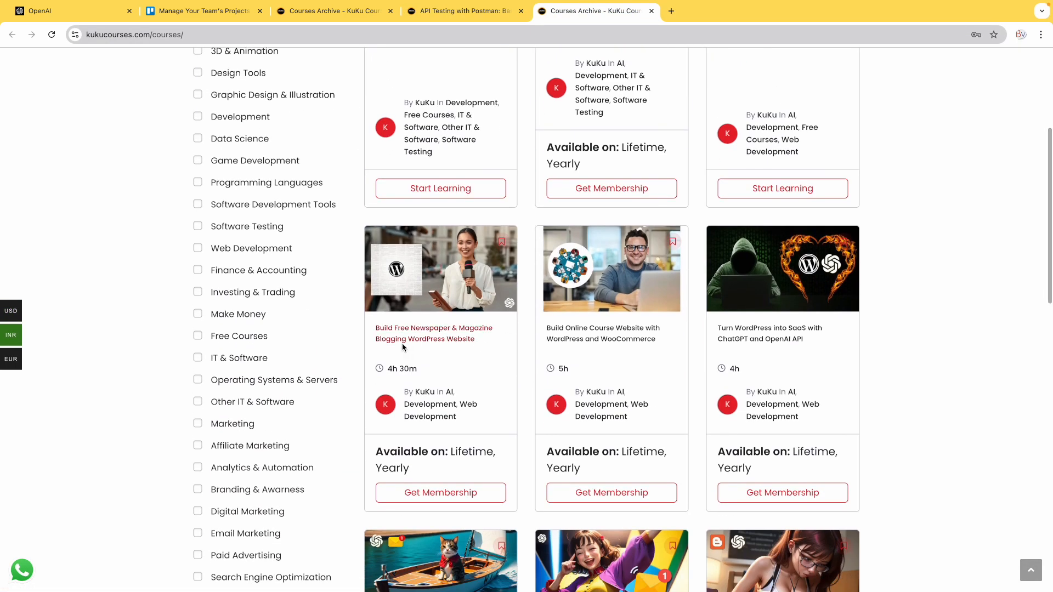
pyautogui.scroll(-2, 799, 381)
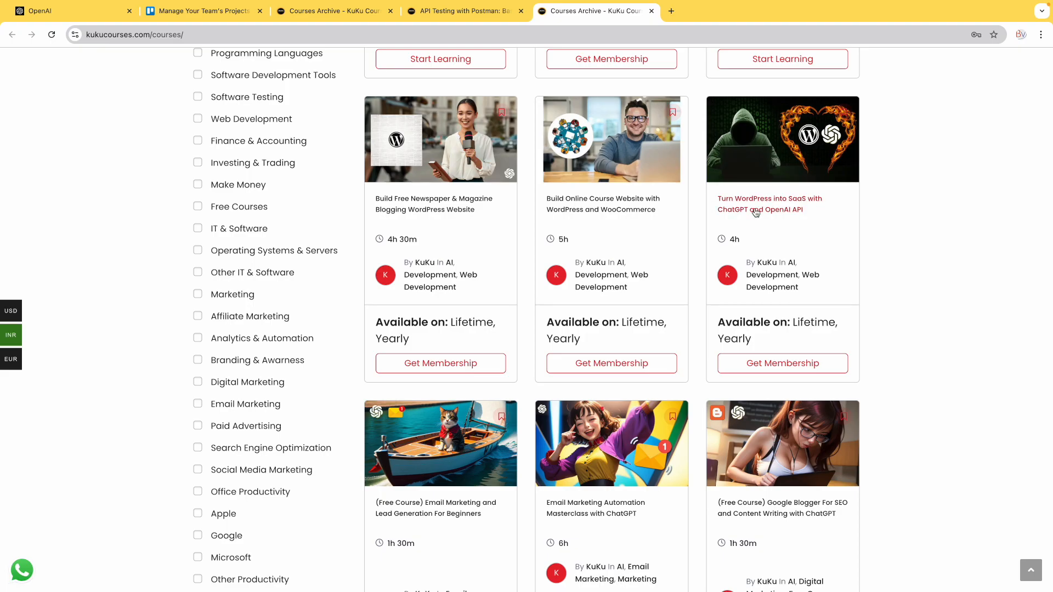
pyautogui.scroll(-1, 746, 241)
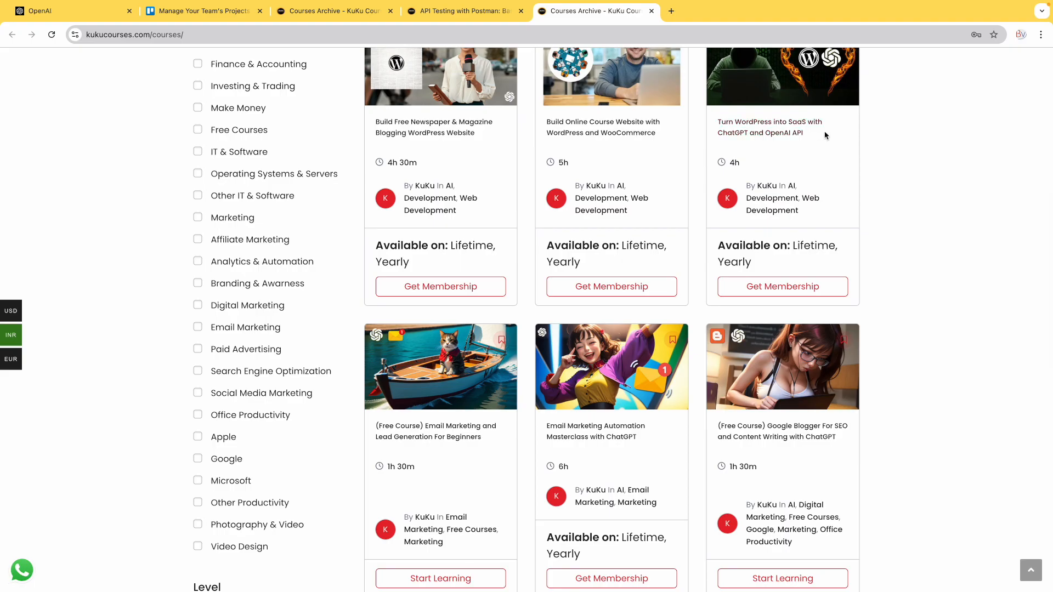
pyautogui.scroll(-8, 556, 321)
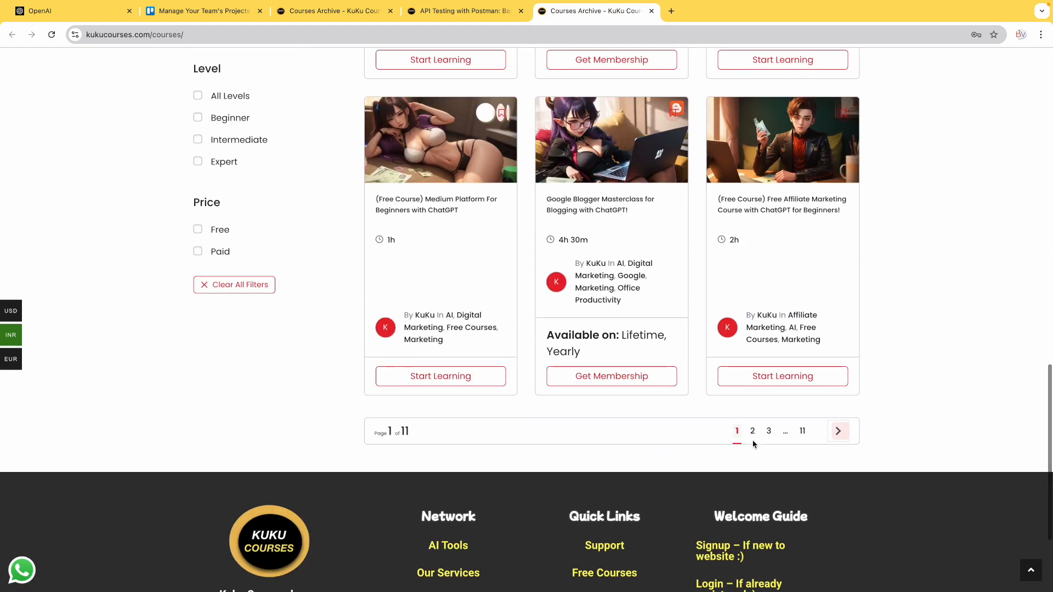
pyautogui.click(752, 434)
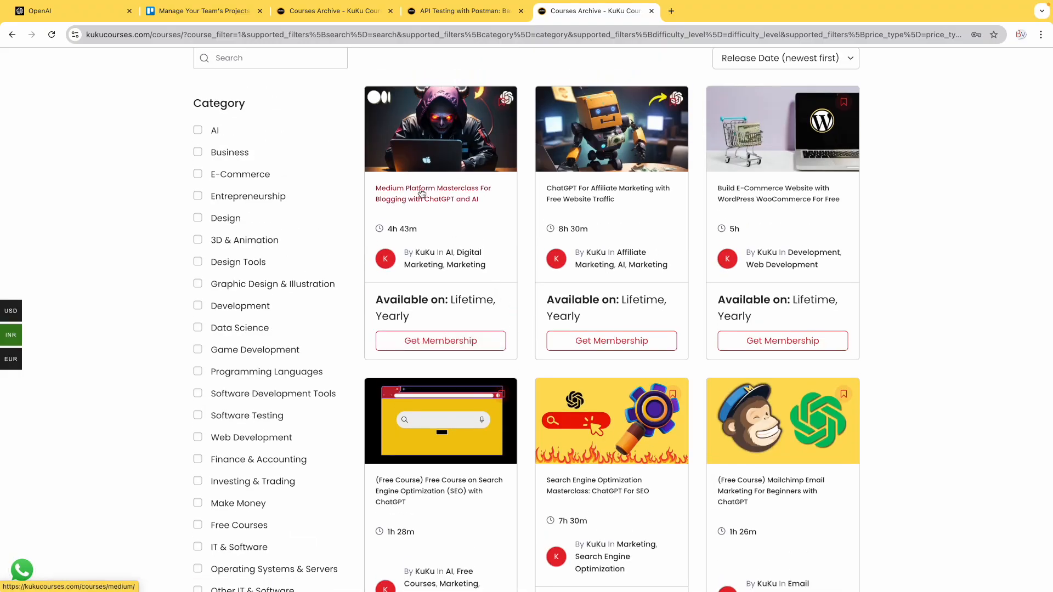
pyautogui.scroll(-2, 790, 228)
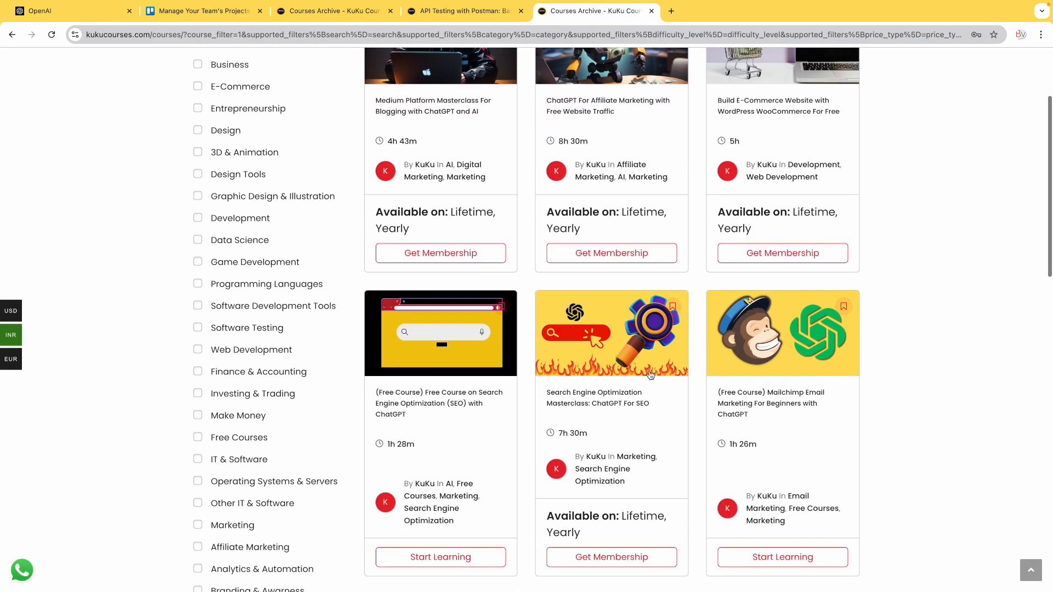
pyautogui.scroll(-12, 665, 369)
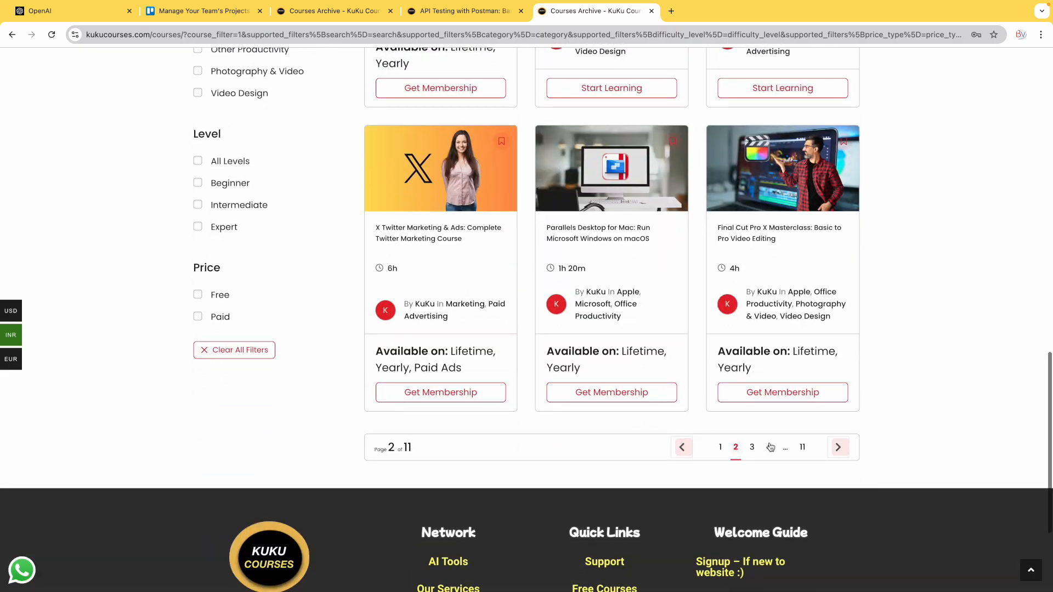
pyautogui.click(767, 447)
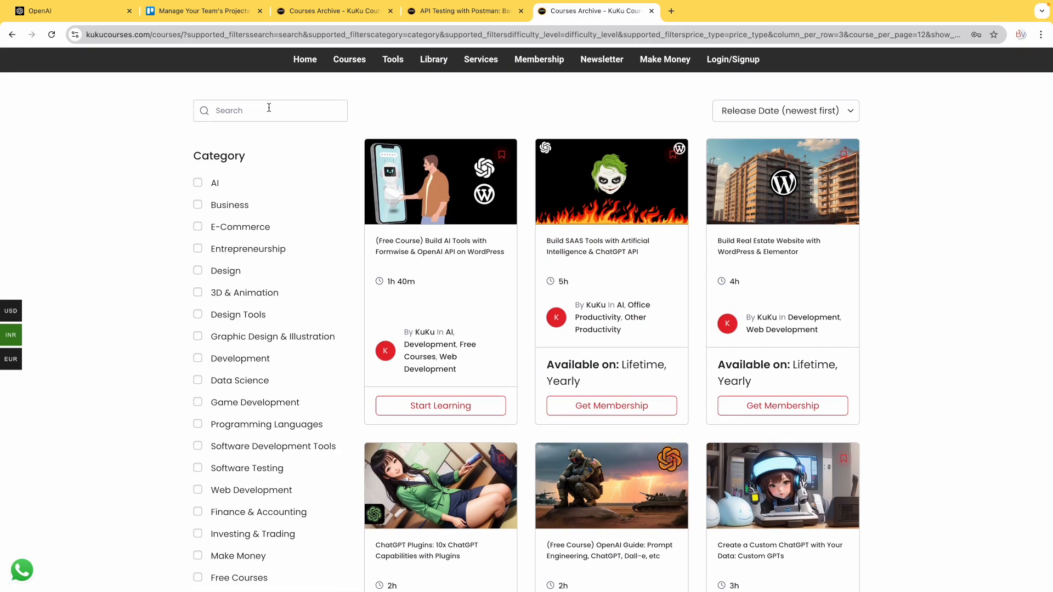
# - Search the catalogue for 'api' and scroll through the matching courses
pyautogui.click(268, 107)
pyautogui.write('api')
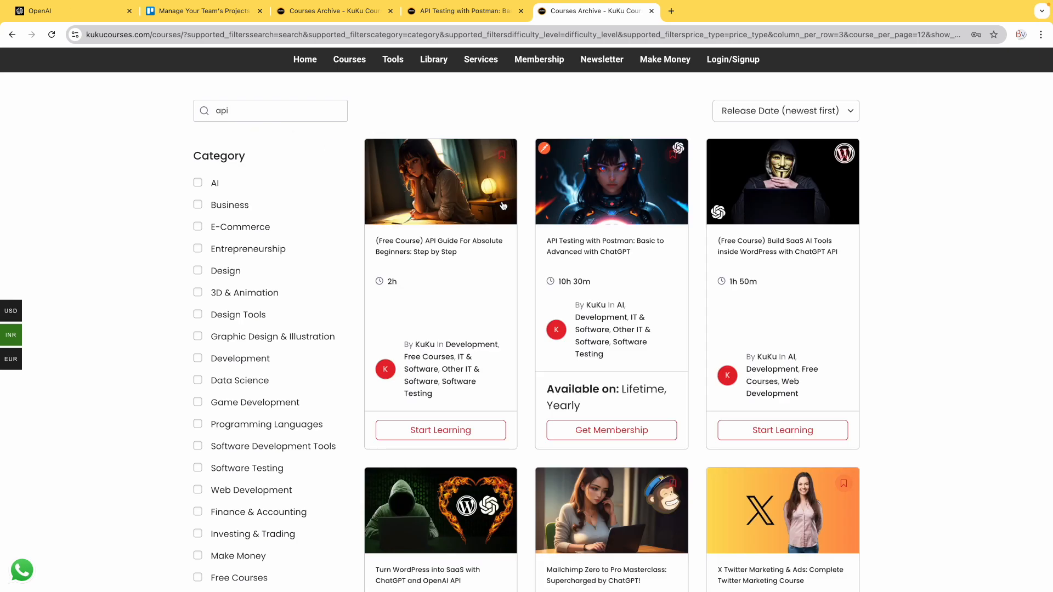
pyautogui.scroll(-10, 528, 249)
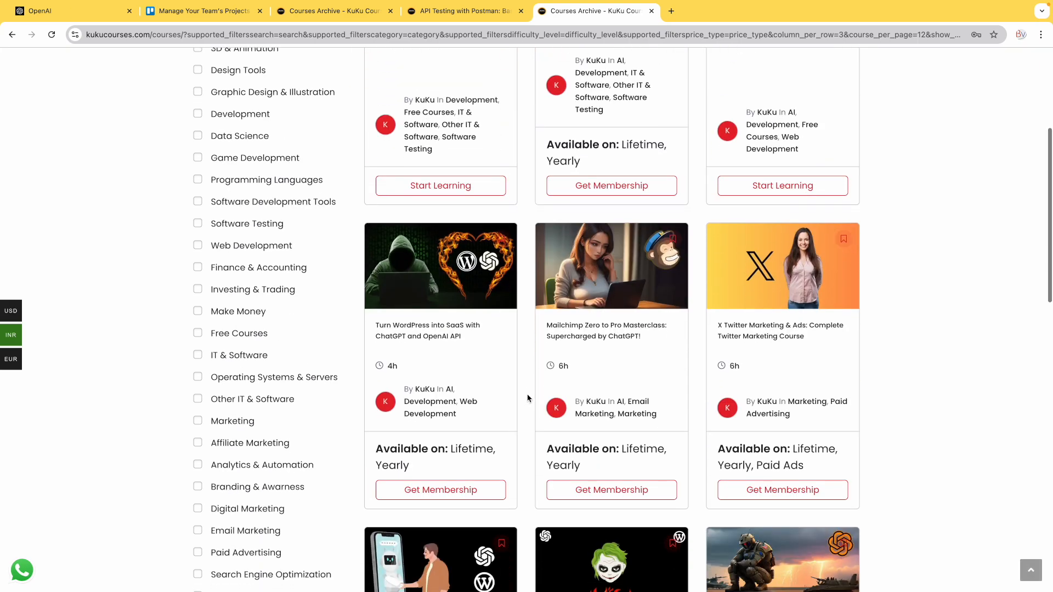
pyautogui.scroll(-3, 526, 402)
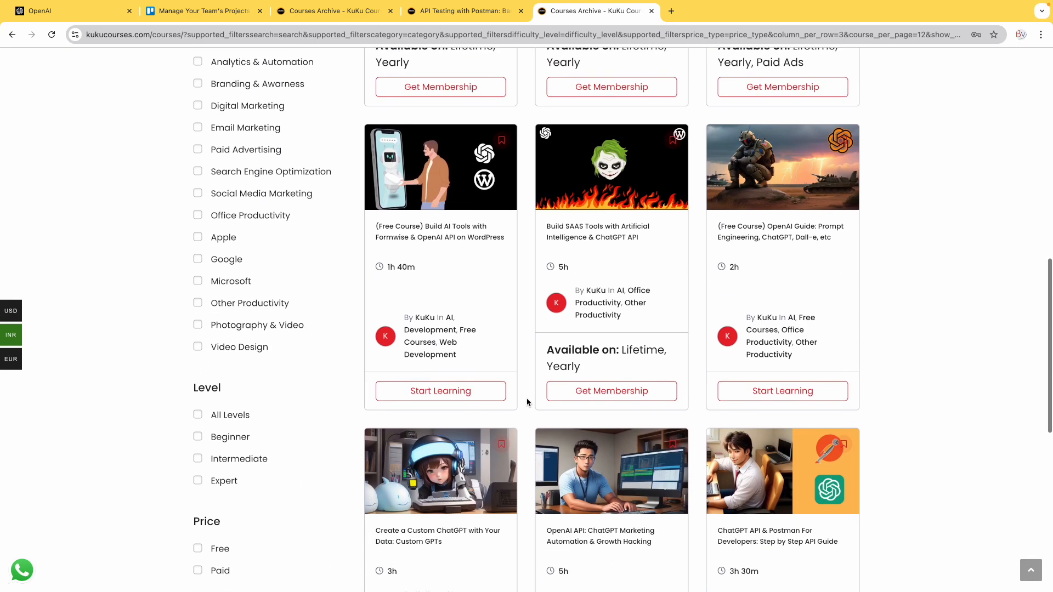
pyautogui.scroll(-1, 527, 402)
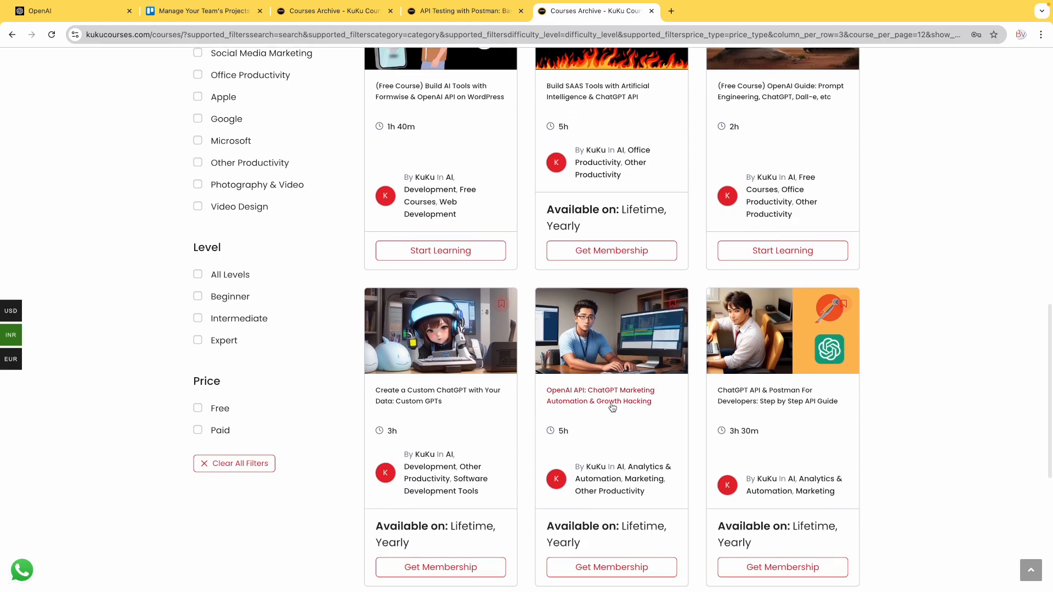
pyautogui.scroll(-2, 645, 451)
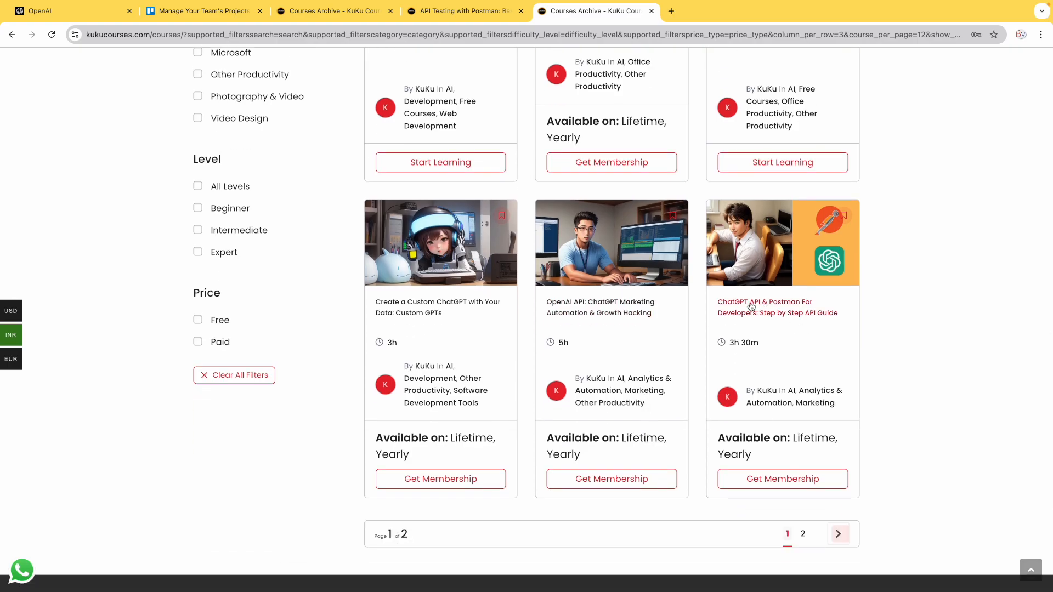
pyautogui.scroll(5, 745, 307)
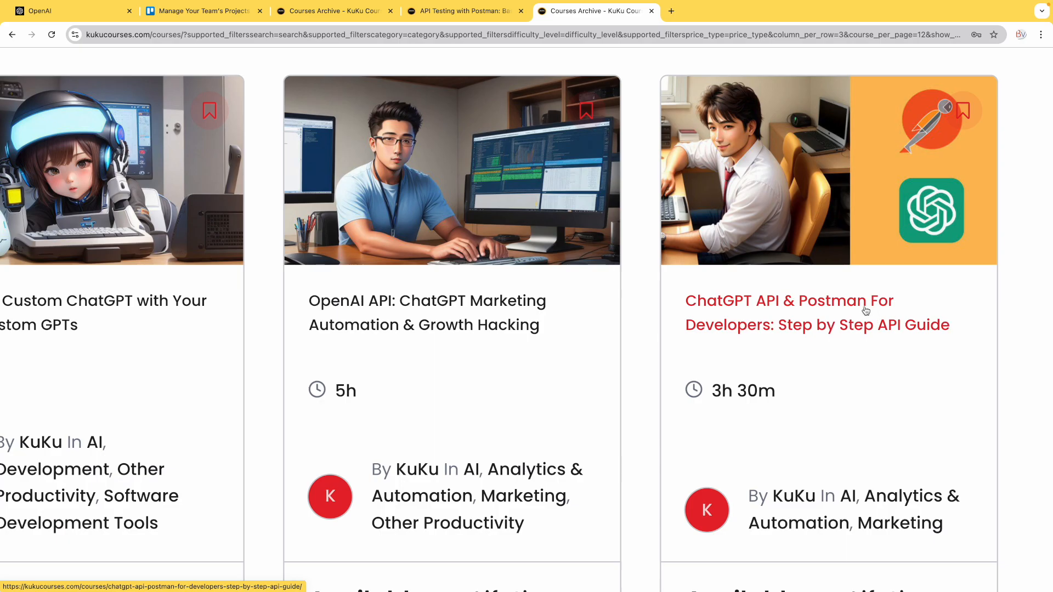
pyautogui.scroll(-5, 738, 329)
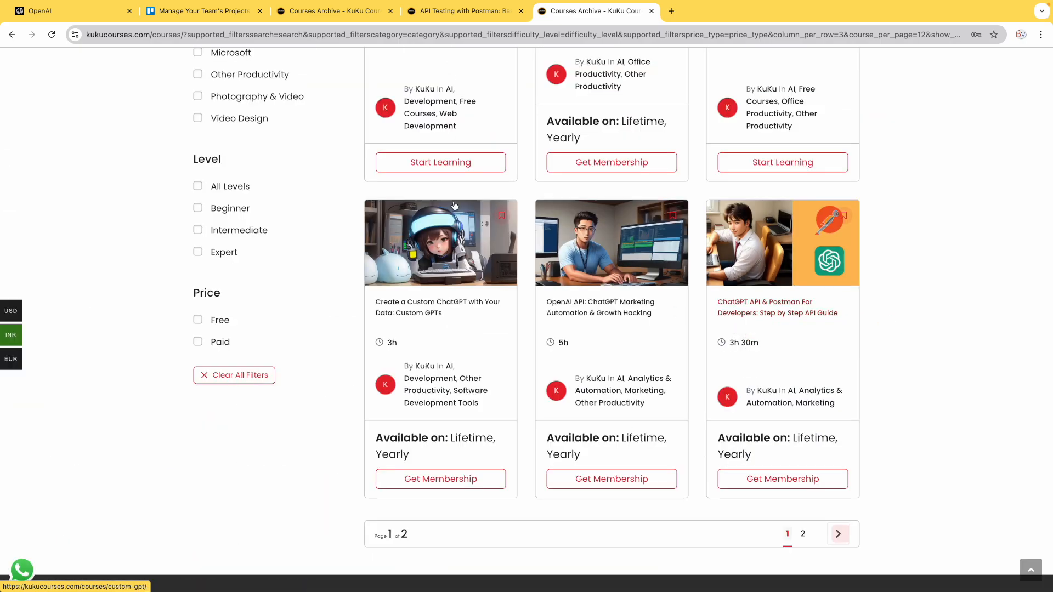
# - Return to the KuKu api course listing tab and open the Membership page
pyautogui.click(43, 11)
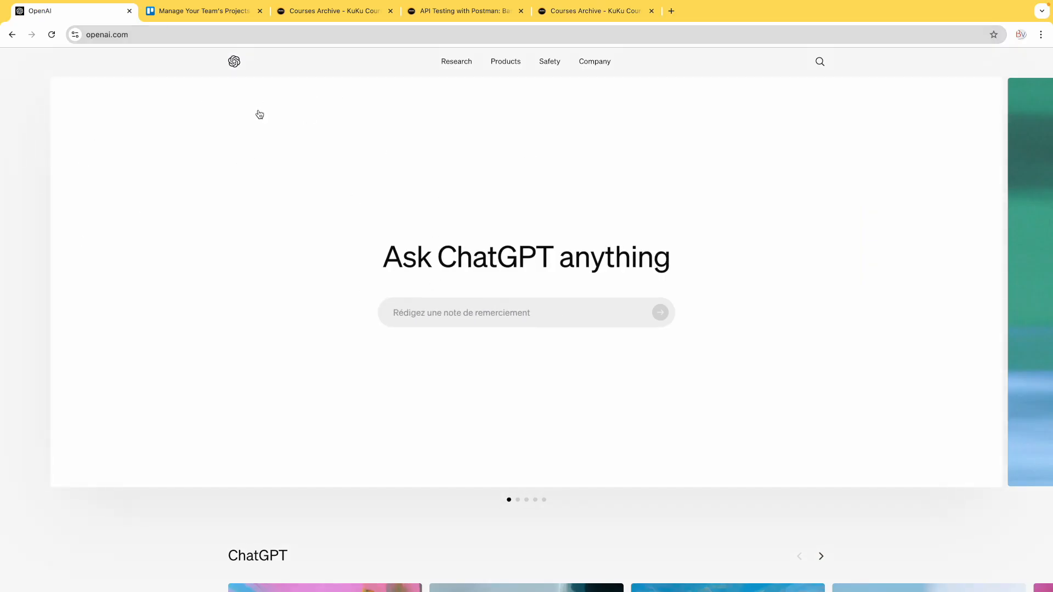
pyautogui.hotkey('ctrl', 'Left')
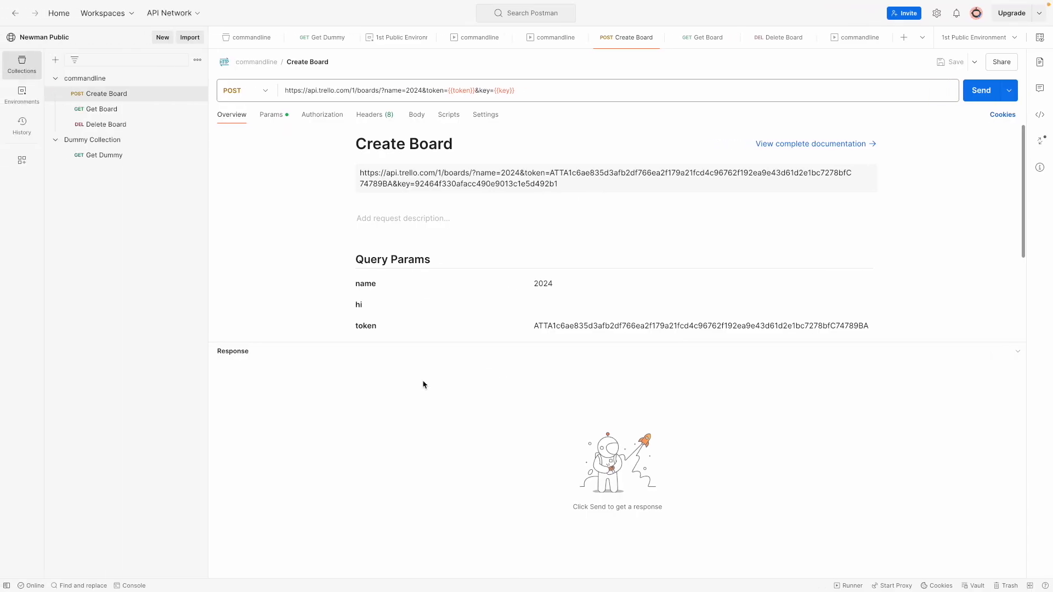
pyautogui.hotkey('ctrl', 'Right')
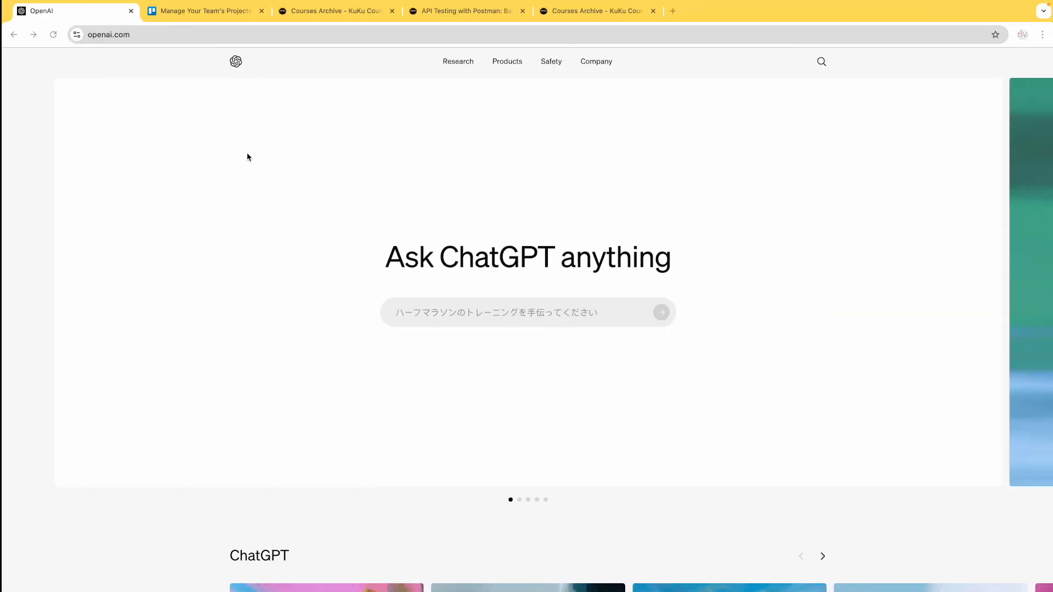
pyautogui.click(574, 13)
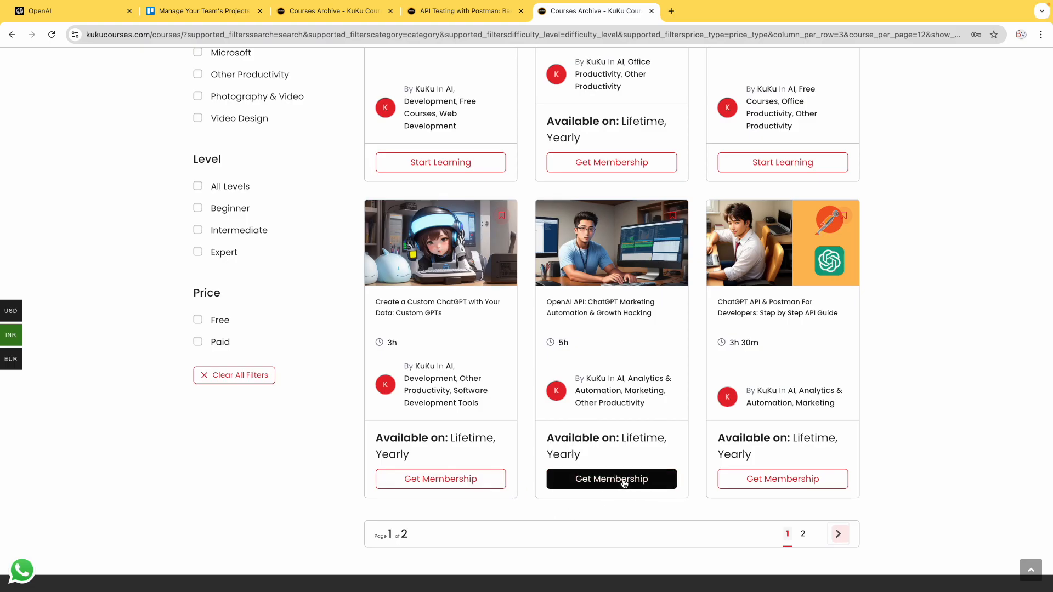
pyautogui.scroll(1, 694, 352)
pyautogui.scroll(10, 694, 352)
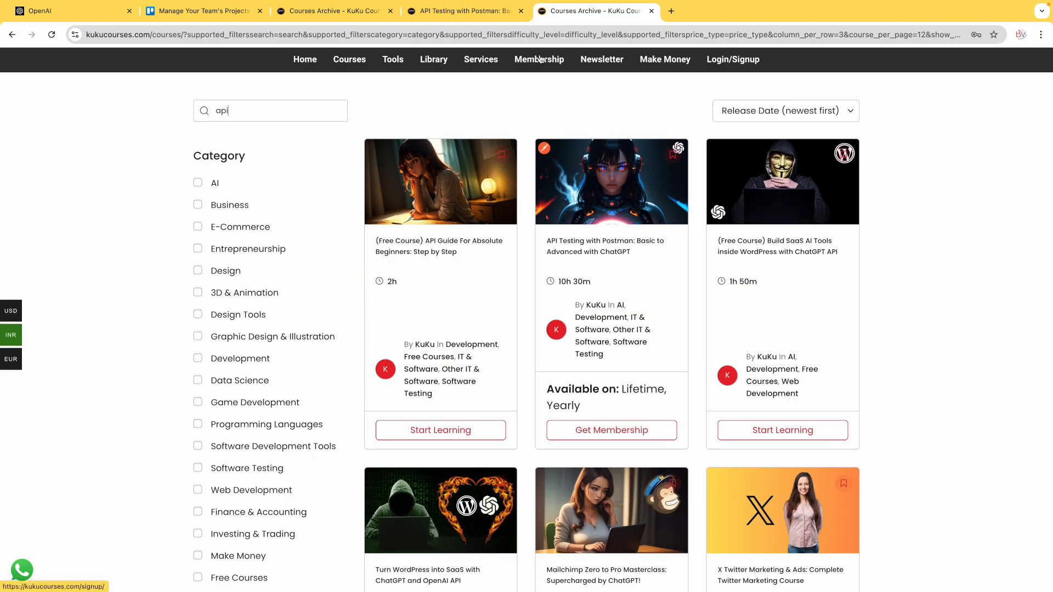
pyautogui.click(540, 59)
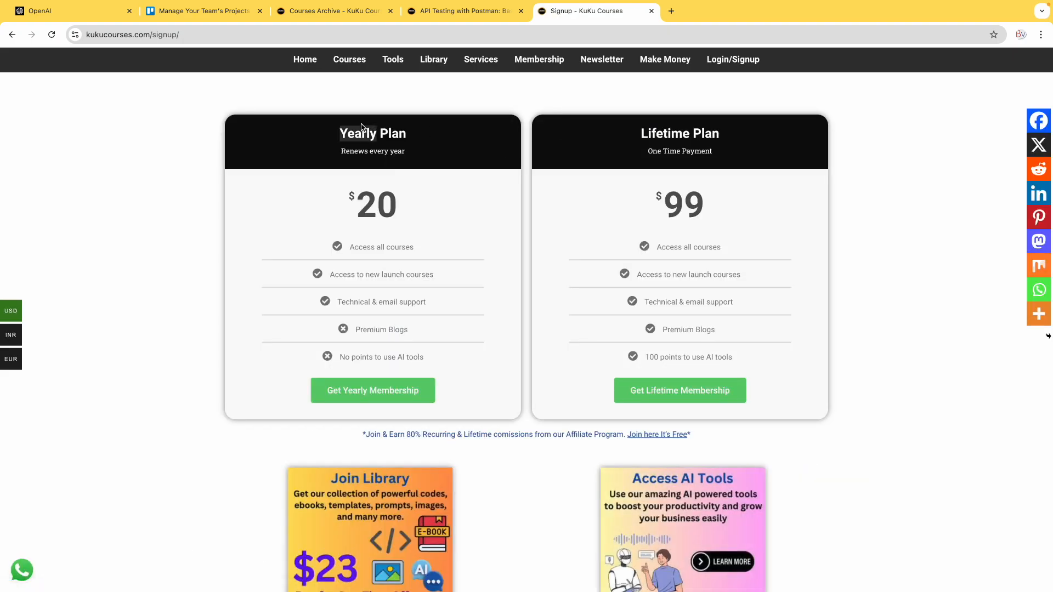
# - Highlight the Lifetime Plan heading and its $99 Lifetime price on the signup page
pyautogui.click(737, 180)
pyautogui.tripleClick(668, 127)
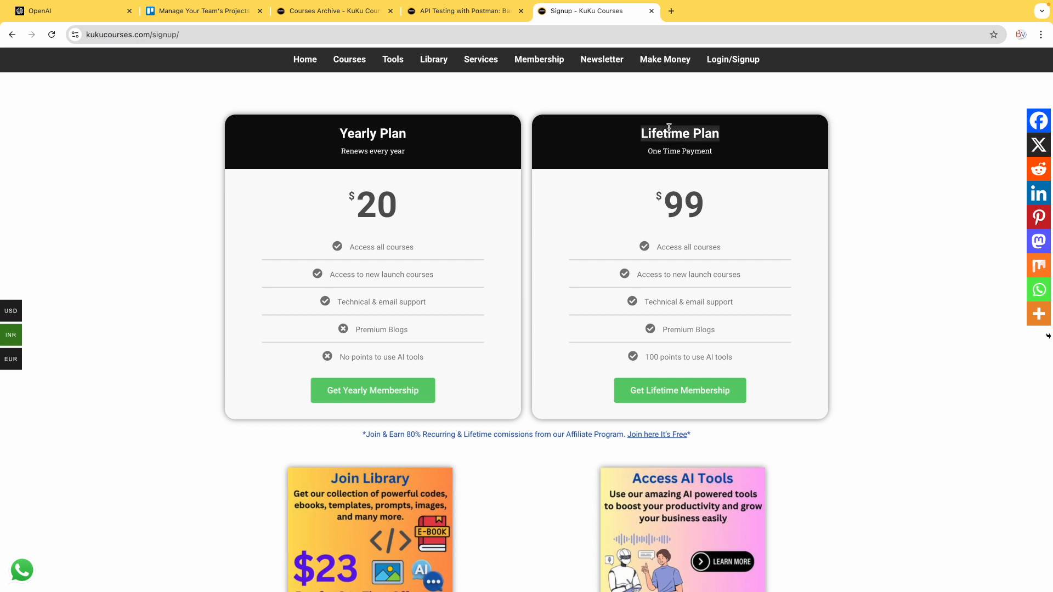
pyautogui.moveTo(671, 209); pyautogui.dragTo(711, 218)
pyautogui.click(609, 262)
# - Scroll down the signup page and highlight the 50% off on Lifetime note
pyautogui.scroll(-5, 608, 264)
pyautogui.moveTo(564, 360); pyautogui.dragTo(661, 365)
pyautogui.scroll(4, 672, 296)
pyautogui.scroll(-8, 590, 280)
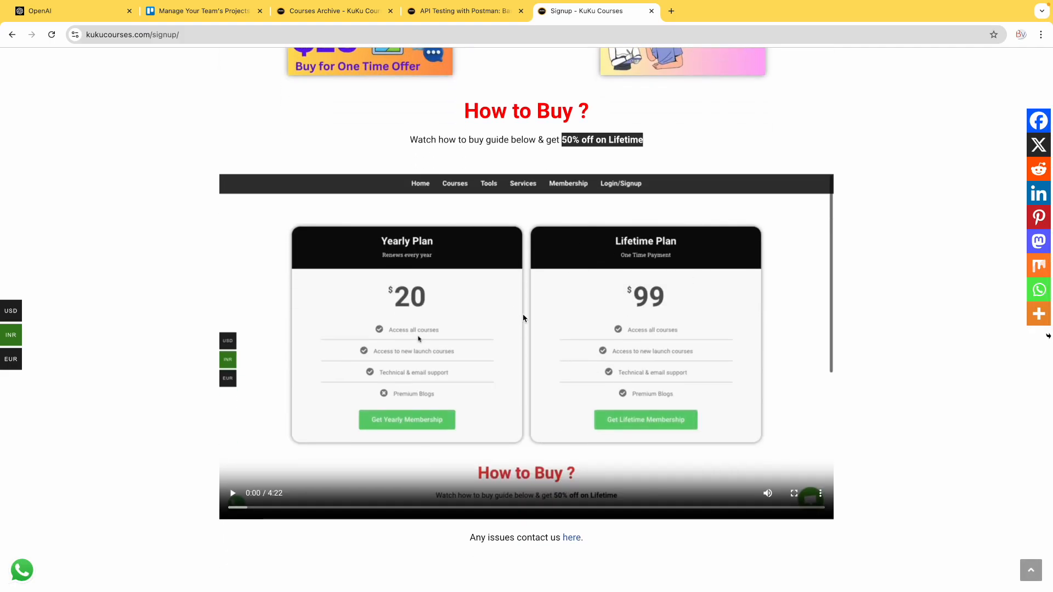
pyautogui.click(740, 100)
pyautogui.scroll(9, 740, 100)
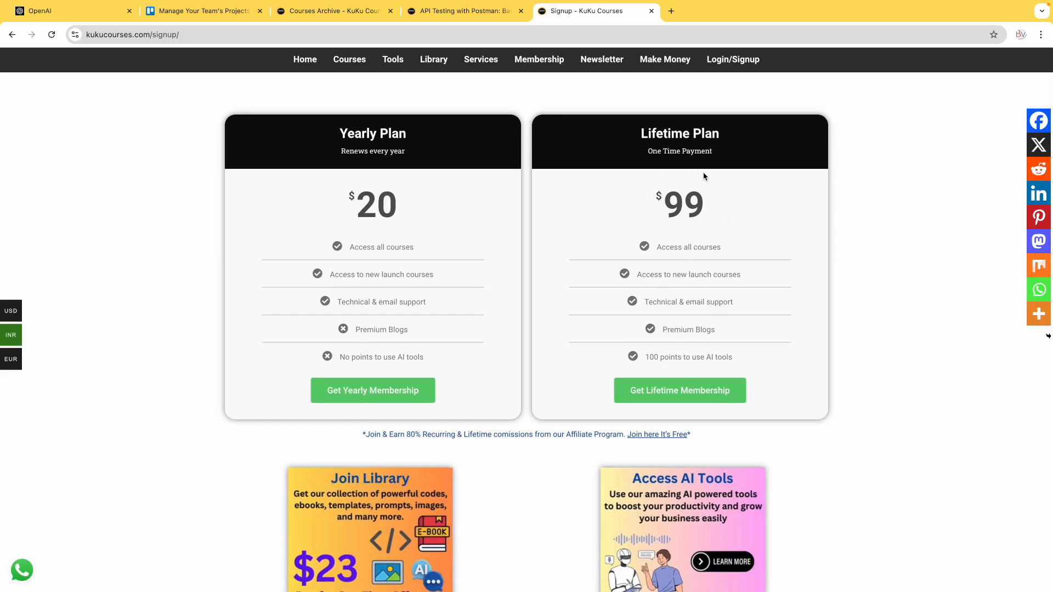
# - Scroll to the How to Buy section and highlight the buying guide line and the word 'guide'
pyautogui.scroll(-5, 606, 331)
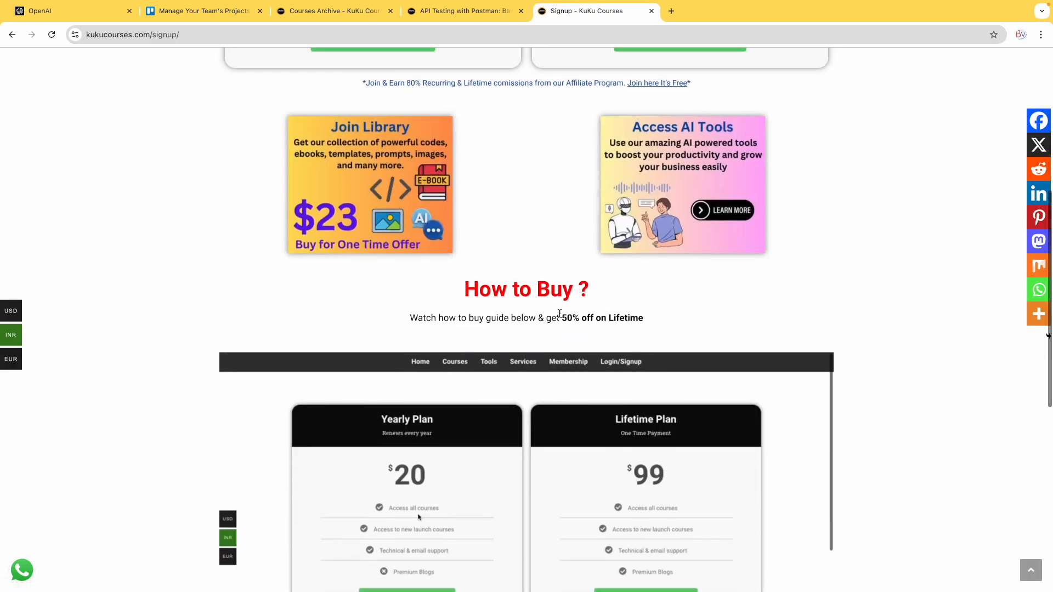
pyautogui.scroll(-1, 599, 329)
pyautogui.tripleClick(503, 278)
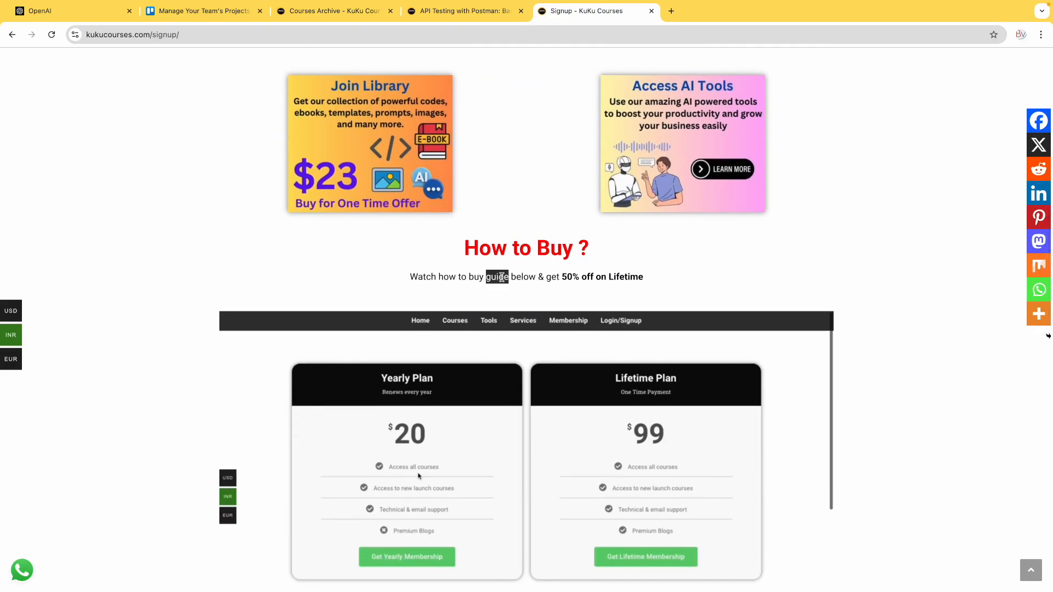
pyautogui.scroll(7, 605, 244)
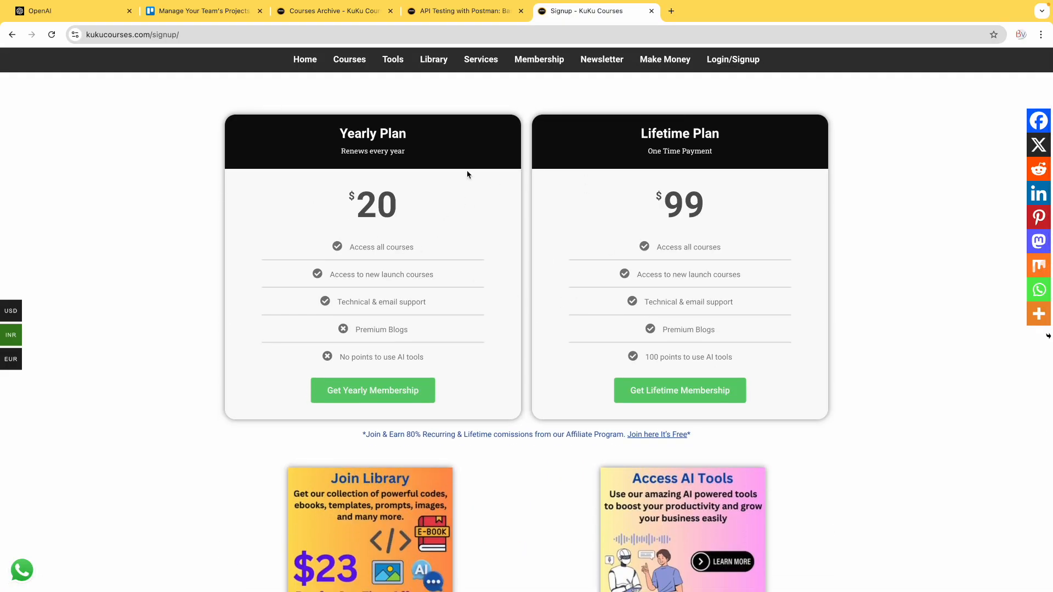
pyautogui.scroll(-8, 445, 229)
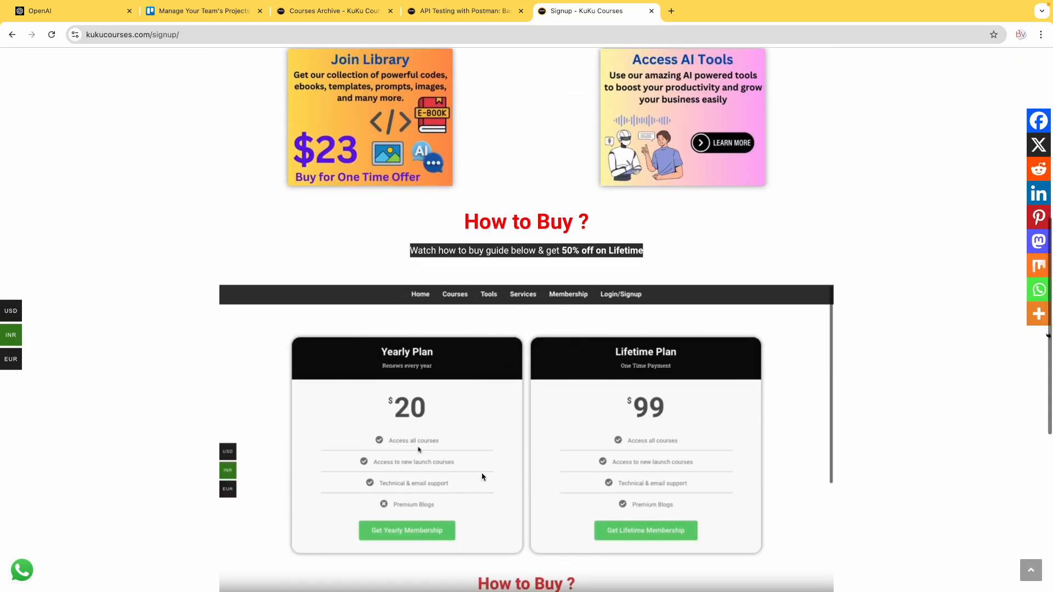
pyautogui.doubleClick(498, 184)
pyautogui.scroll(8, 499, 186)
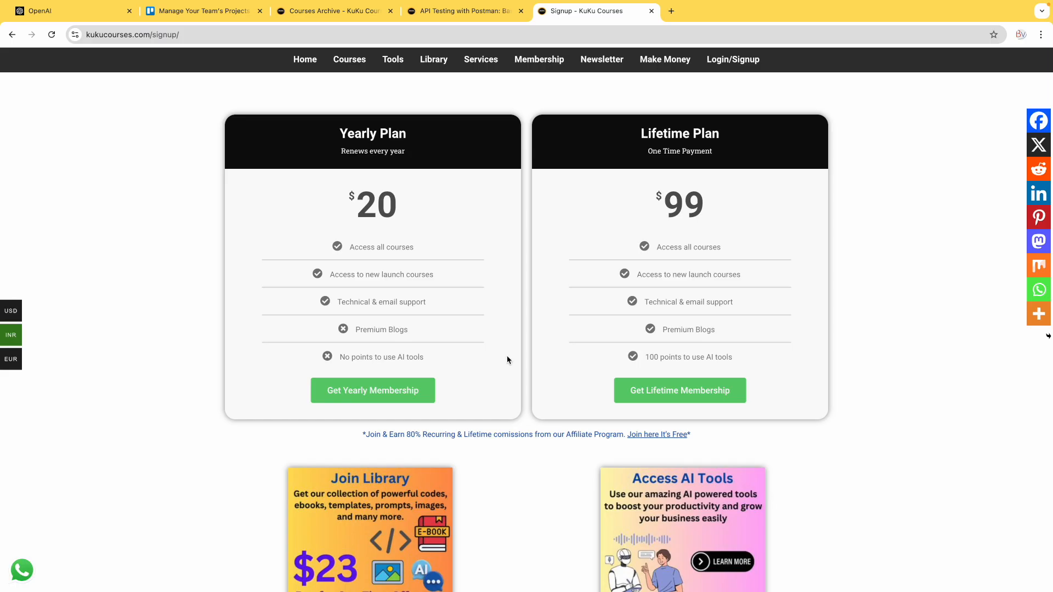
pyautogui.scroll(-8, 508, 360)
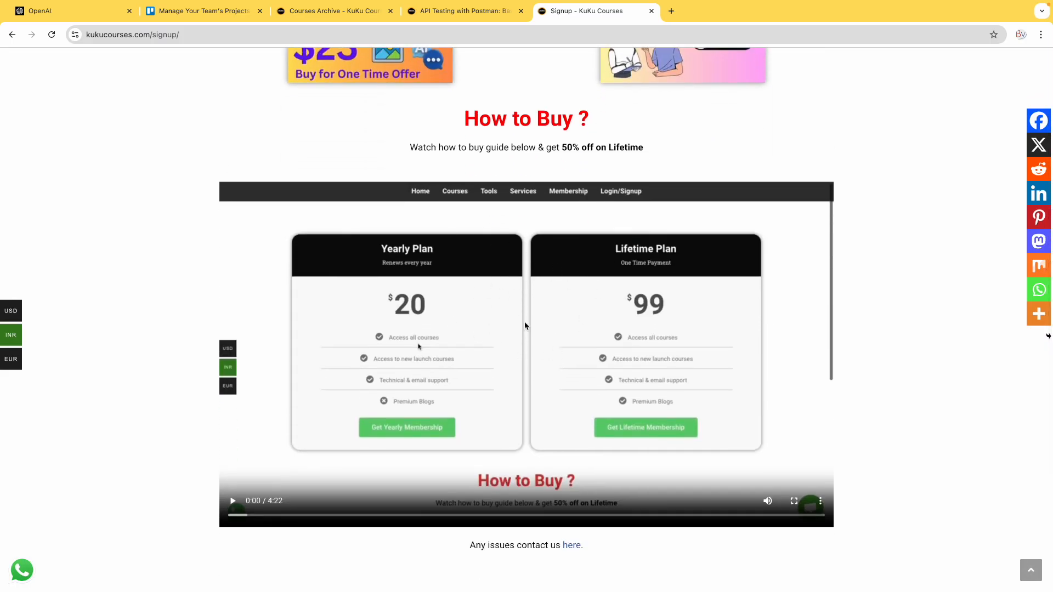
pyautogui.scroll(2, 658, 214)
# - Highlight the guide line again, then return to the plan cards and highlight the $99 price
pyautogui.tripleClick(581, 218)
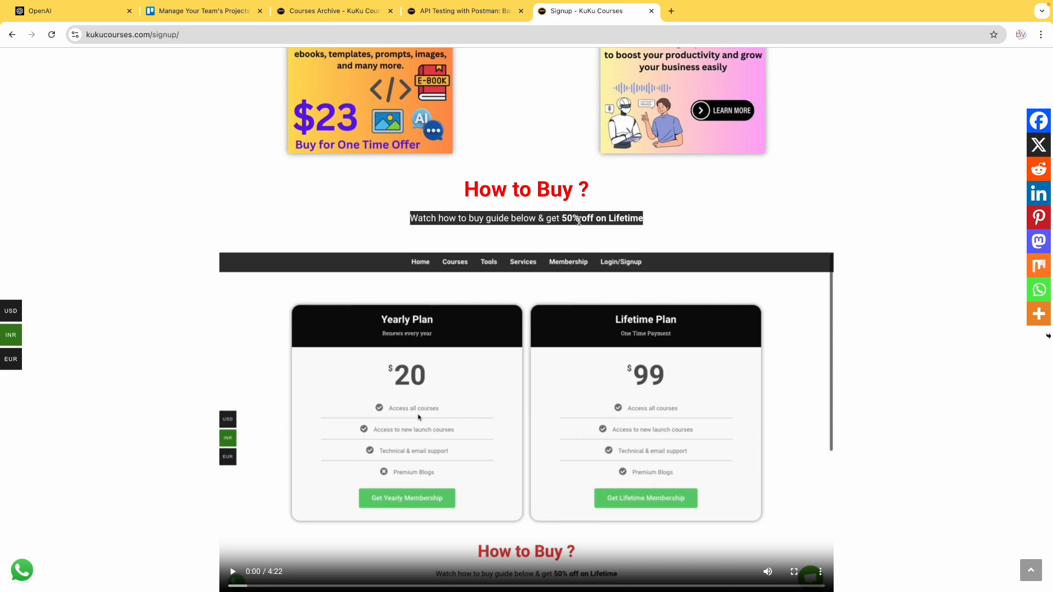
pyautogui.scroll(5, 652, 270)
pyautogui.scroll(2, 652, 271)
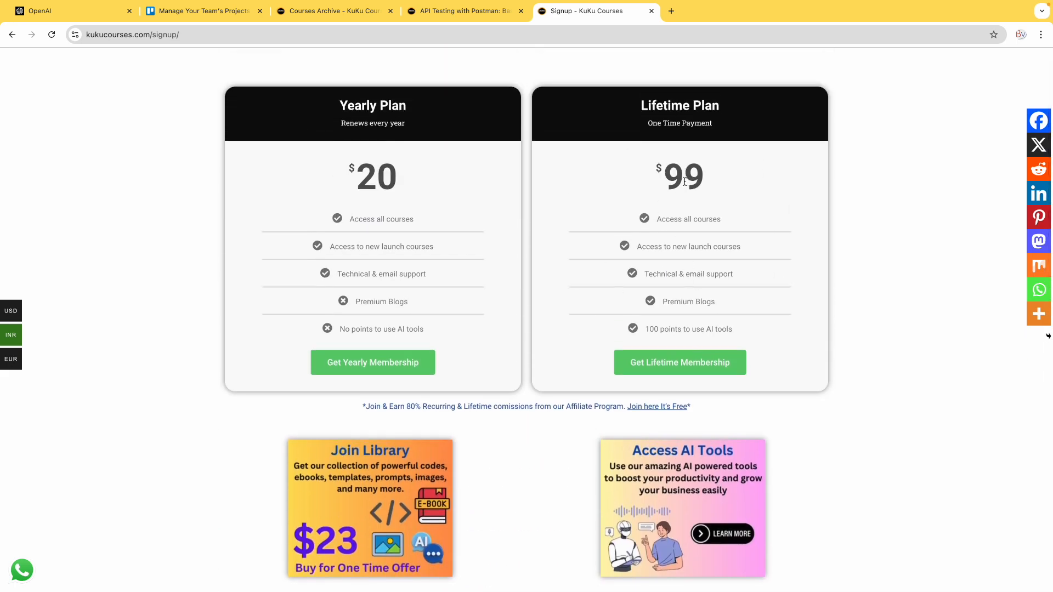
pyautogui.doubleClick(673, 174)
pyautogui.click(555, 247)
# - Scroll through the signup page once more, then go to the courses archive page
pyautogui.scroll(-2, 595, 292)
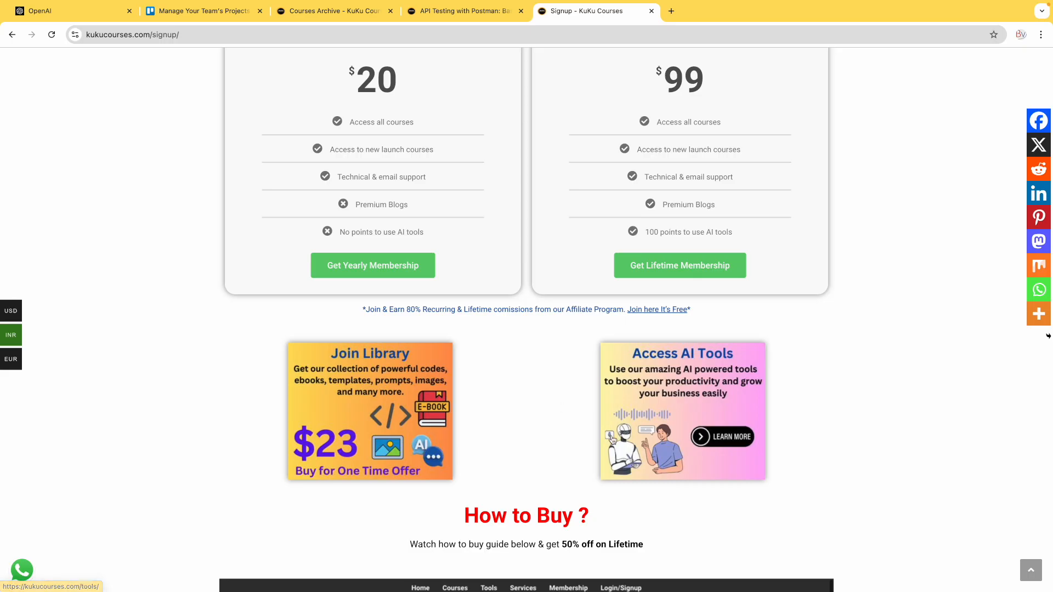
pyautogui.scroll(-5, 493, 488)
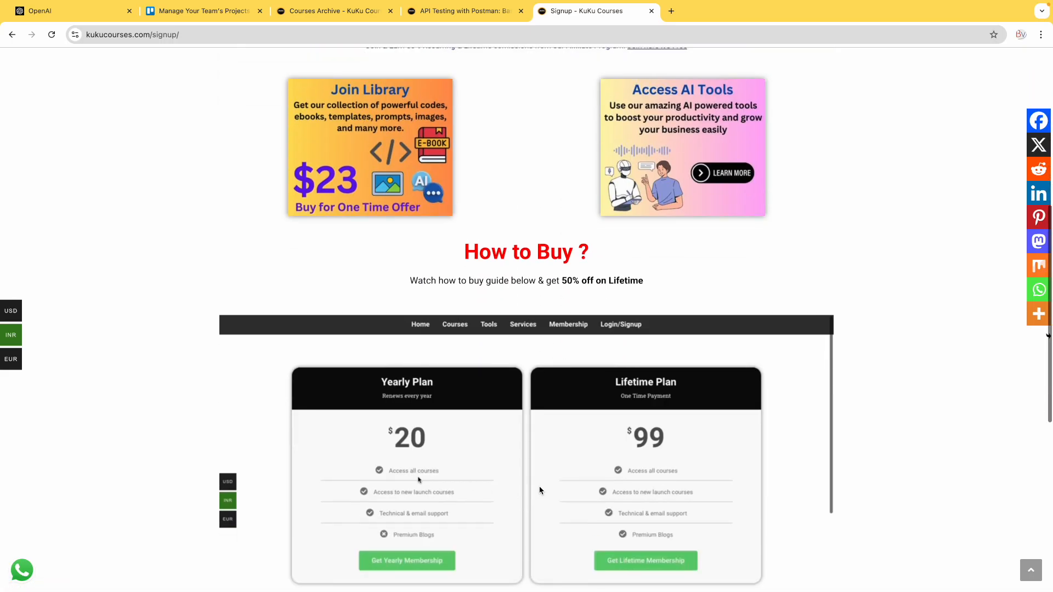
pyautogui.scroll(-3, 527, 442)
pyautogui.scroll(7, 566, 259)
pyautogui.scroll(3, 566, 260)
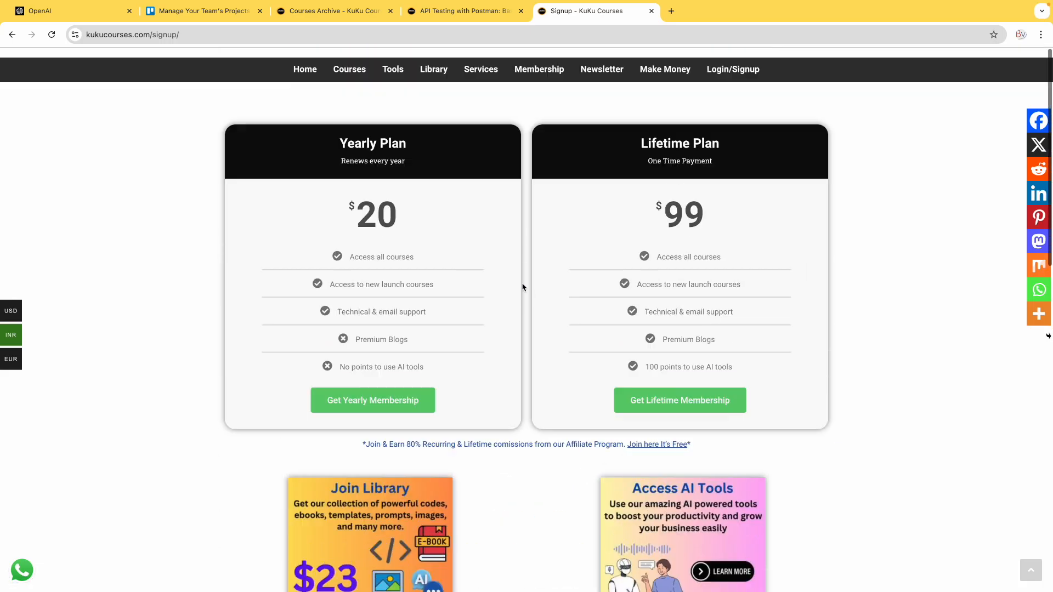
pyautogui.click(346, 60)
# - Scroll the courses archive, then visit the KuKu Courses home page and the membership signup page
pyautogui.scroll(-5, 505, 335)
pyautogui.scroll(-5, 505, 333)
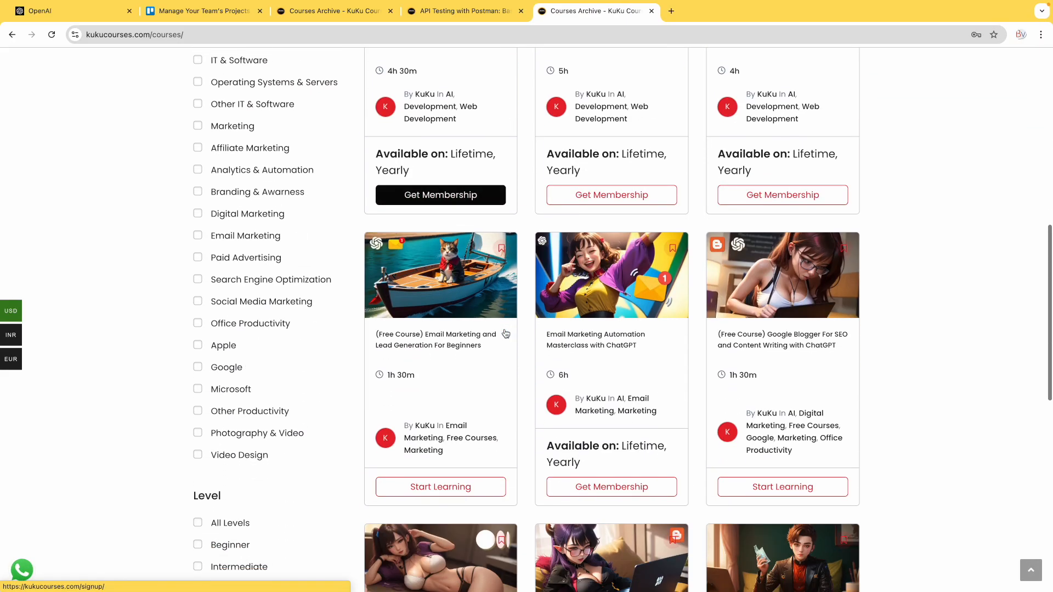
pyautogui.scroll(10, 505, 333)
pyautogui.click(305, 59)
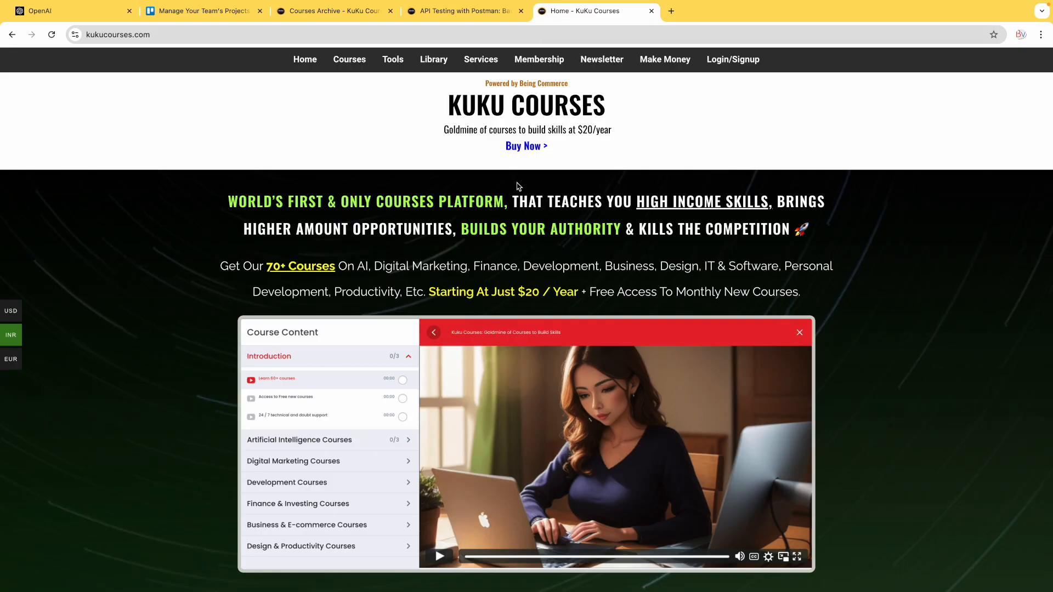
pyautogui.click(544, 69)
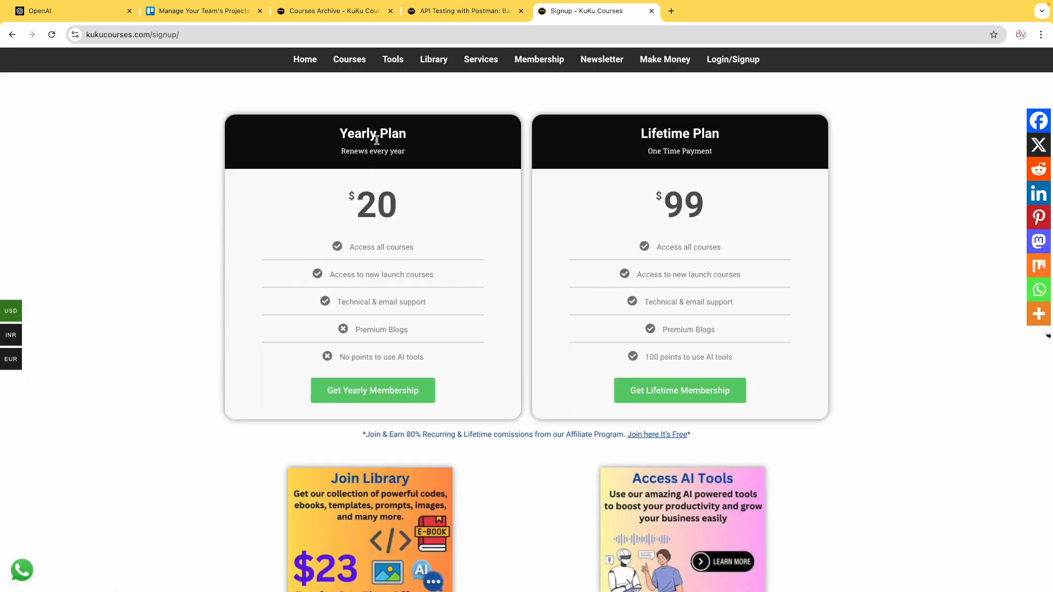
# - Revisit the courses archive and home page, then switch to the Keynote desktop space
pyautogui.click(346, 68)
pyautogui.scroll(-2, 553, 327)
pyautogui.scroll(2, 553, 327)
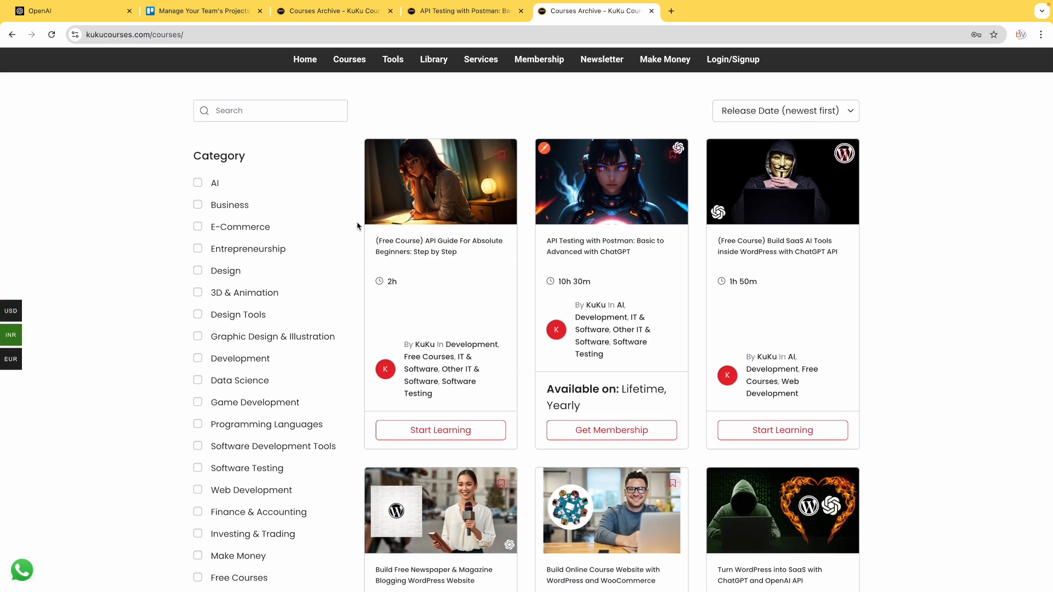
pyautogui.click(300, 64)
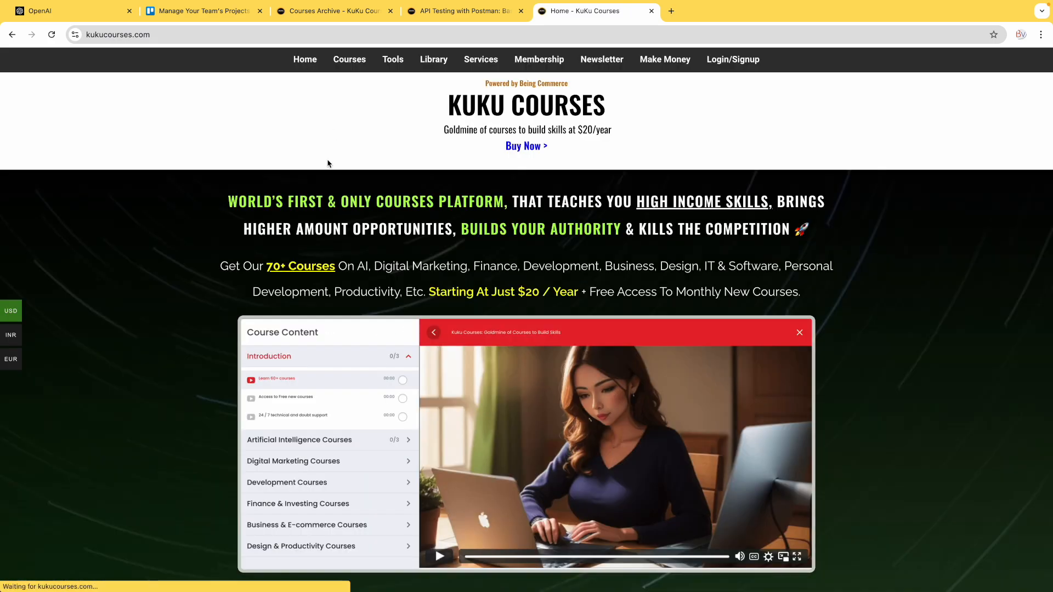
pyautogui.hotkey('ctrl', 'Left')
pyautogui.hotkey('ctrl', 'Right')
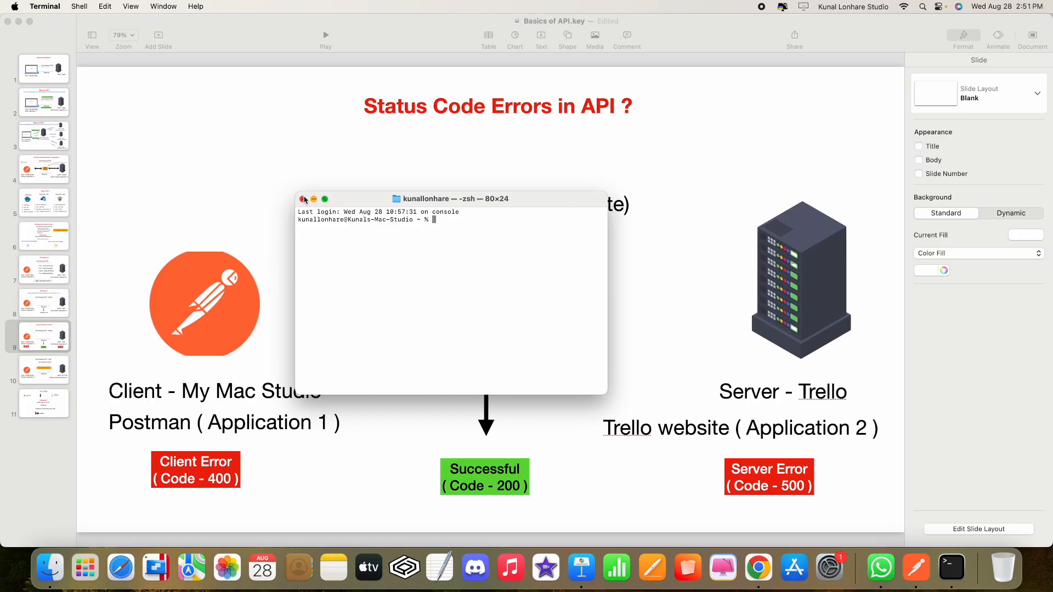
# - Close the Terminal window and flip between slide 1, Servers and Clients, and slide 2
pyautogui.click(303, 199)
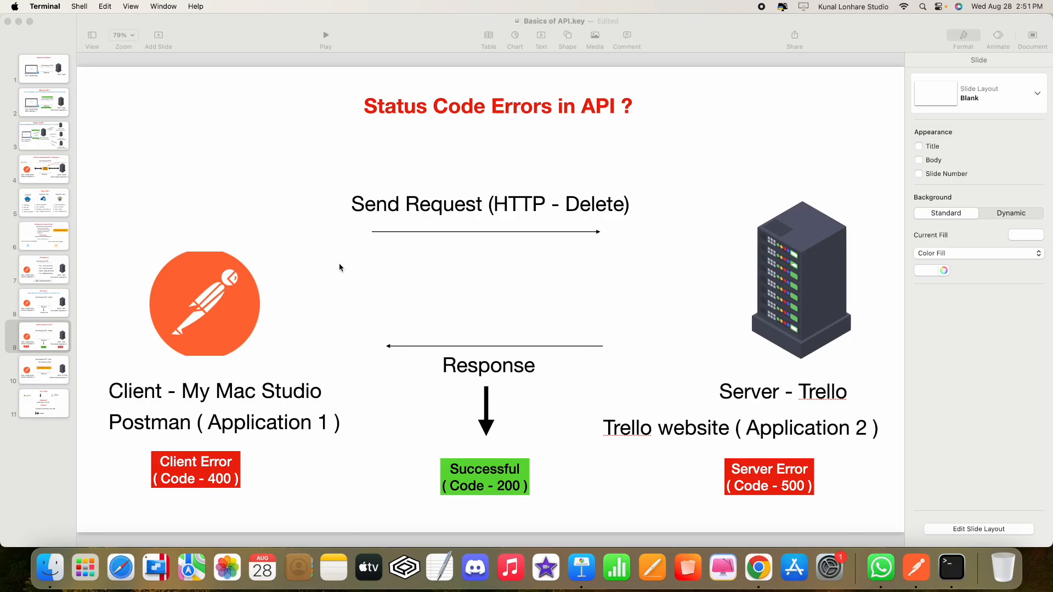
pyautogui.click(40, 80)
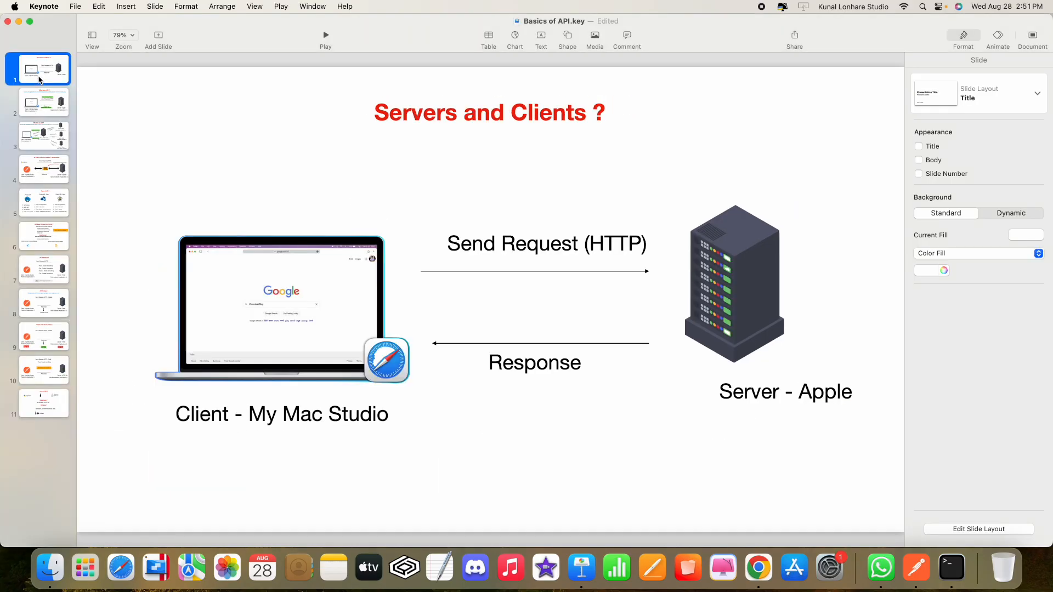
pyautogui.press('Down')
pyautogui.press('Up')
pyautogui.press('Down')
# - Step from slide 1 through to slide 6, API Base URL and End Points
pyautogui.press('Up')
pyautogui.press('Down')
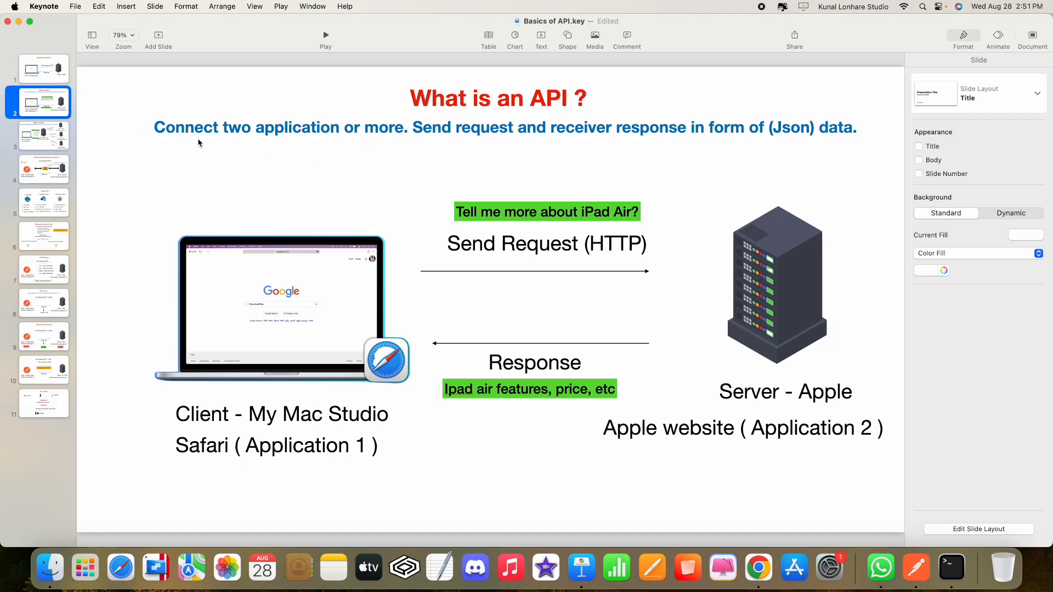
pyautogui.press('Up')
pyautogui.press('Down')
pyautogui.press('Down')
pyautogui.press('Down')
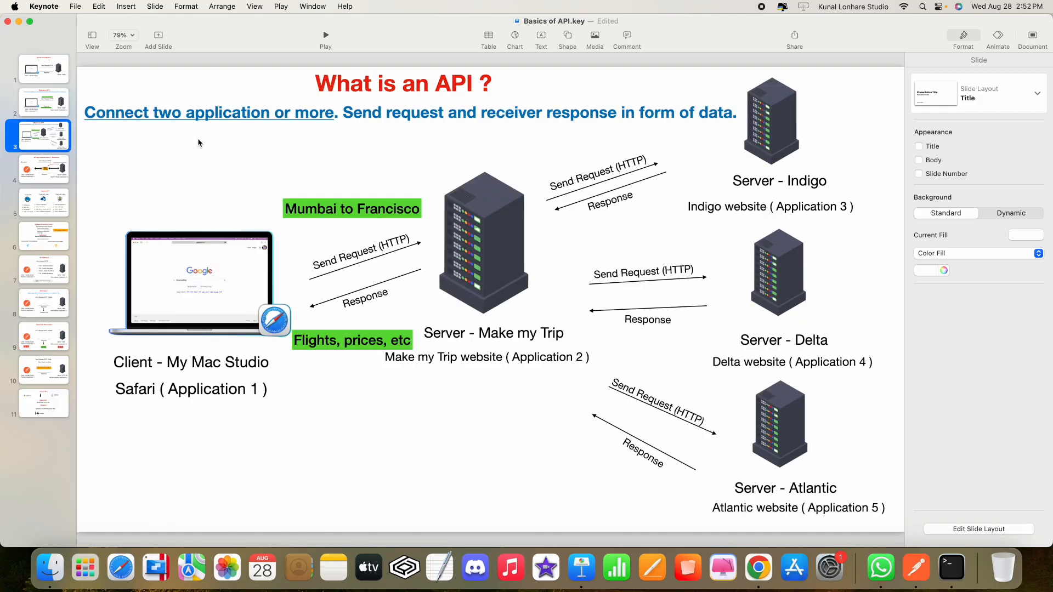
pyautogui.press('Down')
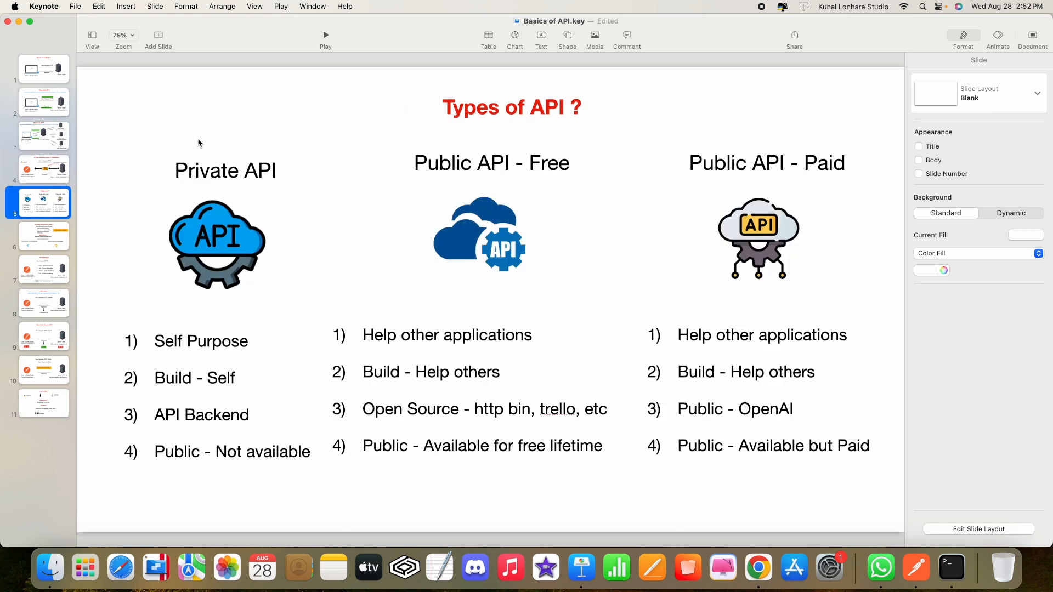
pyautogui.press('Down')
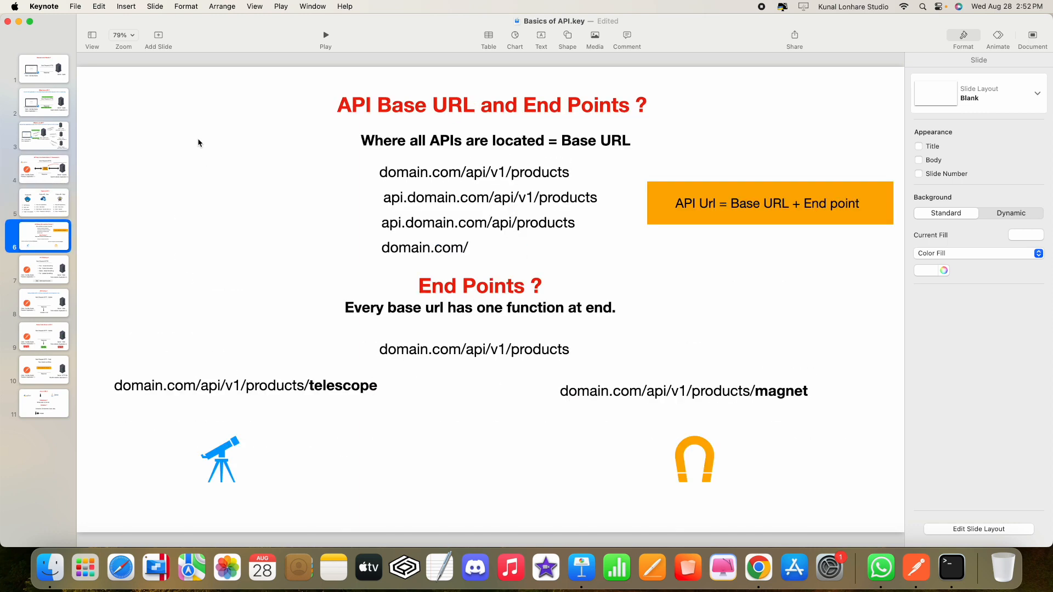